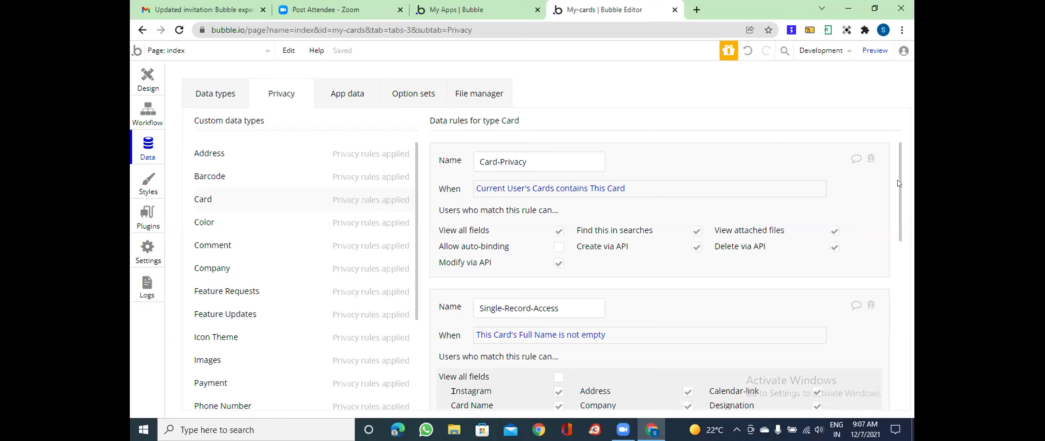
Review the Card data type's privacy rules, from the named rules through the default permissions for everyone else.
left_click_drag(897, 179, 896, 240)
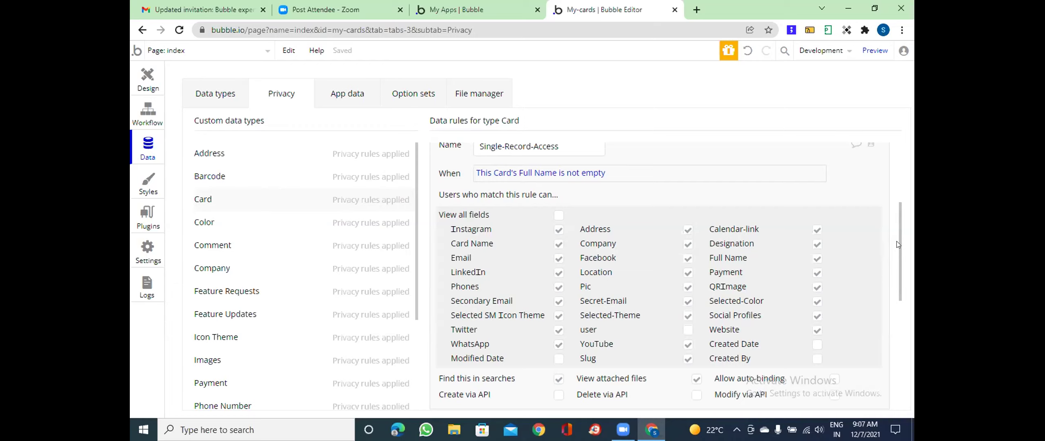
left_click_drag(897, 241, 897, 340)
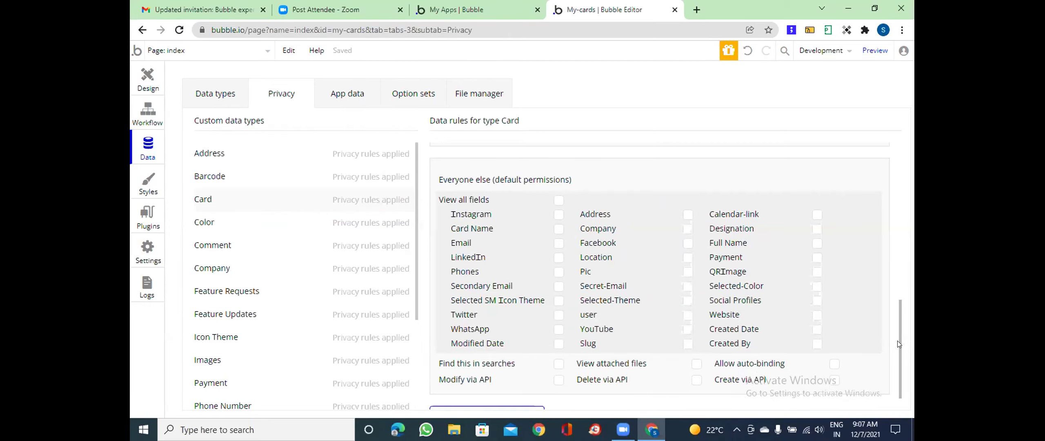
left_click_drag(898, 340, 898, 334)
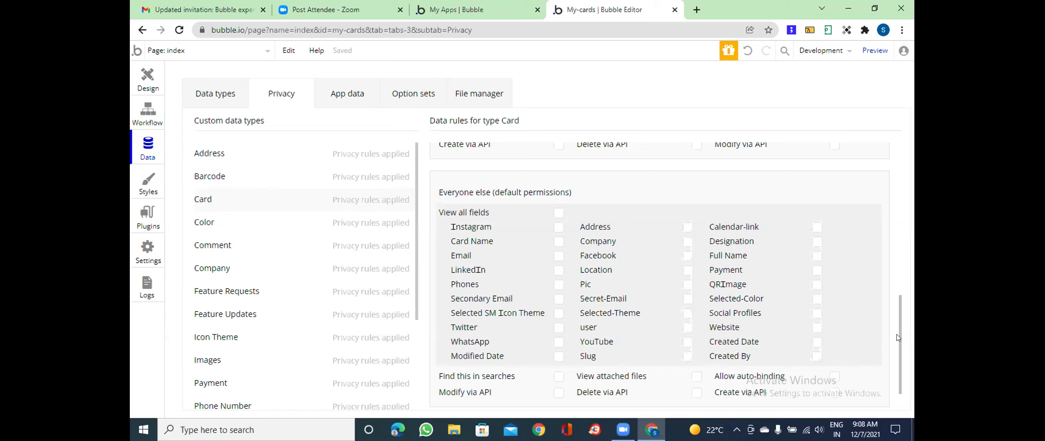
left_click_drag(896, 334, 897, 252)
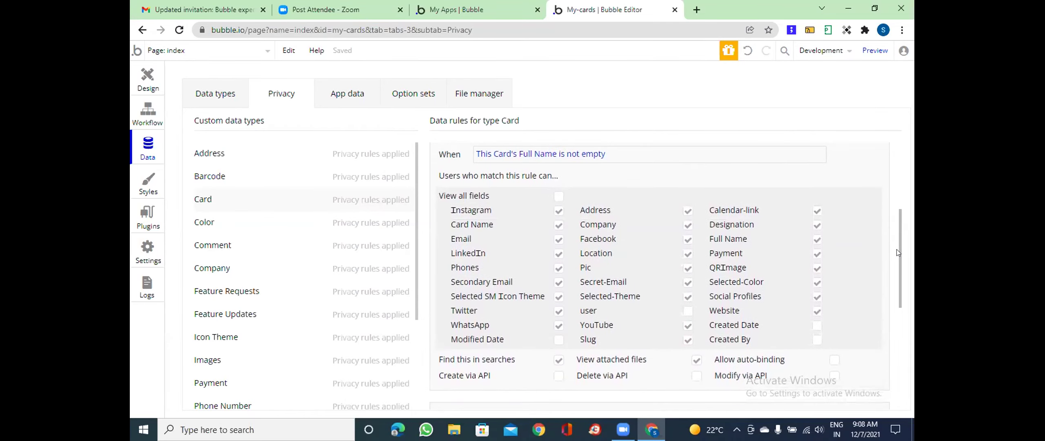
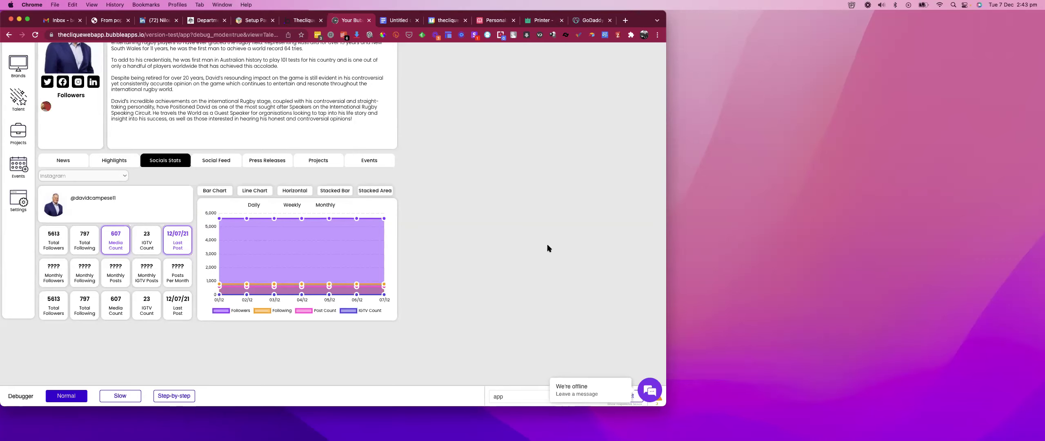
In the page editor, open the workflow of the chart's Daily text and locate it among the page's workflows.
left_click(304, 20)
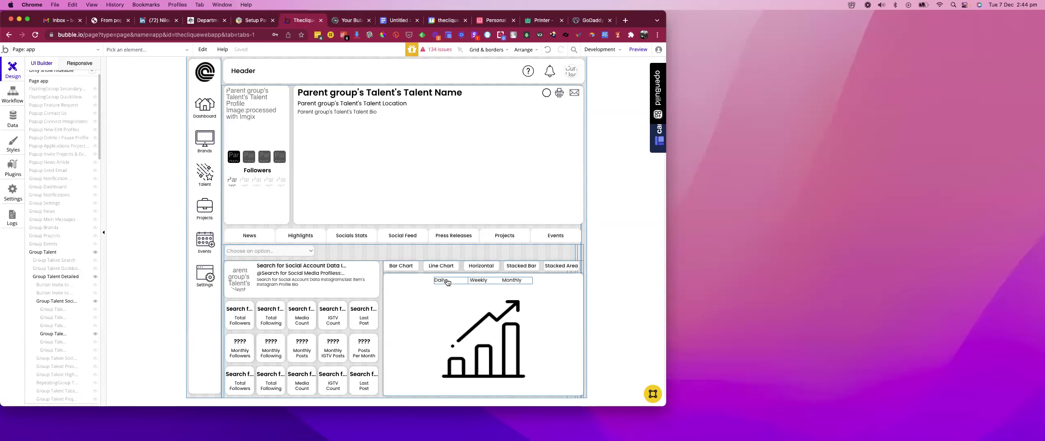
left_click(405, 281)
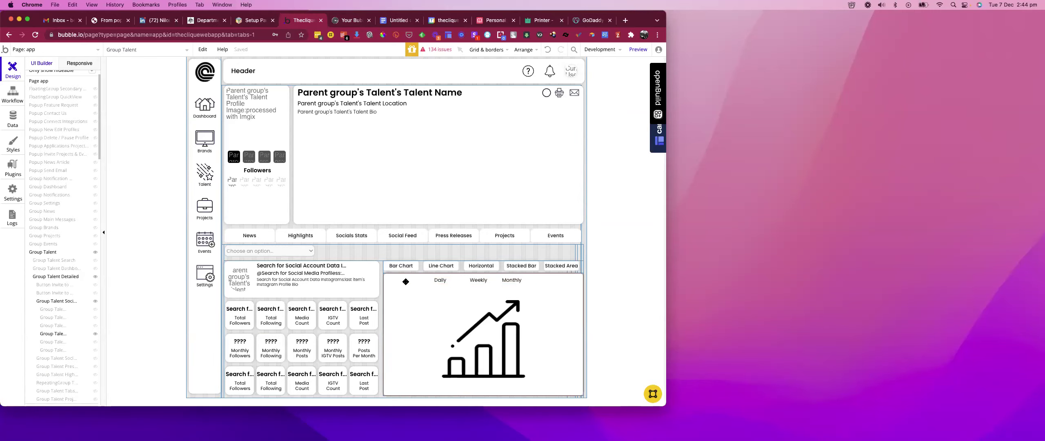
double_click(447, 282)
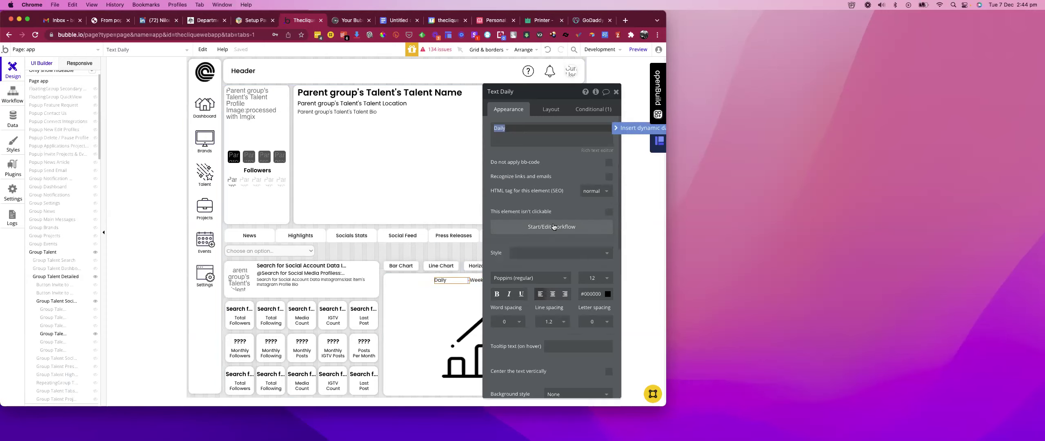
left_click(553, 227)
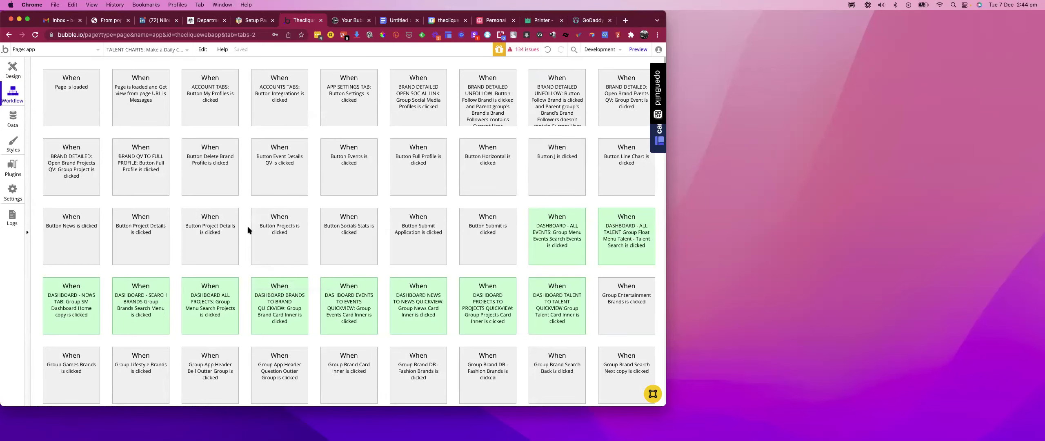
scroll(248, 229, "down", 10)
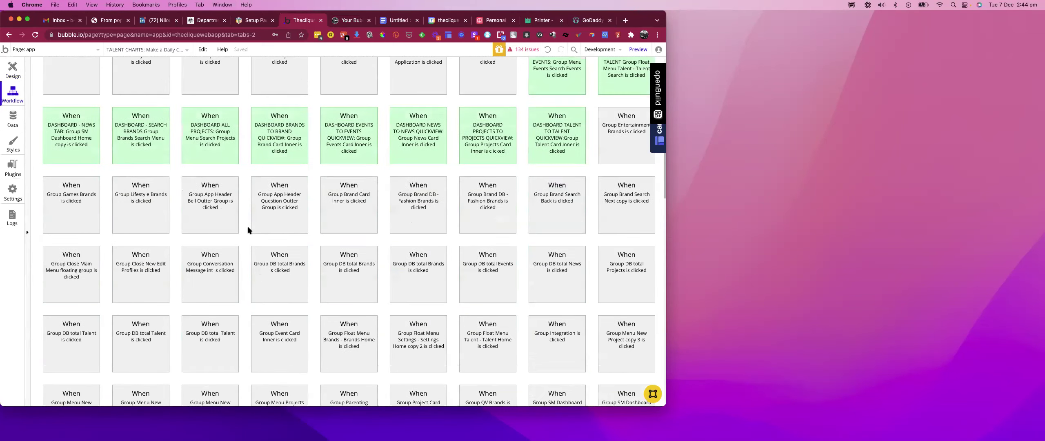
scroll(248, 230, "down", 8)
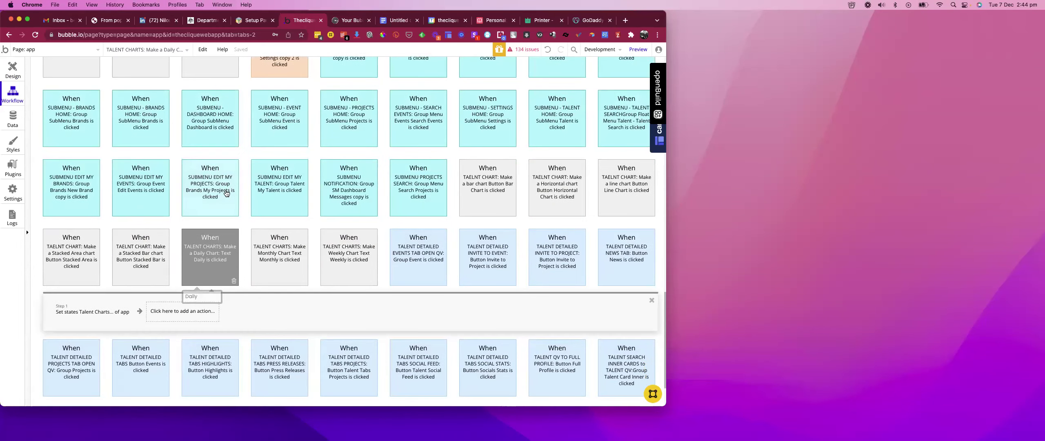
In the running app preview, try the bar, stacked area and stacked bar charts, plus the Daily view.
left_click(357, 26)
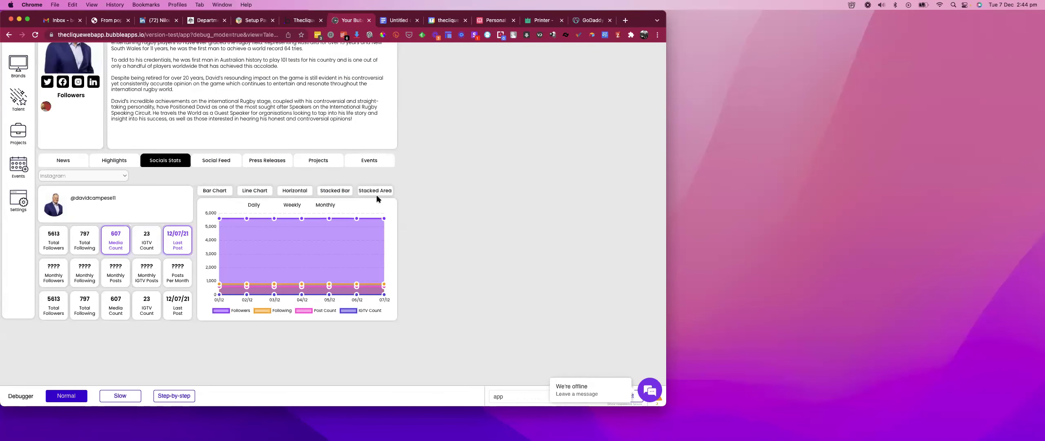
left_click(214, 190)
left_click(352, 193)
left_click(374, 191)
left_click(328, 190)
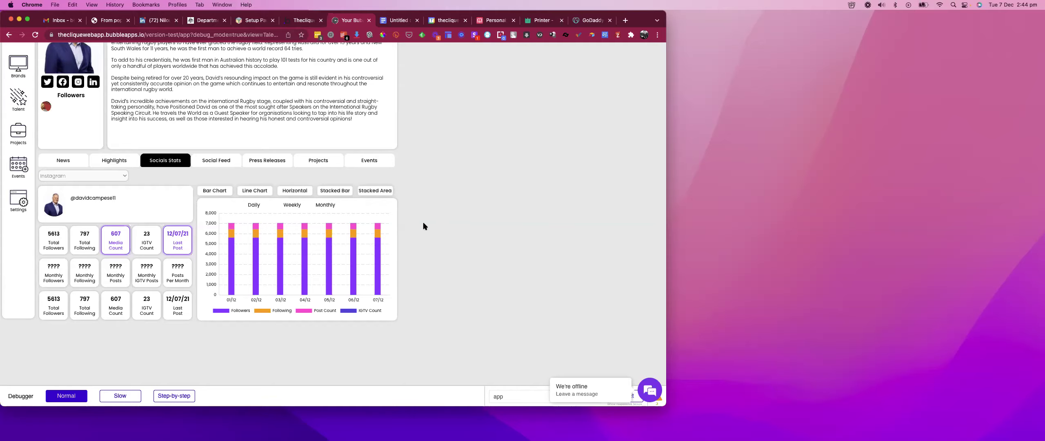
left_click(105, 243)
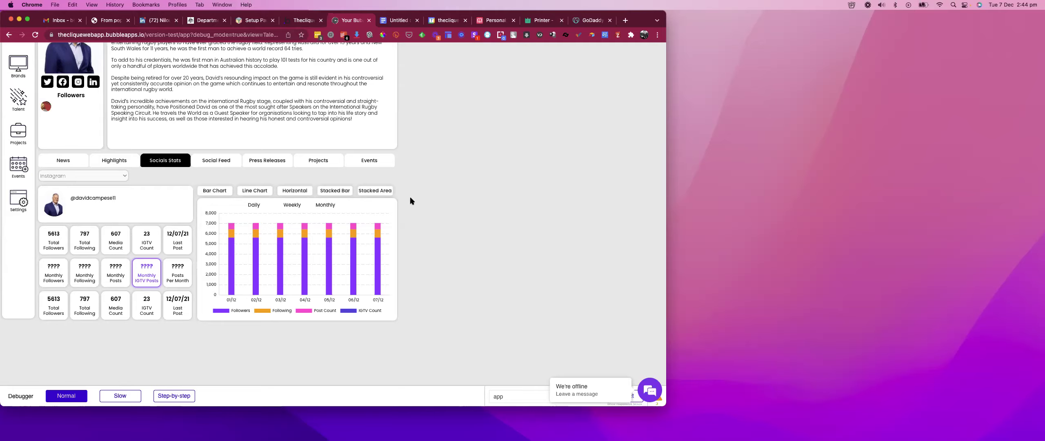
left_click(254, 205)
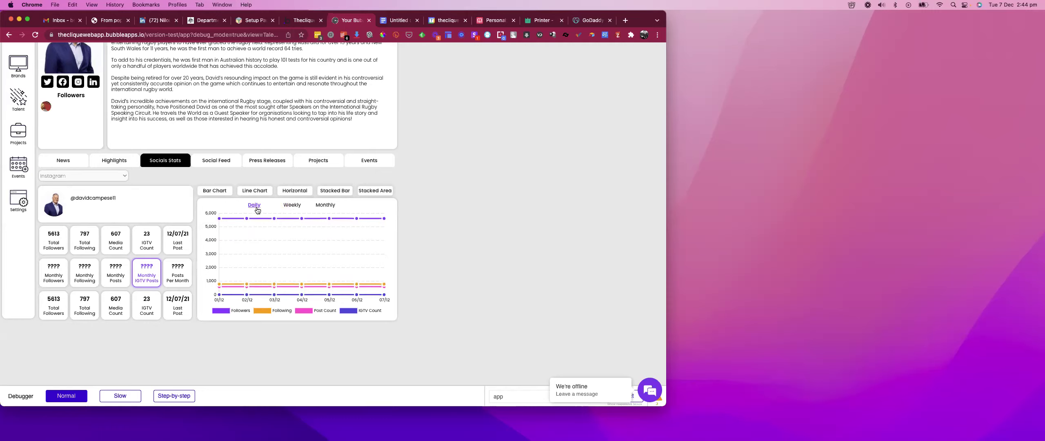
mouse_move(219, 300)
Return to the page design in the editor and inspect the Daily text's conditional formatting.
key("ctrl+shift+Tab")
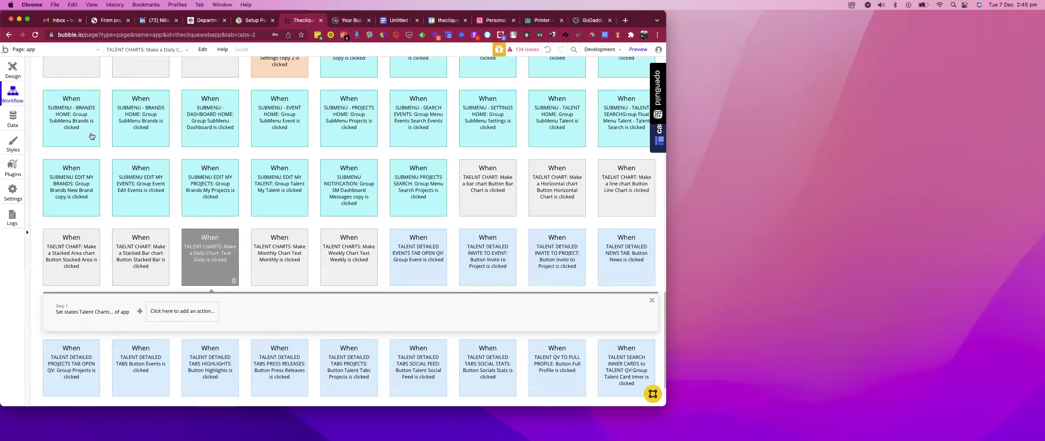
left_click(13, 69)
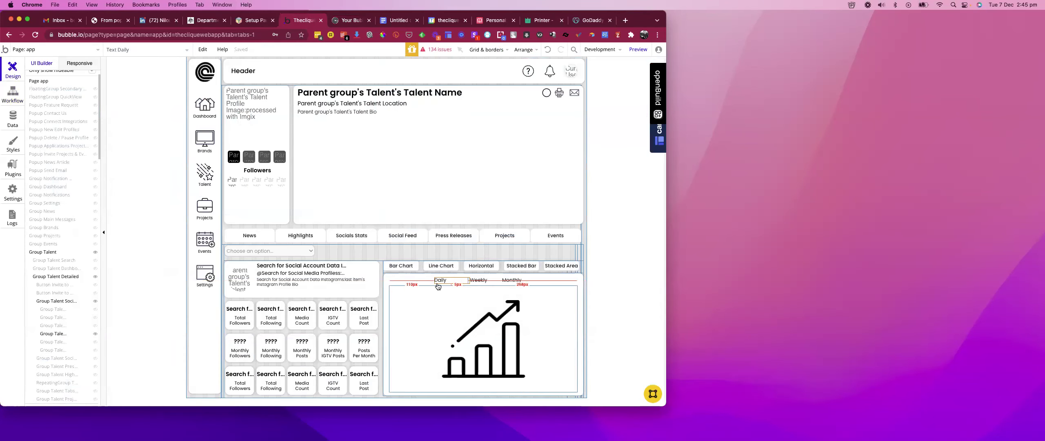
double_click(444, 281)
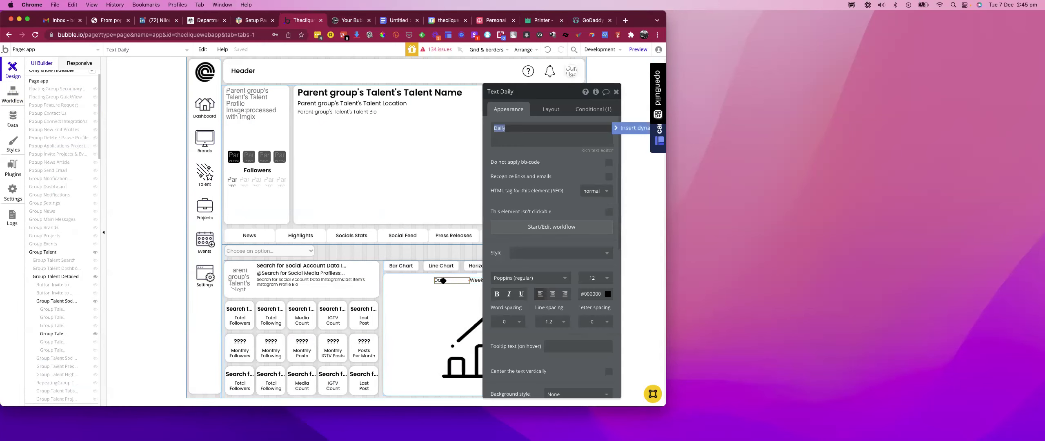
left_click(589, 111)
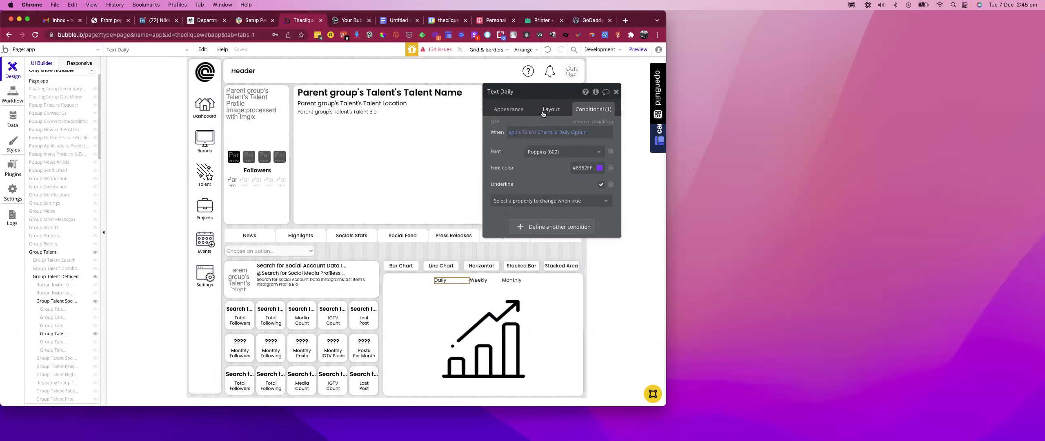
left_click(509, 109)
Examine the Chart-Bar/Line Insta Followers element's chart-type conditions and its appearance settings.
left_click(449, 327)
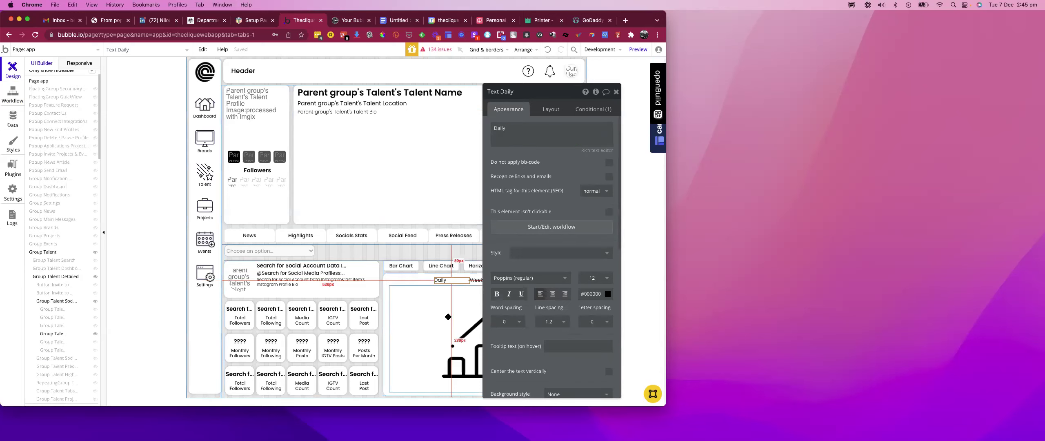
left_click(593, 109)
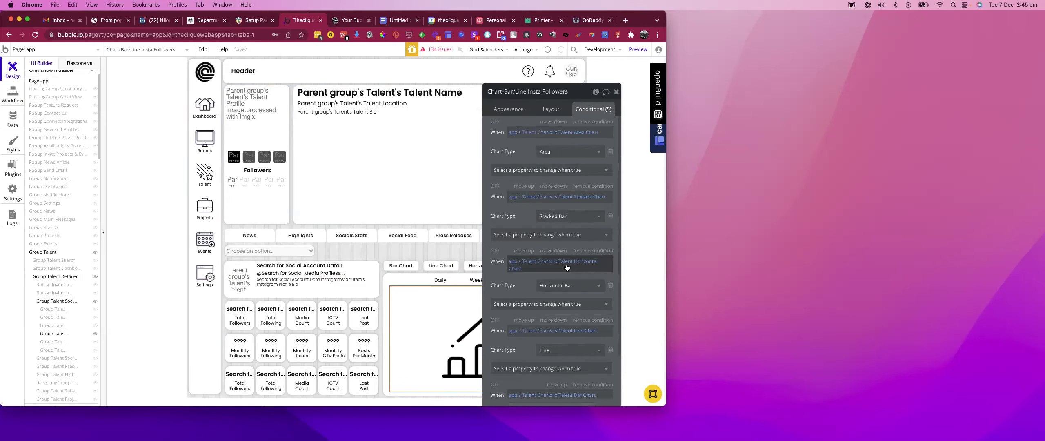
scroll(566, 267, "down", 3)
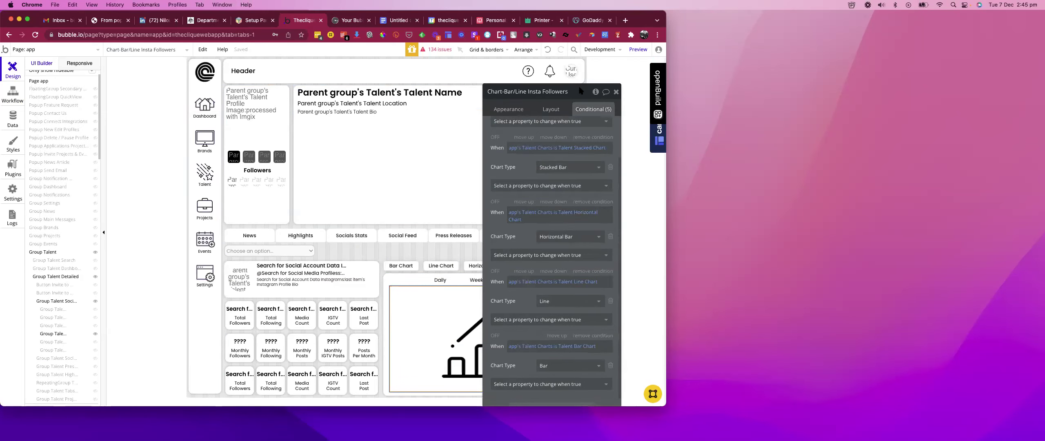
double_click(450, 315)
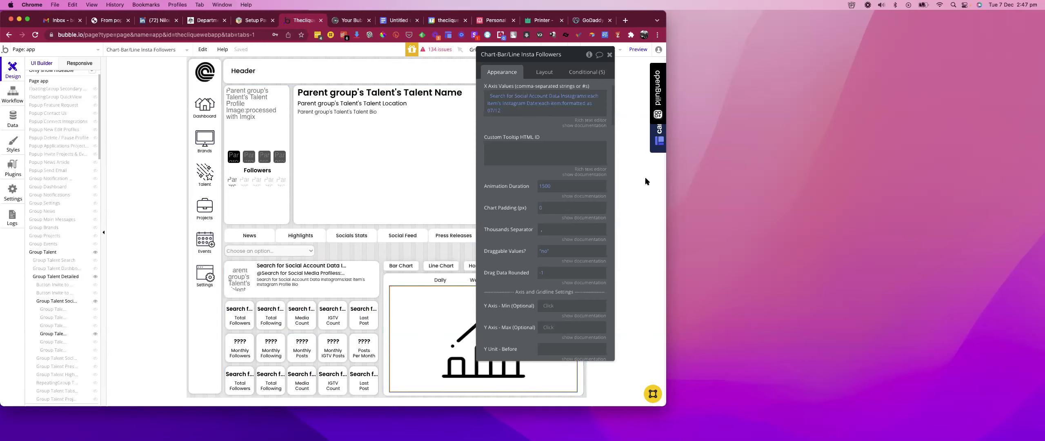
Reposition the browser window and move the Daily text's property editor clear of the chart area.
left_click_drag(640, 16, 802, 9)
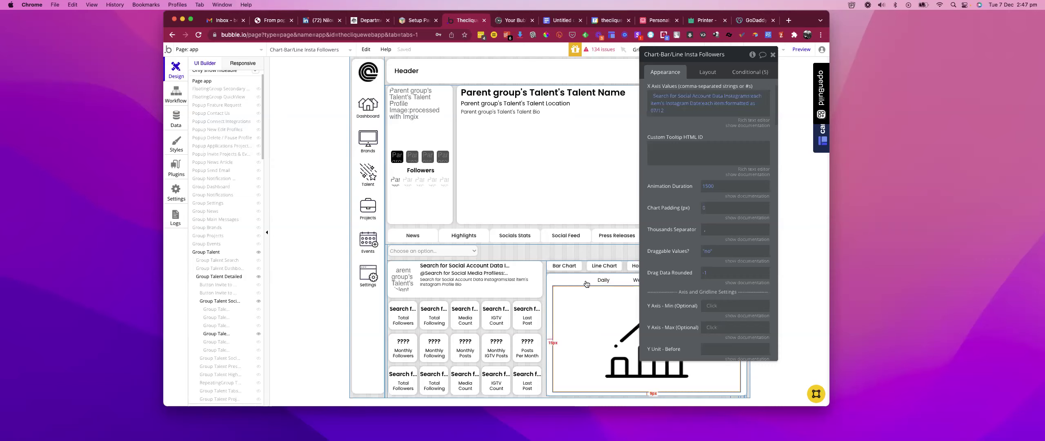
left_click(604, 282)
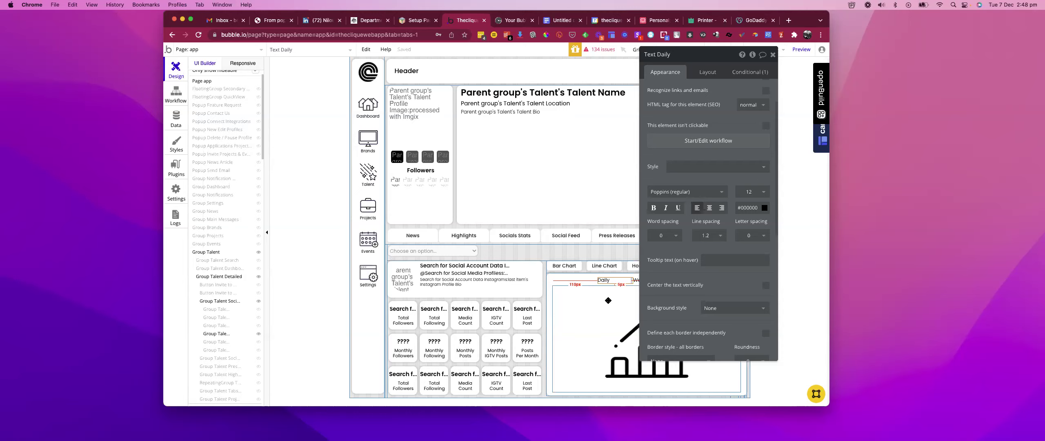
left_click_drag(710, 57, 598, 59)
left_click_drag(411, 65, 277, 67)
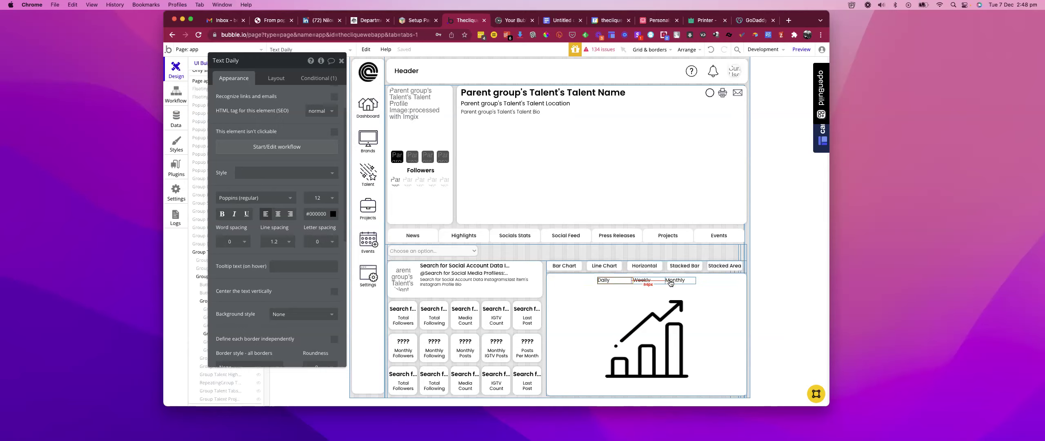
left_click(610, 283)
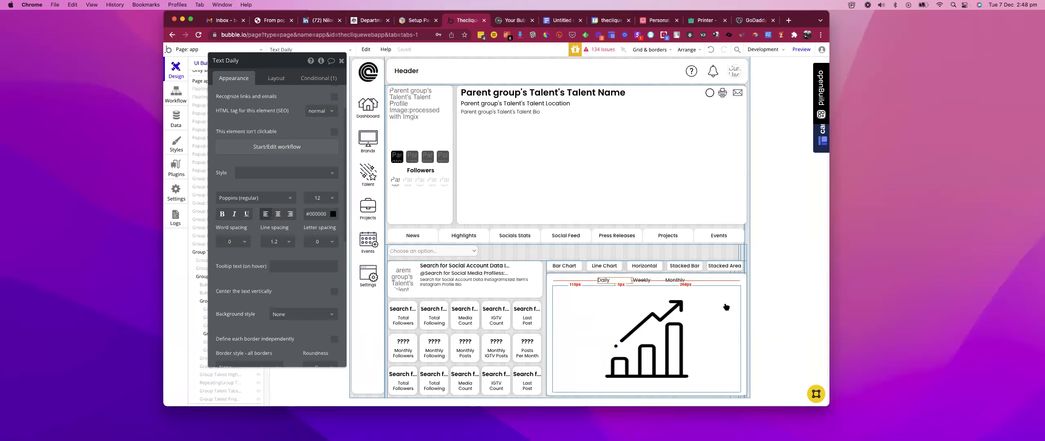
Examine the Insta Followers chart's axis, tick label, gridline and data label settings, ending on its parent Group Talent.
left_click(733, 279)
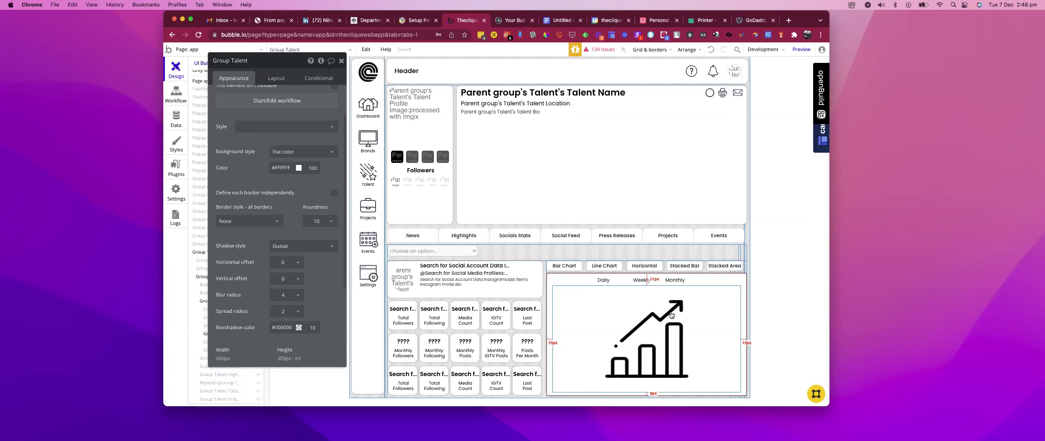
left_click(608, 322)
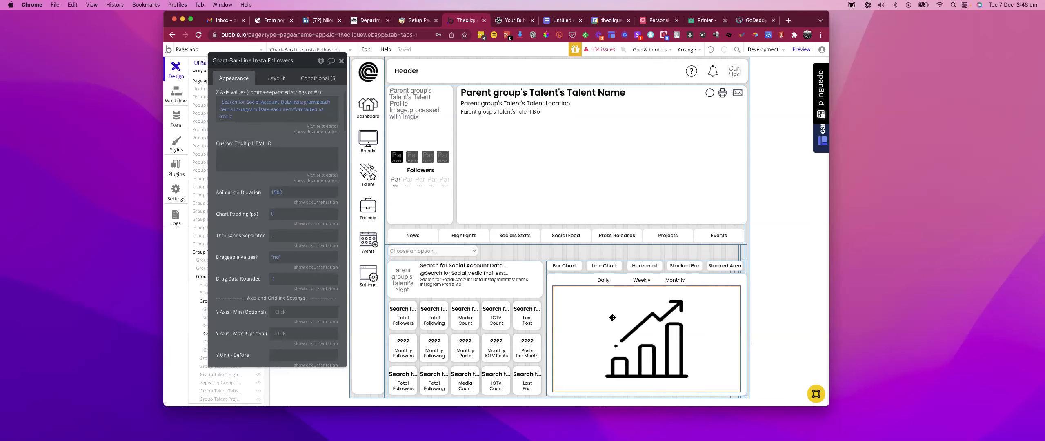
scroll(297, 201, "down", 3)
scroll(297, 201, "down", 5)
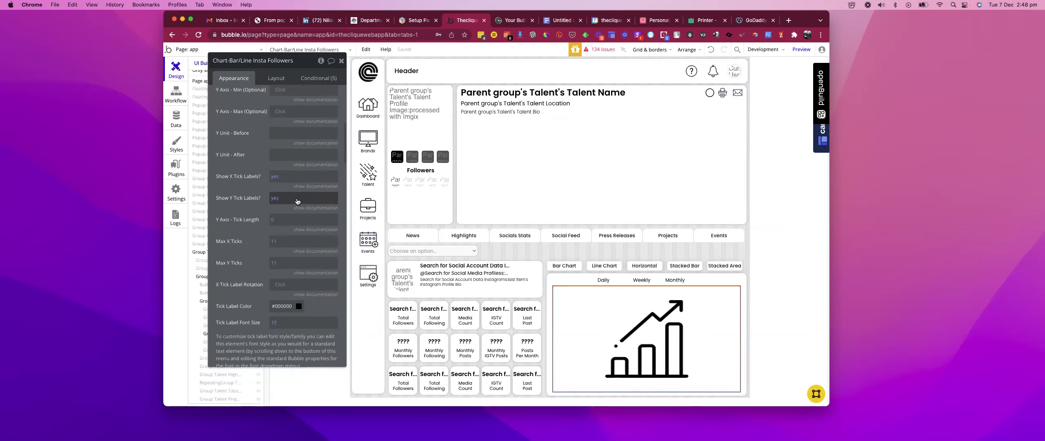
scroll(297, 201, "down", 2)
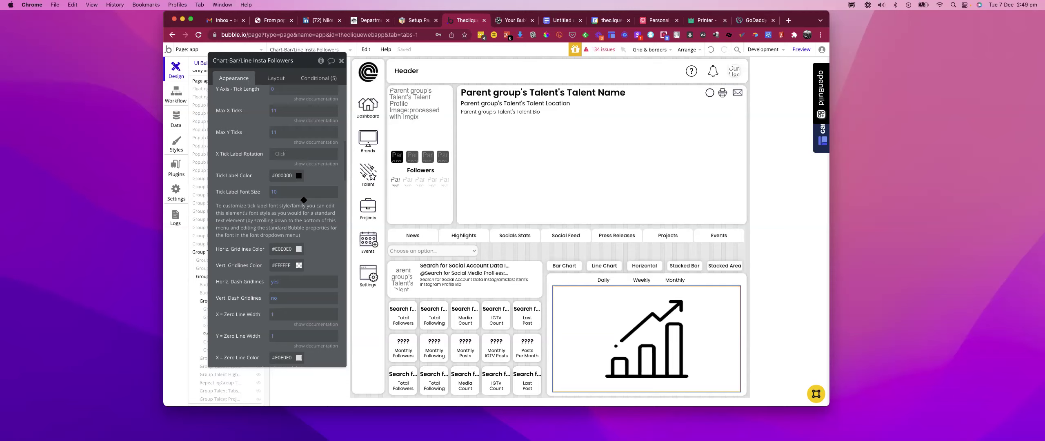
scroll(304, 200, "down", 5)
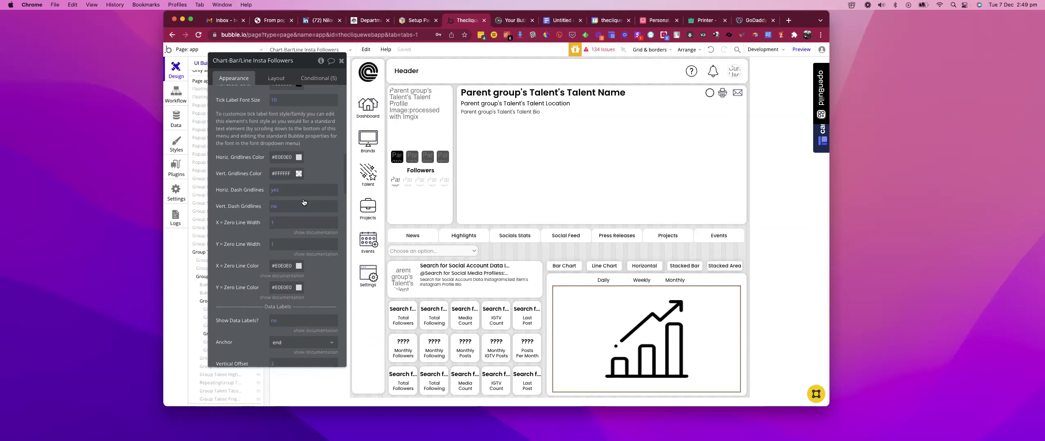
scroll(304, 202, "down", 1)
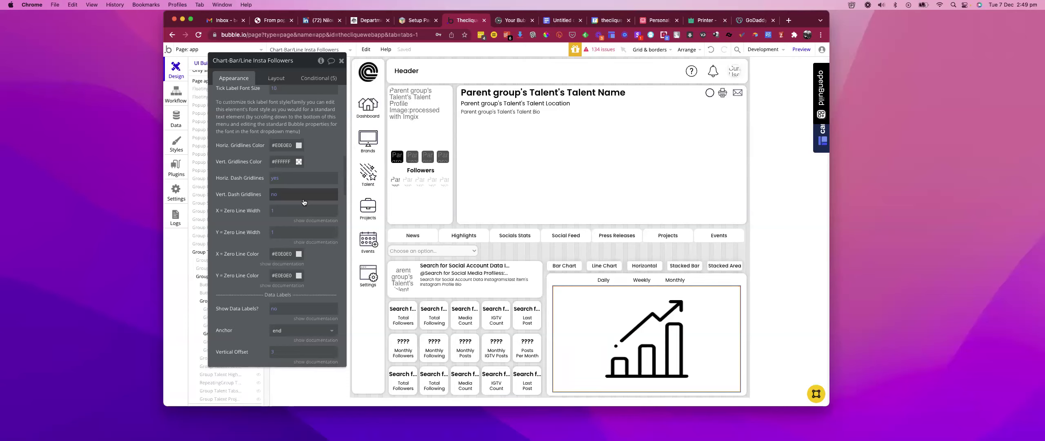
scroll(303, 202, "down", 3)
scroll(302, 201, "down", 2)
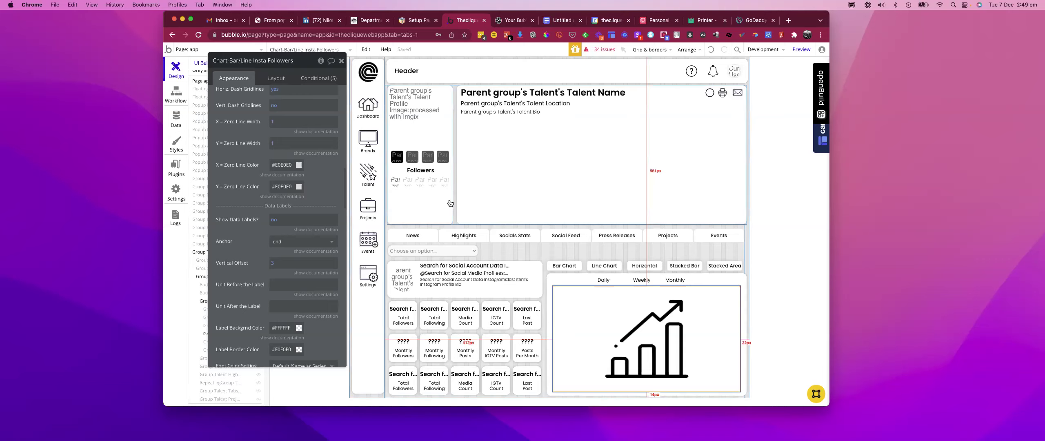
left_click(545, 244)
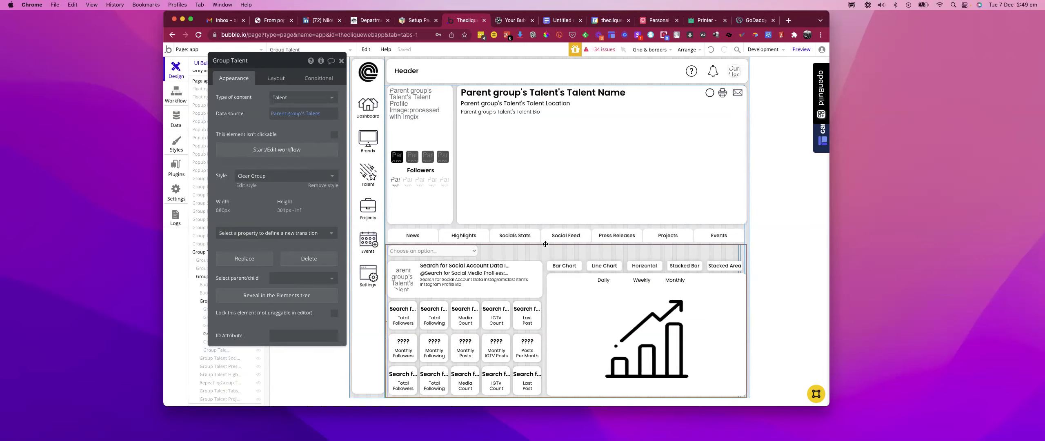
Inspect the data expressions of the Total Followers and Total Following texts, then the settings of the Insta Followers chart and its parent group.
left_click(413, 309)
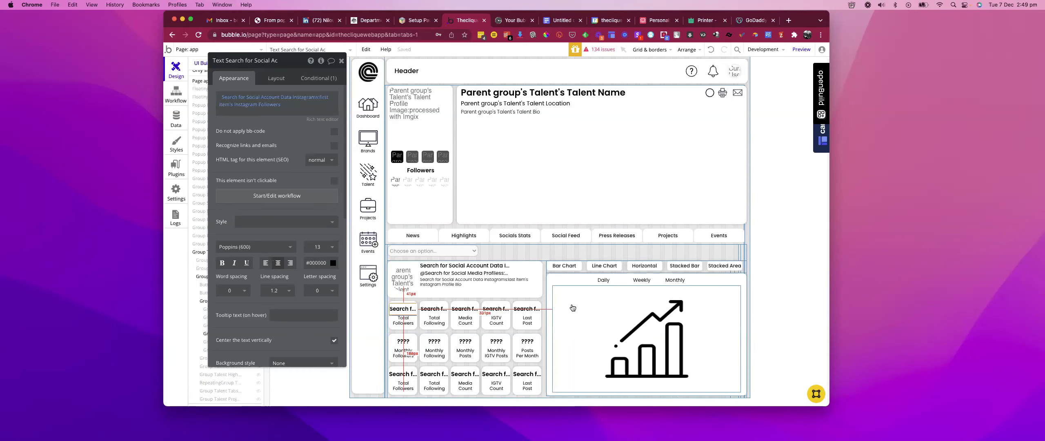
left_click(445, 315)
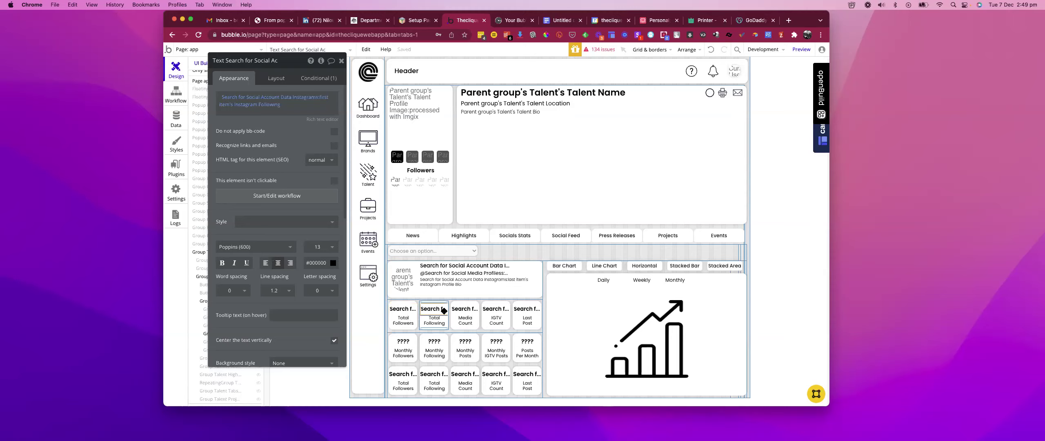
left_click(617, 266)
left_click(628, 313)
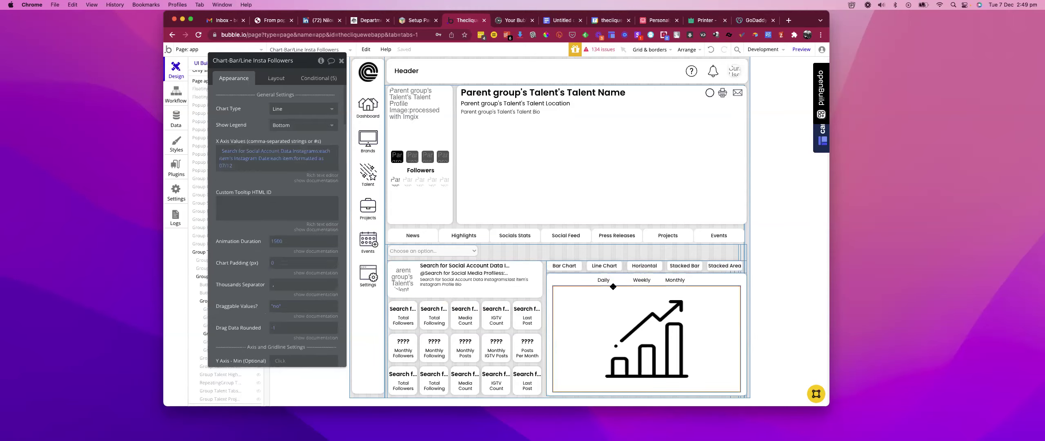
left_click(570, 275)
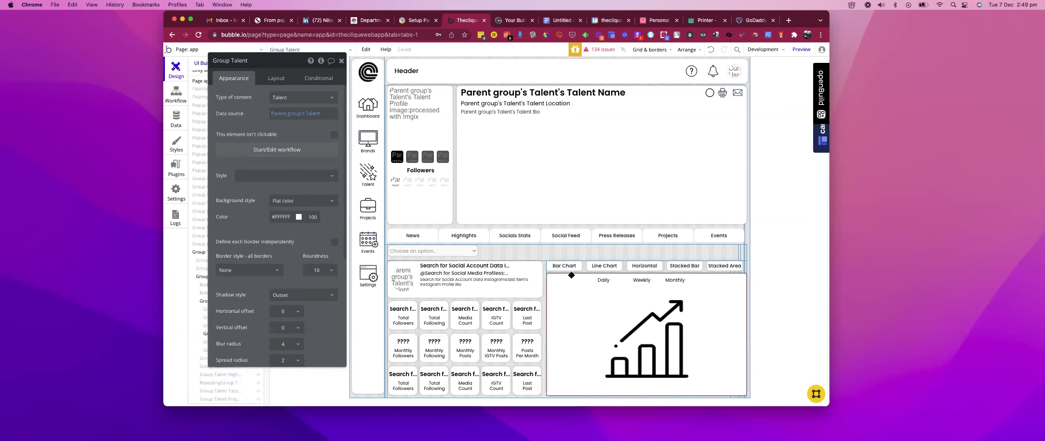
Review the Insta Followers chart's chart-type conditions and add another condition to it, leaving its expression empty.
left_click(624, 310)
left_click(329, 80)
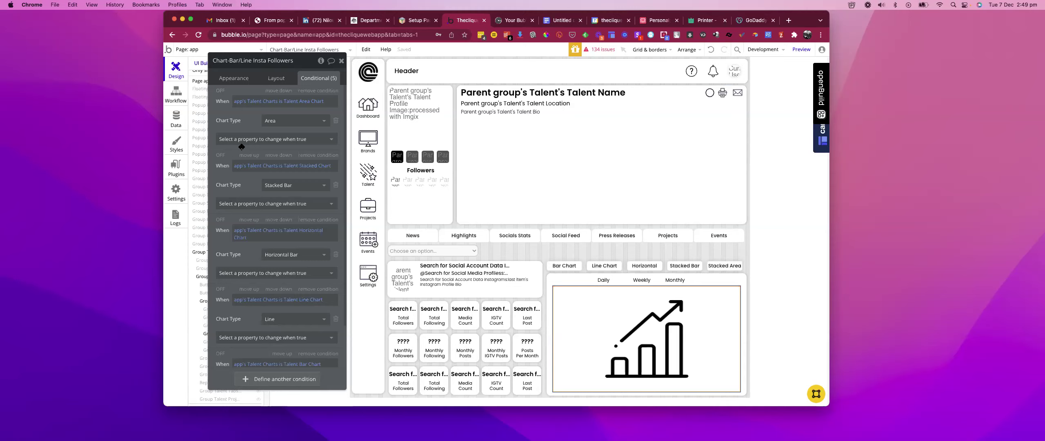
scroll(242, 146, "down", 3)
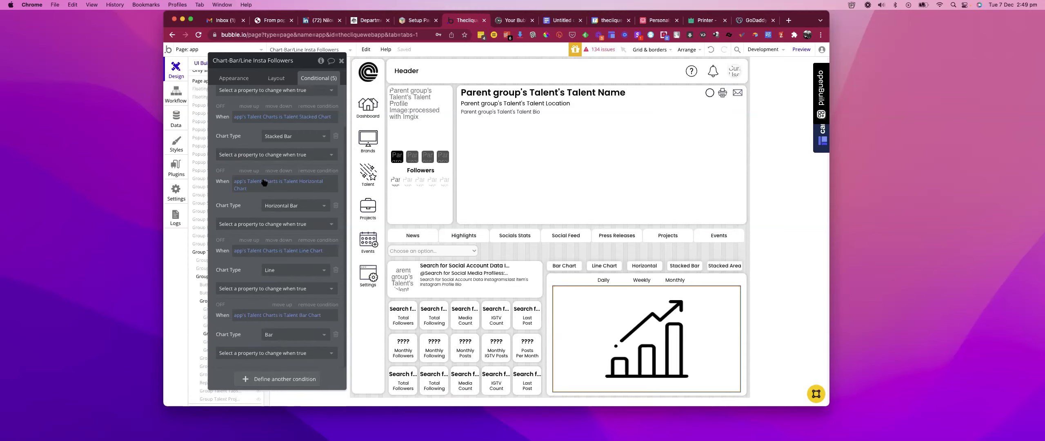
left_click(297, 374)
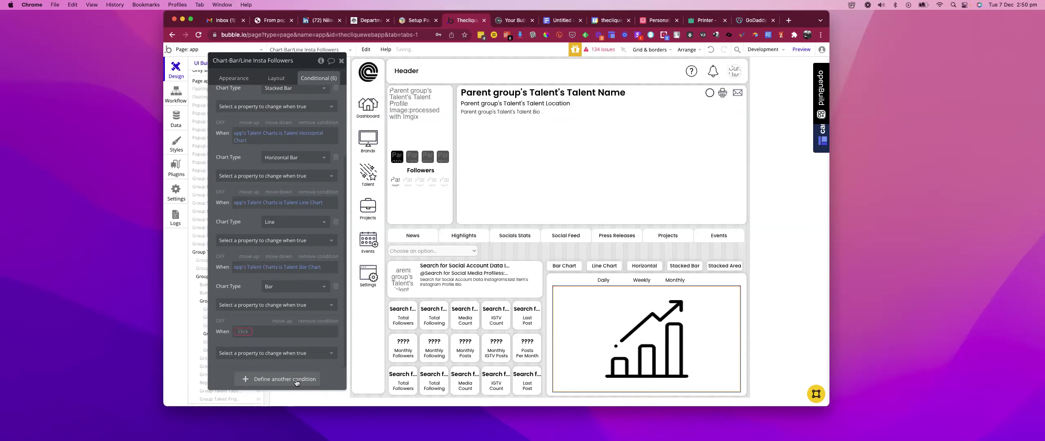
left_click(243, 334)
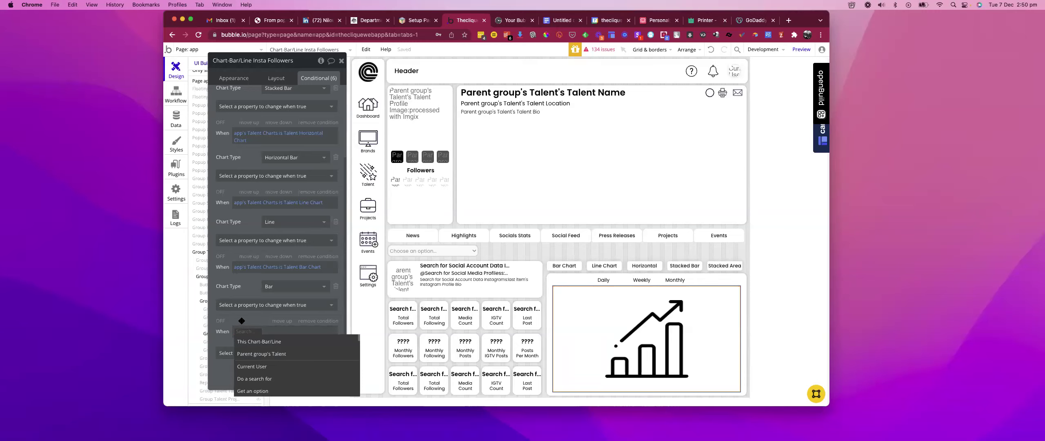
left_click(241, 321)
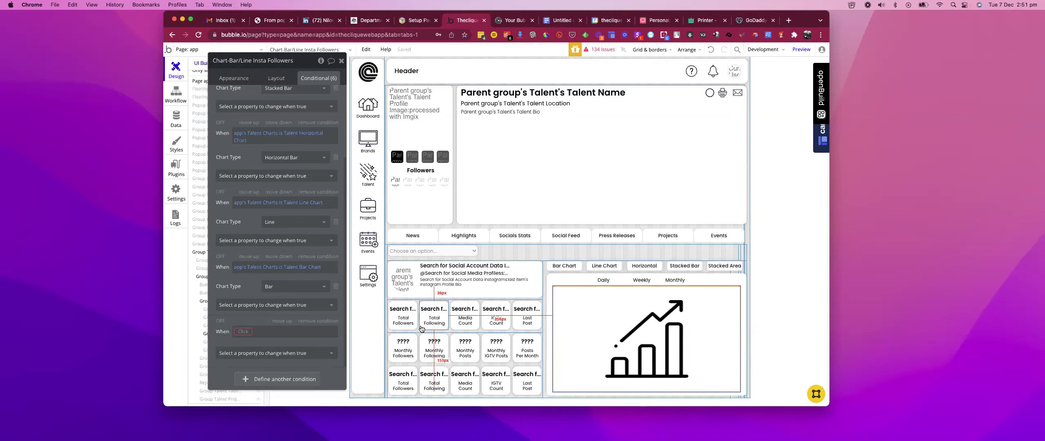
left_click(552, 335)
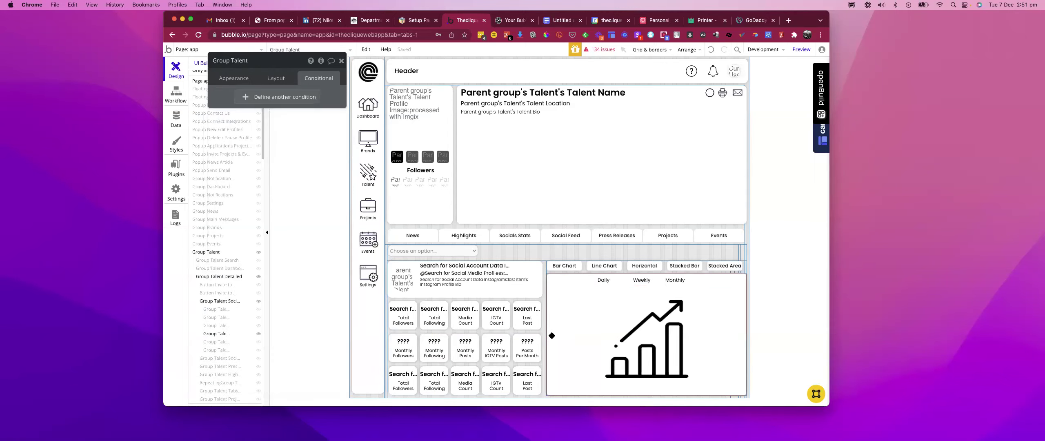
left_click(593, 291)
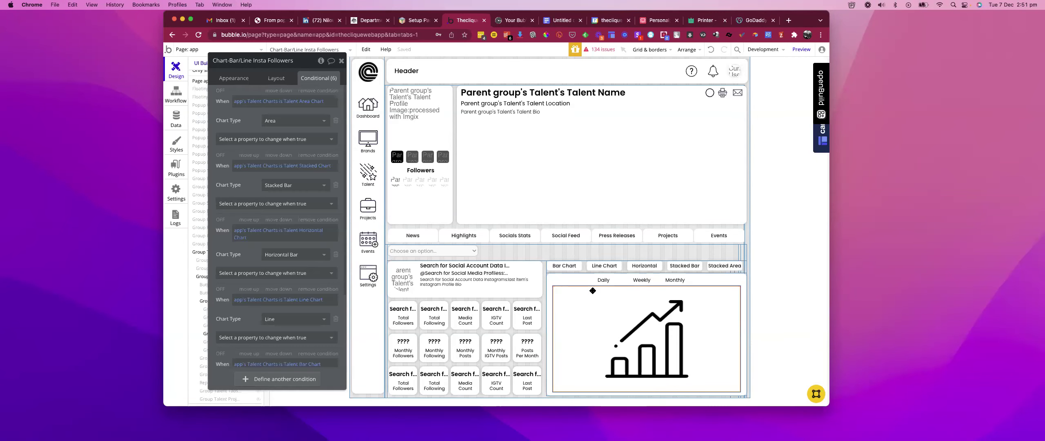
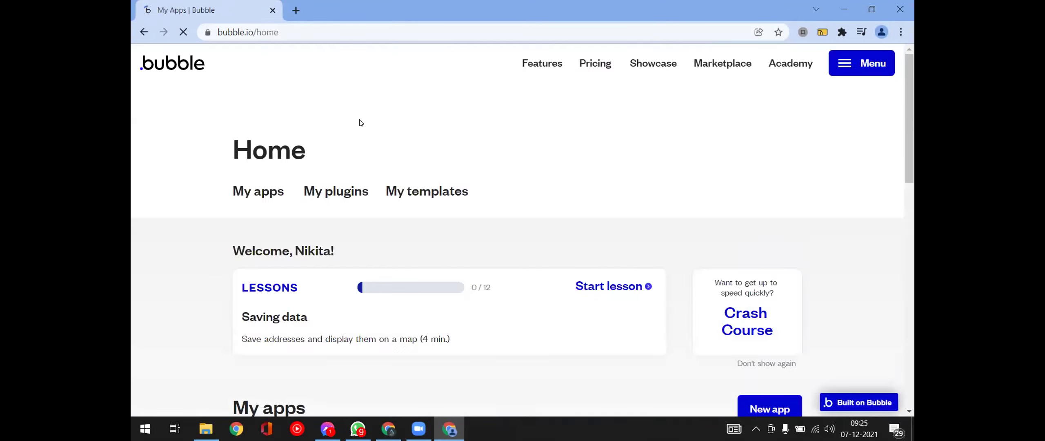
Open the Translators app in the editor from the My apps list and switch to its review page.
scroll(314, 282, "down", 5)
scroll(291, 319, "down", 3)
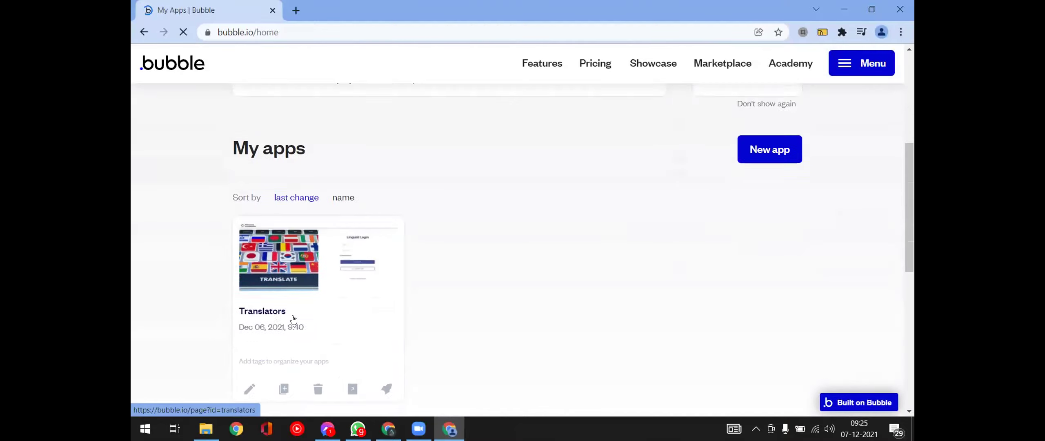
left_click(242, 351)
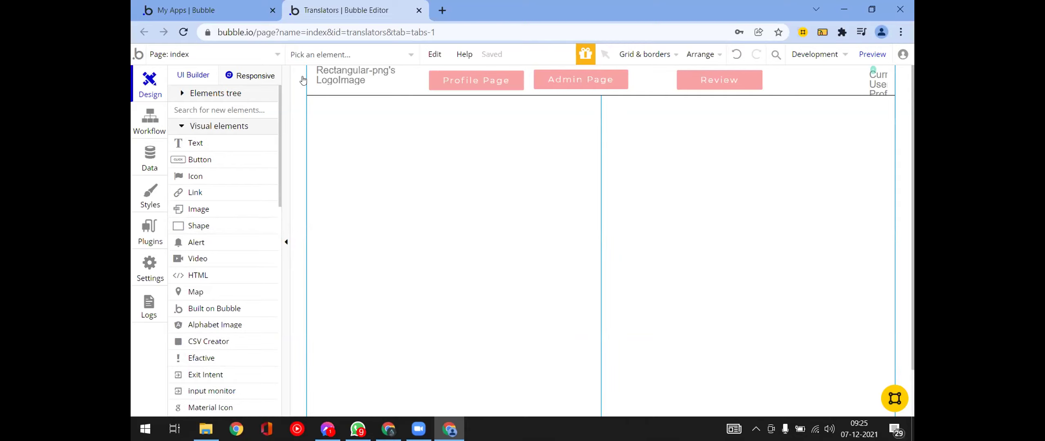
left_click(277, 57)
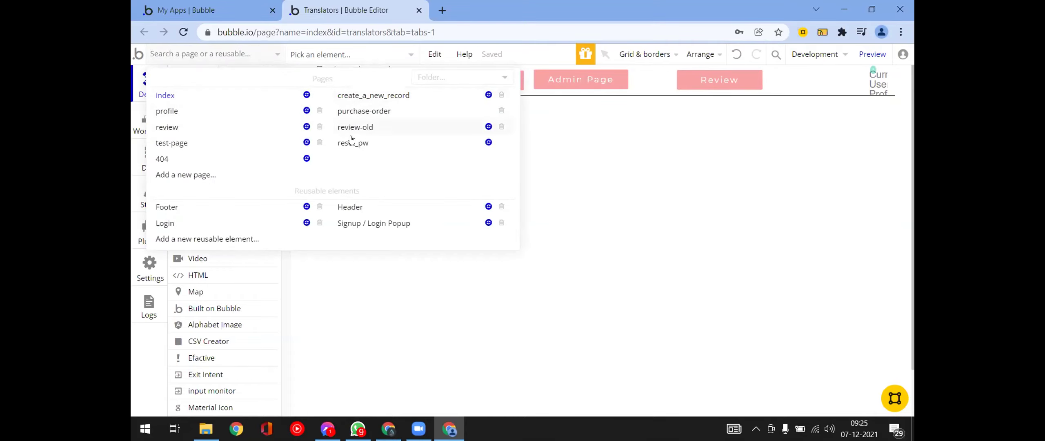
left_click(175, 128)
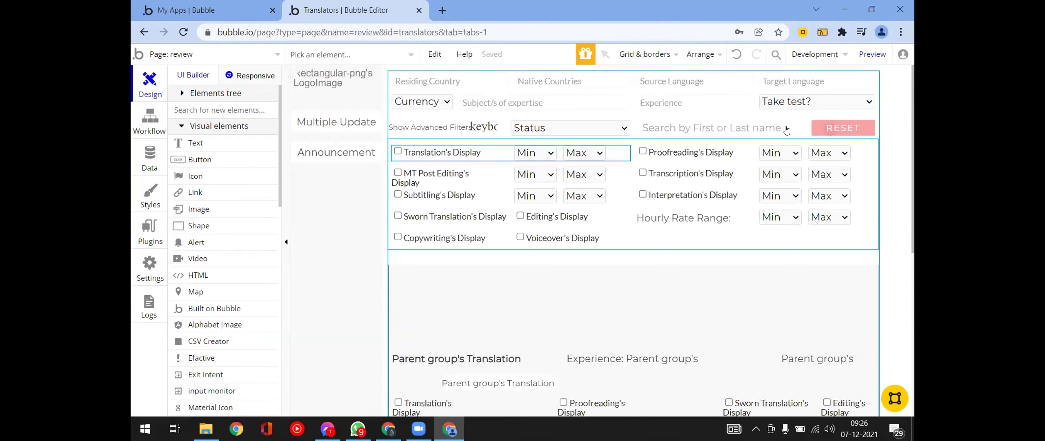
Expand the elements tree and examine the Group Each Language-Pair's content type and data source.
left_click(180, 94)
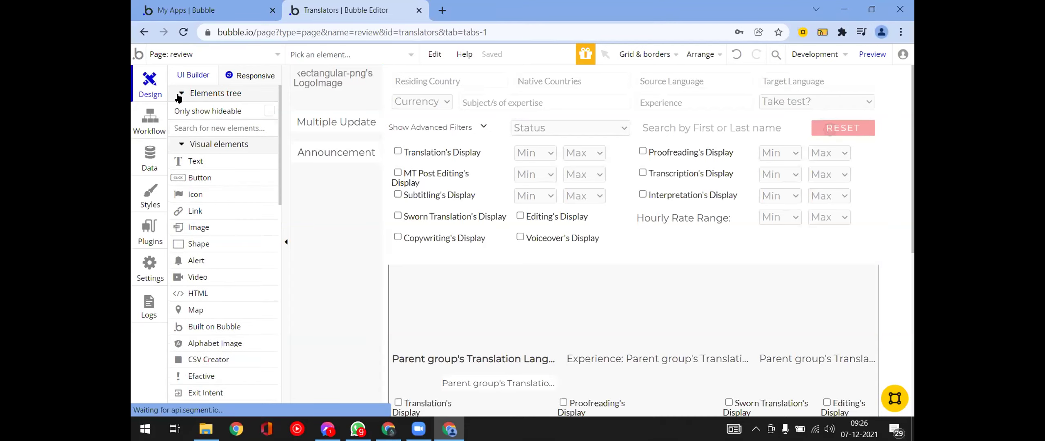
left_click(689, 326)
scroll(682, 315, "down", 3)
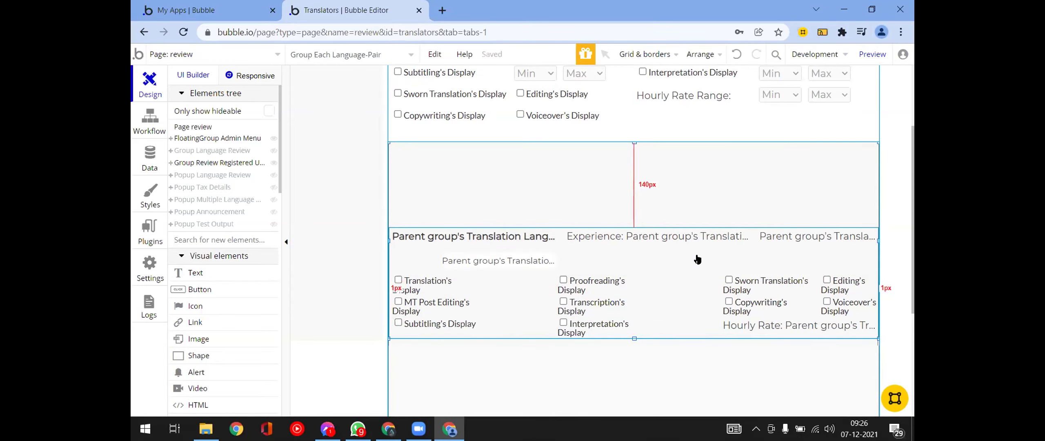
scroll(697, 260, "up", 3)
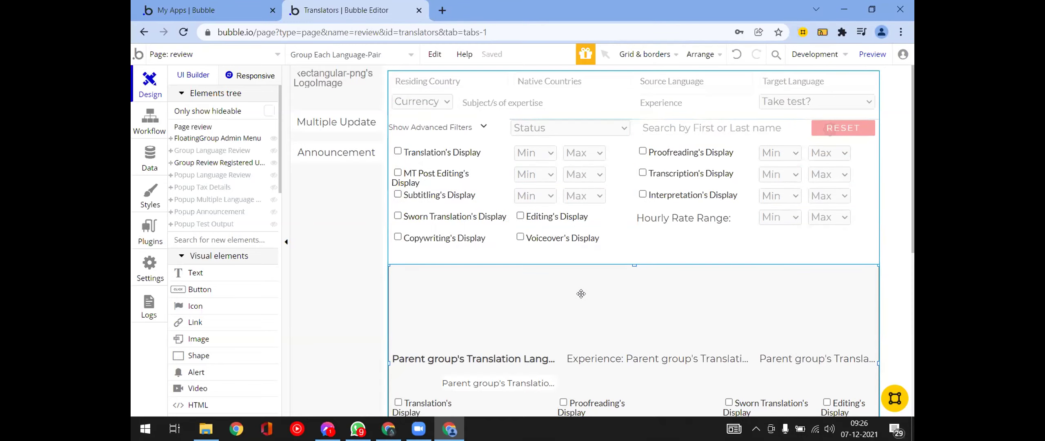
double_click(664, 290)
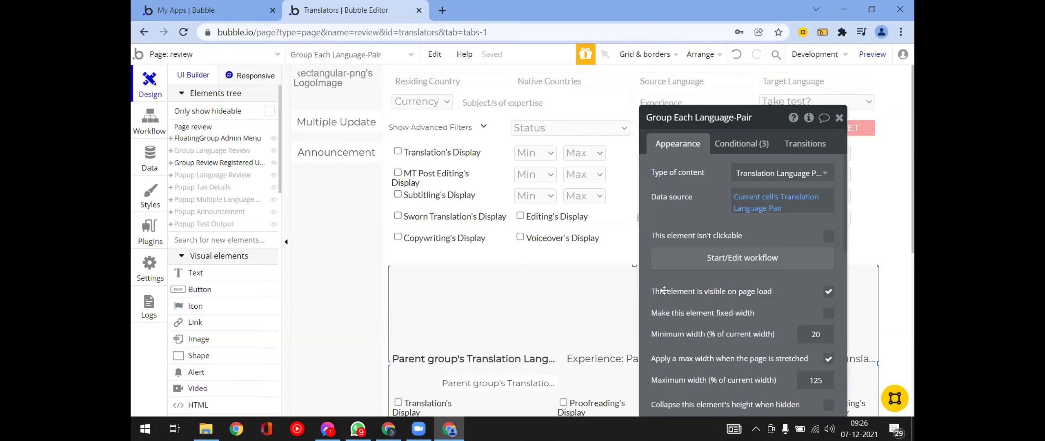
left_click(839, 117)
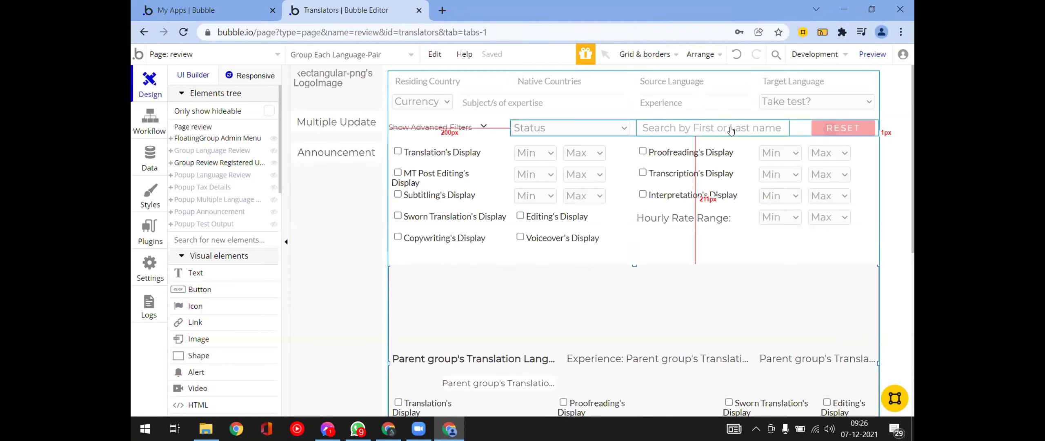
Select the Group Filter By Name and Status on the review page and reveal it in the elements tree.
left_click(631, 125)
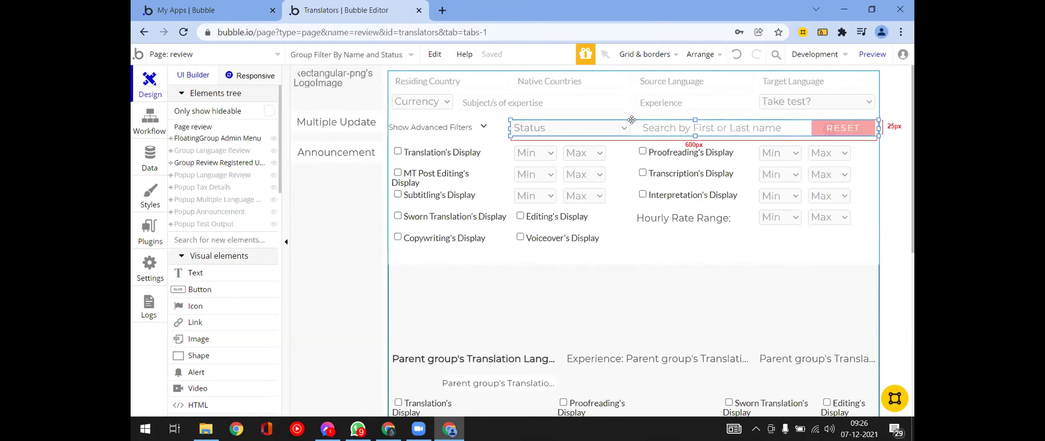
right_click(631, 120)
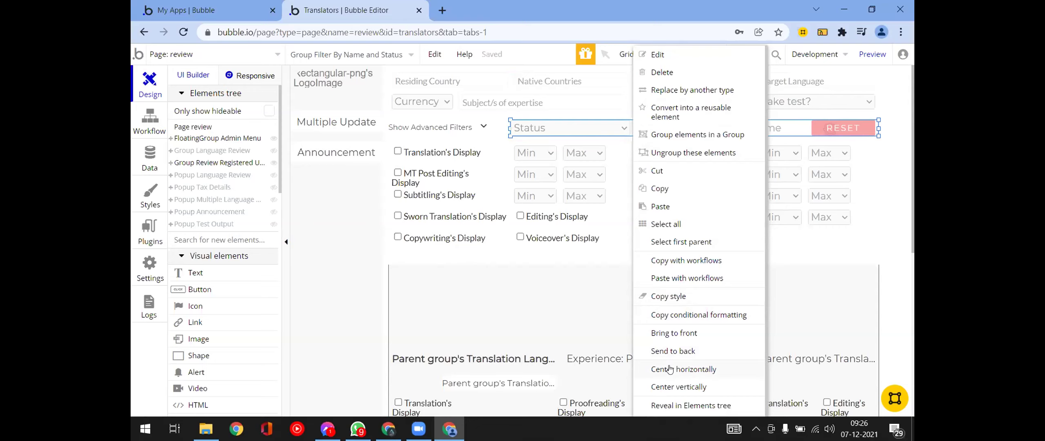
left_click(690, 405)
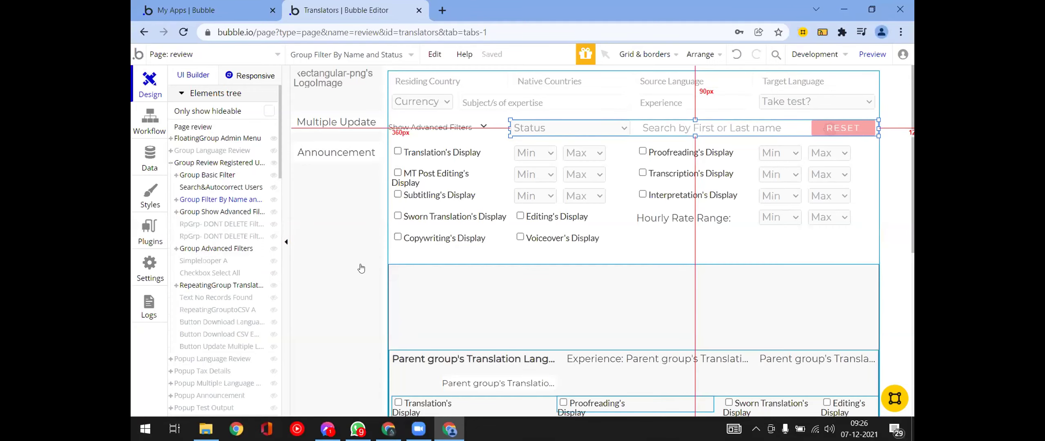
Display the two hidden RpGrp- DONT DELETE repeating groups and examine the second one's content type, data source and layout settings.
left_click(203, 224)
left_click(211, 236)
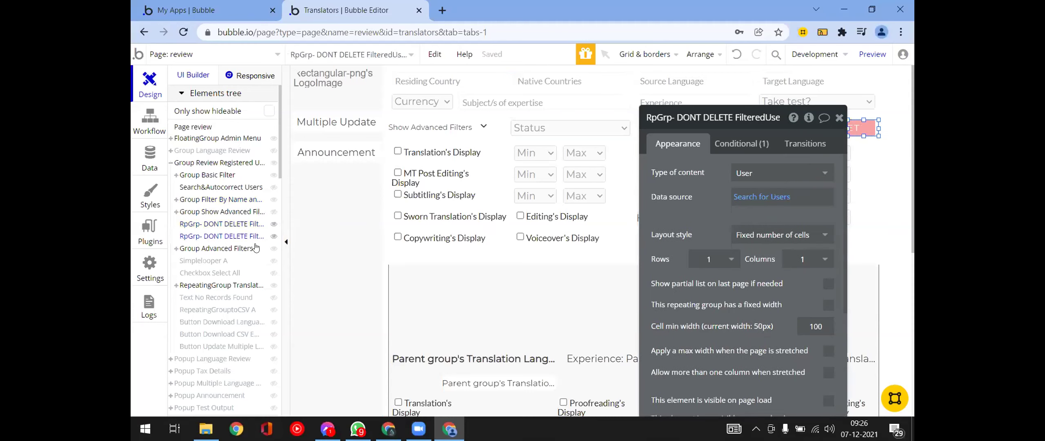
left_click(841, 119)
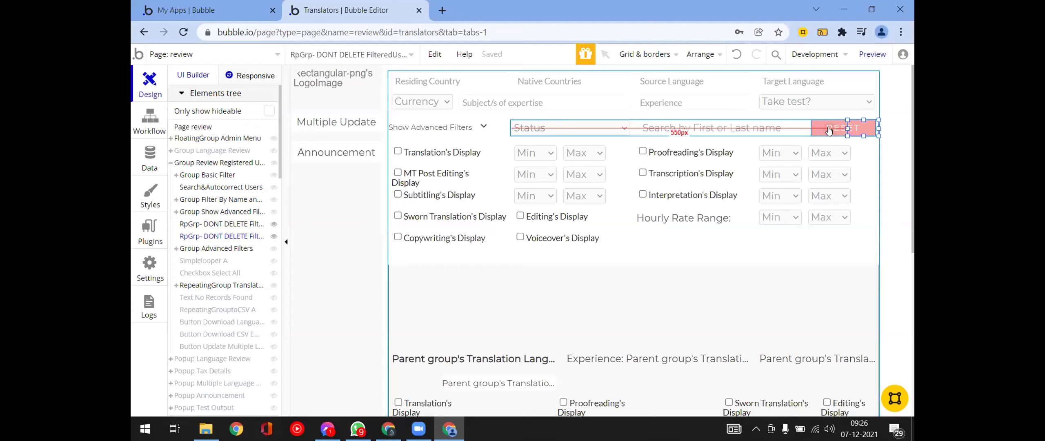
double_click(873, 125)
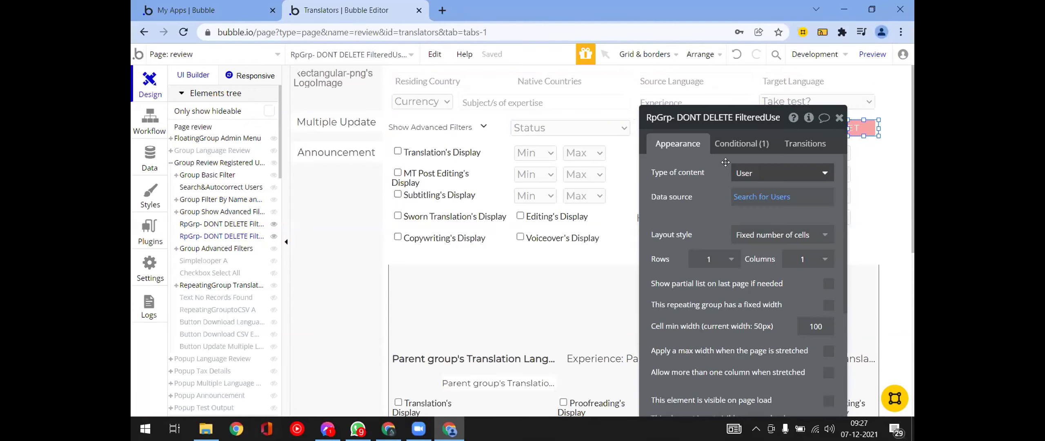
Examine the filtered users repeating group's conditional data source, moving its property editor clear of the search input.
left_click(743, 143)
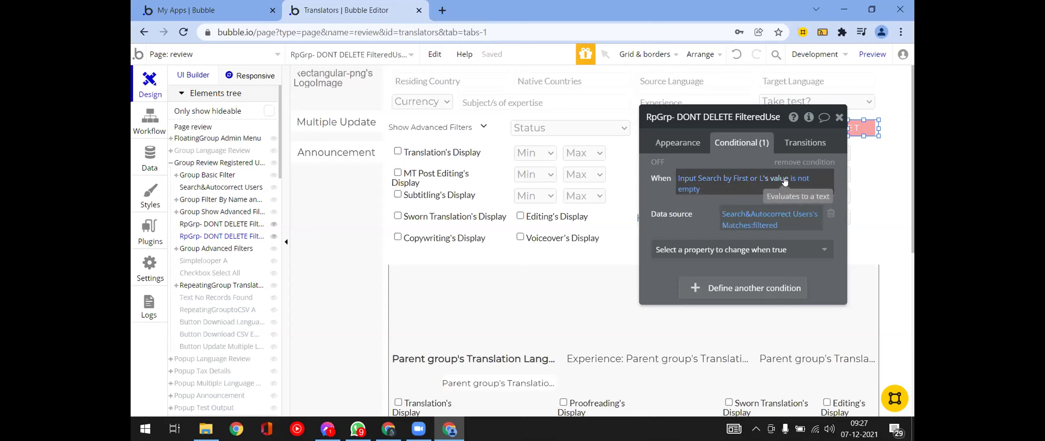
left_click(743, 221)
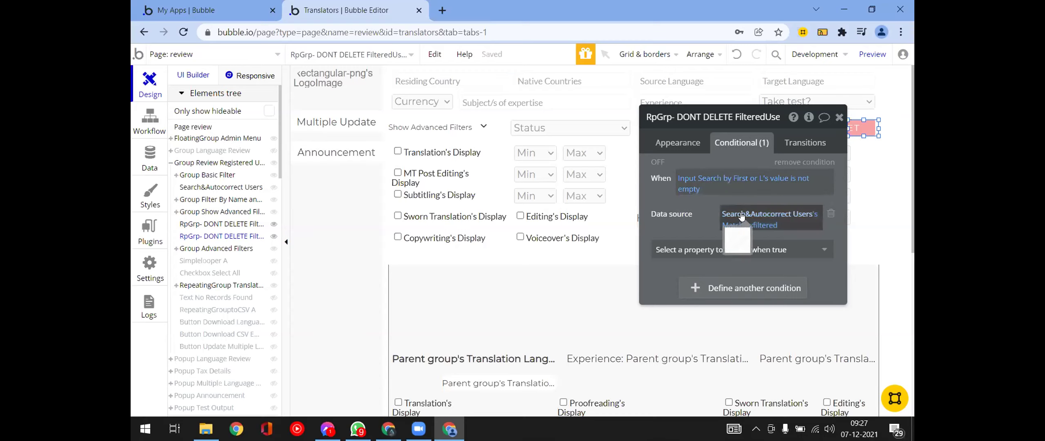
left_click_drag(653, 192, 334, 213)
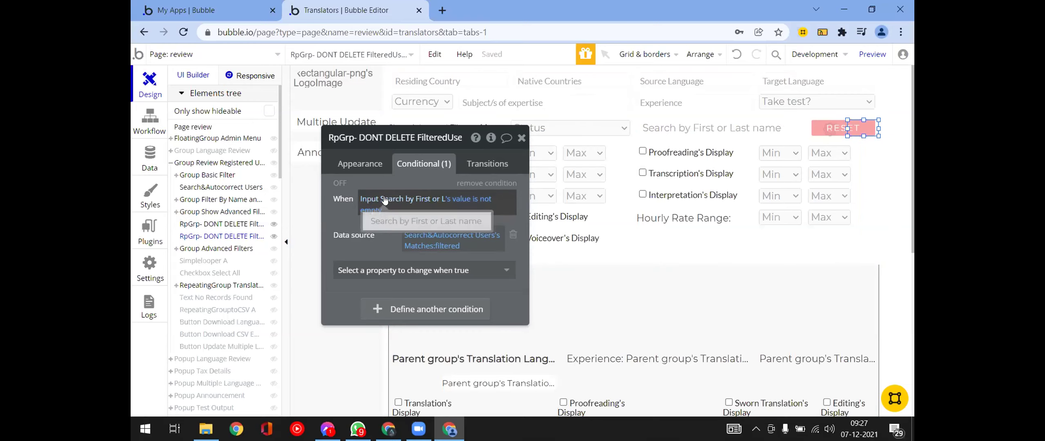
left_click_drag(401, 177, 472, 167)
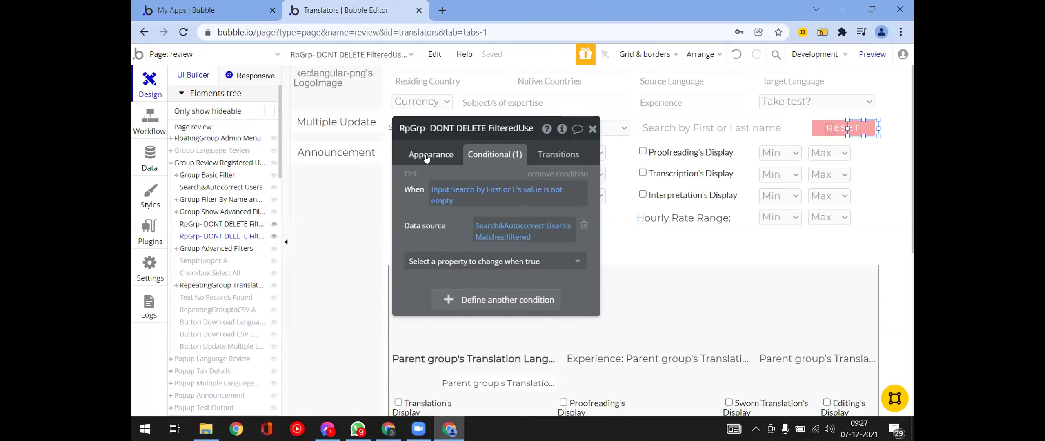
Inspect the RESET button's conditional and appearance settings and reveal the button in the elements tree.
left_click(813, 131)
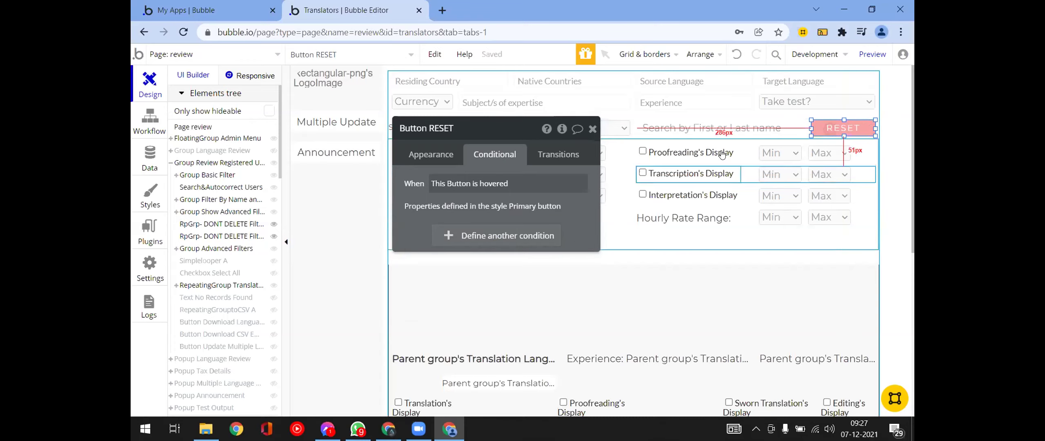
double_click(821, 130)
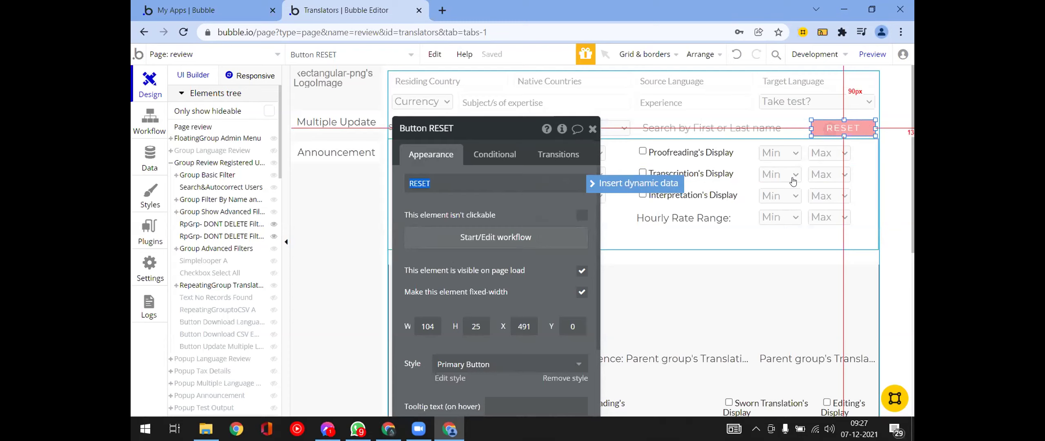
left_click(815, 125)
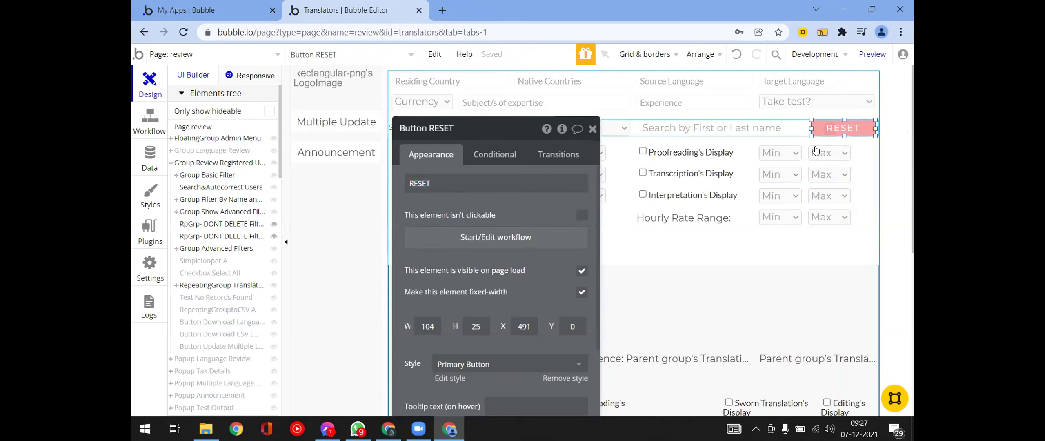
right_click(815, 126)
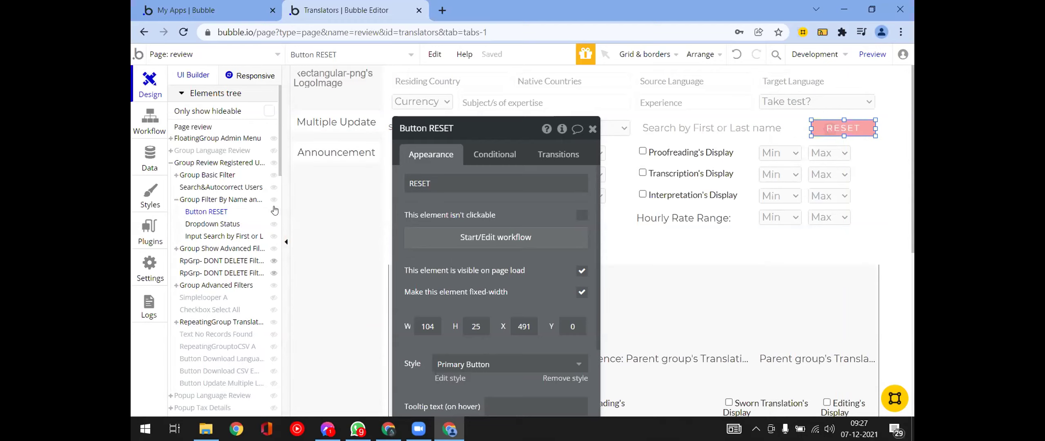
Hide the RESET button and the filtered language pairs repeating group, comparing both RpGrp- DONT DELETE groups' content types and data sources.
left_click(274, 212)
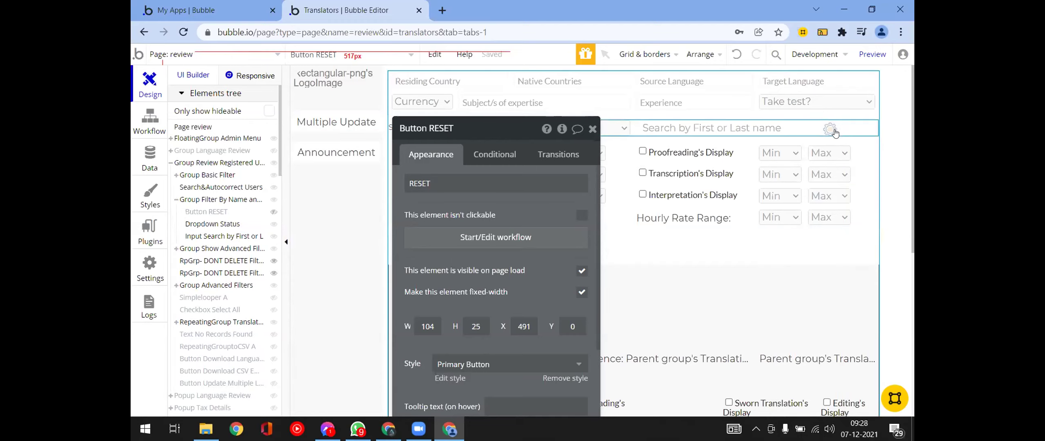
left_click(209, 261)
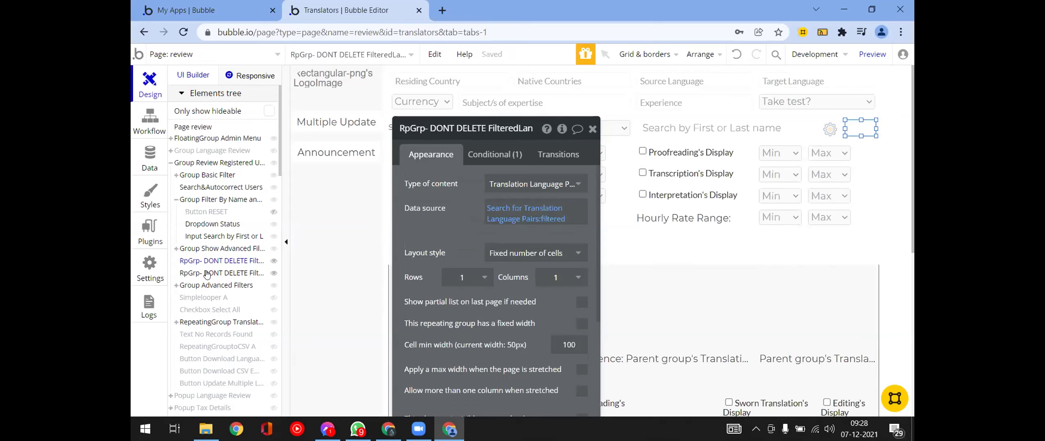
left_click(208, 272)
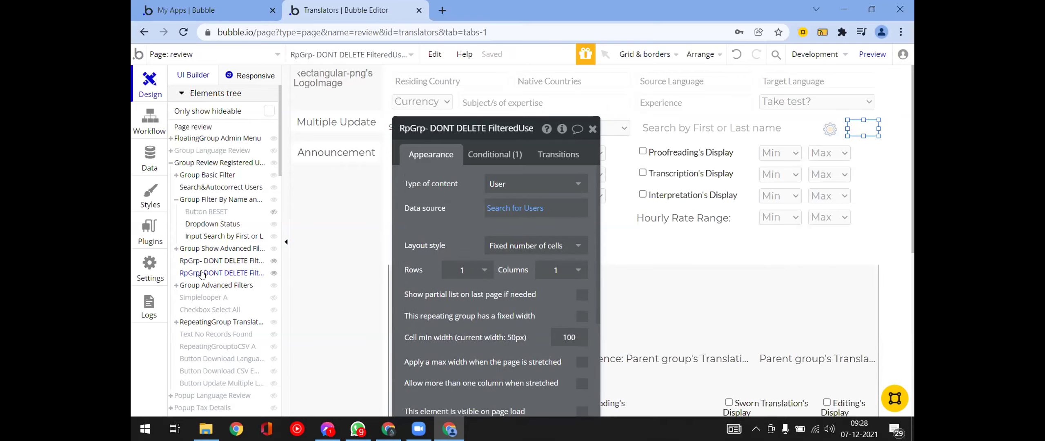
left_click(211, 261)
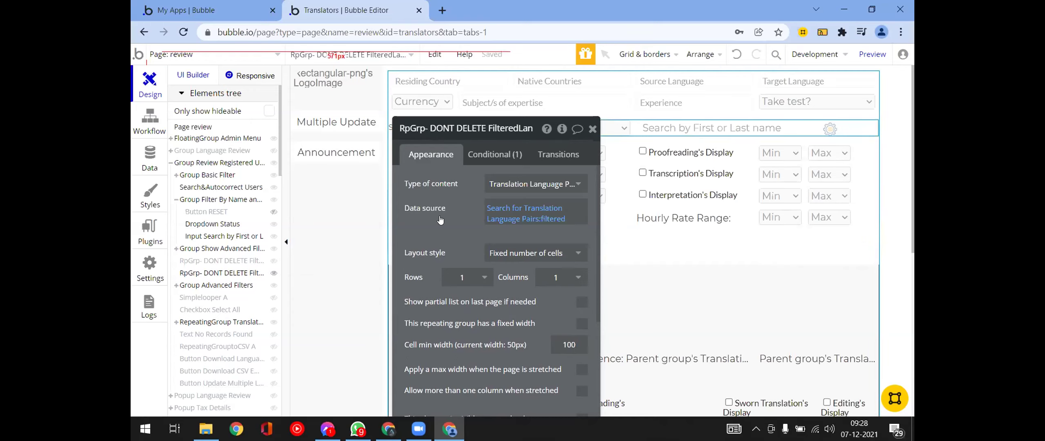
left_click(224, 272)
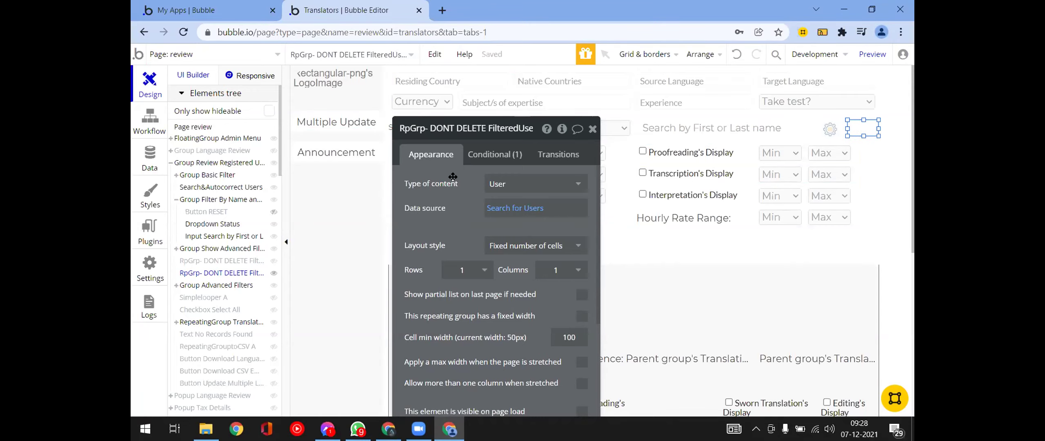
Examine the filtered users repeating group's condition and all constraints of its Search for Users data source.
left_click(488, 151)
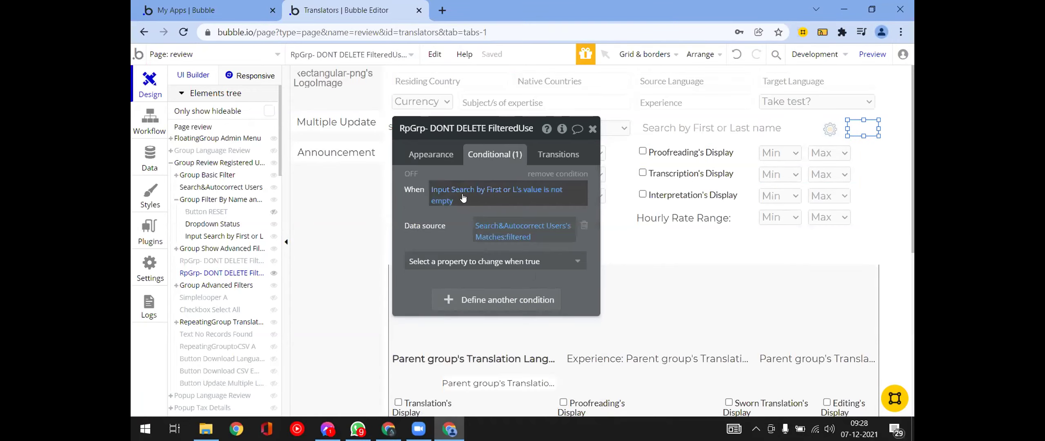
left_click(449, 163)
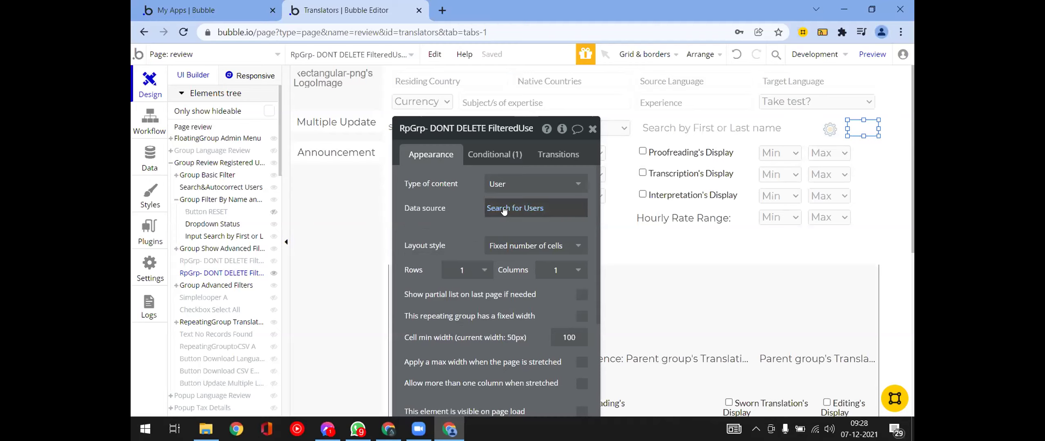
left_click(506, 208)
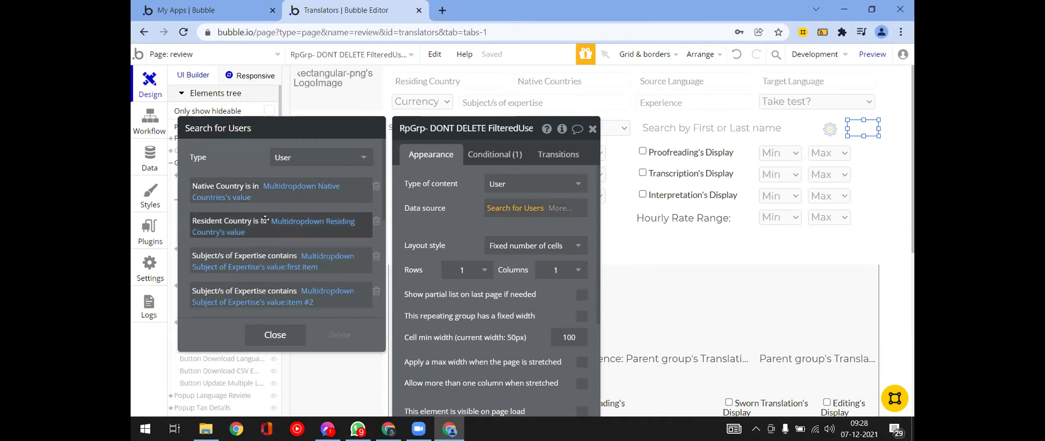
scroll(265, 221, "down", 2)
scroll(265, 221, "up", 2)
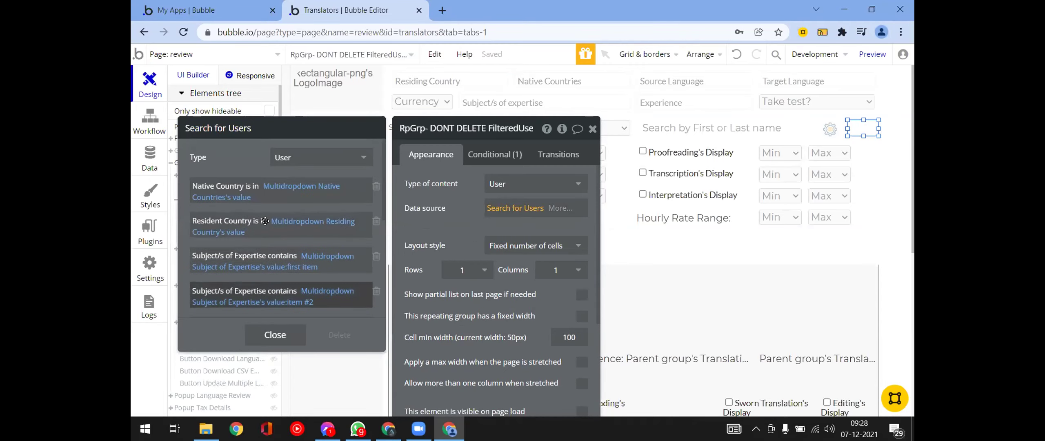
scroll(286, 250, "down", 5)
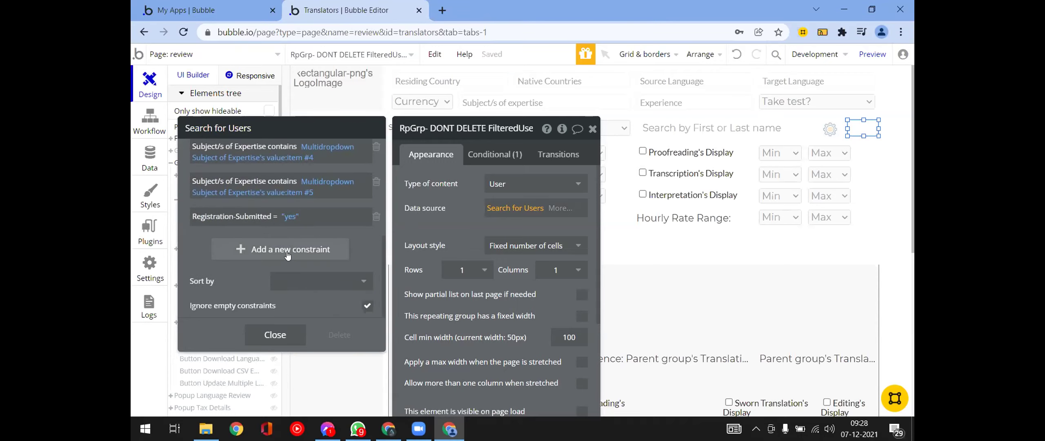
scroll(288, 255, "up", 5)
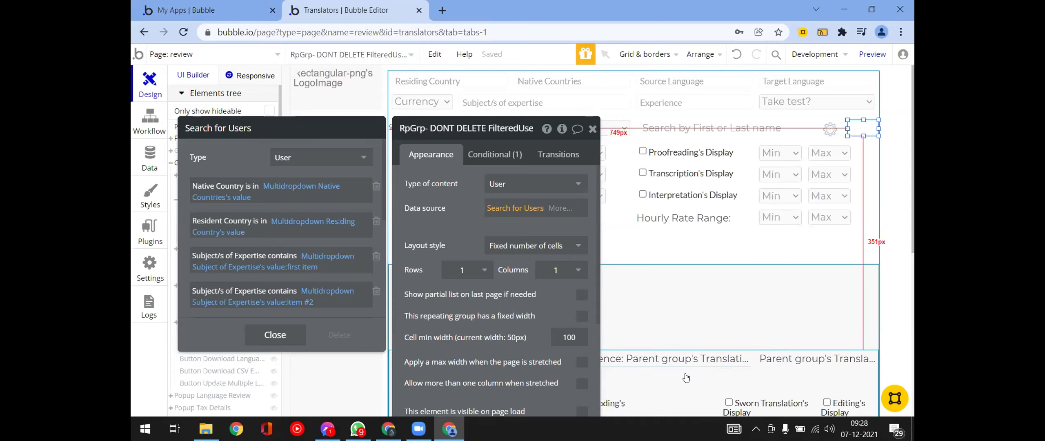
Review the fields of the Translation Language Pair data type in the app's database.
left_click(140, 162)
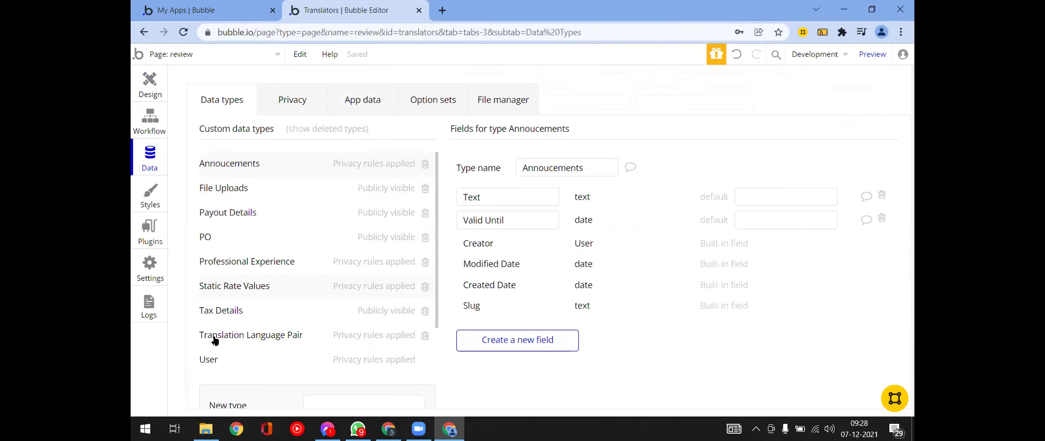
left_click(229, 337)
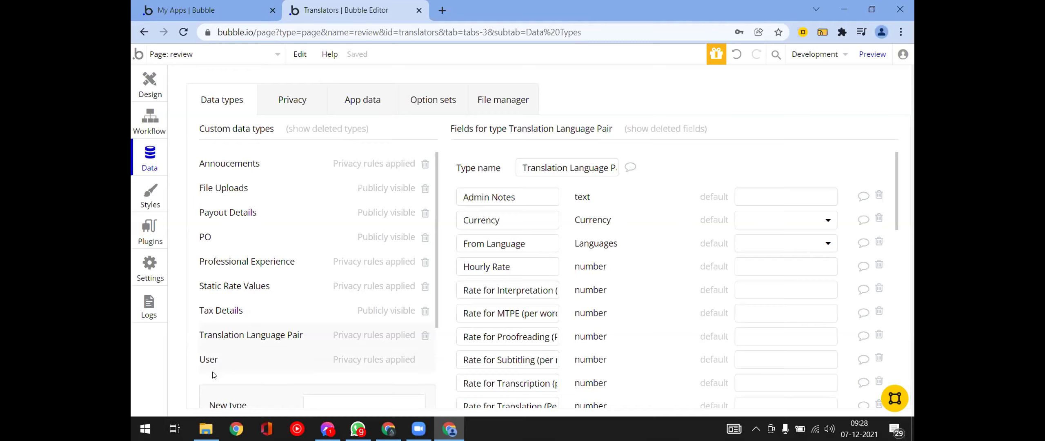
scroll(483, 281, "down", 5)
scroll(483, 280, "down", 8)
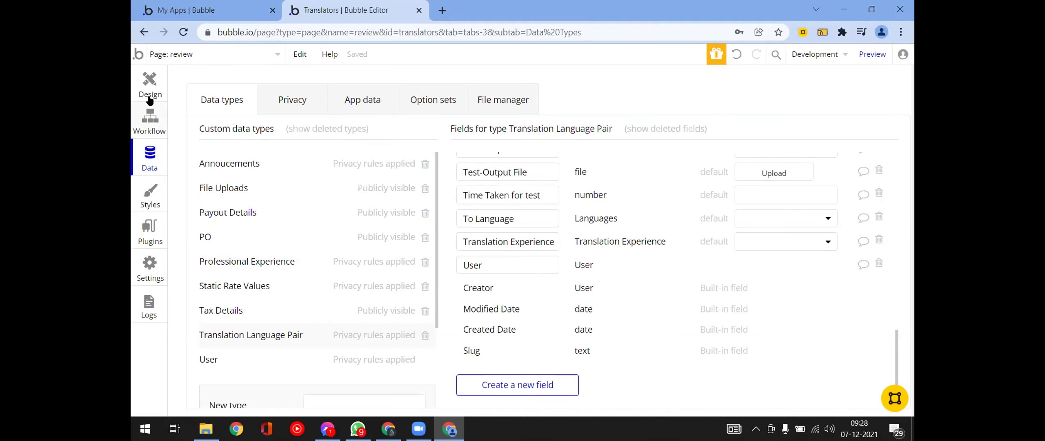
Return to the review page's design and inspect the appearance settings of Group Each Language-Pair.
left_click(150, 98)
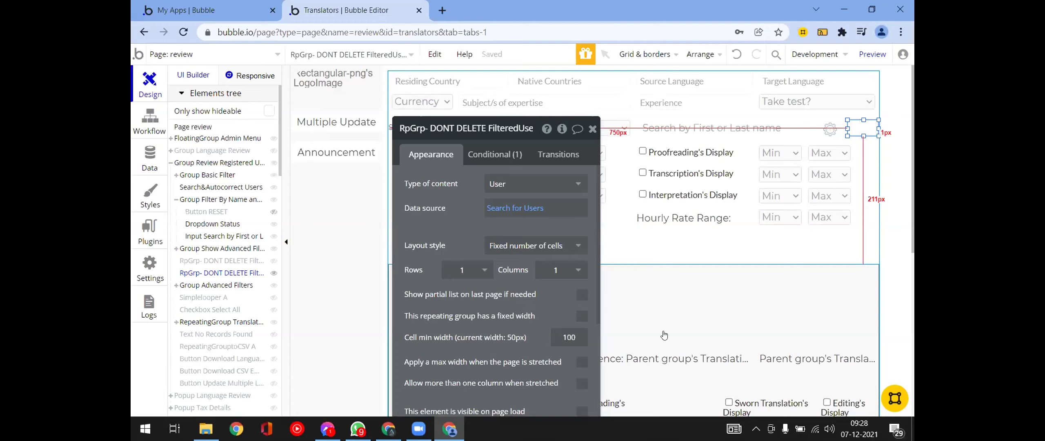
left_click(670, 318)
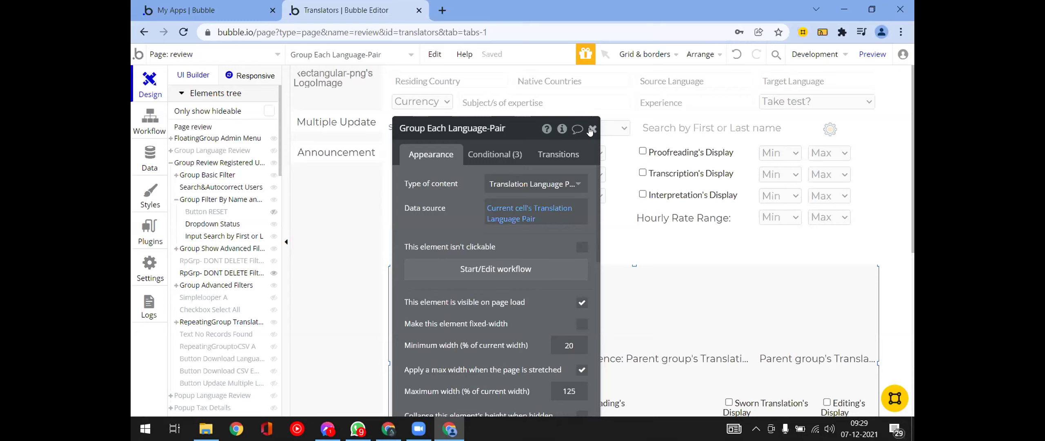
left_click(591, 130)
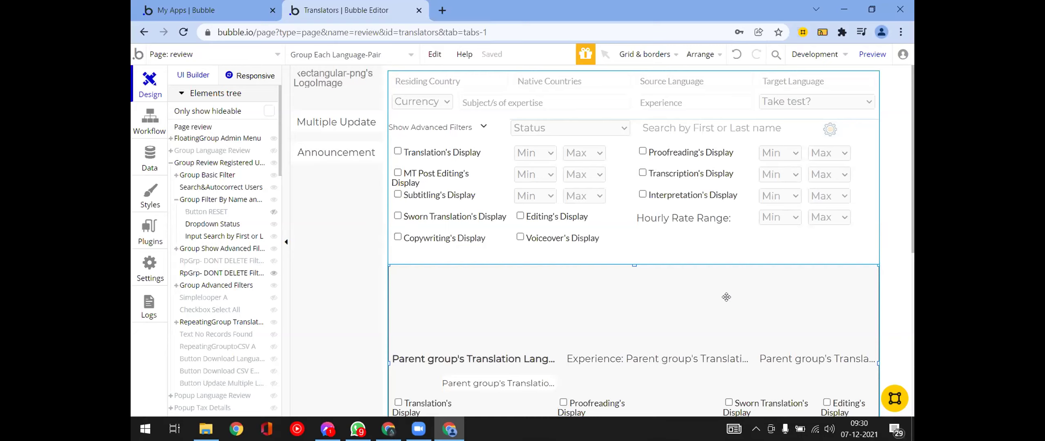
Examine Group Each Language-Pair's conditions for top and bottom border styles and clickability, moving its property editor aside.
double_click(726, 297)
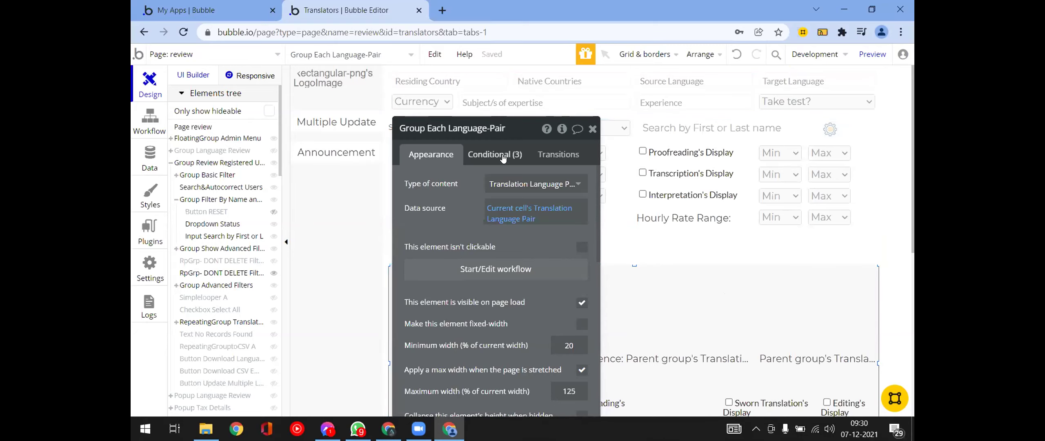
left_click(503, 159)
left_click_drag(405, 217, 273, 205)
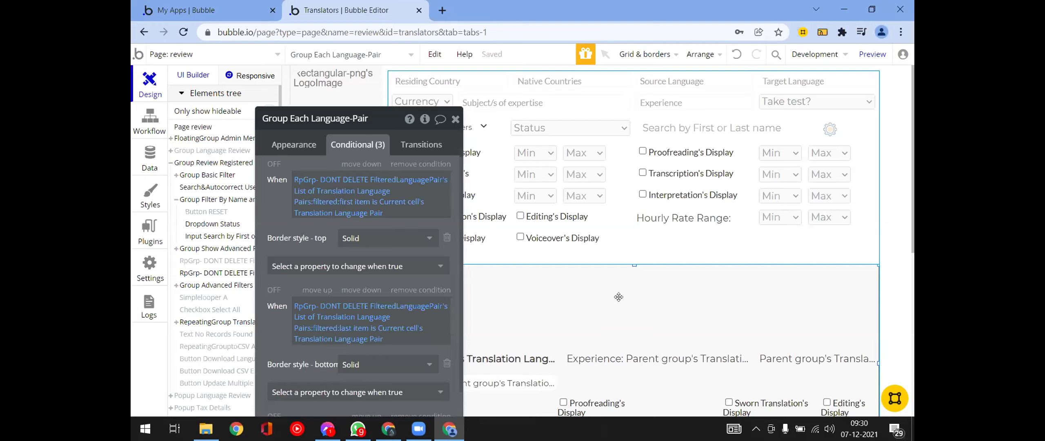
scroll(359, 273, "down", 2)
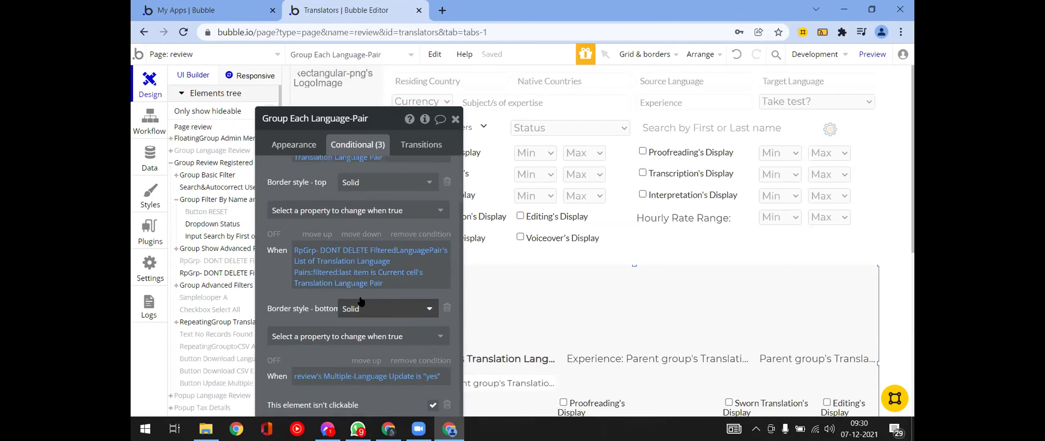
scroll(360, 272, "up", 2)
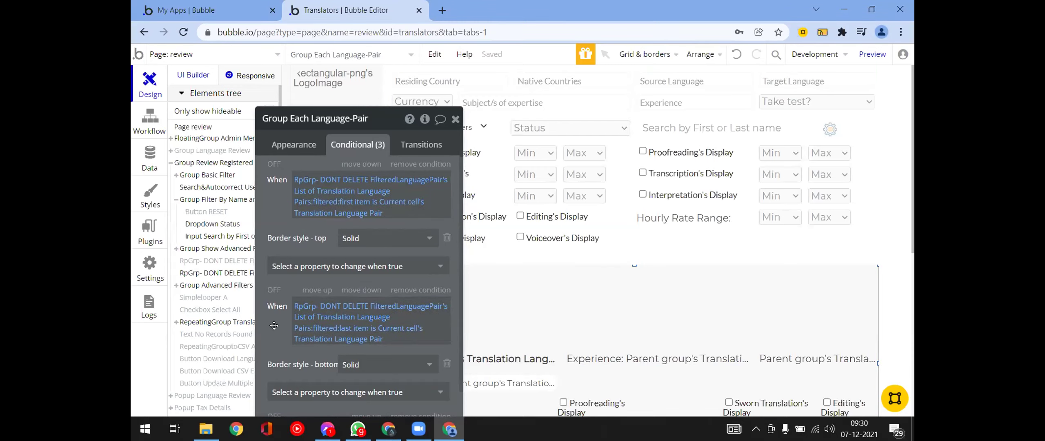
scroll(308, 288, "down", 2)
scroll(308, 288, "up", 2)
key("Escape")
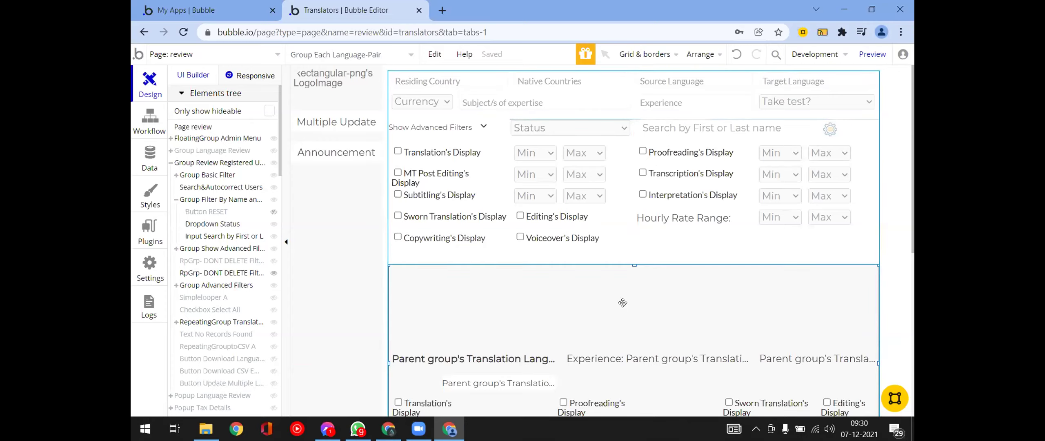
double_click(622, 303)
scroll(371, 275, "down", 2)
scroll(371, 275, "up", 2)
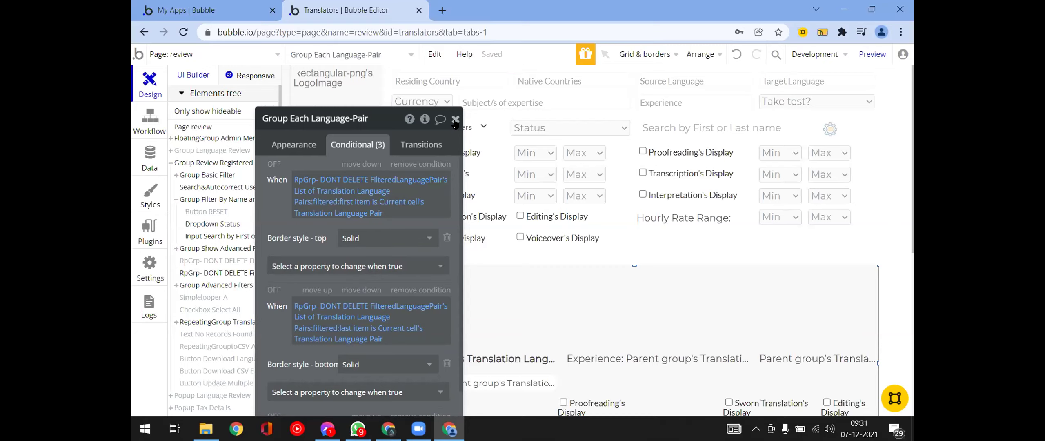
left_click(455, 119)
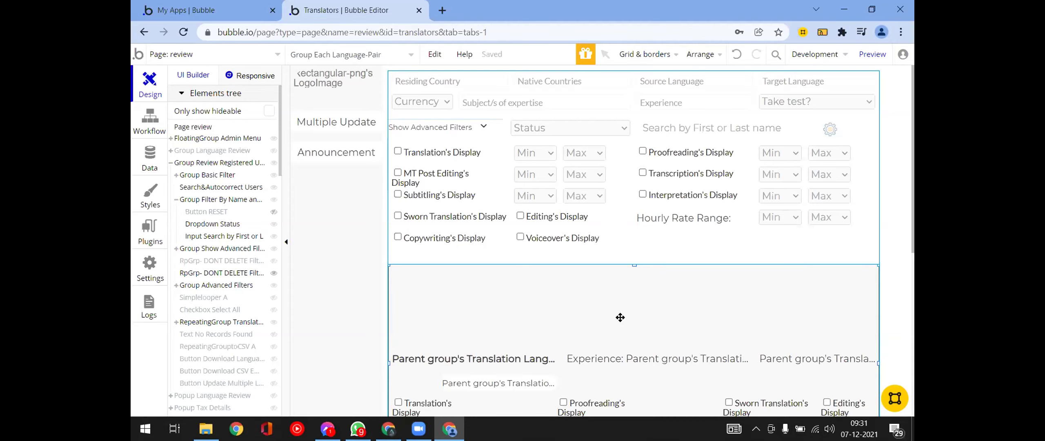
Minimize the Translators editor and open a browser window for another Chrome profile.
left_click(842, 8)
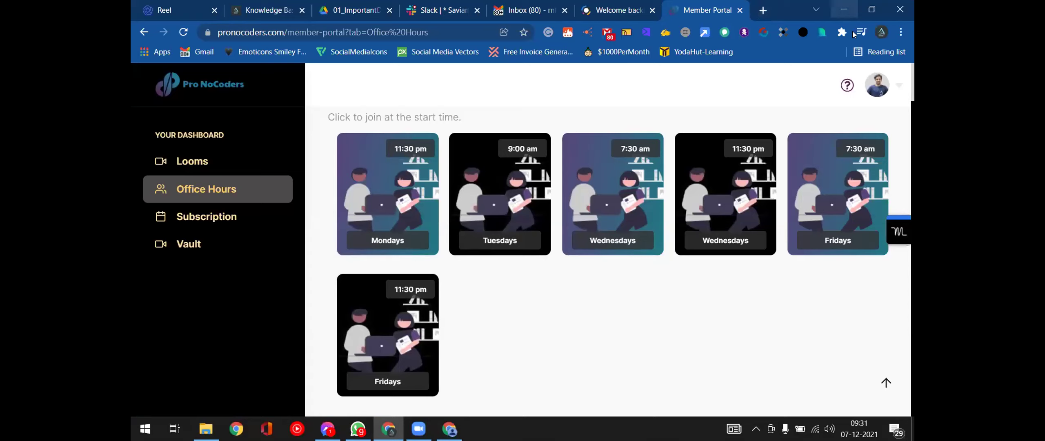
left_click(881, 32)
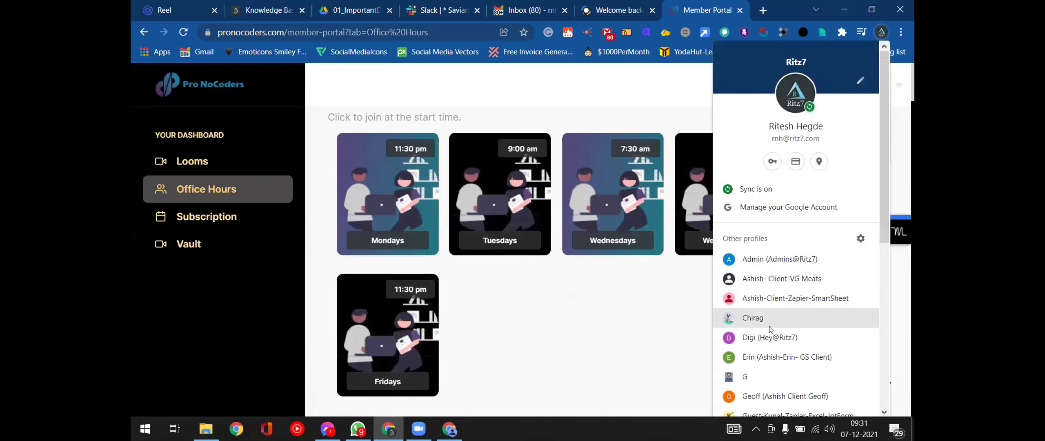
scroll(779, 297, "down", 3)
scroll(778, 296, "down", 4)
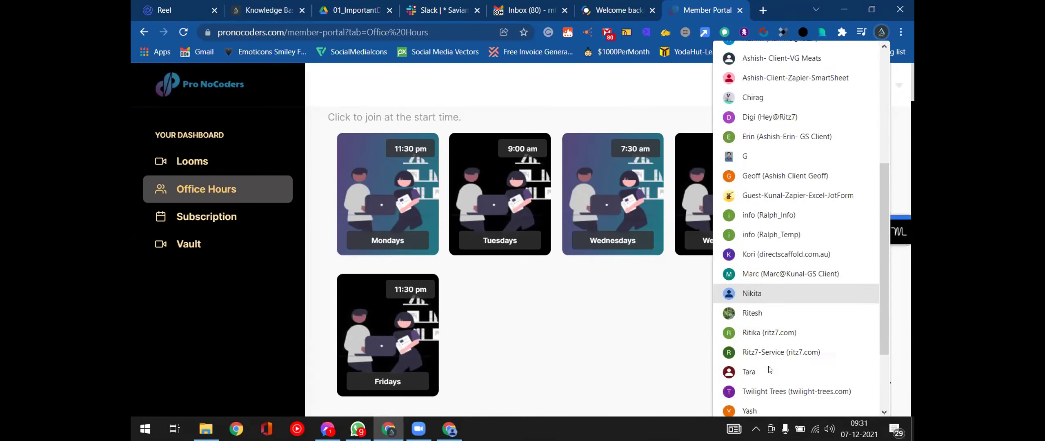
left_click(759, 279)
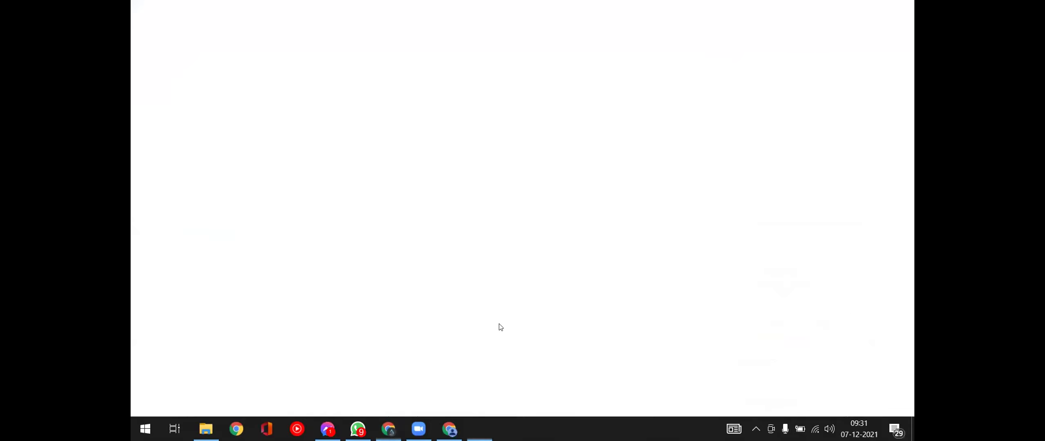
Load the Bubble home page and open the P1c27g02 app from My apps for editing.
left_click(375, 284)
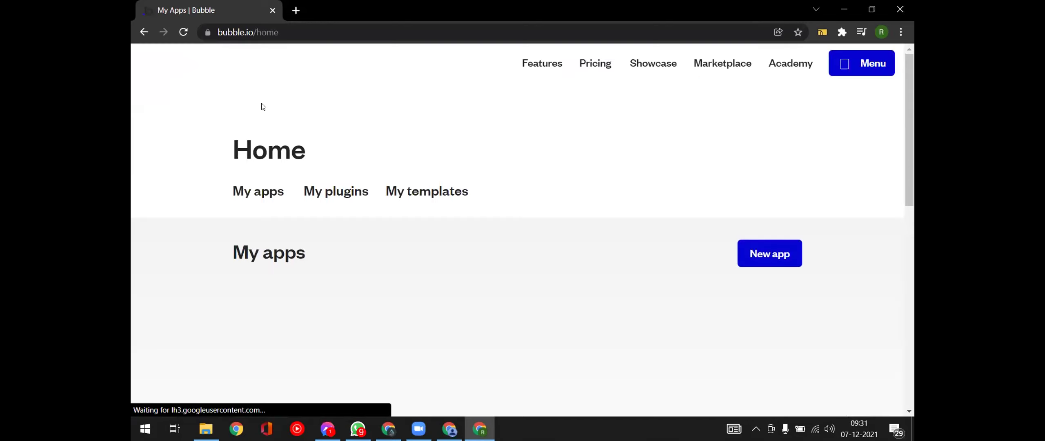
scroll(315, 232, "down", 5)
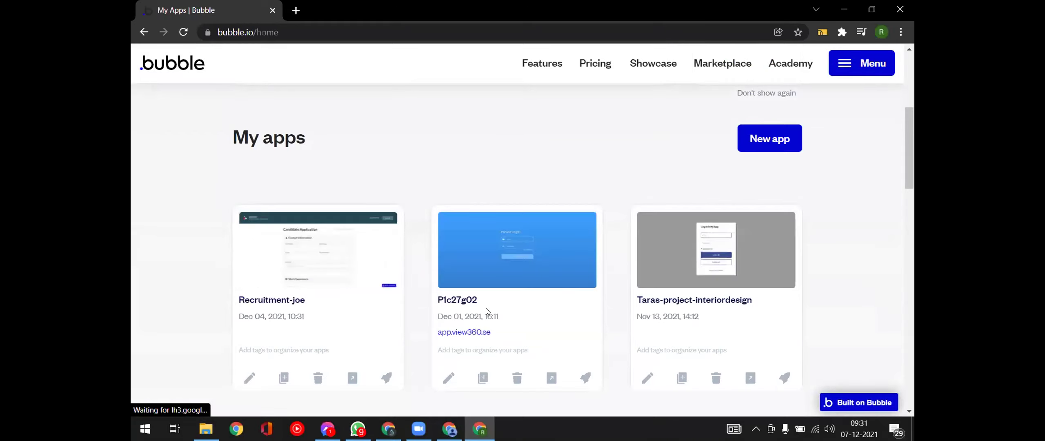
left_click(448, 378)
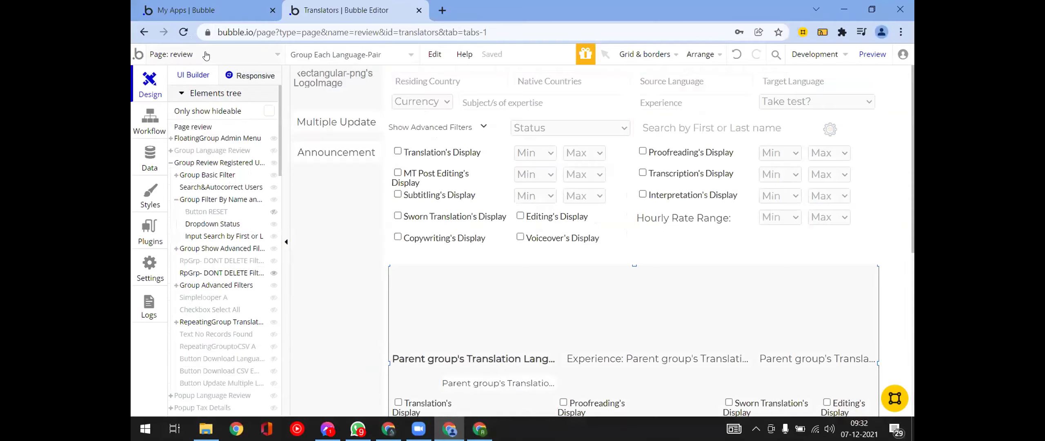
Open the Translators app's purchase-order page and examine the appearance settings of RepeatingGroup PO.
left_click(206, 52)
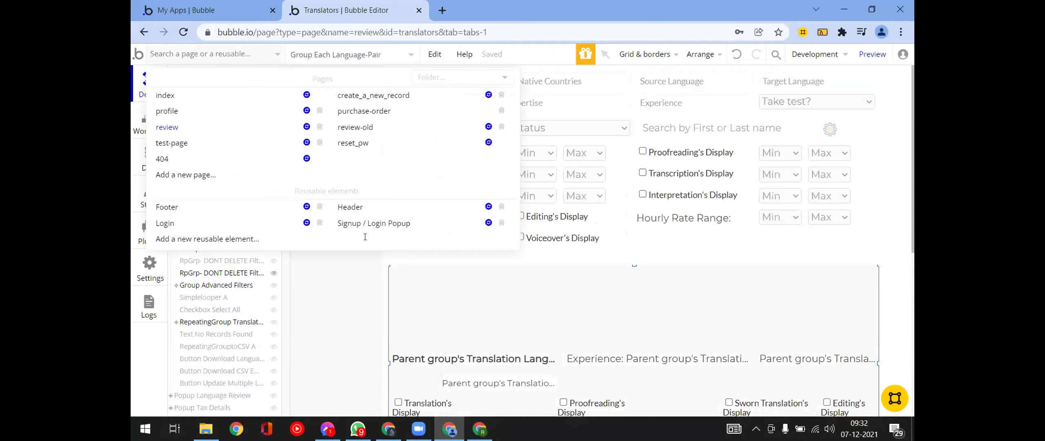
left_click(367, 119)
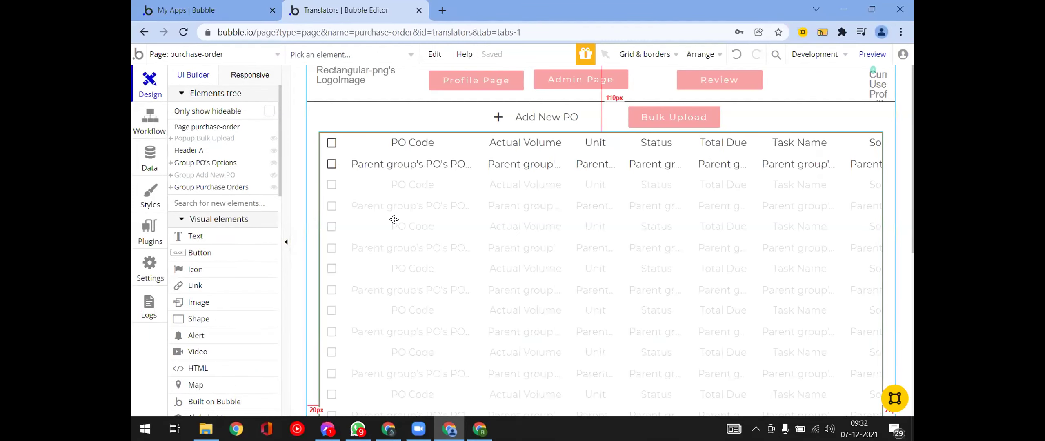
double_click(394, 219)
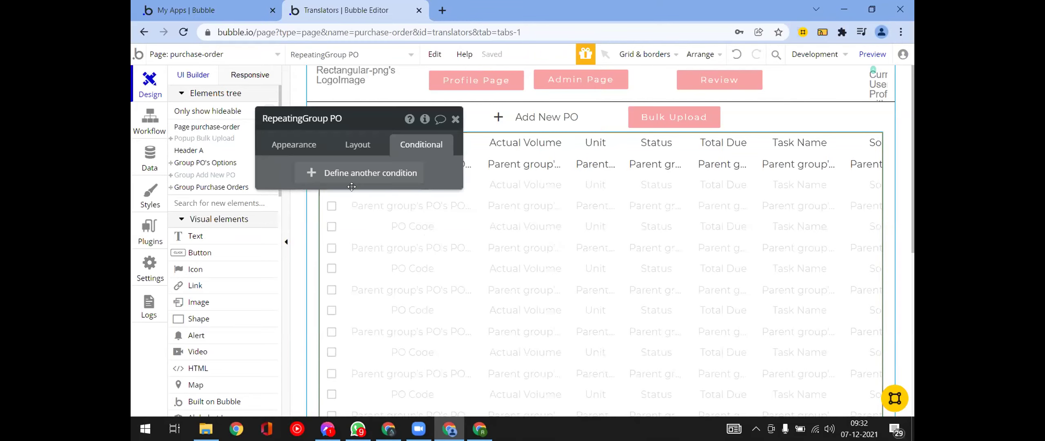
left_click(294, 144)
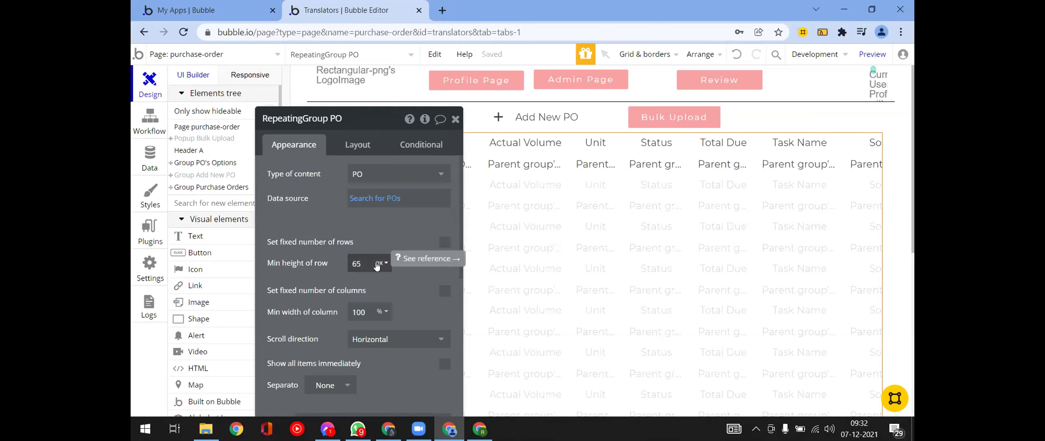
Examine RepeatingGroup PO's layout settings, including container alignment, width, height and margins, and close its property editor.
left_click_drag(359, 214, 302, 149)
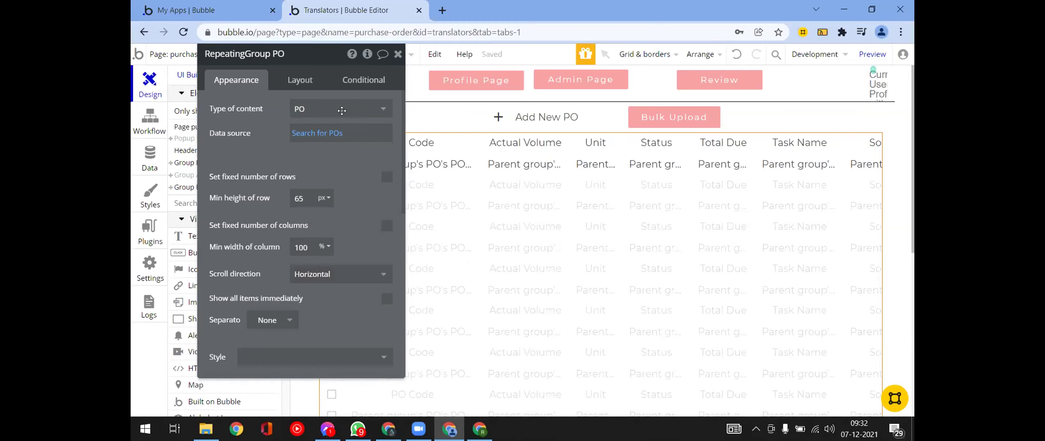
left_click(303, 87)
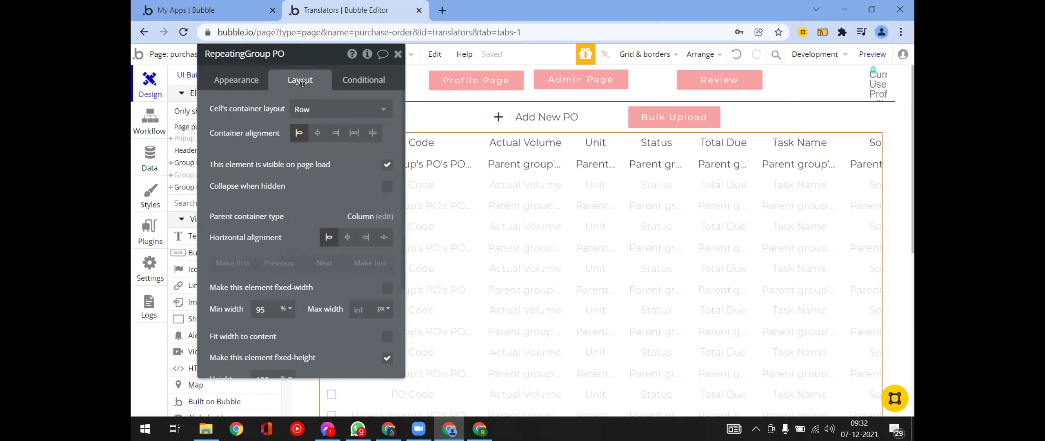
left_click(297, 136)
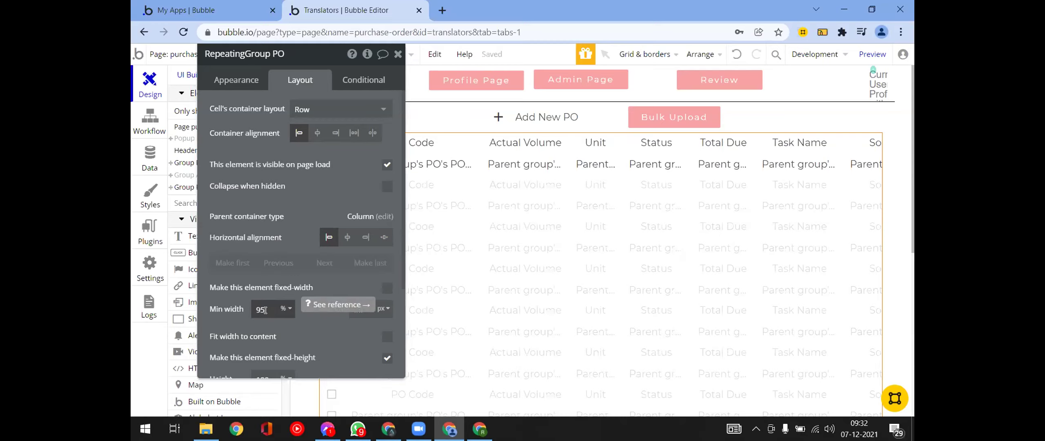
scroll(334, 337, "down", 2)
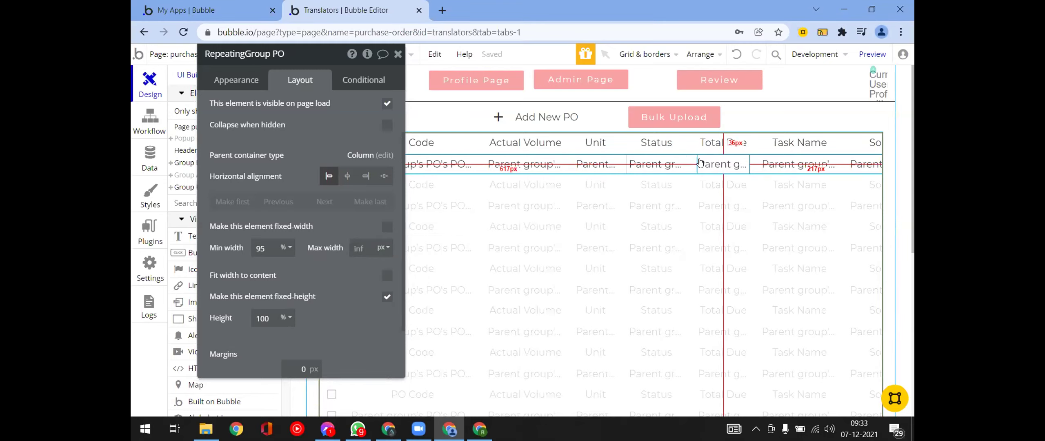
scroll(306, 314, "down", 2)
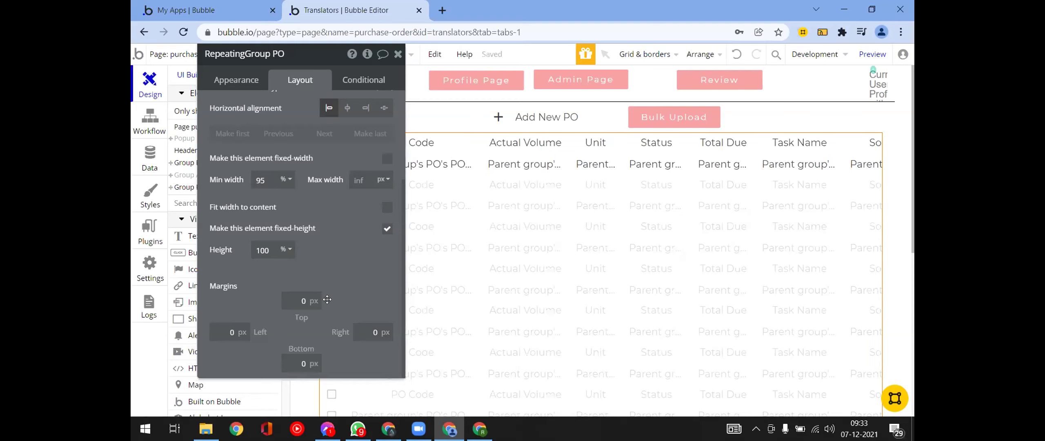
left_click_drag(294, 258, 268, 239)
left_click(400, 112)
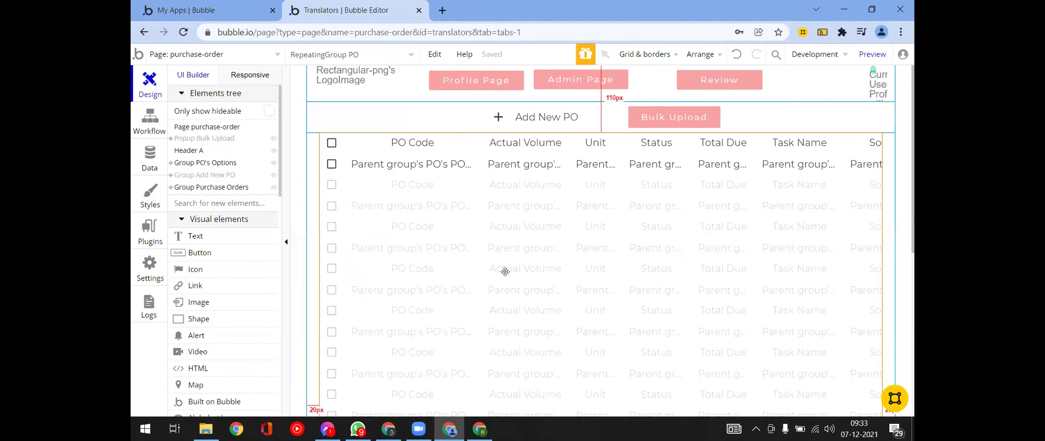
Preview the purchase-order page and cancel the PO addition form to display the purchase order list.
scroll(505, 271, "down", 3)
scroll(505, 271, "down", 2)
scroll(505, 272, "up", 5)
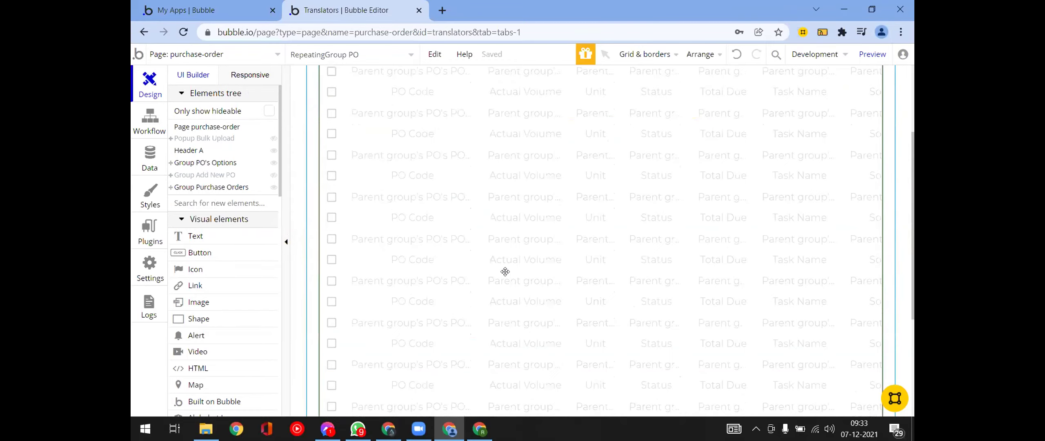
scroll(505, 271, "up", 1)
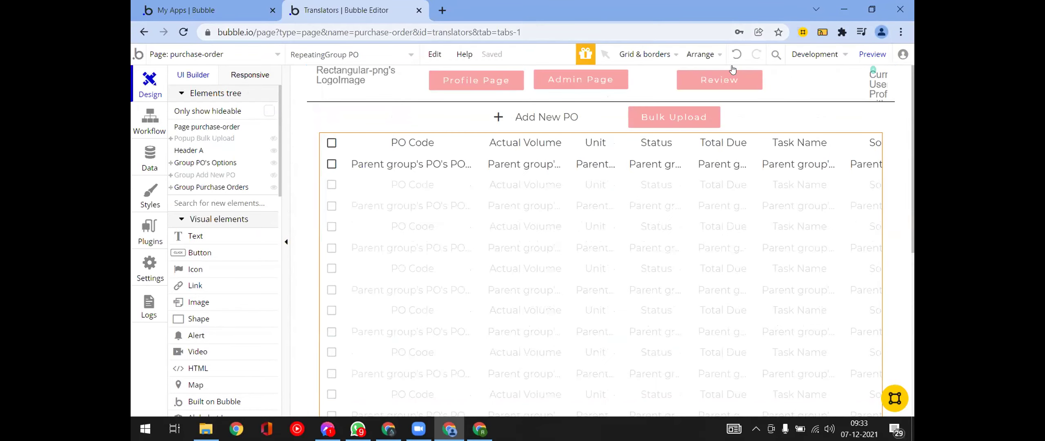
left_click(872, 57)
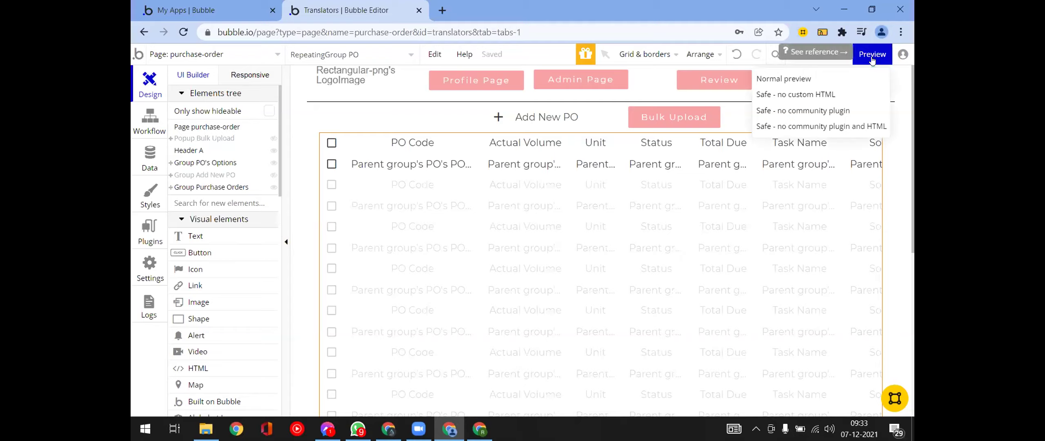
left_click(873, 57)
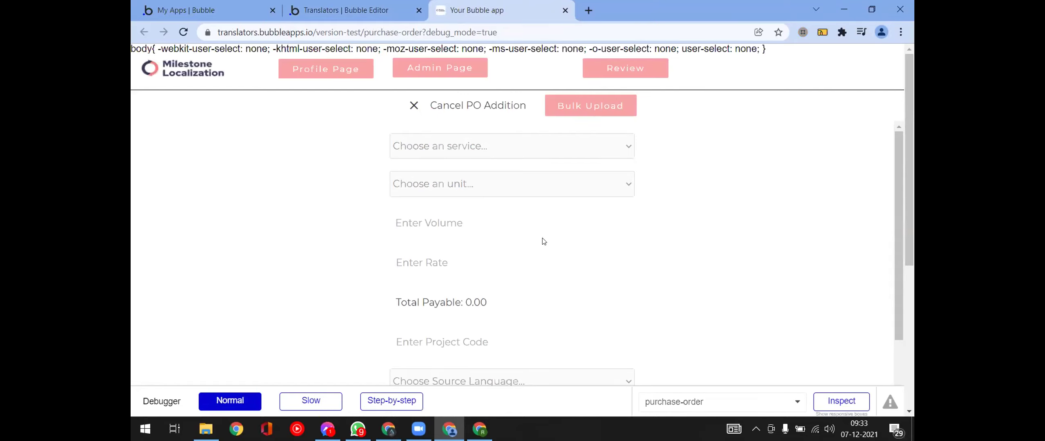
left_click(411, 107)
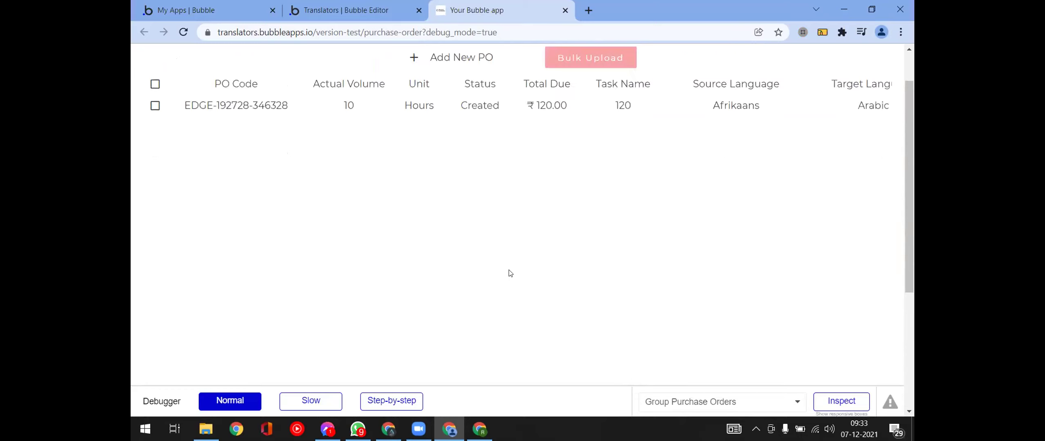
Check the previewed purchase order list's horizontal scrolling, moving to its last columns and back to the first.
left_click_drag(605, 355, 774, 363)
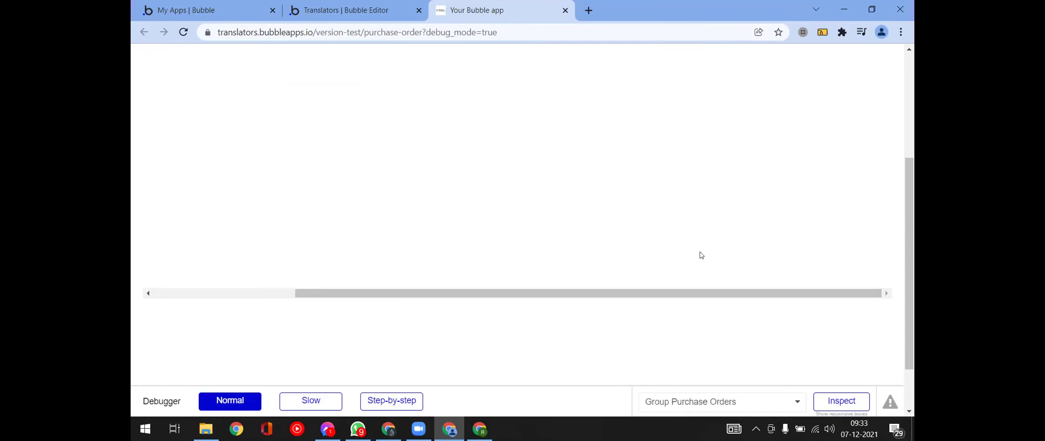
left_click_drag(712, 297, 495, 312)
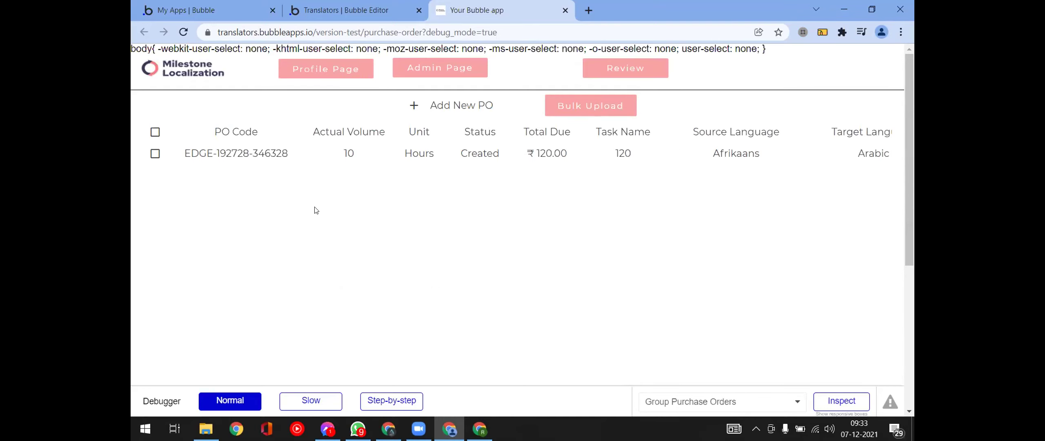
scroll(314, 210, "down", 5)
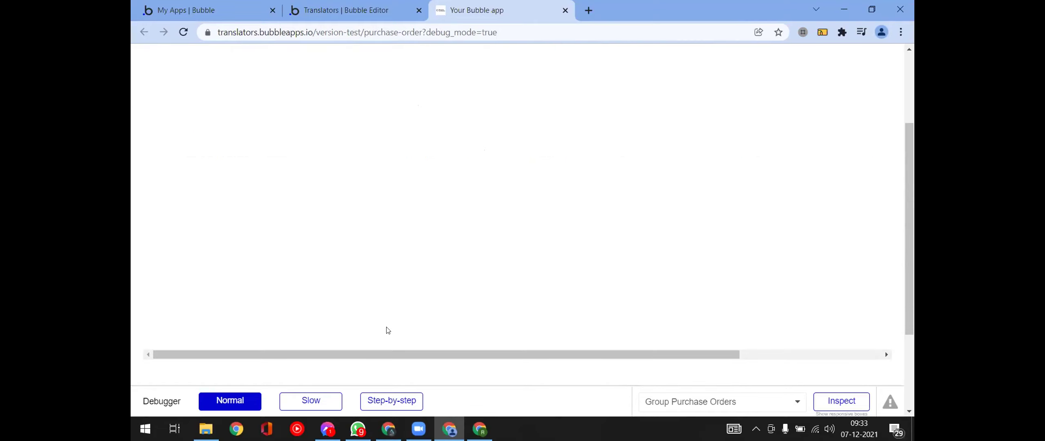
scroll(392, 354, "up", 5)
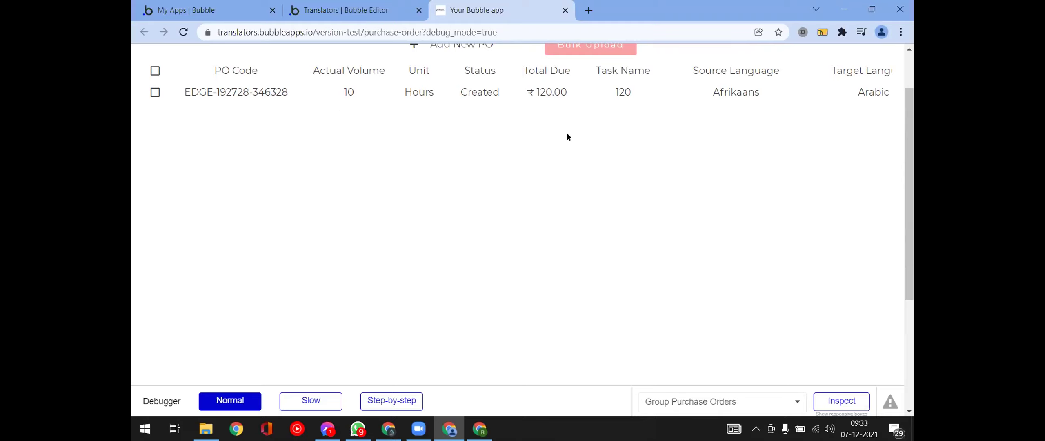
scroll(624, 173, "down", 3)
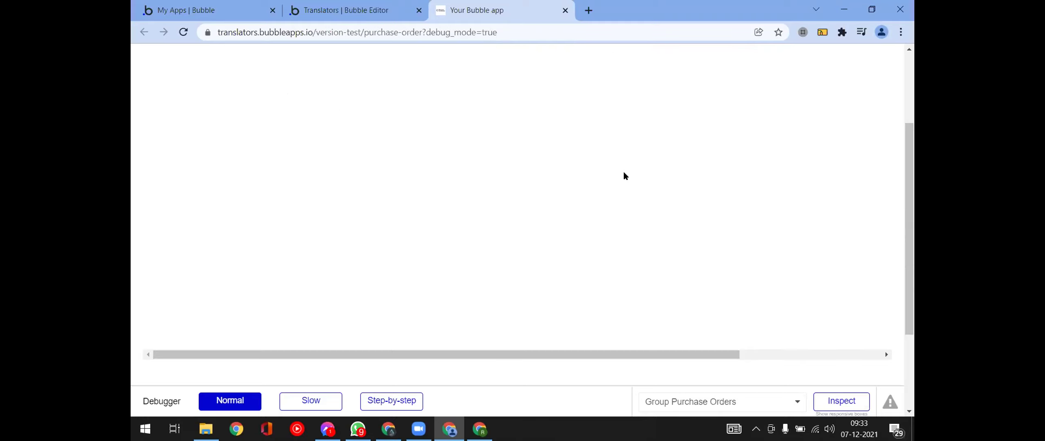
left_click_drag(719, 354, 882, 354)
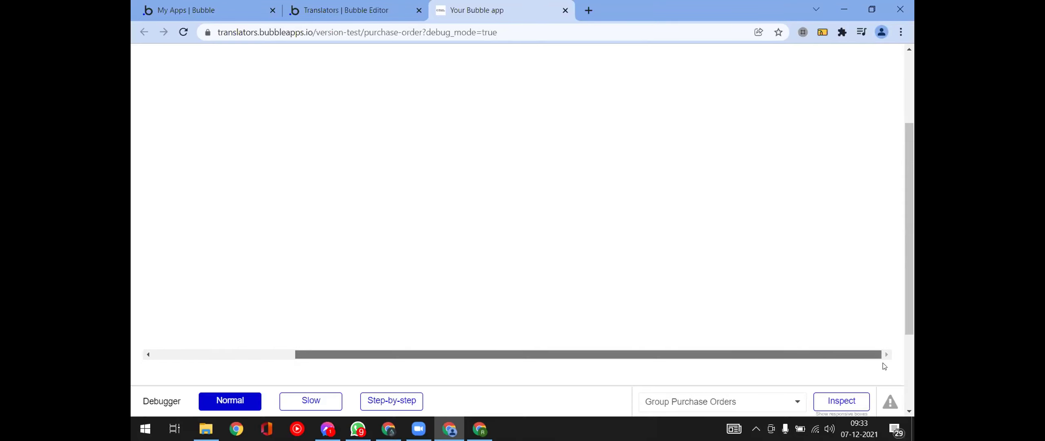
scroll(694, 262, "up", 3)
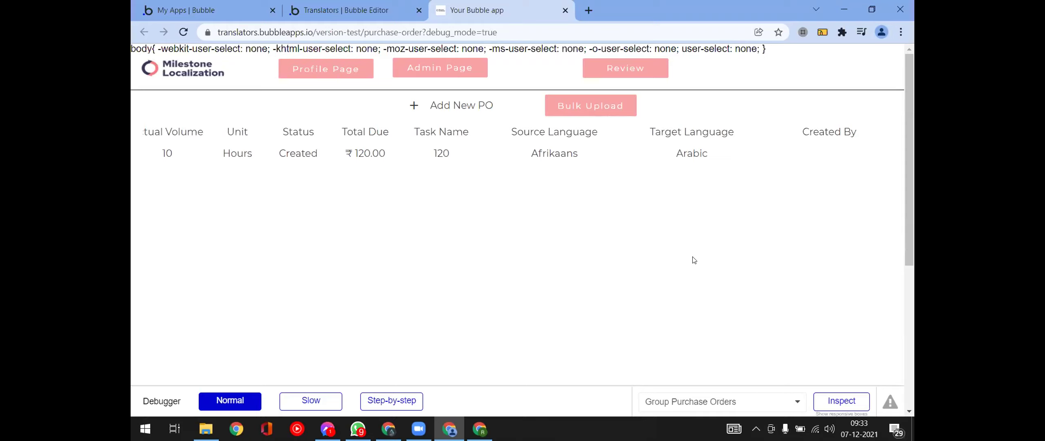
scroll(694, 260, "down", 3)
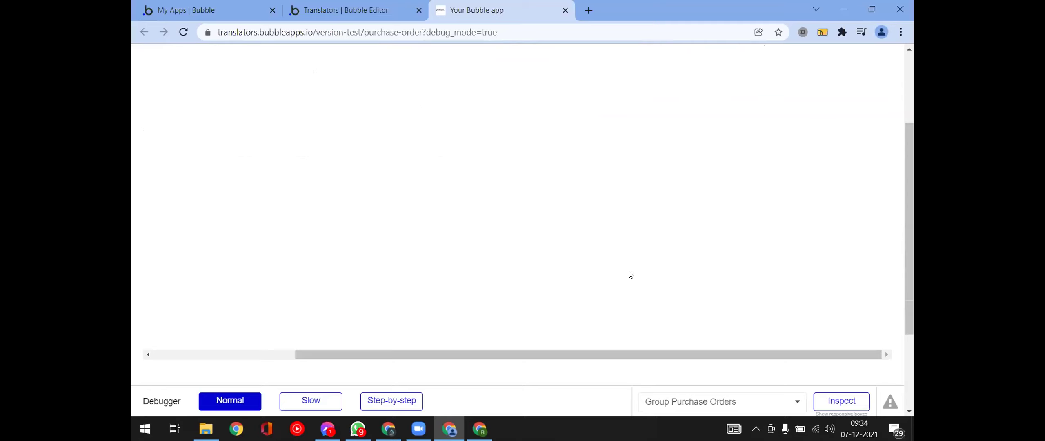
left_click(290, 354)
scroll(360, 266, "up", 3)
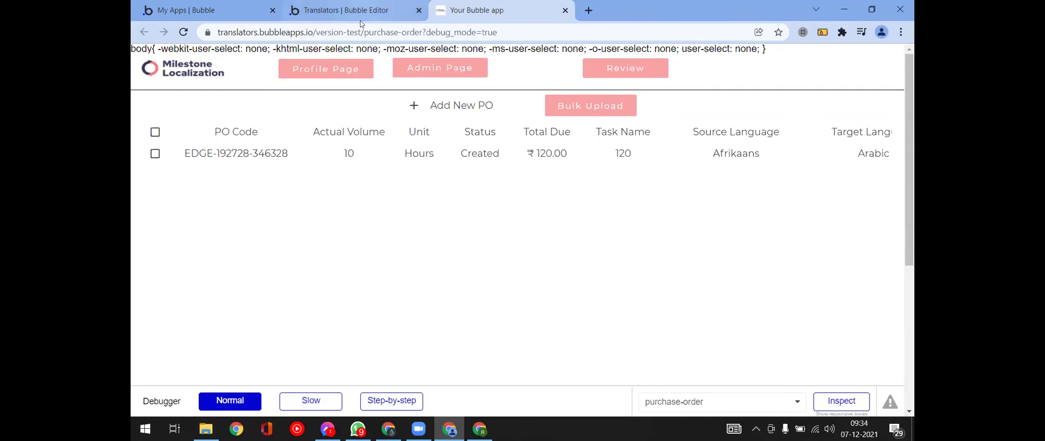
Return to the Translators editor, search new plugins for "drag" and install RG Drag to scroll.
left_click(359, 10)
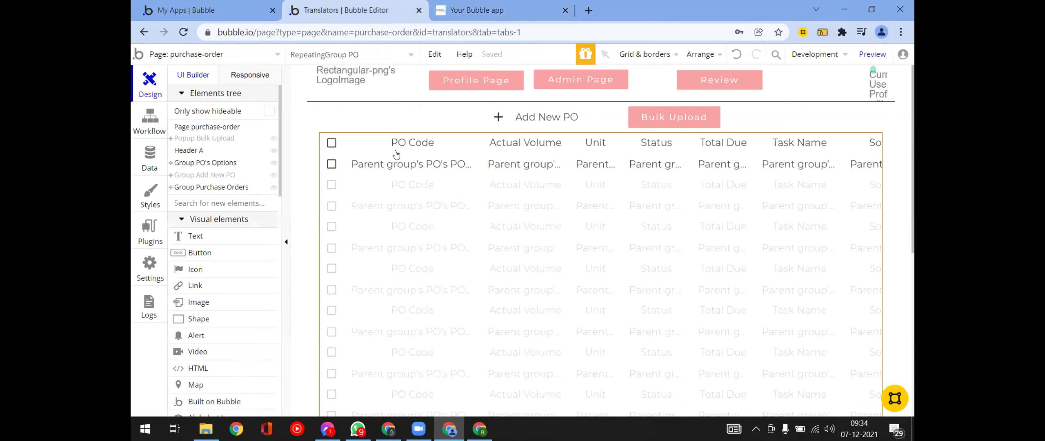
left_click(150, 227)
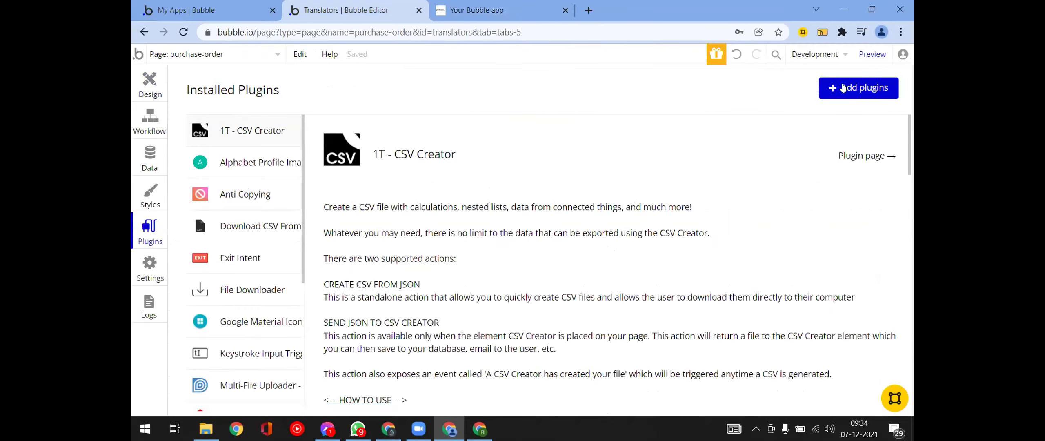
left_click(854, 89)
type("d")
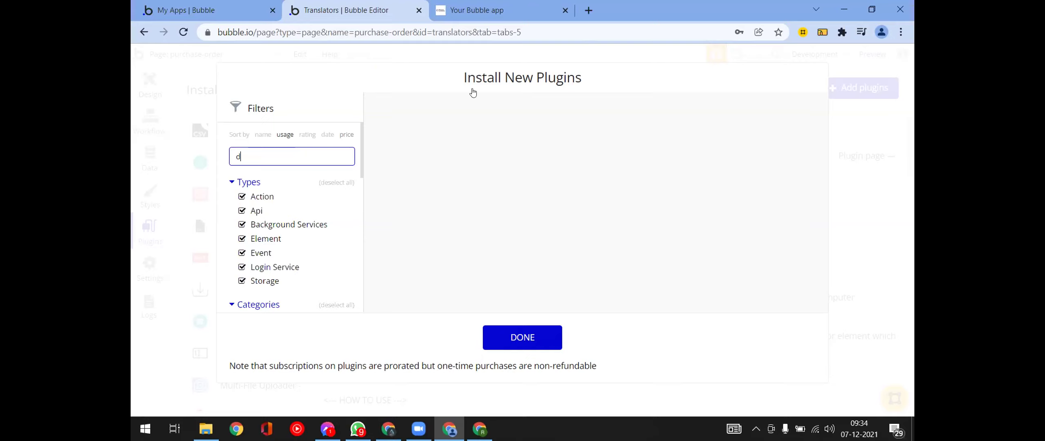
type("rag")
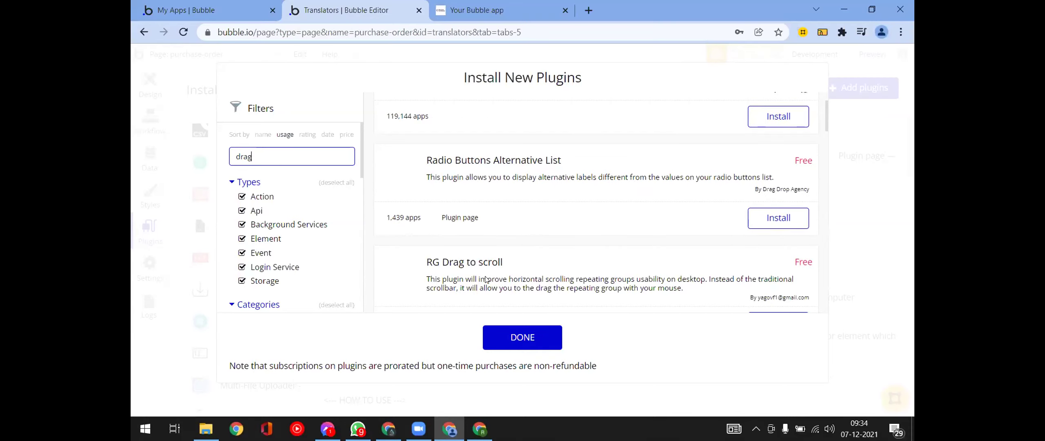
scroll(489, 272, "down", 1)
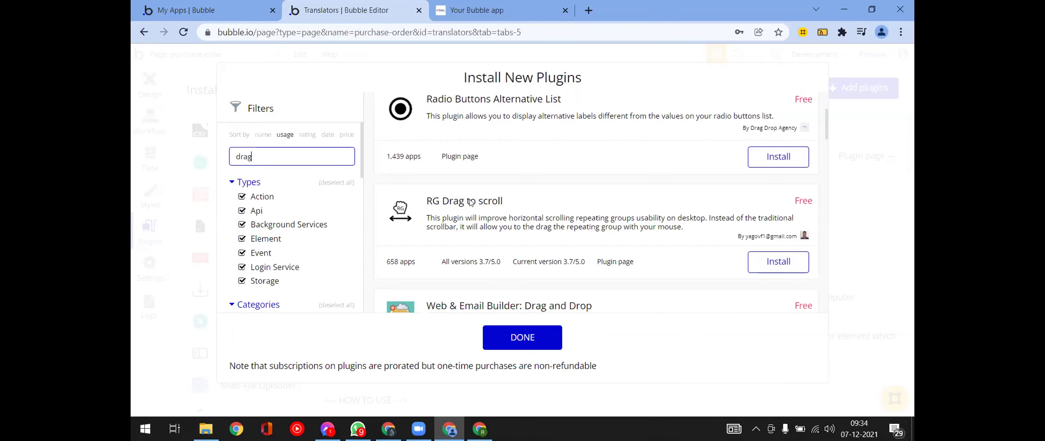
left_click(789, 264)
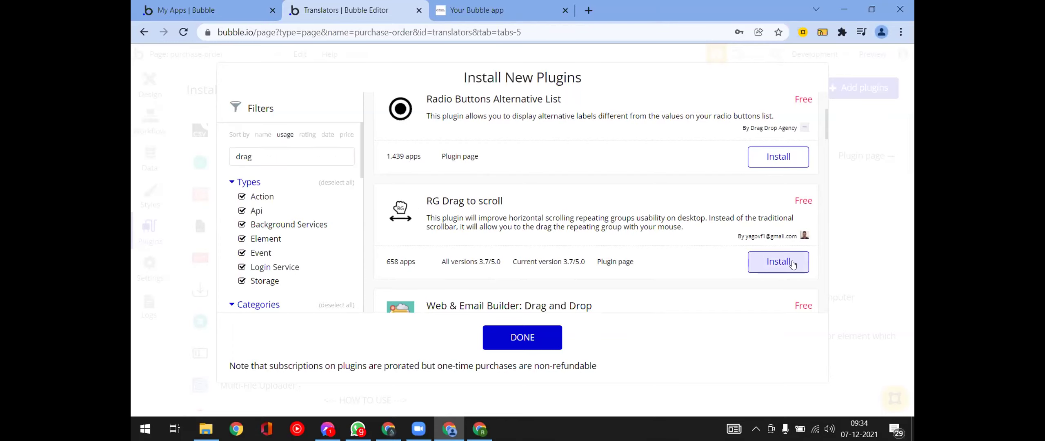
left_click(511, 327)
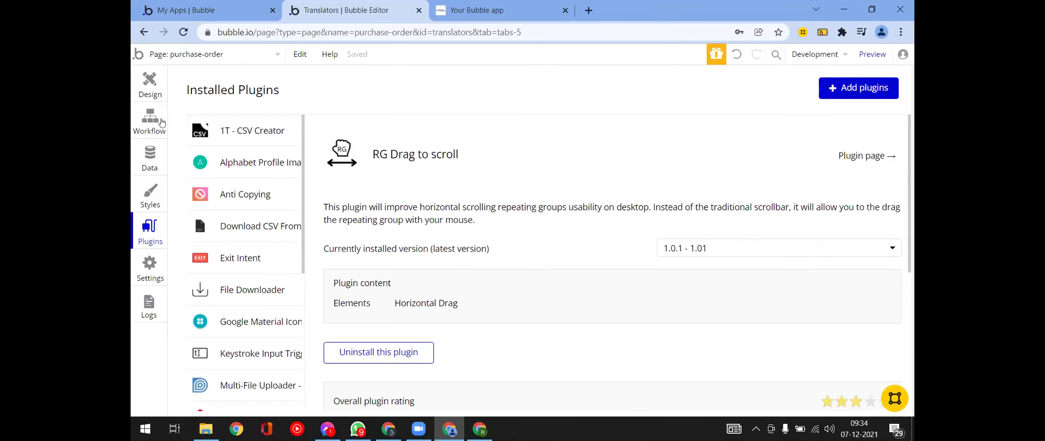
Find the Horizontal drag element by searching "drag", place it at the top of the purchase-order page and open its properties.
left_click(347, 246)
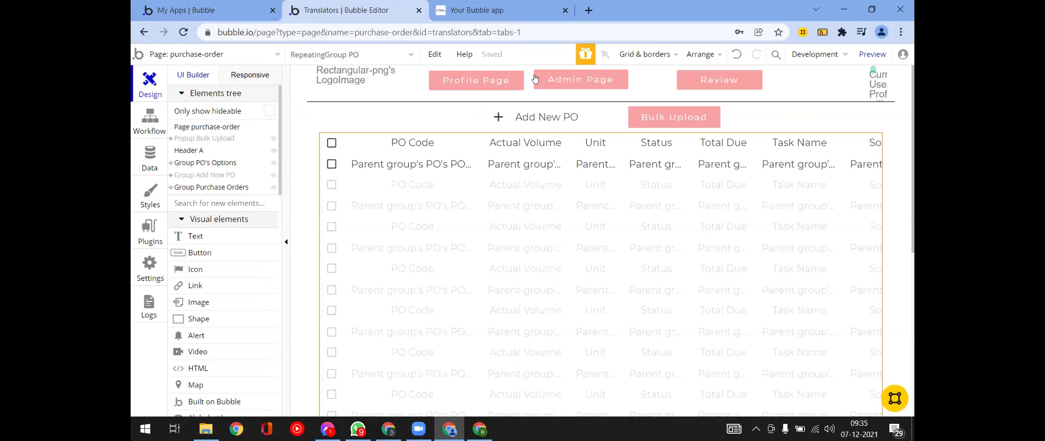
scroll(183, 271, "down", 5)
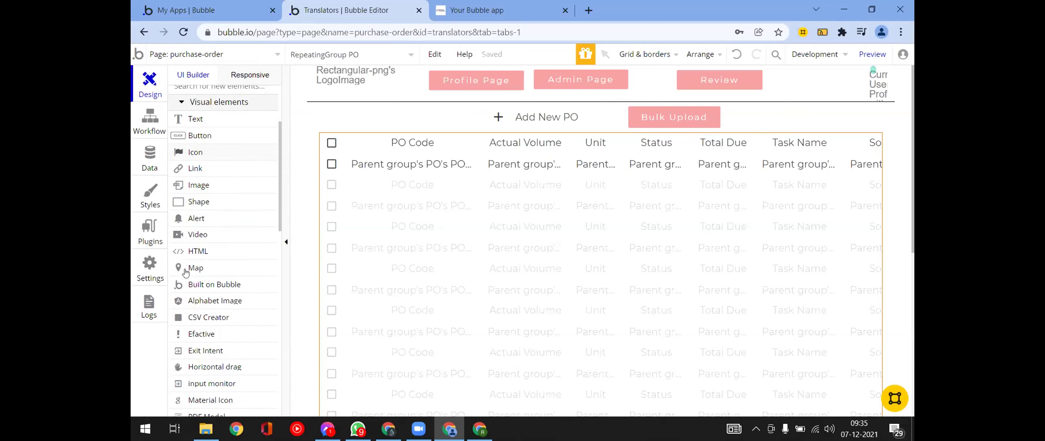
scroll(190, 266, "down", 2)
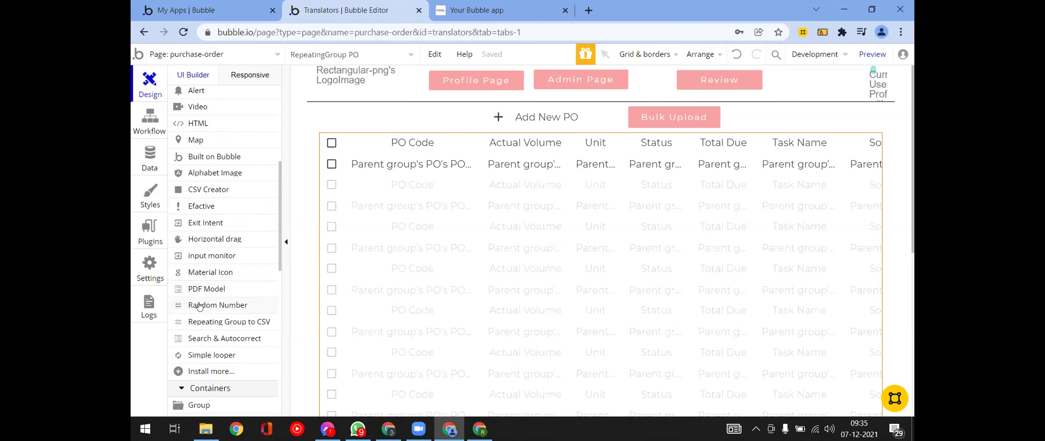
scroll(199, 306, "up", 2)
scroll(199, 307, "up", 3)
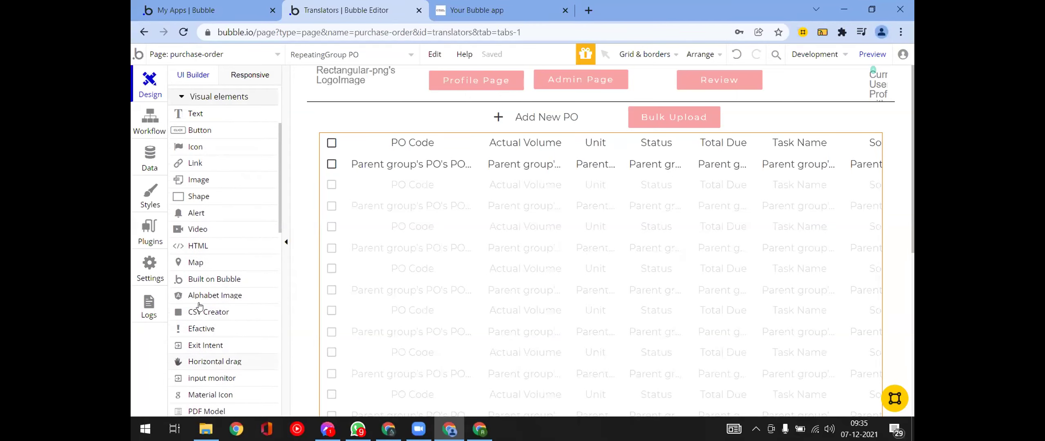
scroll(212, 132, "down", 3)
scroll(212, 133, "up", 5)
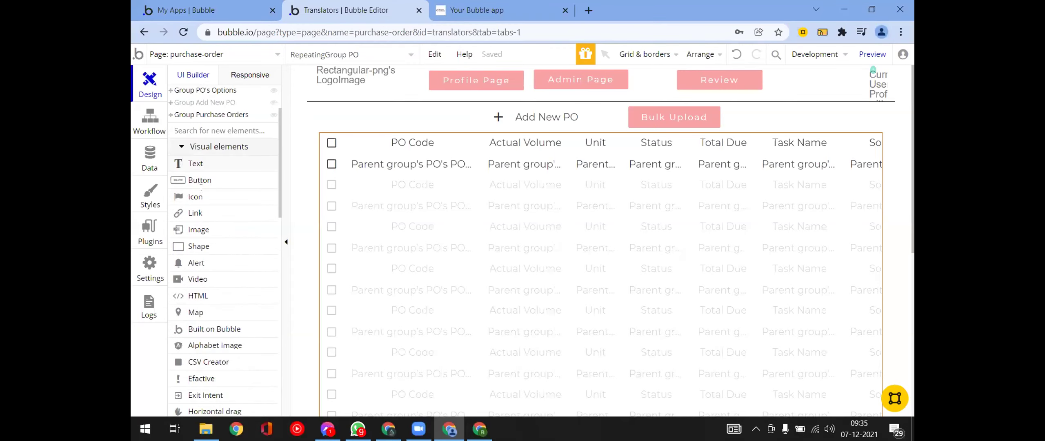
type("drag")
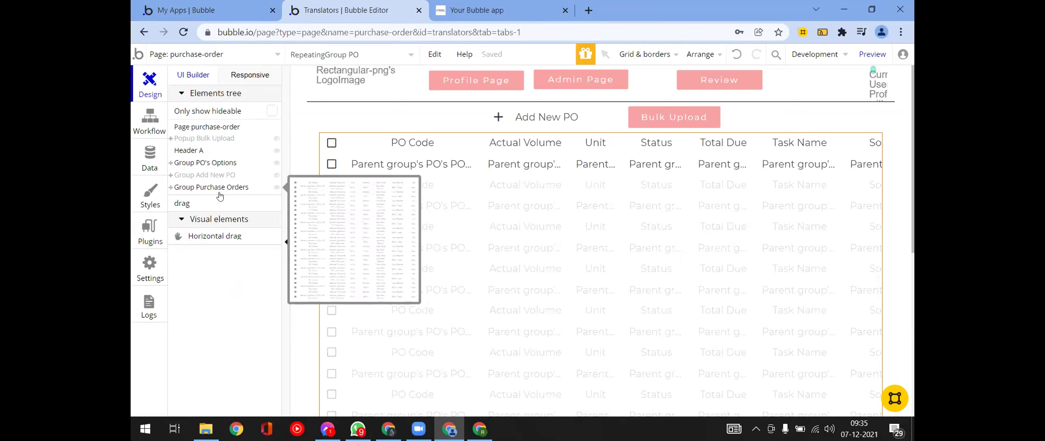
left_click_drag(216, 239, 349, 134)
left_click(313, 74)
double_click(313, 72)
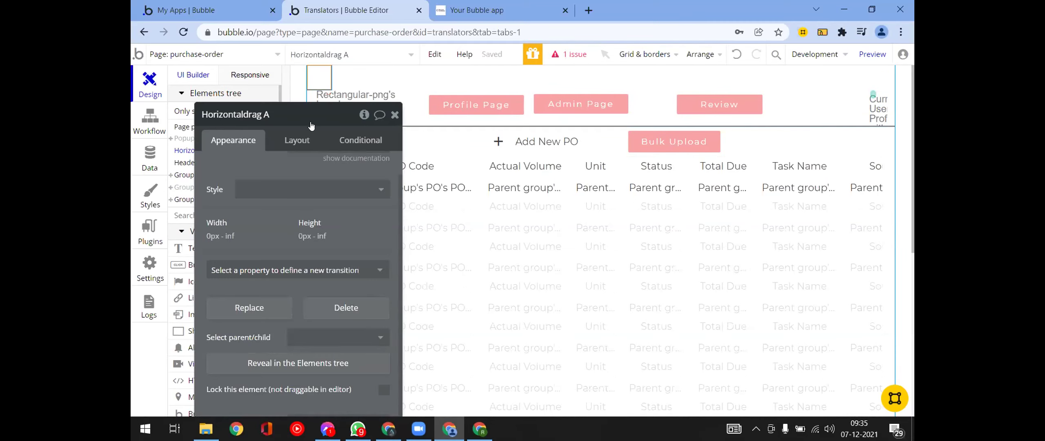
Set the ID attribute of the purchase-order repeating group, RepeatingGroup PO, to RPT-PO and close its properties.
left_click(496, 248)
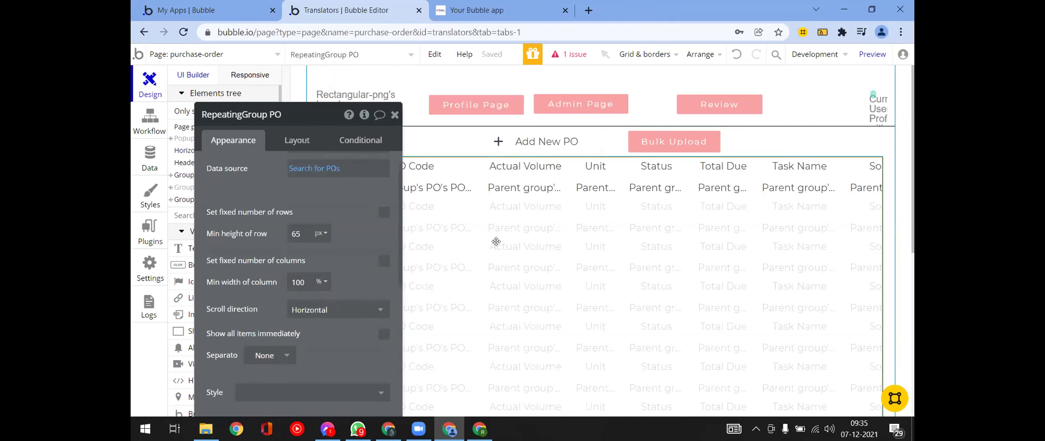
scroll(320, 247, "down", 10)
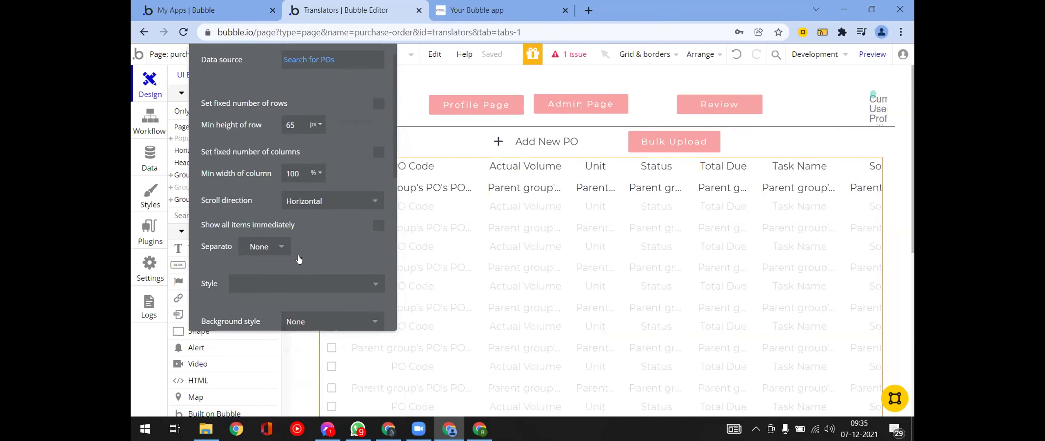
left_click(310, 315)
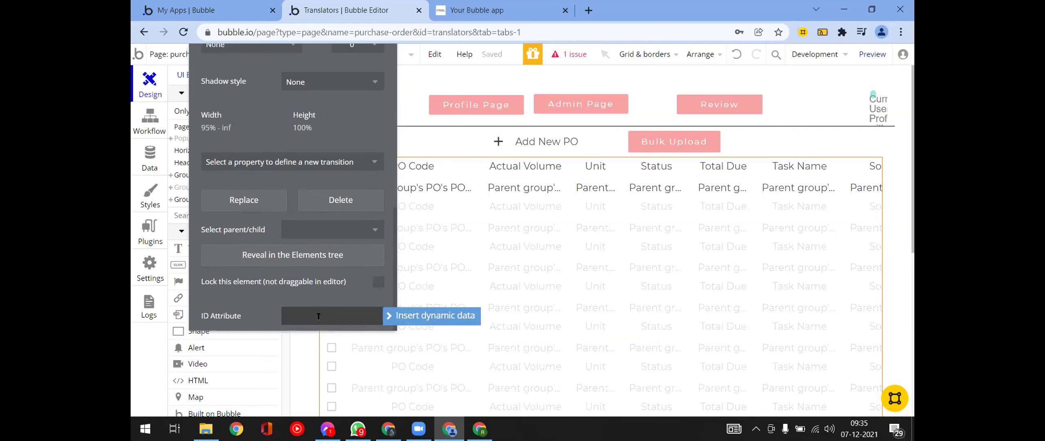
scroll(342, 286, "up", 1)
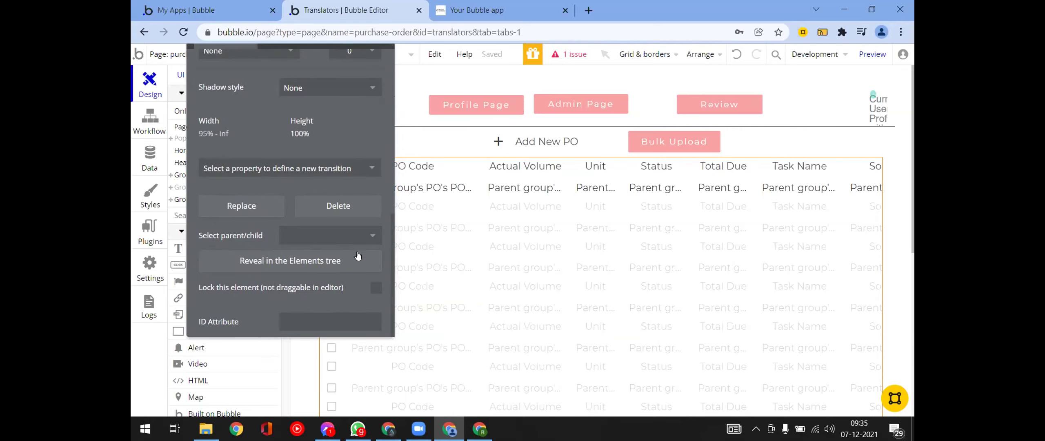
left_click(392, 227)
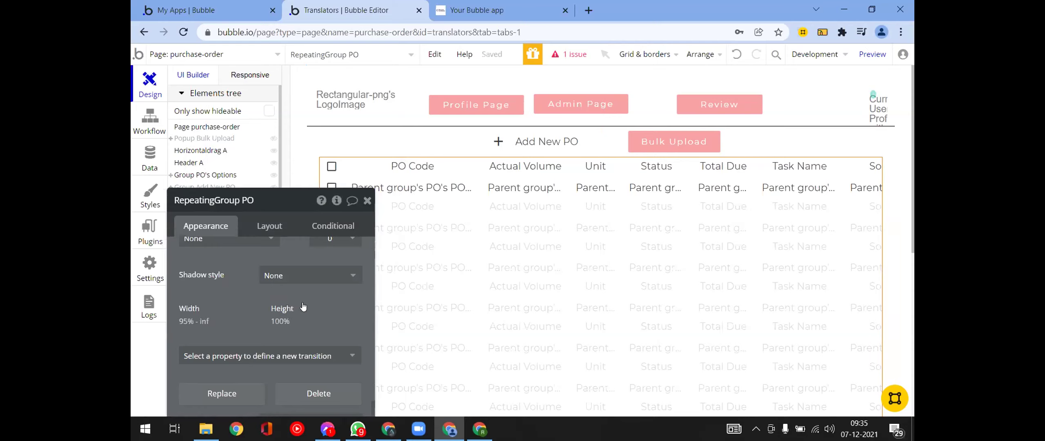
scroll(303, 307, "down", 2)
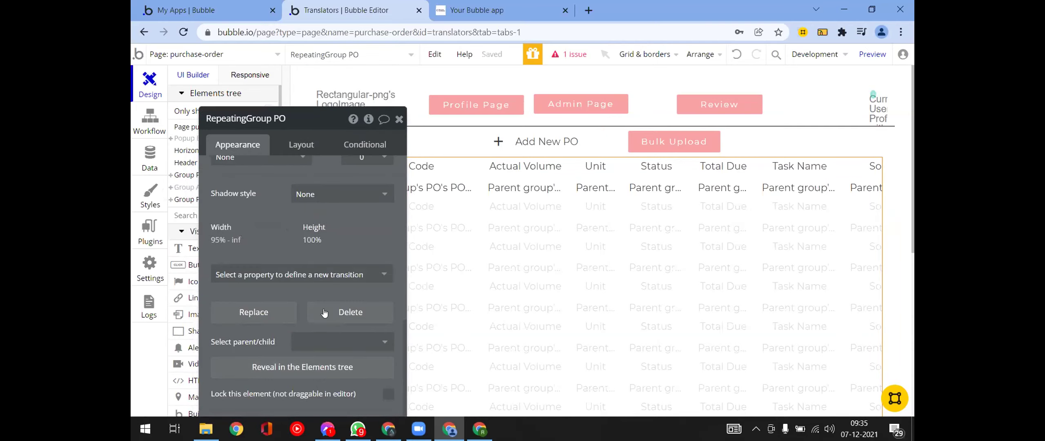
scroll(341, 195, "down", 1)
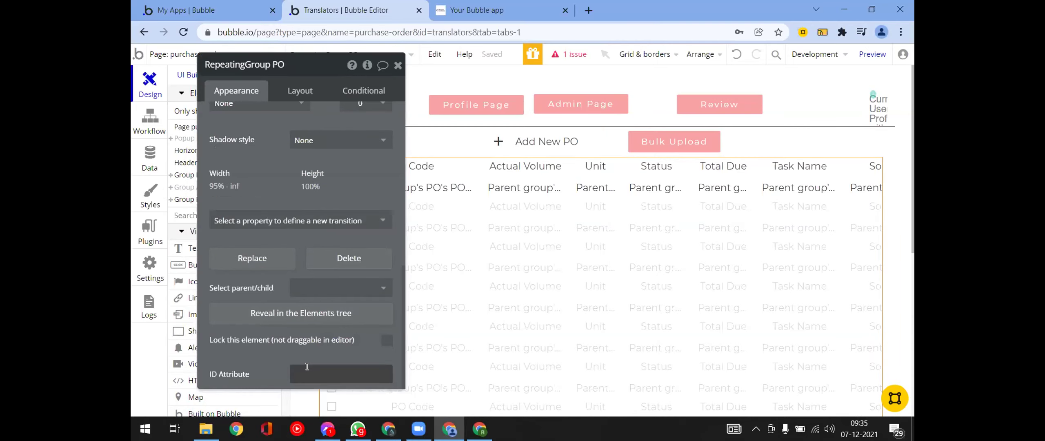
left_click(320, 374)
type("RPT")
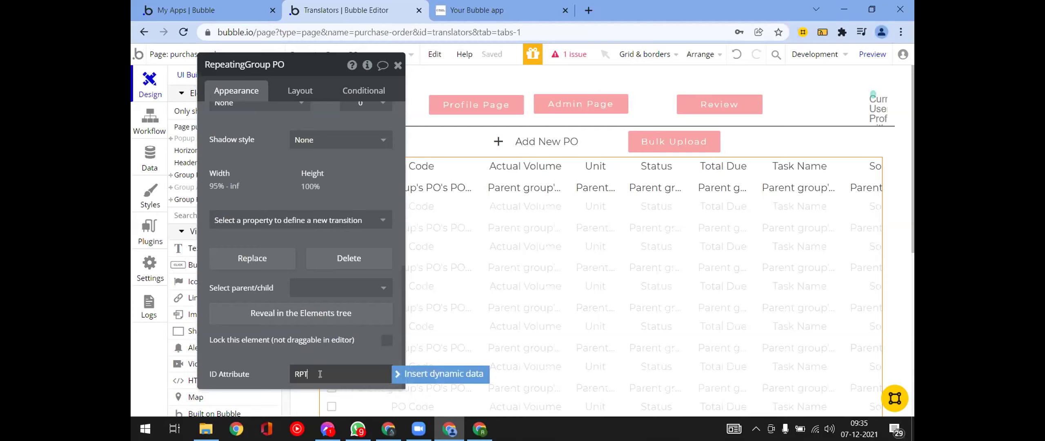
type("-PO")
key("shift+Left")
key("shift+Left")
key("shift+Left")
key("shift+Left")
key("shift+Left")
key("shift+Left")
left_click(462, 222)
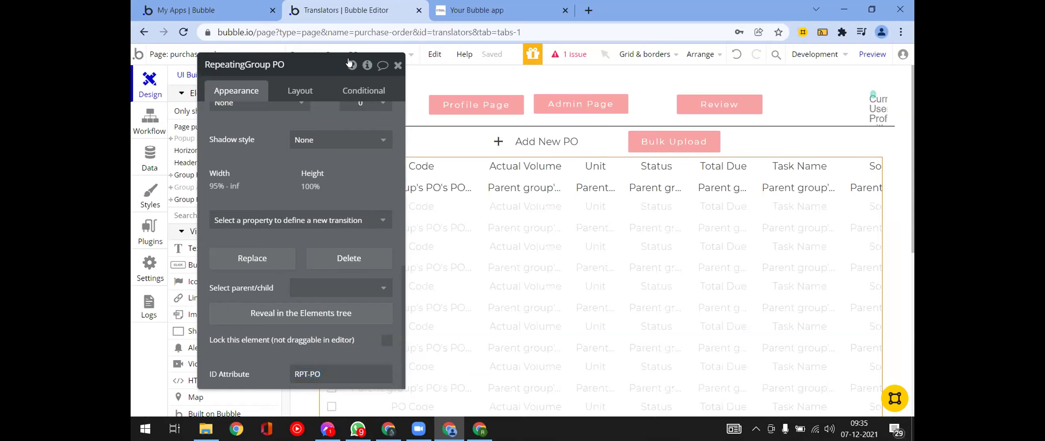
left_click(398, 66)
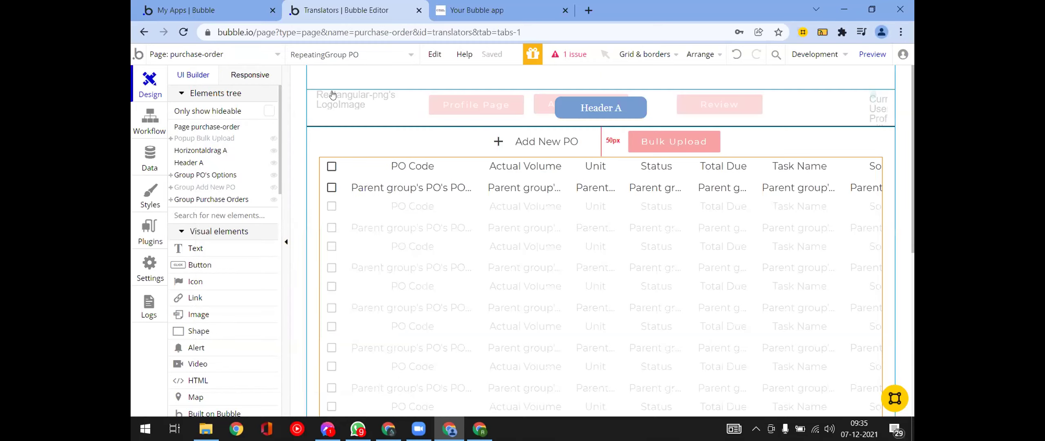
Set the element_id of the Horizontaldrag A element to RPT-PO and close its properties.
left_click(318, 72)
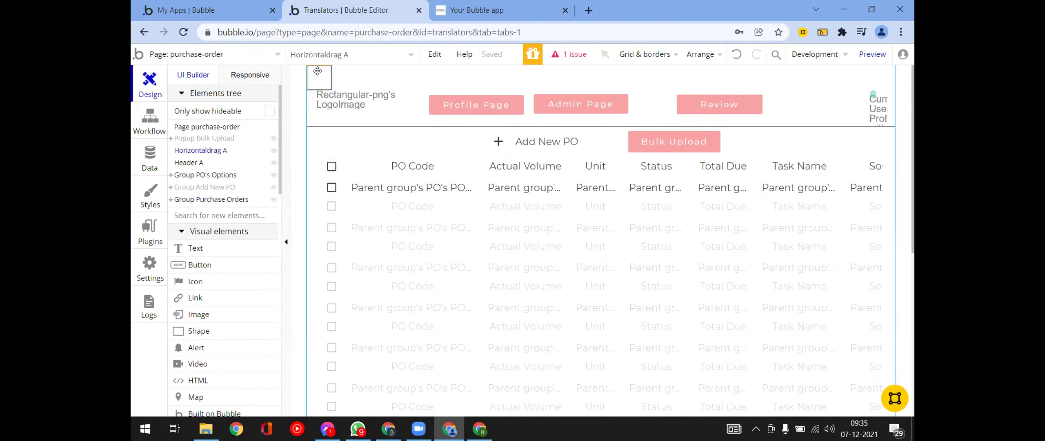
double_click(318, 71)
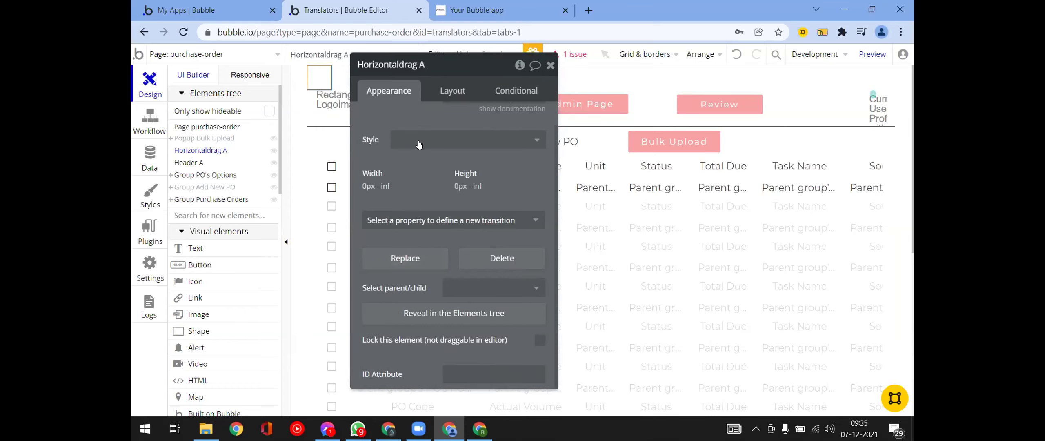
left_click(458, 119)
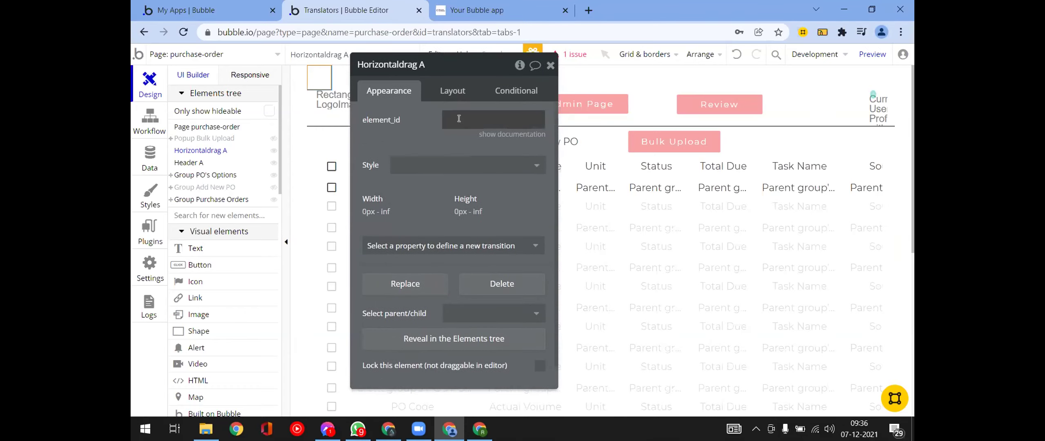
type("RPT-PO")
left_click(491, 109)
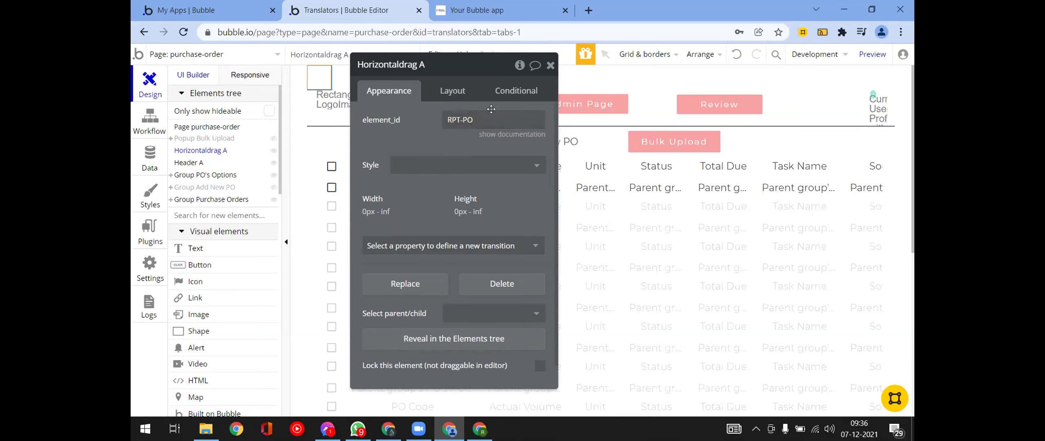
left_click(550, 66)
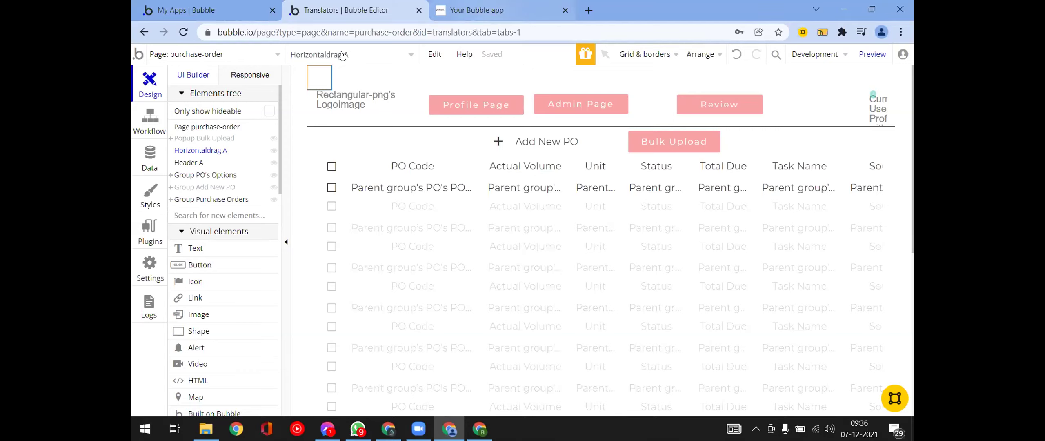
Return to the purchase-order preview, cancel the PO addition form and try to scroll the list sideways by dragging its content.
key("ctrl+Tab")
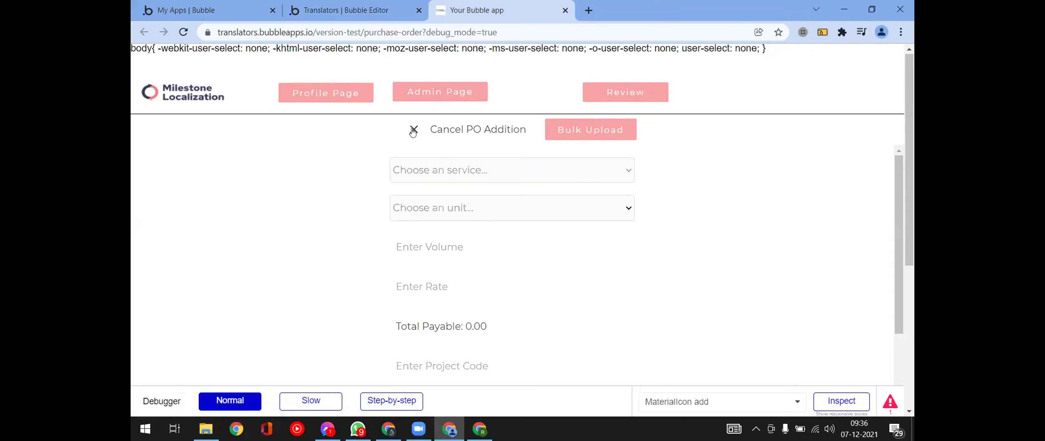
left_click(413, 130)
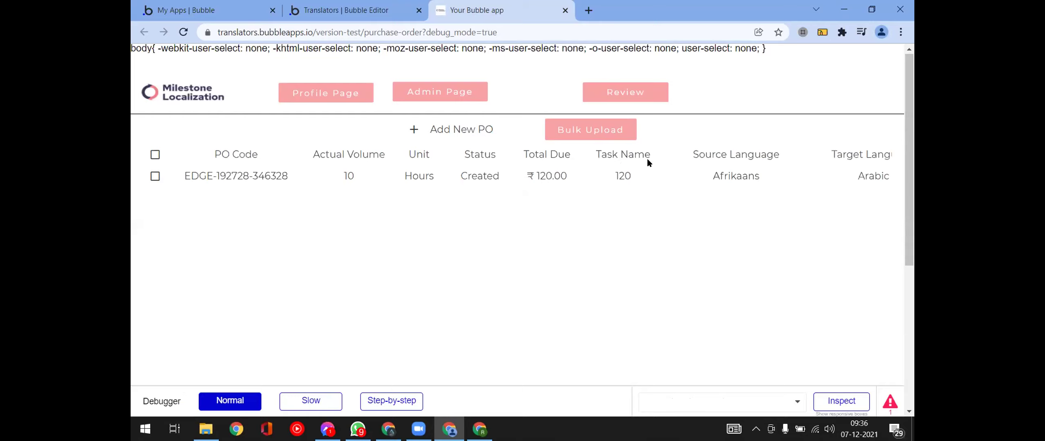
left_click_drag(618, 164, 564, 166)
left_click(660, 172)
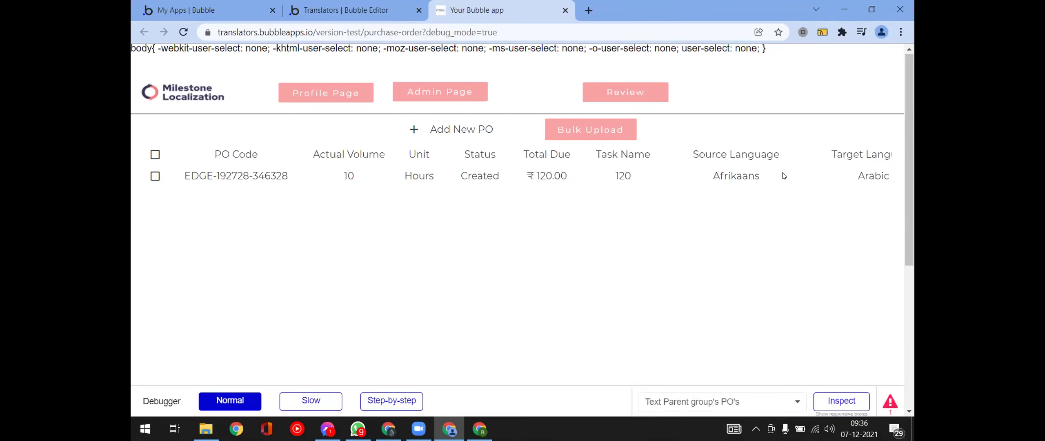
left_click_drag(770, 177, 699, 178)
left_click(698, 179)
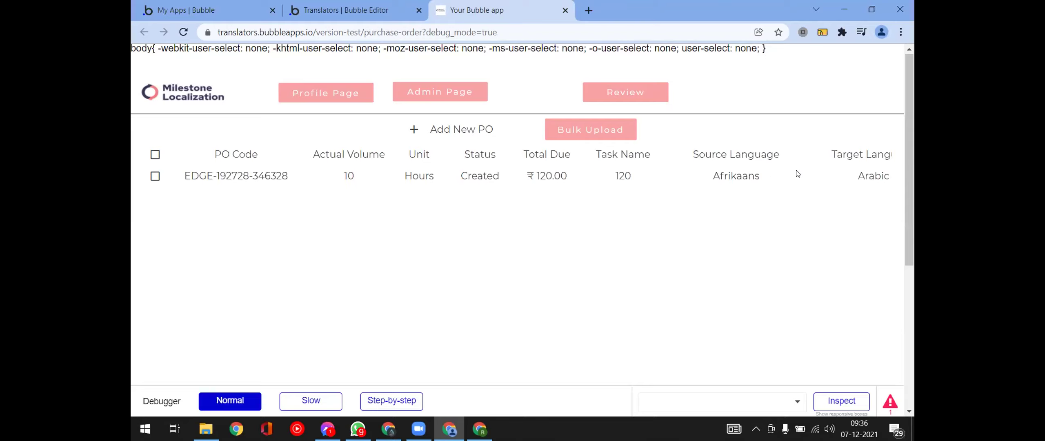
left_click(779, 201)
left_click_drag(780, 201, 708, 170)
left_click(641, 205)
Examine the previewed purchase order list from its header row to the horizontal scrollbar at its lower edge.
scroll(634, 240, "down", 3)
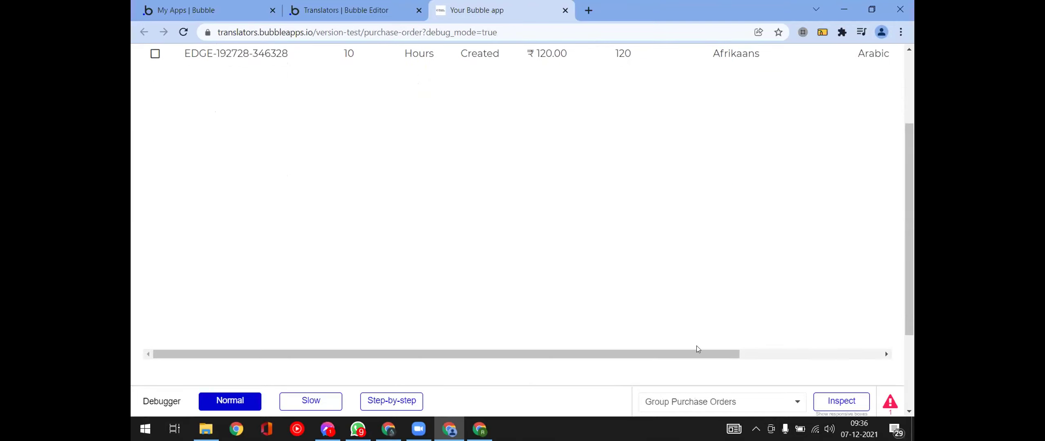
left_click_drag(707, 354, 698, 380)
scroll(599, 241, "up", 3)
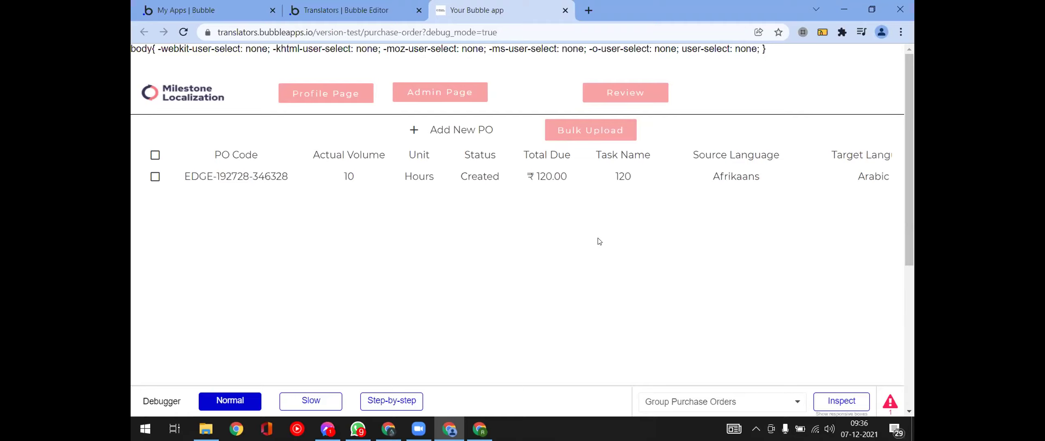
scroll(600, 241, "down", 2)
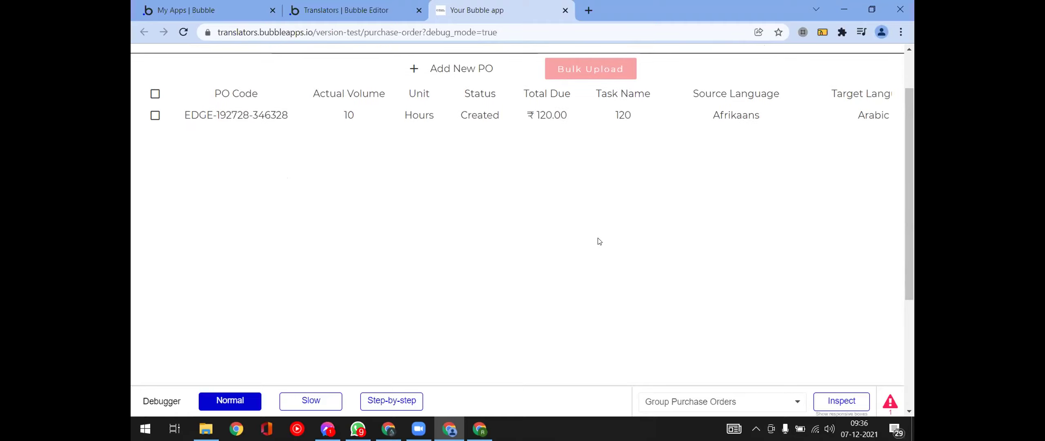
scroll(600, 241, "down", 2)
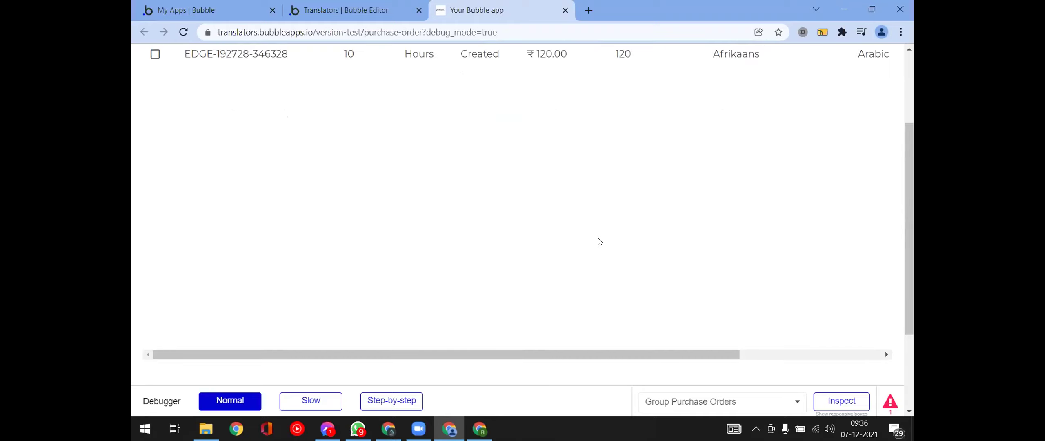
scroll(599, 241, "up", 2)
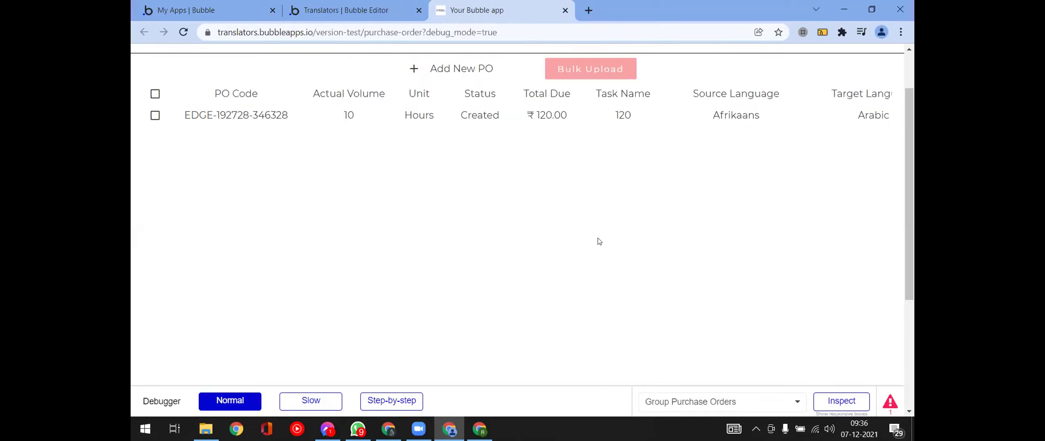
scroll(599, 241, "down", 2)
scroll(599, 240, "up", 2)
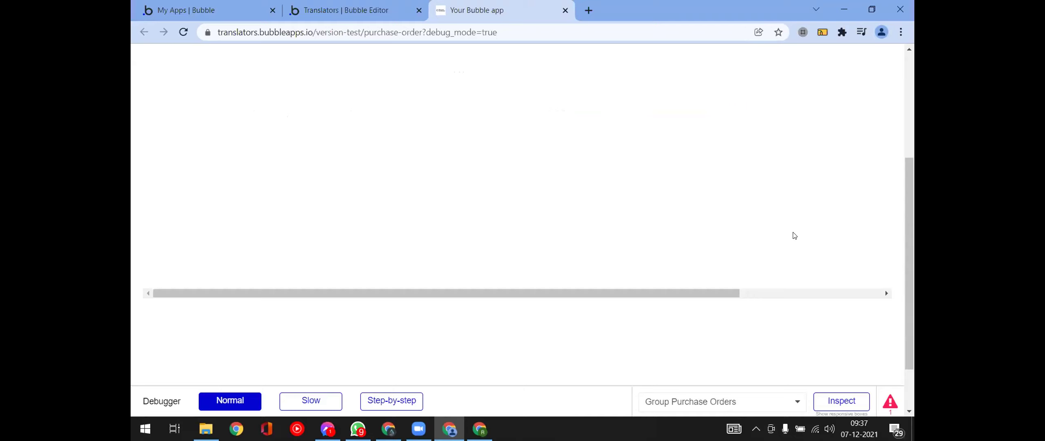
Scroll the previewed list with its horizontal scrollbar to the last columns and back, and return to the page header.
scroll(795, 236, "up", 1)
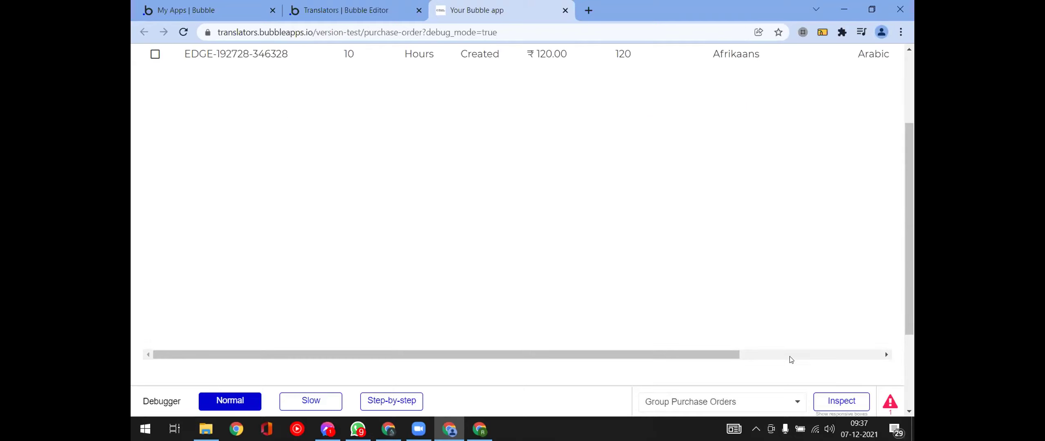
left_click_drag(723, 352, 875, 355)
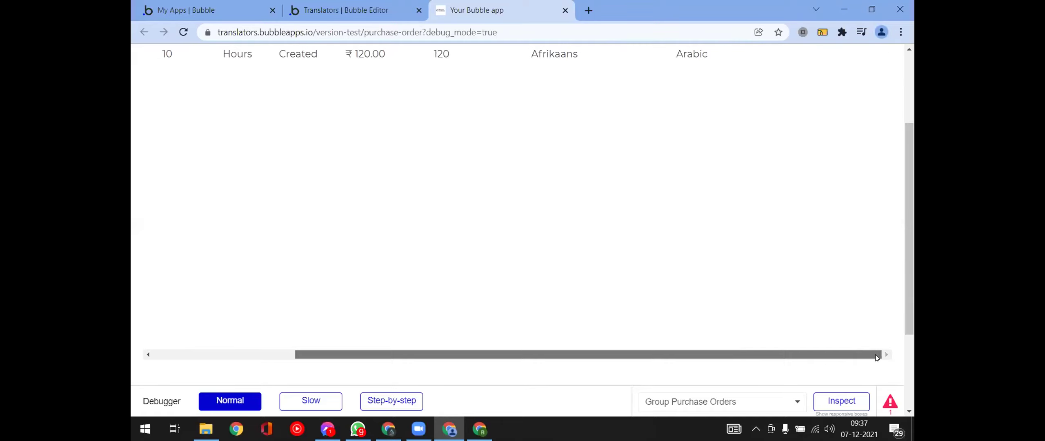
scroll(815, 320, "up", 1)
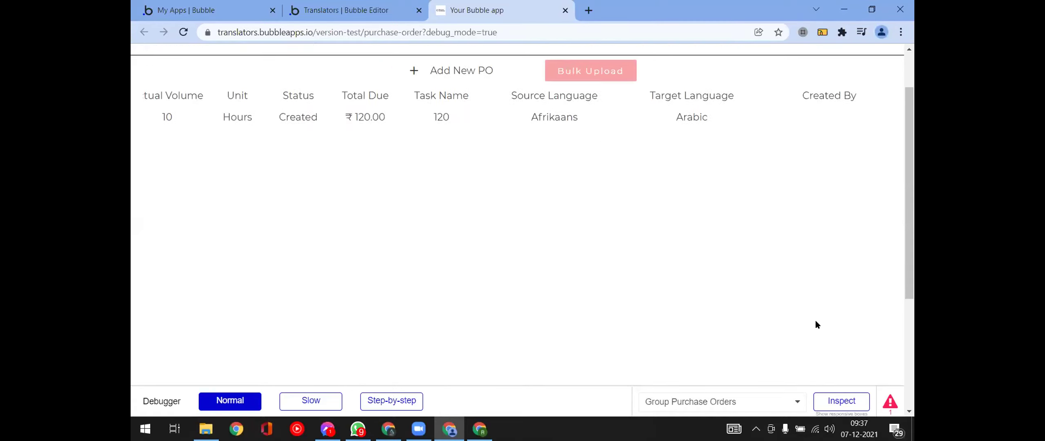
scroll(814, 320, "down", 2)
left_click_drag(814, 352, 548, 329)
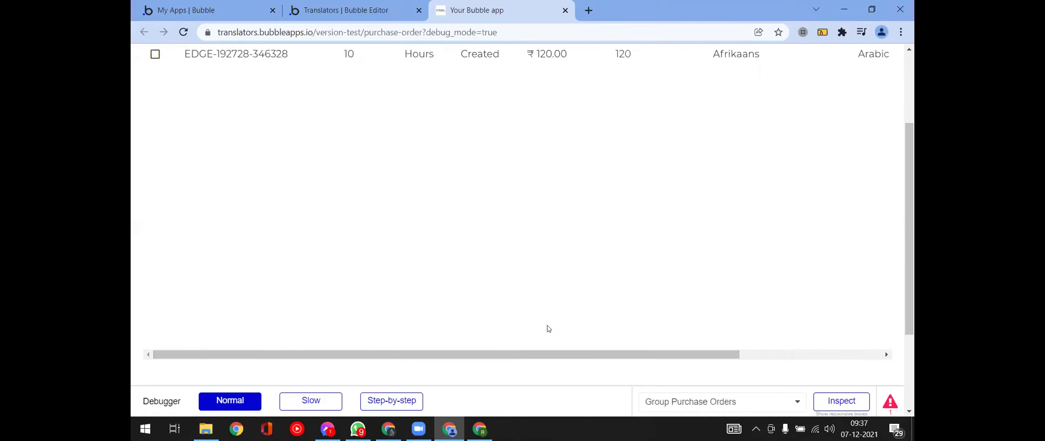
scroll(532, 292, "up", 1)
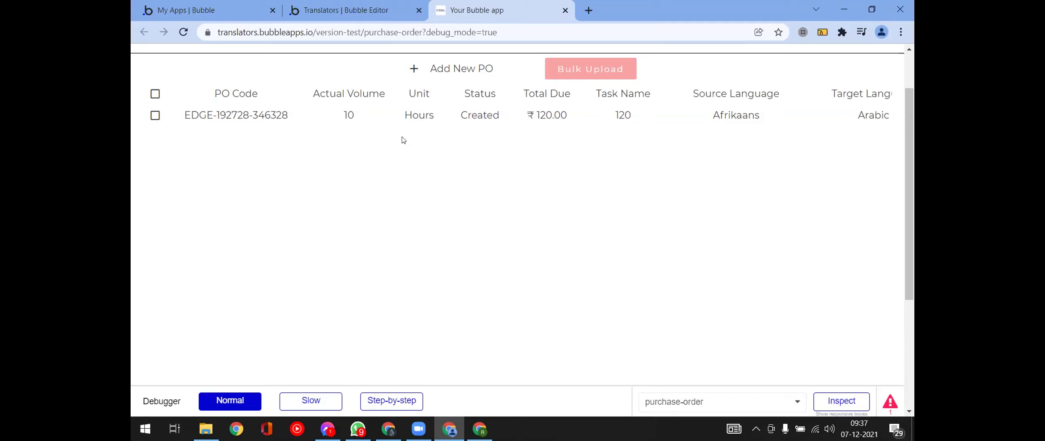
scroll(415, 195, "down", 2)
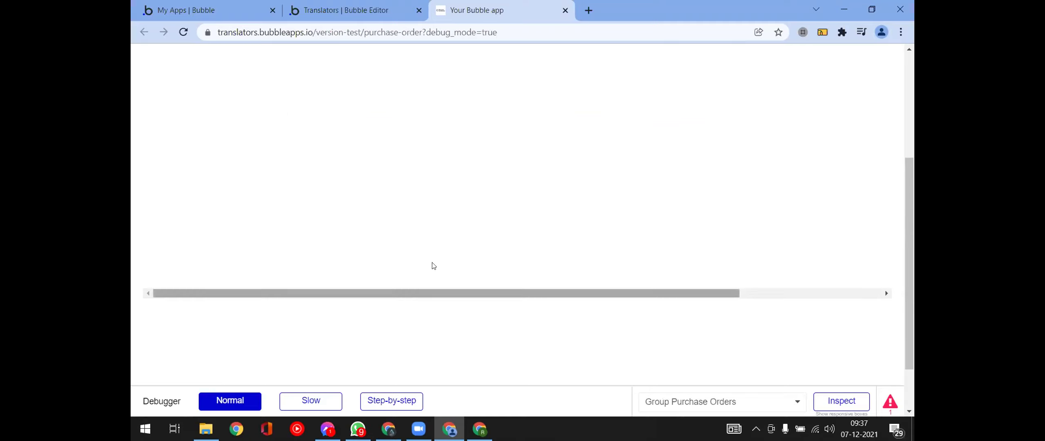
scroll(425, 238, "up", 1)
scroll(424, 235, "up", 3)
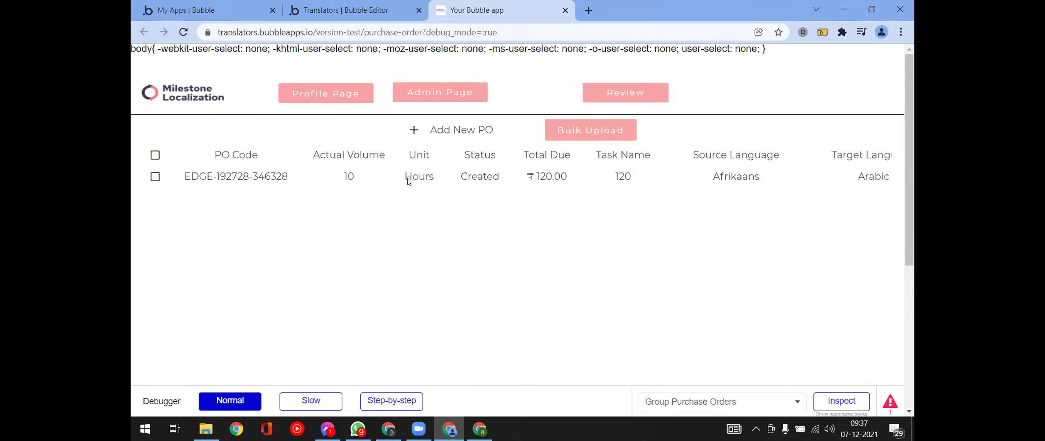
Switch to the Translators editor, expand Group Purchase Orders in the elements tree and open that group's properties.
left_click(341, 13)
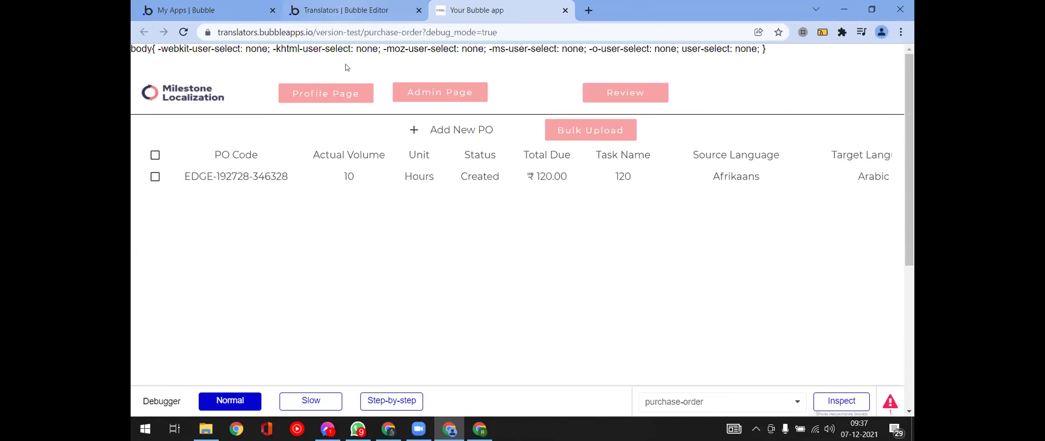
left_click(457, 236)
double_click(457, 236)
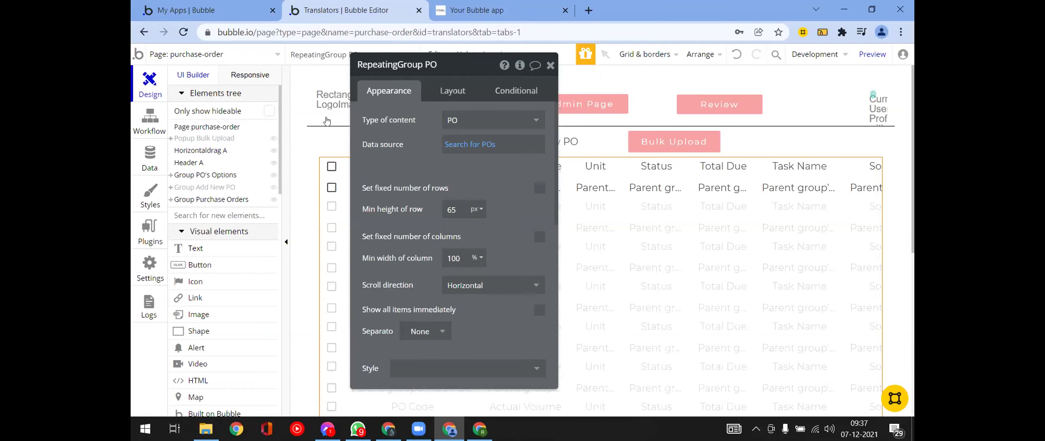
mouse_move(173, 177)
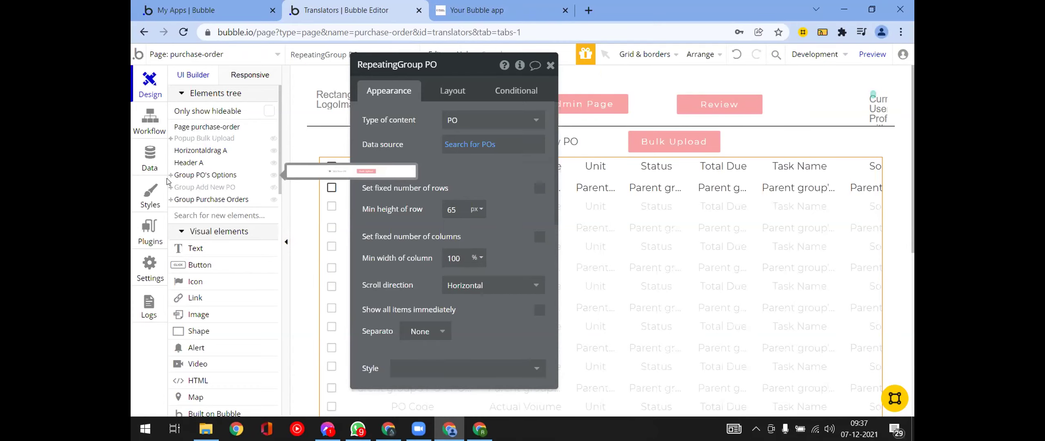
left_click(170, 199)
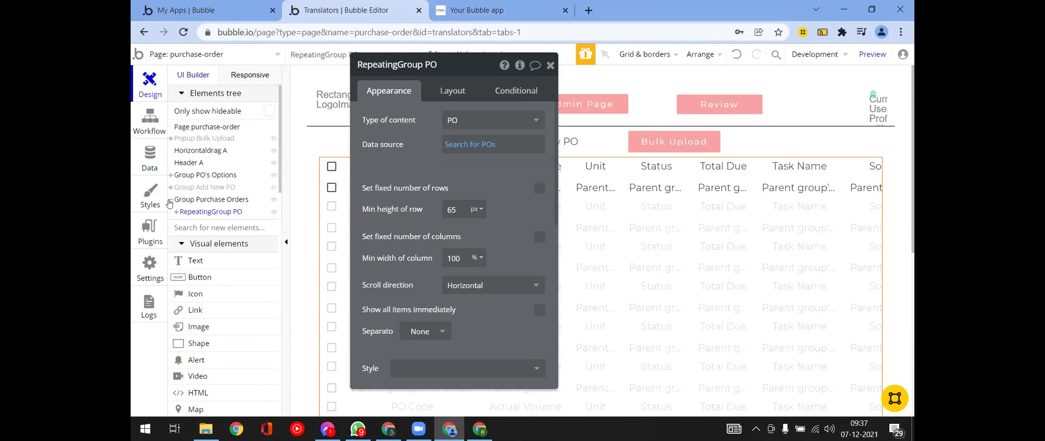
left_click(184, 201)
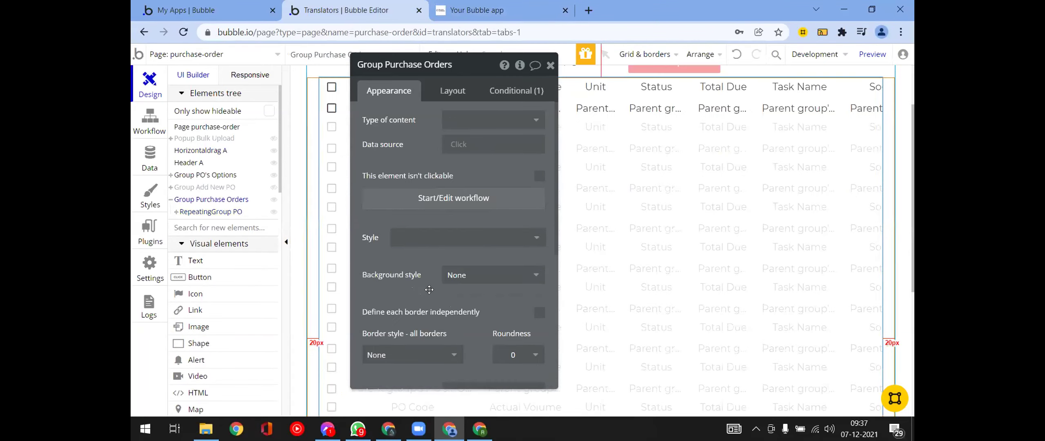
Set the minimum height of Group Purchase Orders to 200 px in its layout settings.
left_click(452, 90)
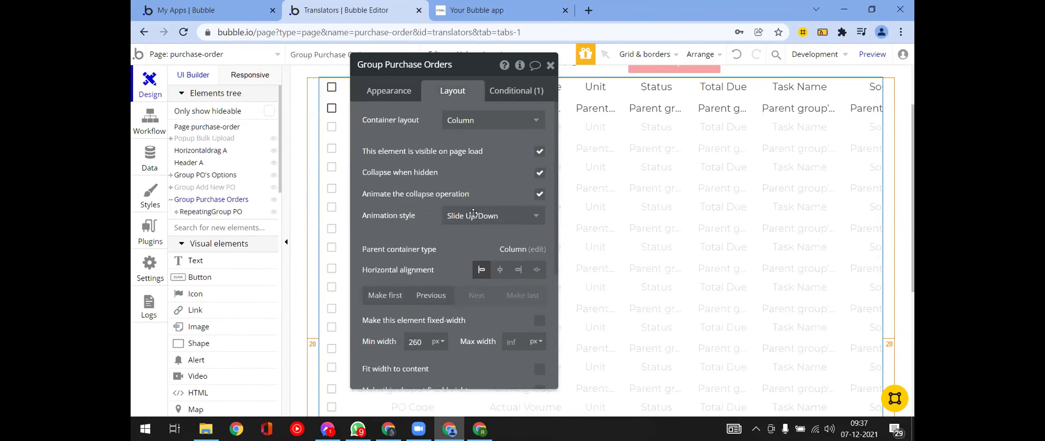
scroll(464, 318, "down", 3)
scroll(463, 318, "down", 2)
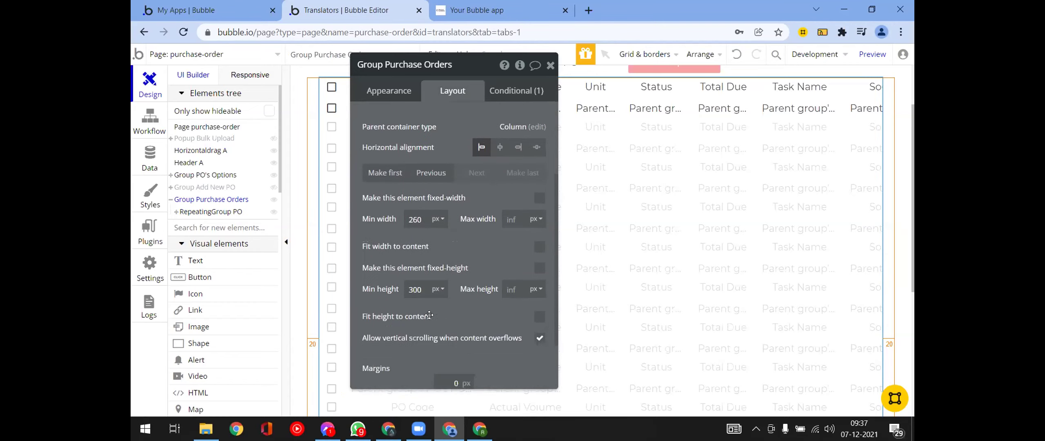
left_click(421, 288)
key("ctrl+a")
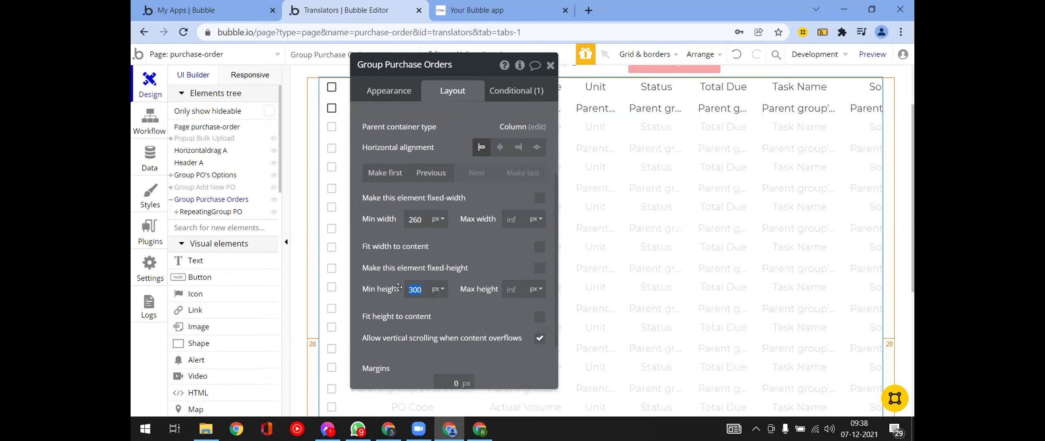
type("20")
type("0")
Check the width and height settings of RepeatingGroup PO and of the Group PO's Header copy row inside it.
left_click(660, 235)
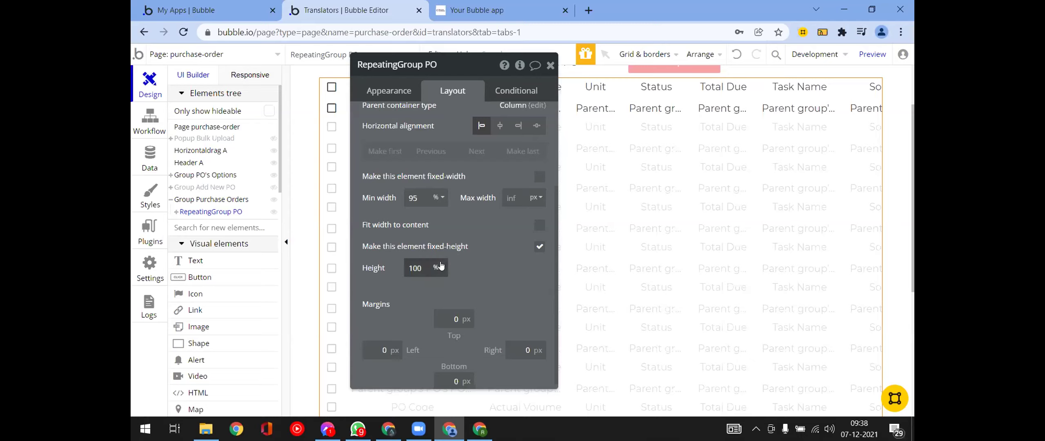
left_click(616, 86)
left_click(622, 107)
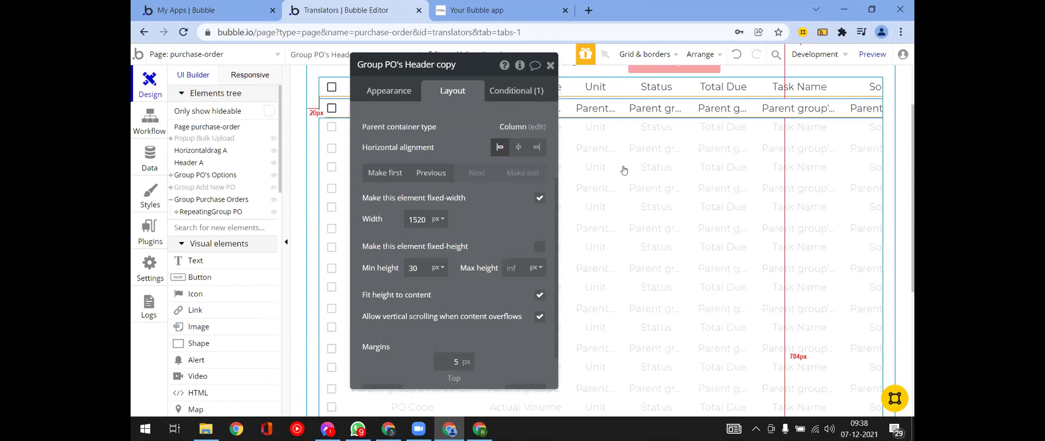
left_click(204, 213)
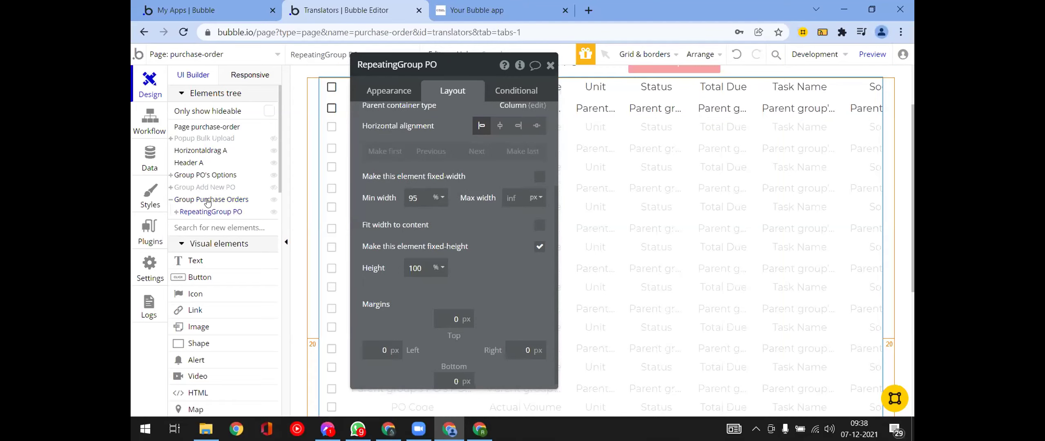
Set the minimum height of Group Purchase Orders to 65 px.
left_click(211, 199)
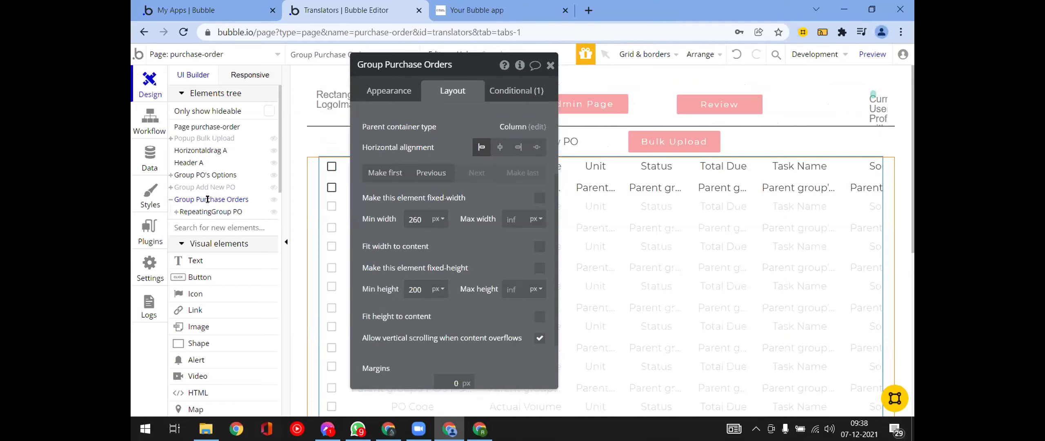
left_click(397, 289)
type("65")
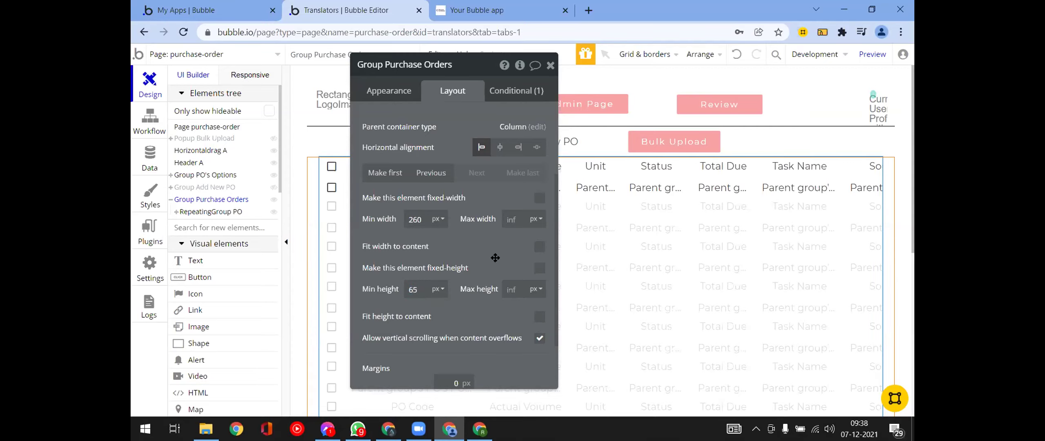
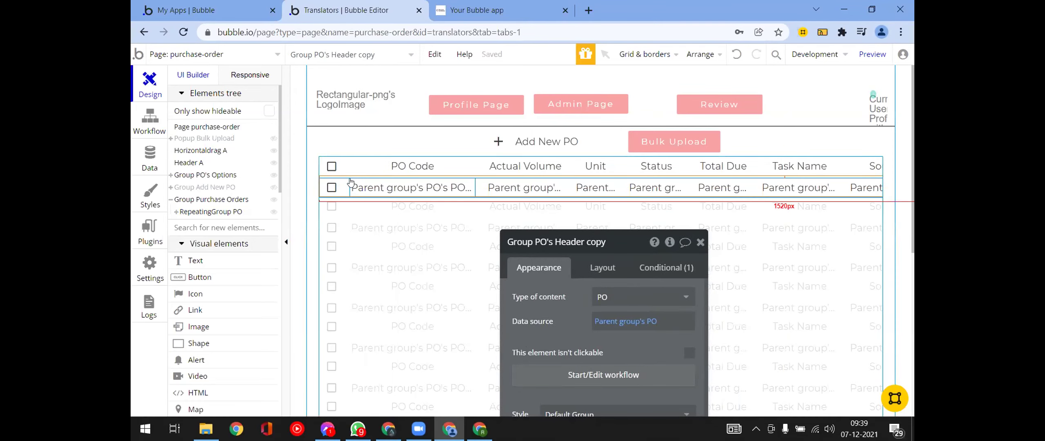
Expand RepeatingGroup PO and check the layout settings of Group PO-Each Row and the header groups it contains.
left_click(176, 213)
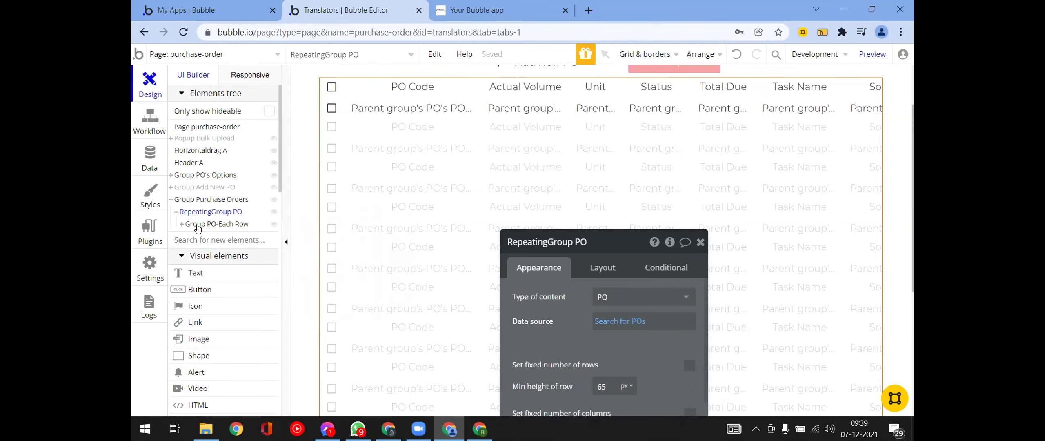
left_click(207, 224)
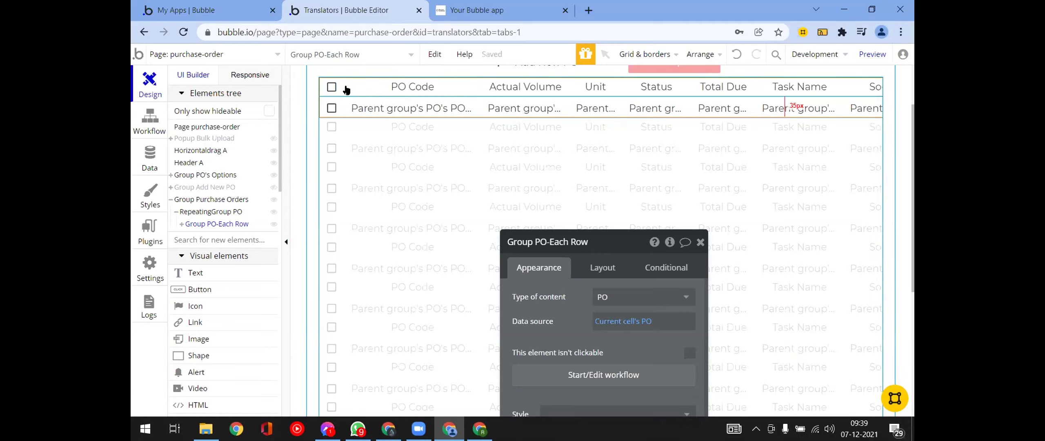
left_click(604, 268)
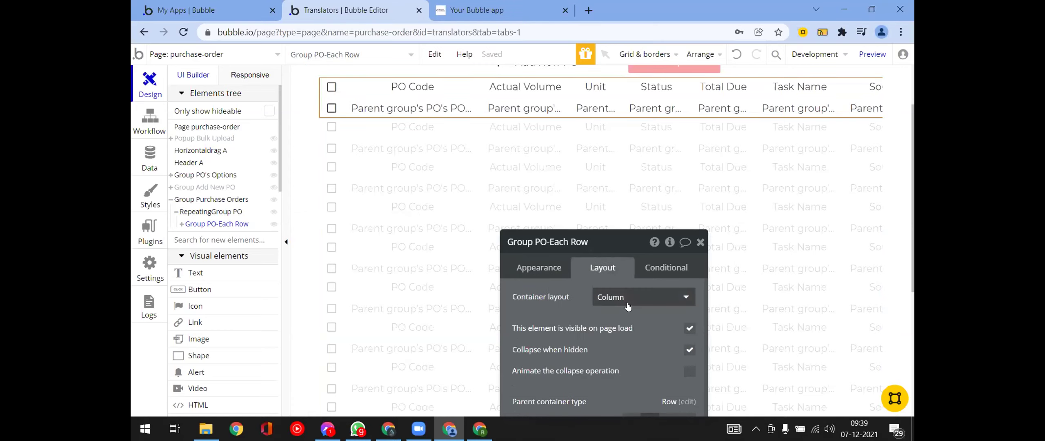
left_click(343, 91)
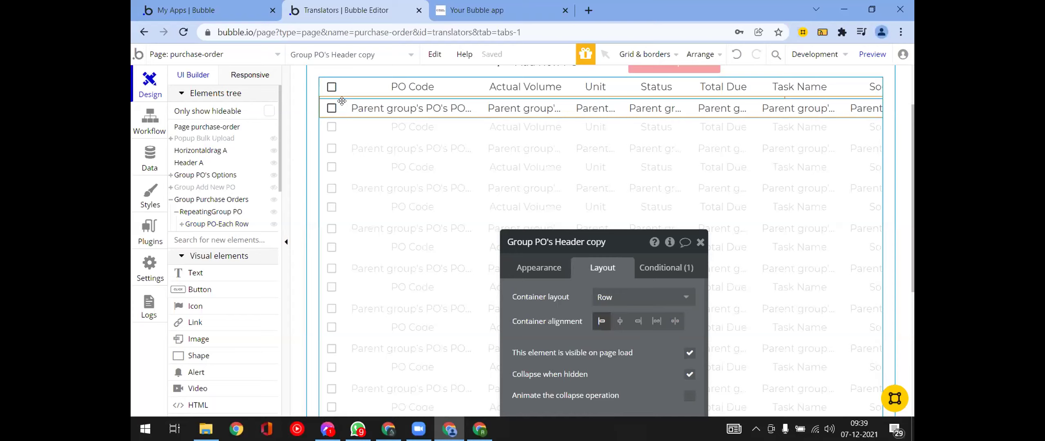
left_click(342, 87)
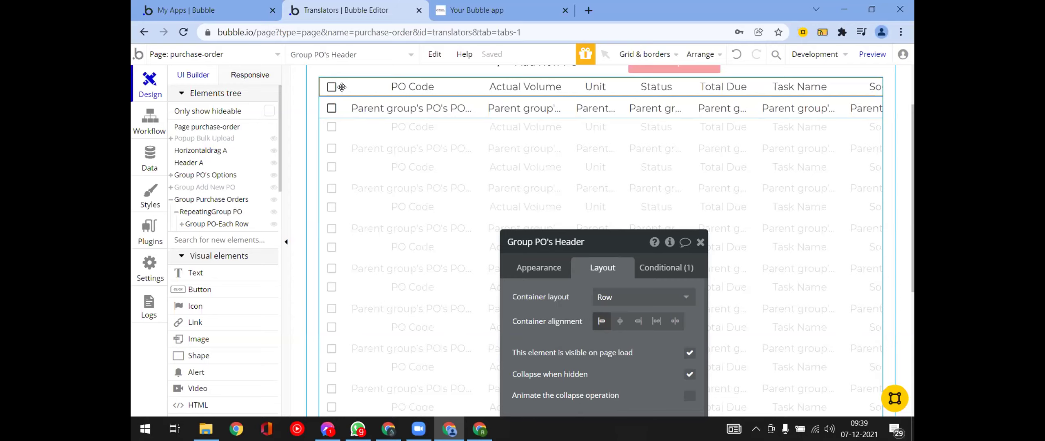
left_click_drag(535, 245, 525, 94)
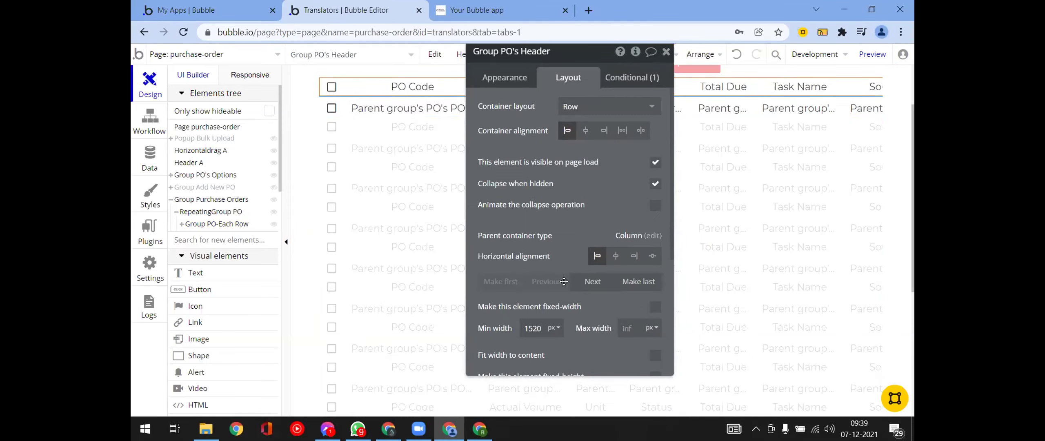
scroll(563, 273, "down", 3)
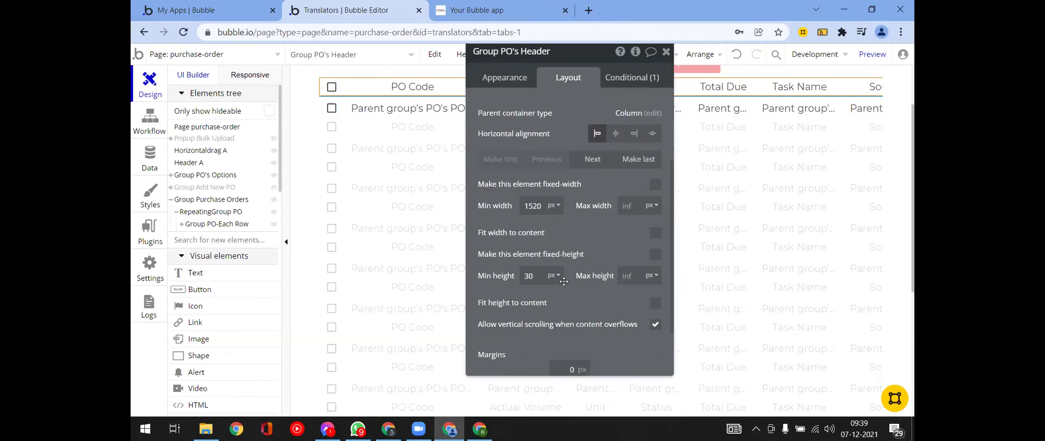
Make both Group PO's Header copy and Group PO's Header fixed-height elements, and close the properties.
left_click(345, 108)
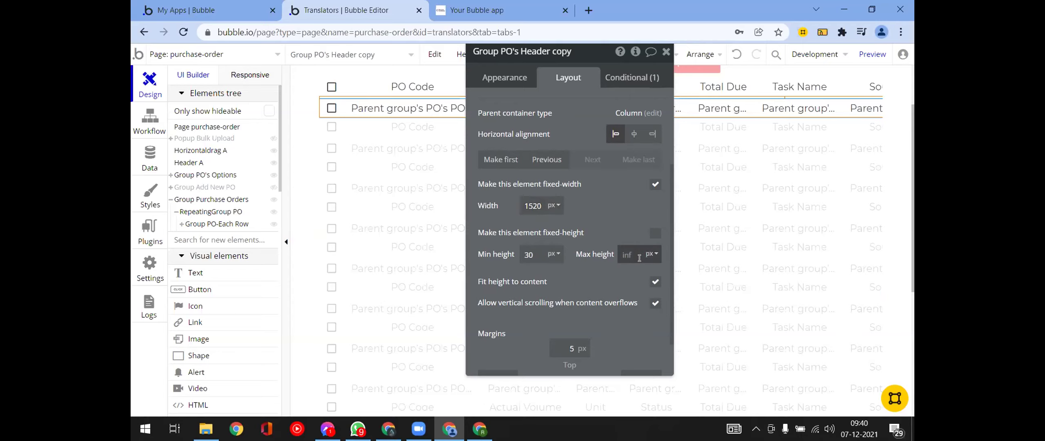
left_click(655, 236)
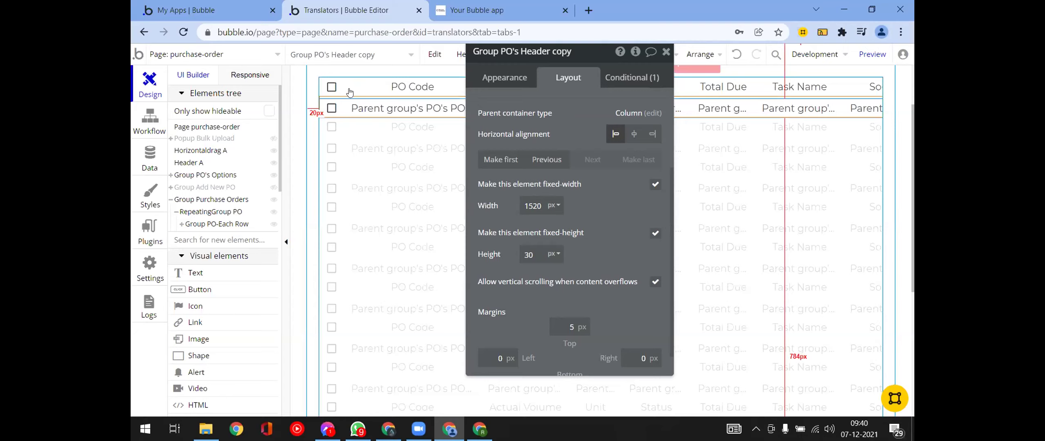
left_click(337, 84)
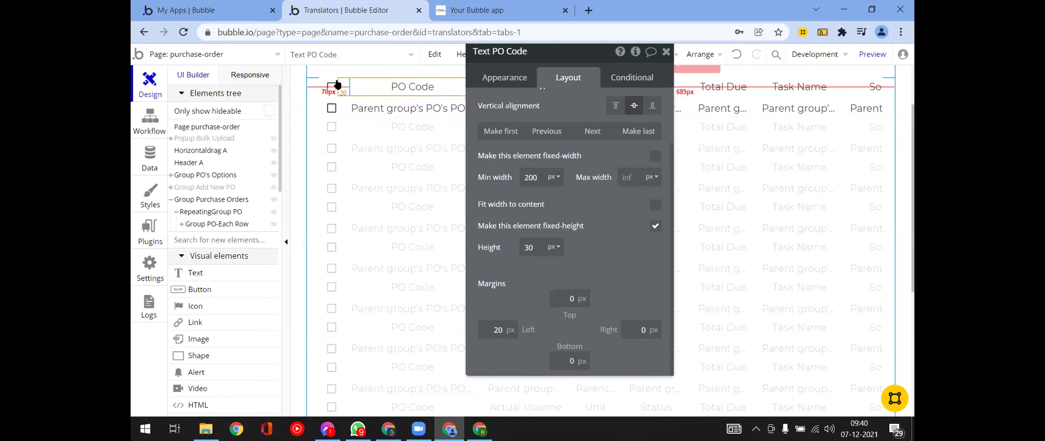
left_click(337, 83)
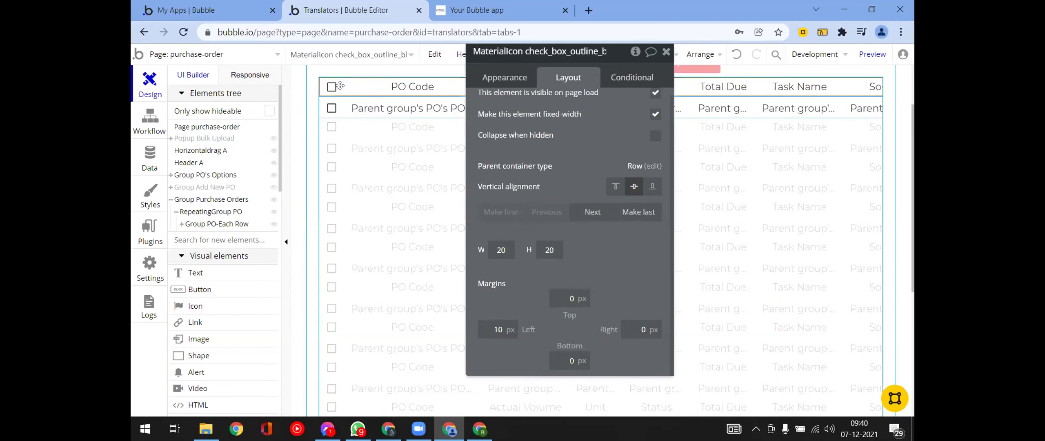
left_click(340, 86)
left_click(655, 254)
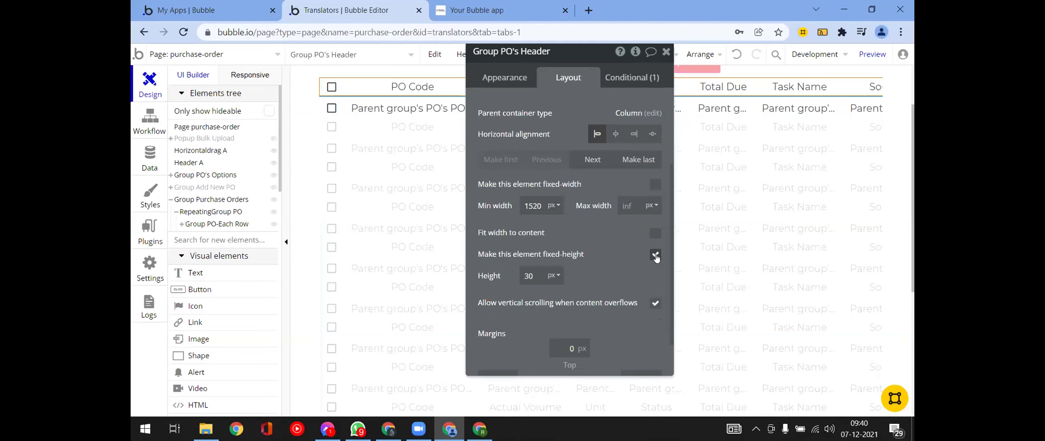
left_click(667, 53)
Review the height settings of RepeatingGroup PO and of its parent, Group Purchase Orders.
left_click(396, 131)
double_click(401, 153)
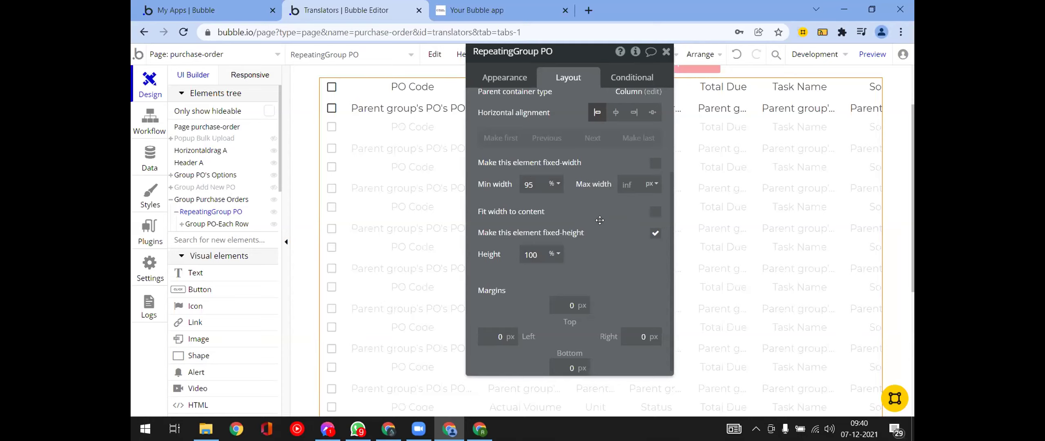
left_click_drag(603, 243, 603, 257)
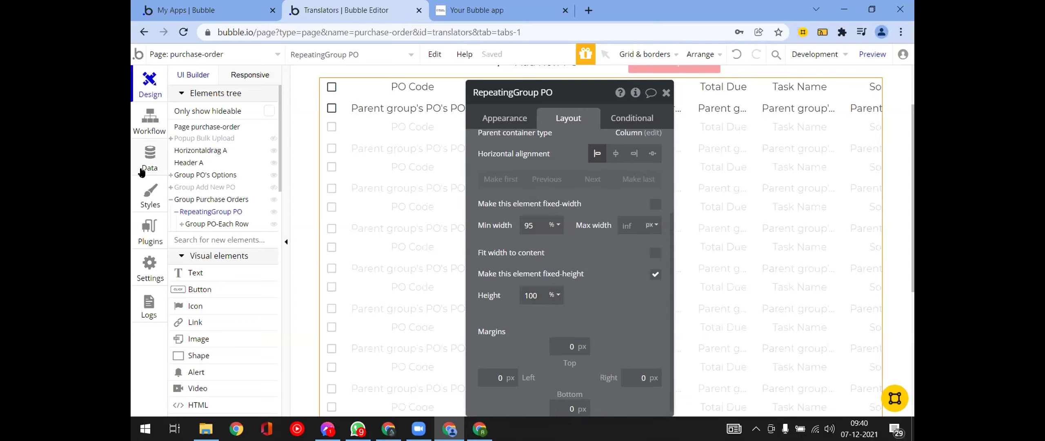
left_click(348, 246)
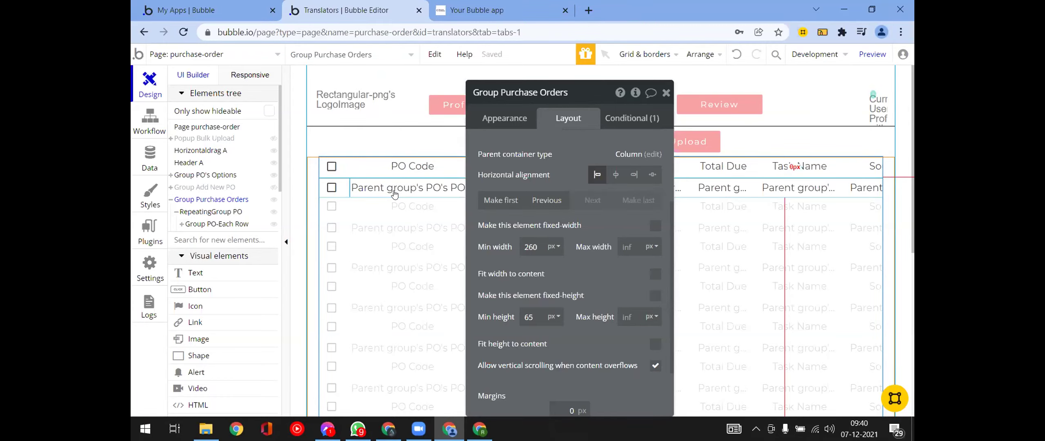
Refresh the purchase-order preview, cancel the PO addition form and check the list's height down to its horizontal scrollbar.
key("ctrl+Tab")
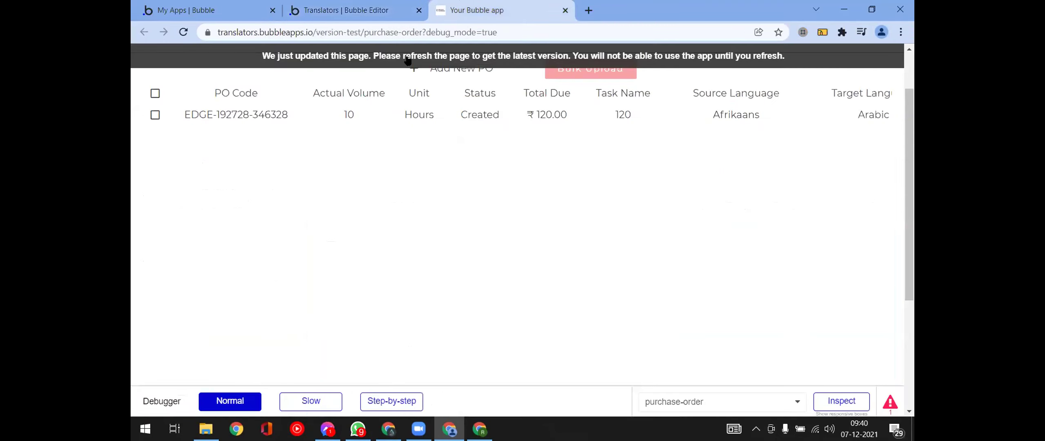
key("F5")
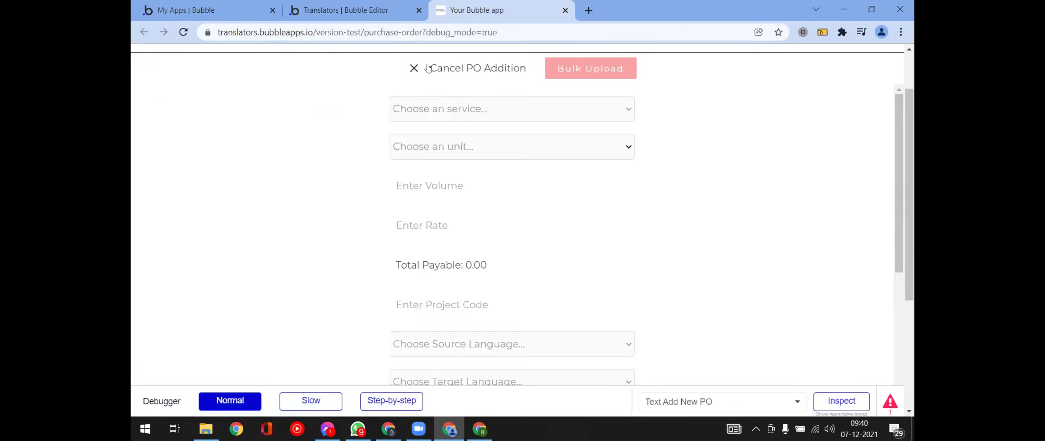
left_click(414, 68)
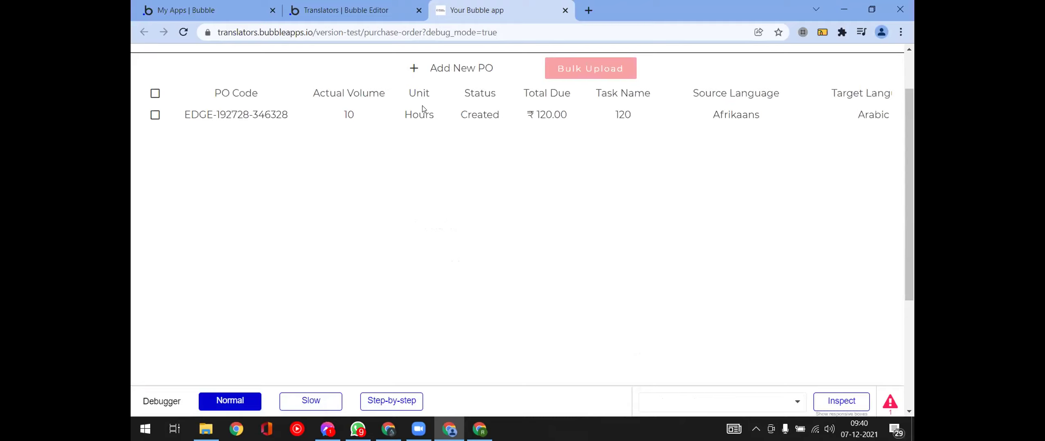
scroll(462, 203, "down", 1)
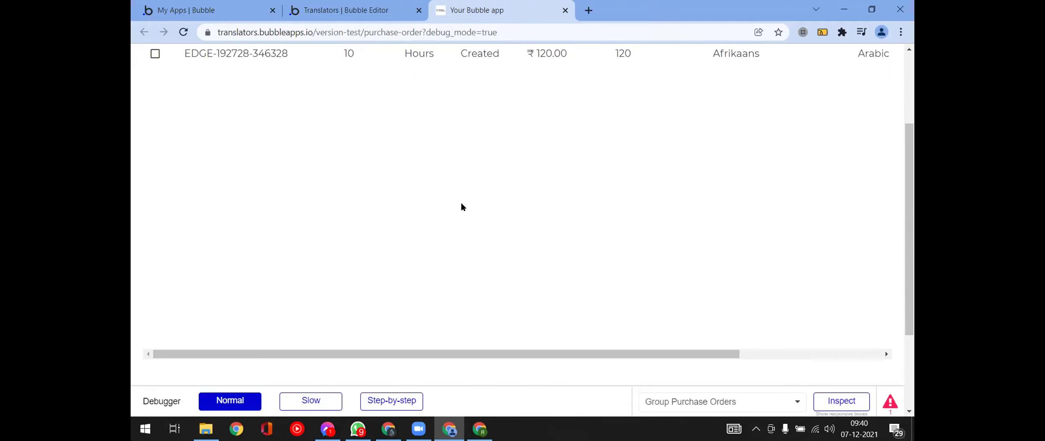
scroll(462, 206, "up", 1)
scroll(462, 207, "up", 1)
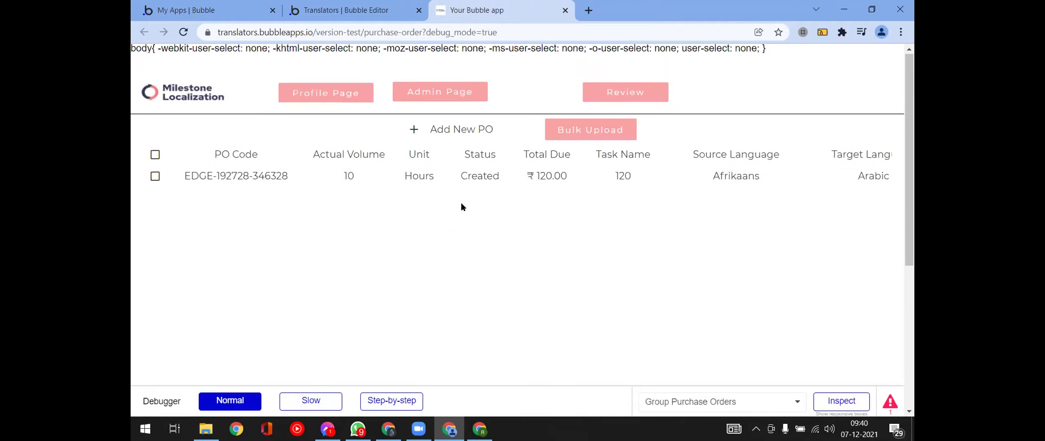
scroll(462, 206, "down", 1)
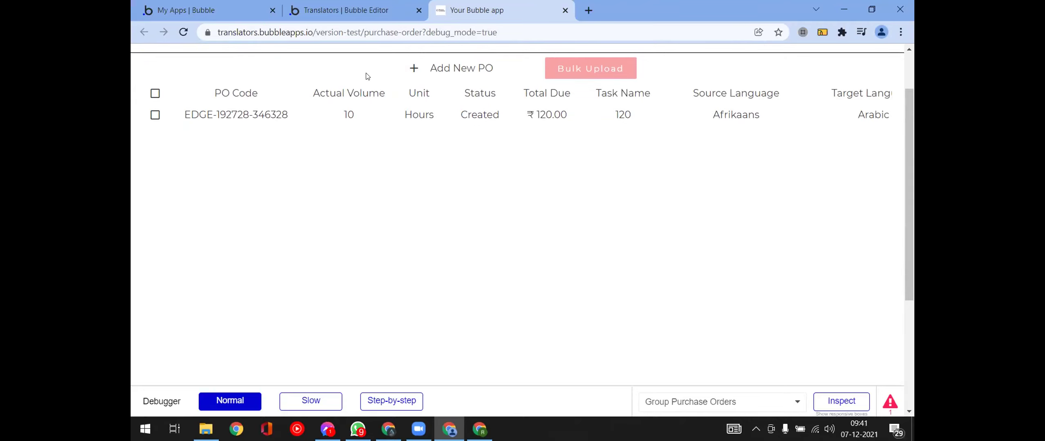
Scroll the previewed purchase-order list horizontally to its last columns and check the gap between the row and the scrollbar.
left_click(329, 11)
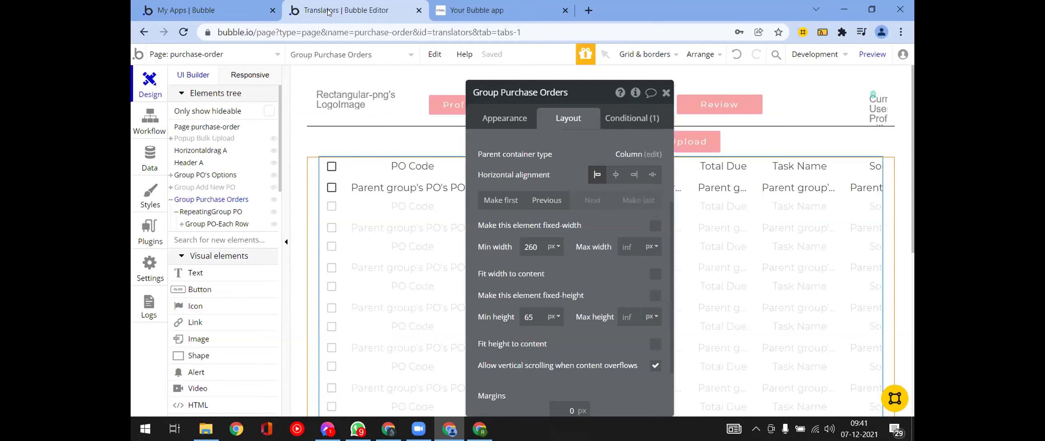
left_click(476, 10)
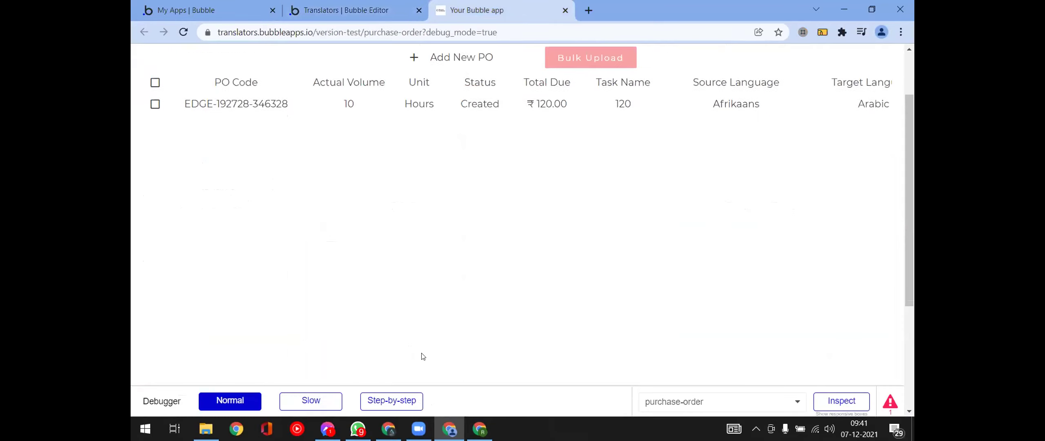
scroll(437, 357, "down", 1)
left_click_drag(458, 358, 643, 373)
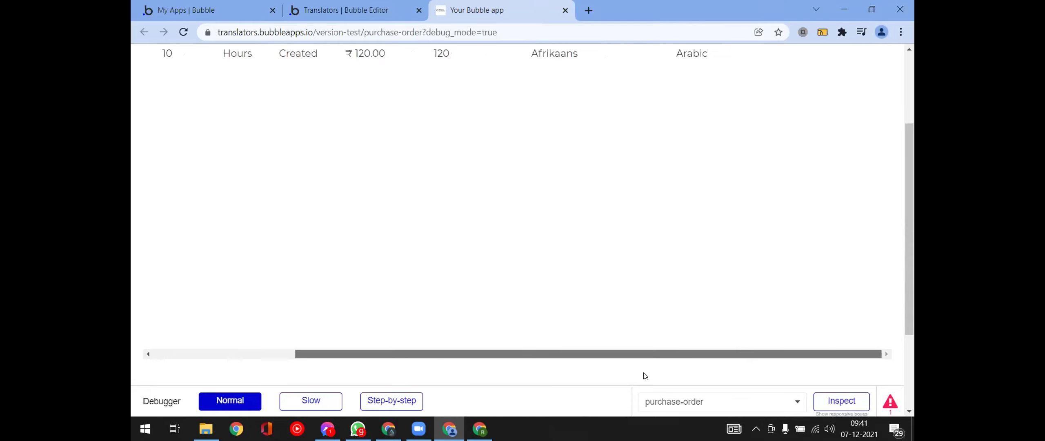
scroll(598, 285, "up", 1)
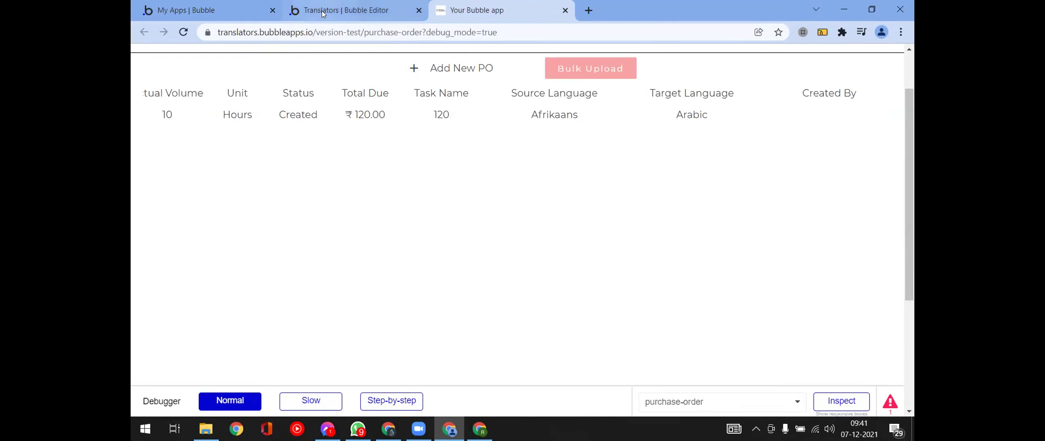
Review the layout and appearance settings of RepeatingGroup PO in the editor and close its properties.
left_click(350, 11)
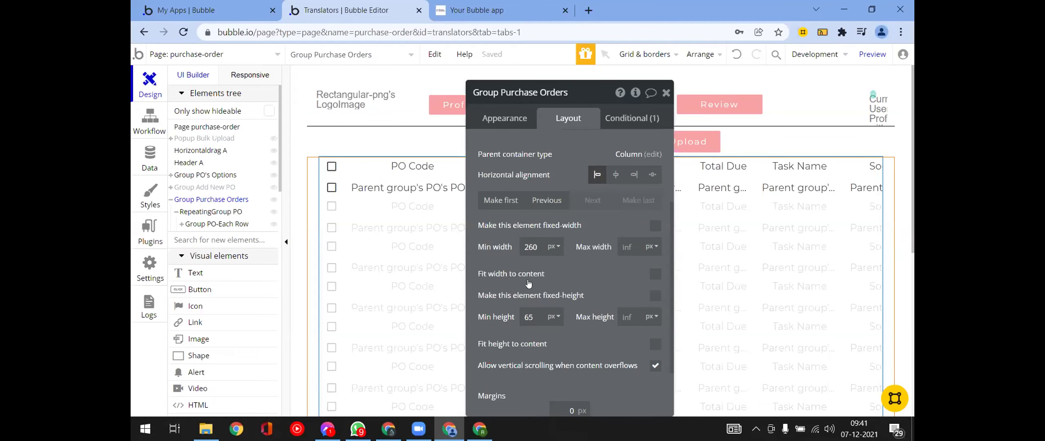
left_click(413, 258)
left_click(414, 258)
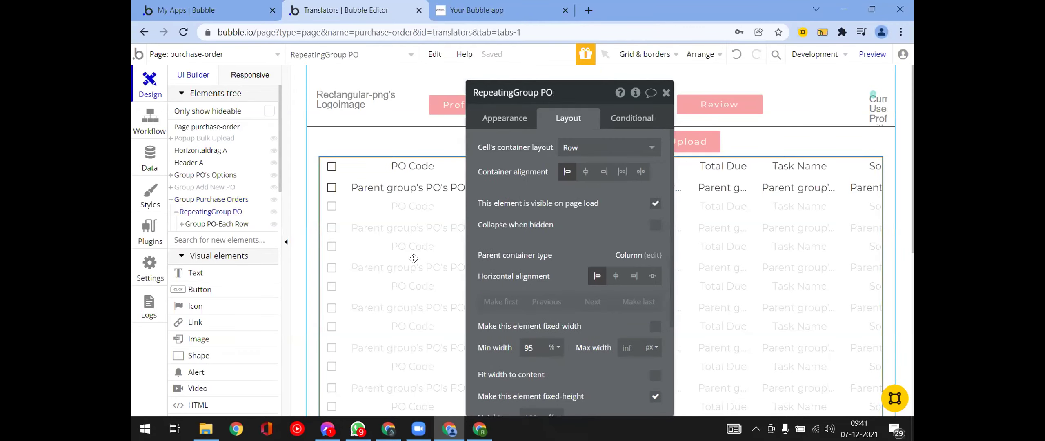
left_click(506, 119)
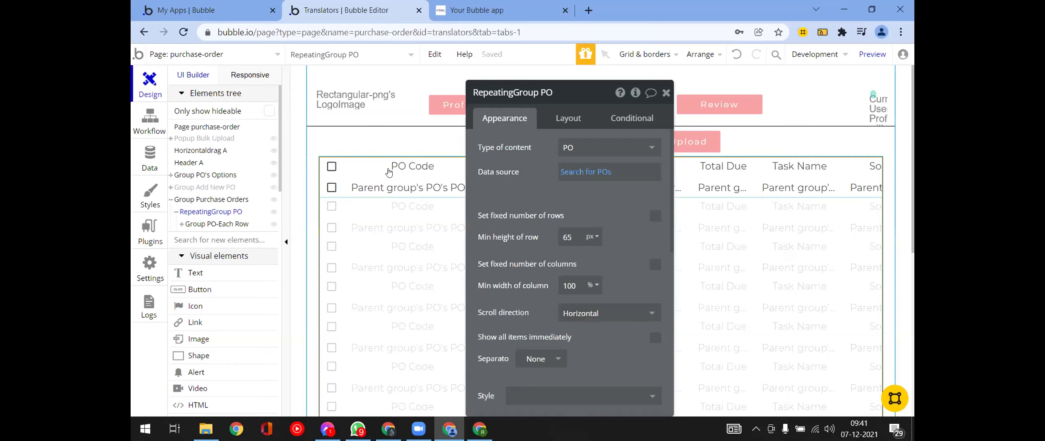
left_click(666, 93)
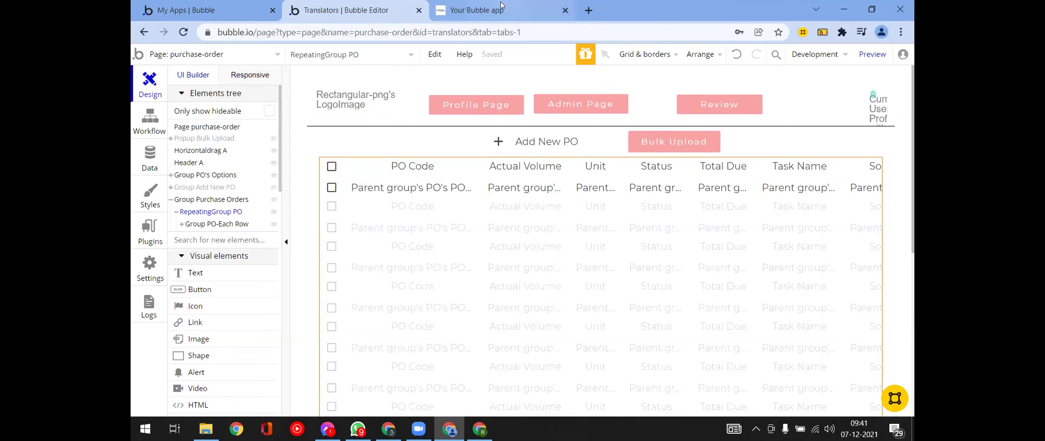
Scroll the previewed list back to its first column and check its full height down to the scrollbar.
left_click(477, 10)
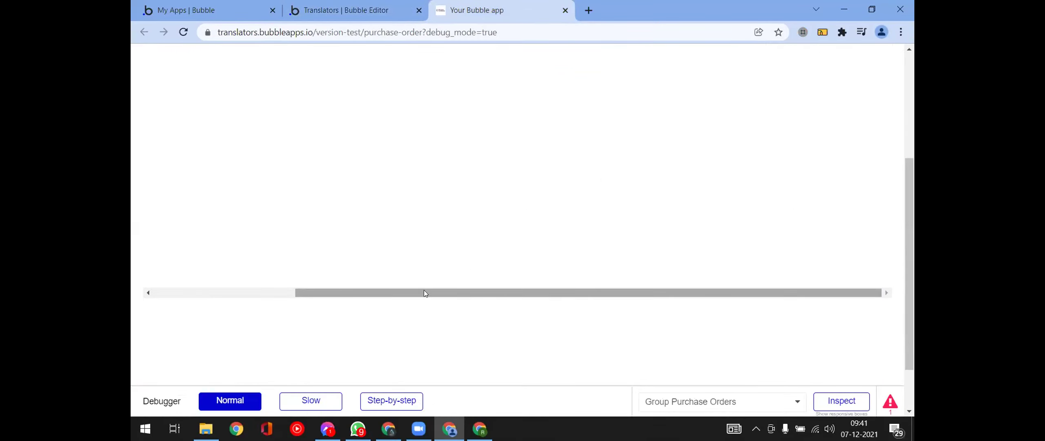
left_click_drag(362, 293, 389, 276)
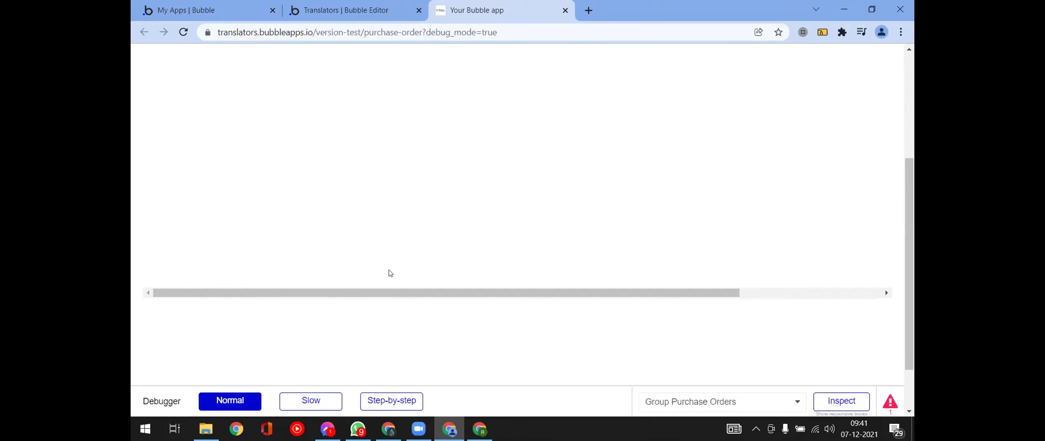
scroll(430, 249, "up", 3)
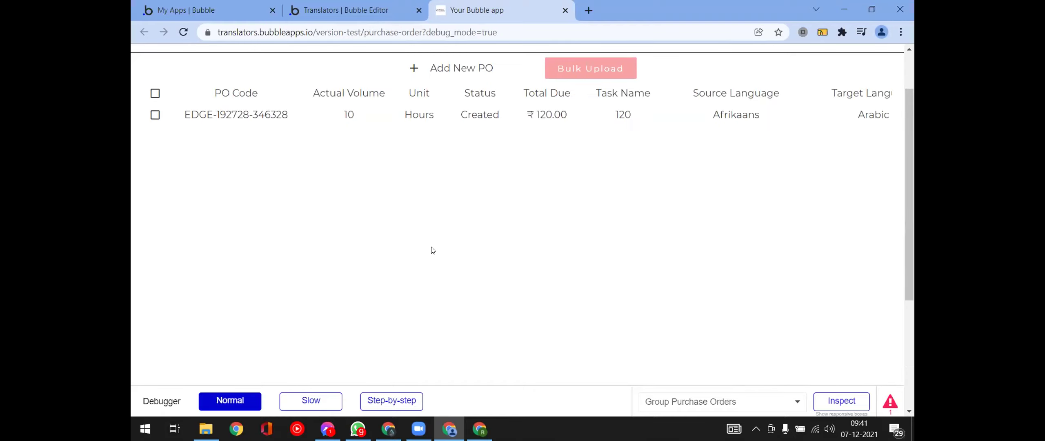
scroll(432, 250, "down", 1)
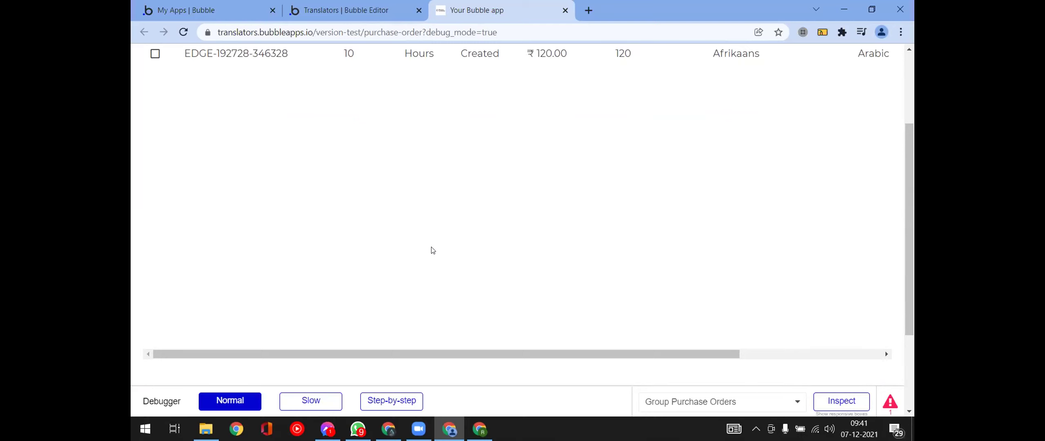
Open the app data in the editor and examine the purchase-order entries in the All POS modified view.
left_click(369, 19)
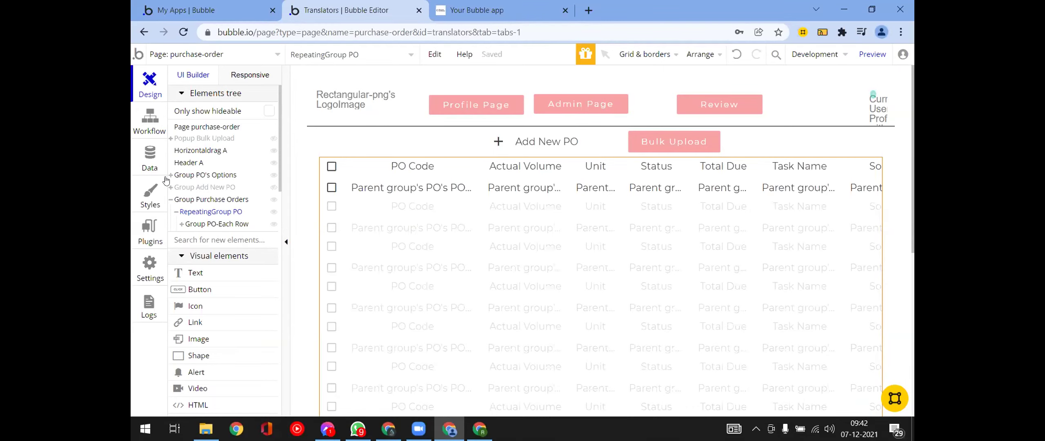
left_click(150, 159)
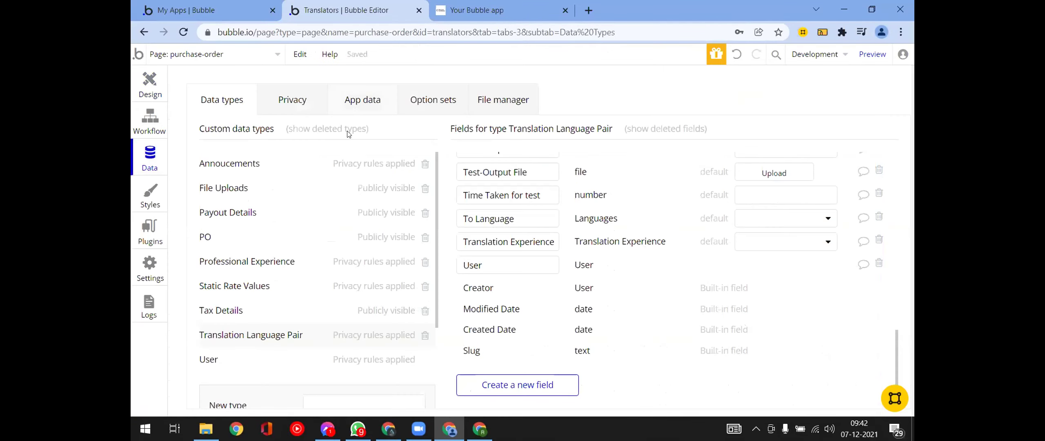
left_click(343, 102)
scroll(230, 302, "down", 2)
scroll(230, 286, "up", 2)
left_click(237, 258)
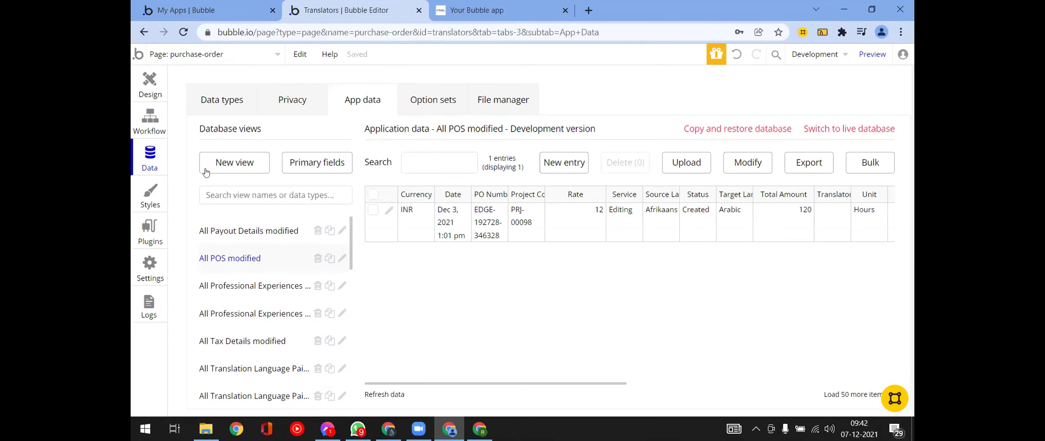
Return to the page design and review the layout settings of Text PO Code and its parent, Group PO's Header.
left_click(147, 97)
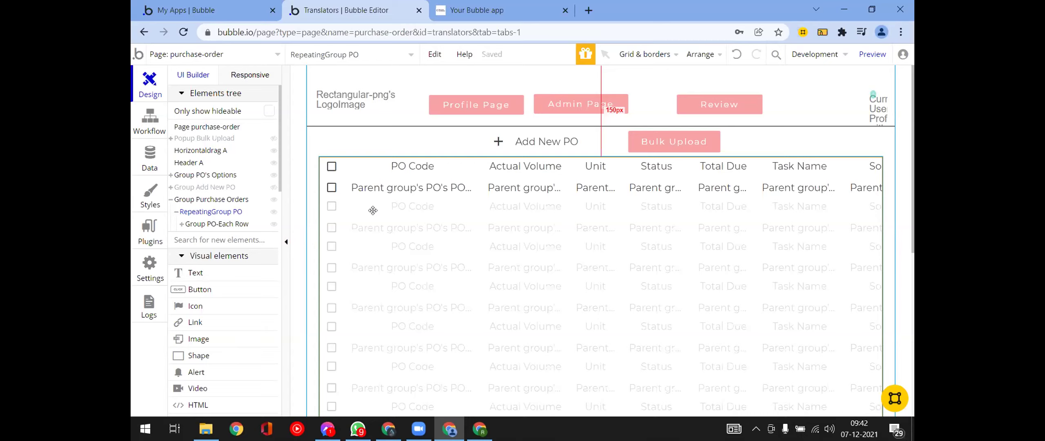
double_click(388, 171)
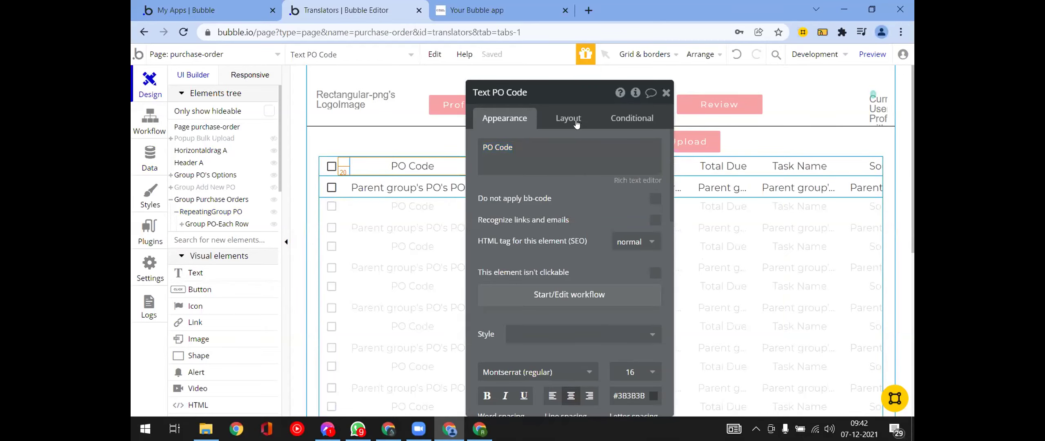
left_click(577, 124)
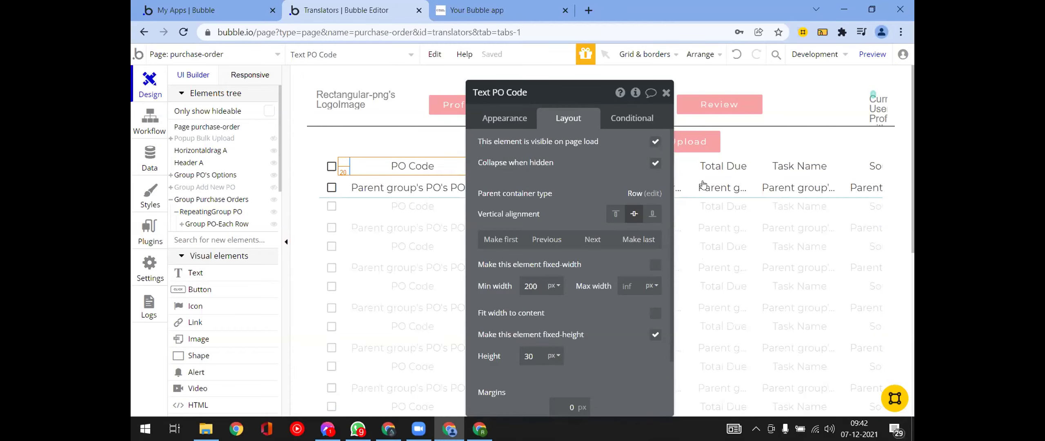
left_click(536, 289)
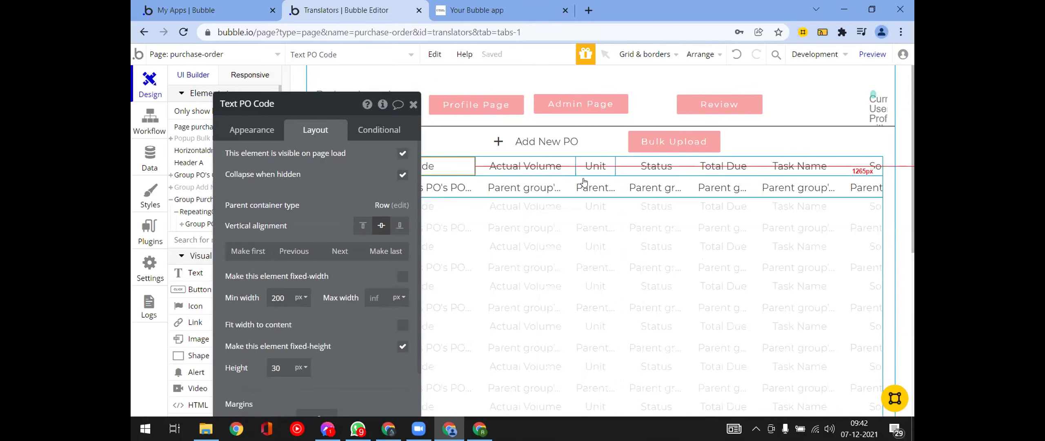
left_click(568, 172)
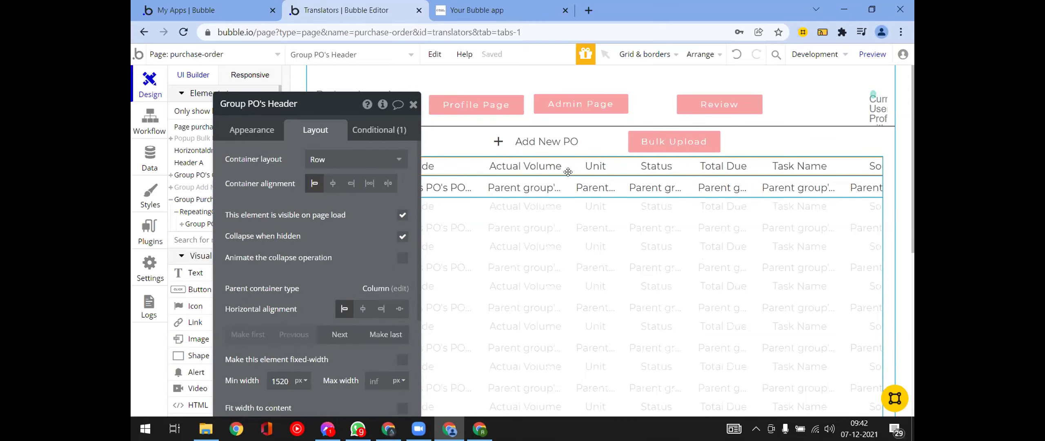
Test the horizontal scrollbar in the purchase-order preview and compare its position with the header and row.
key("ctrl+Tab")
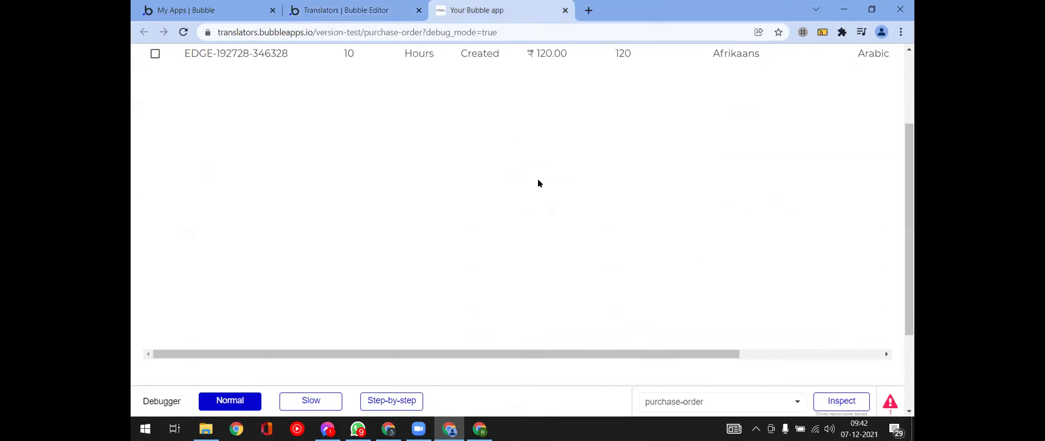
left_click_drag(532, 355, 520, 373)
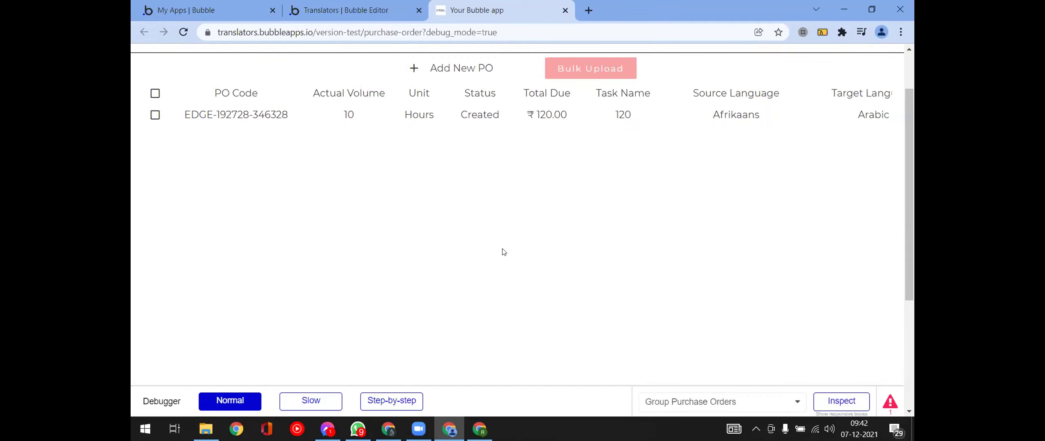
scroll(503, 251, "down", 2)
scroll(503, 252, "up", 2)
scroll(496, 187, "down", 2)
left_click_drag(596, 354, 471, 354)
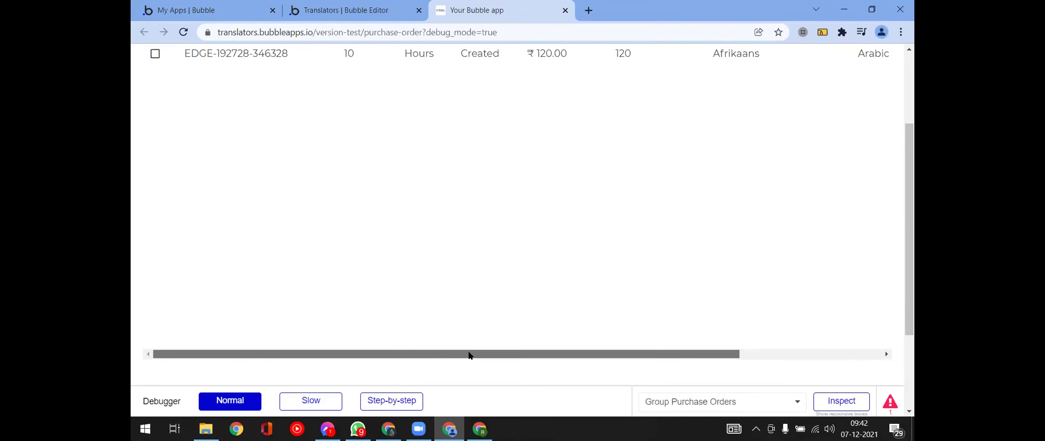
scroll(432, 212, "up", 2)
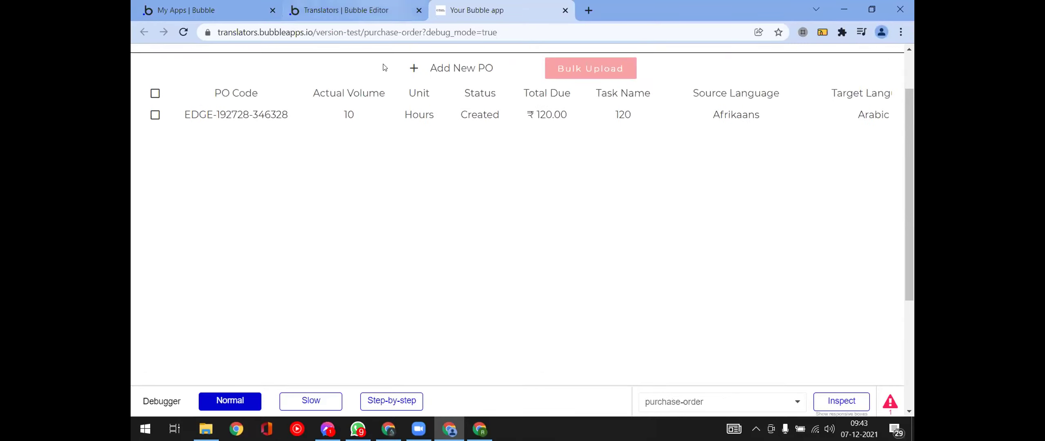
Review the appearance settings of RepeatingGroup PO and make the group collapse when hidden.
left_click(370, 8)
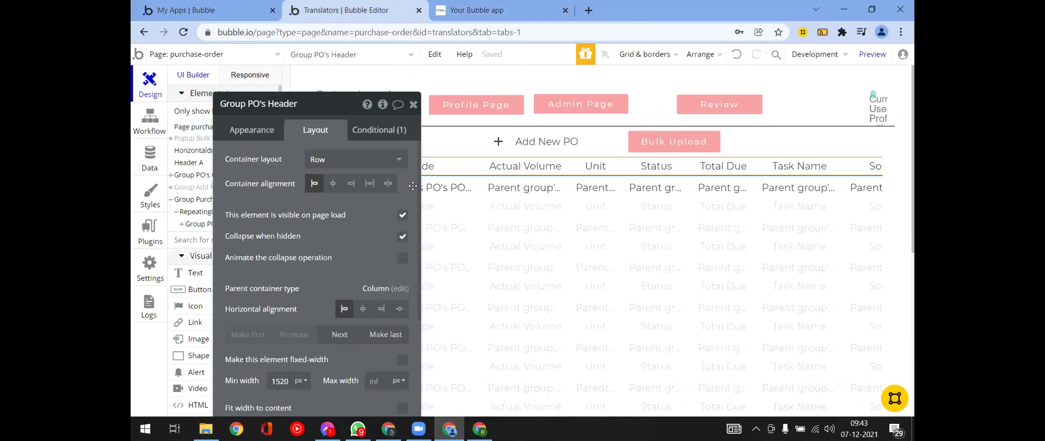
left_click(482, 218)
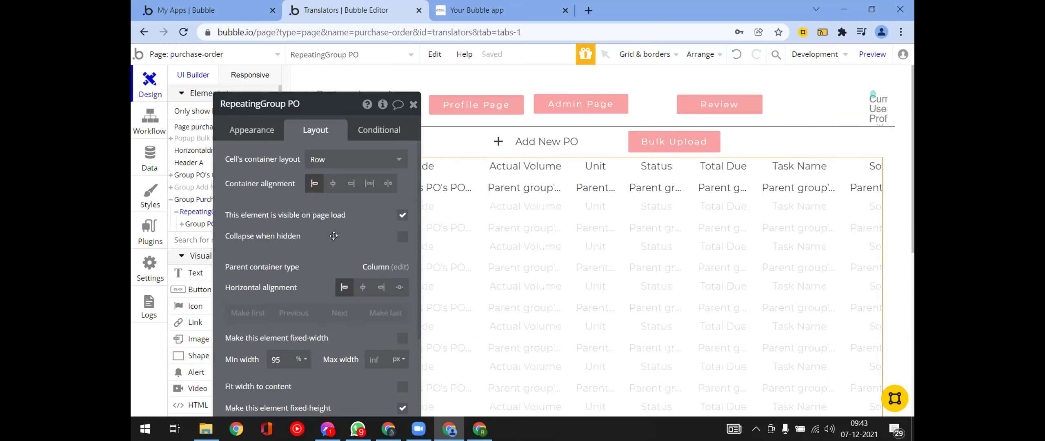
left_click(296, 95)
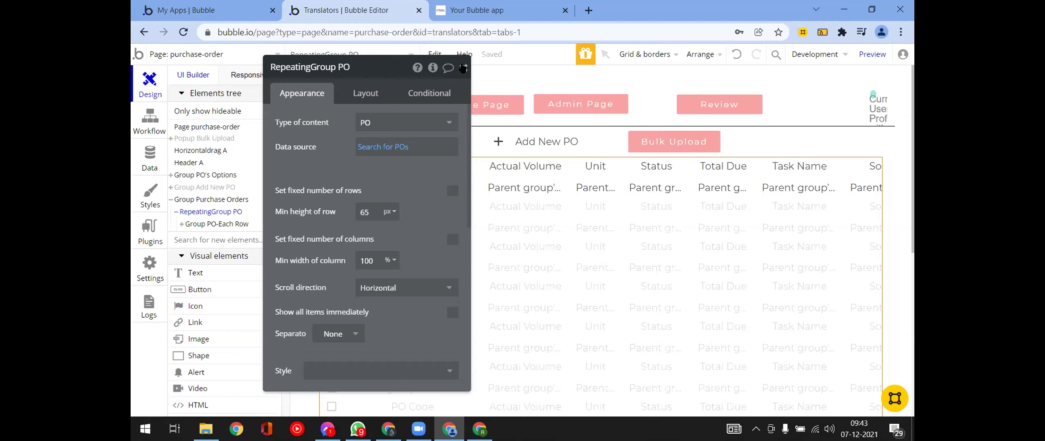
left_click(365, 93)
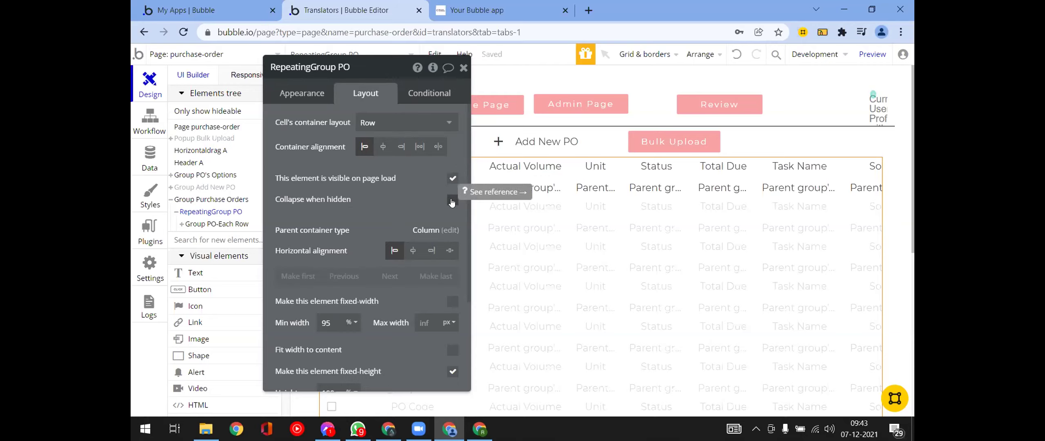
Reload the purchase-order preview and cancel the PO addition form to check the list again.
left_click(469, 10)
left_click(471, 60)
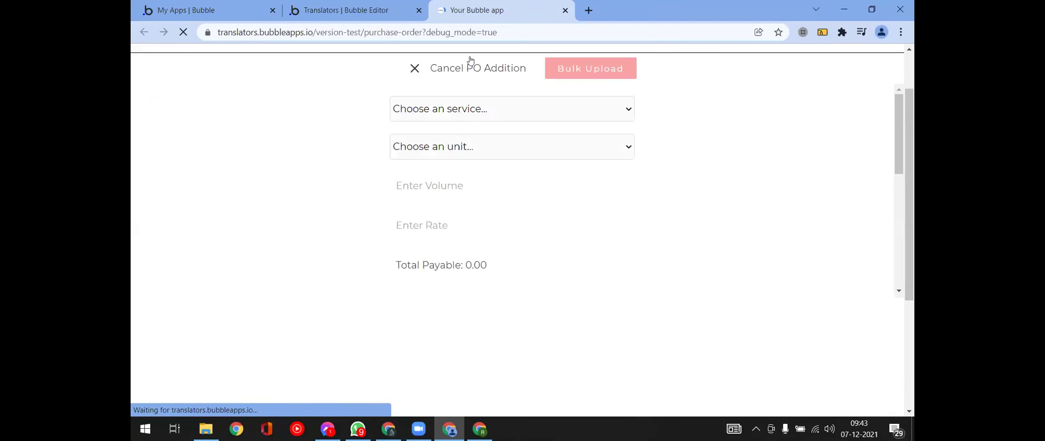
left_click(413, 68)
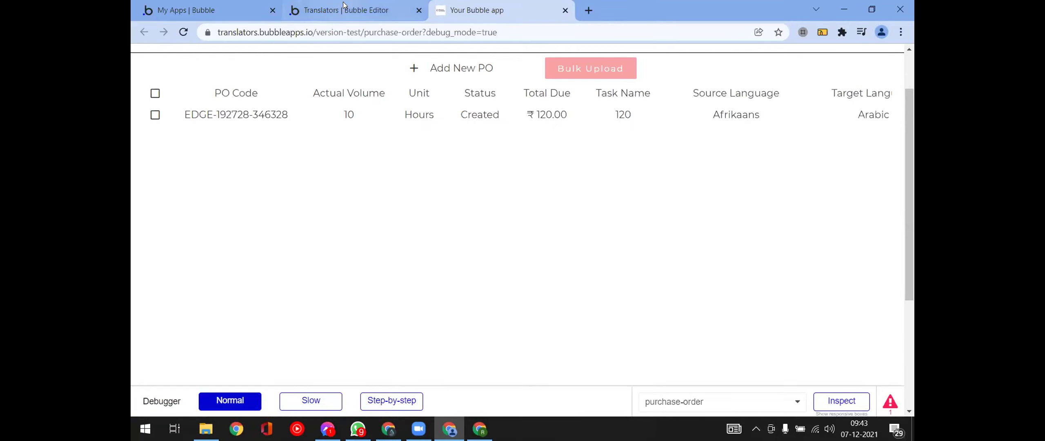
Review the width, height and margin settings of RepeatingGroup PO, close its properties and inspect the group's lower edge.
key("ctrl+shift+Tab")
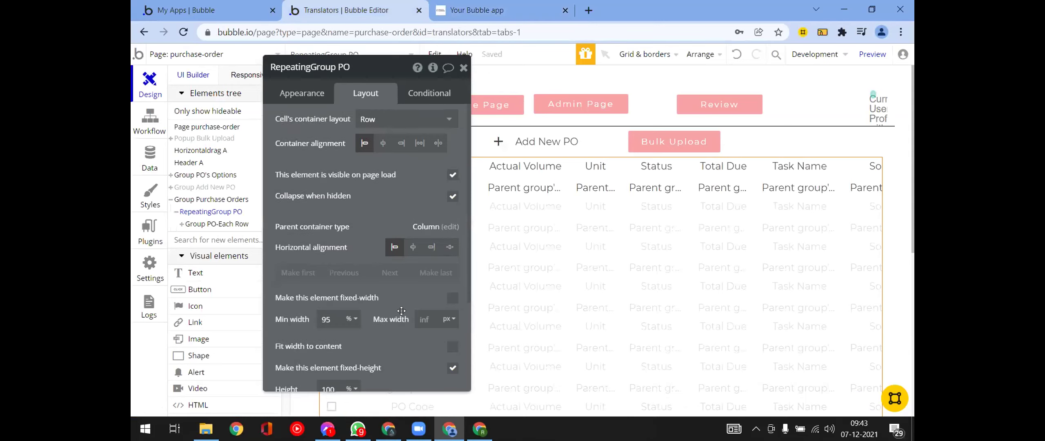
scroll(397, 300, "down", 1)
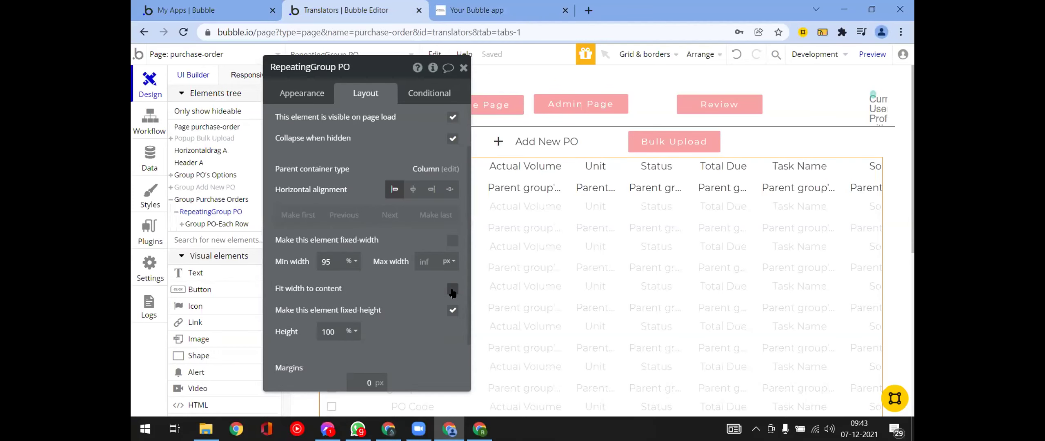
scroll(452, 292, "down", 1)
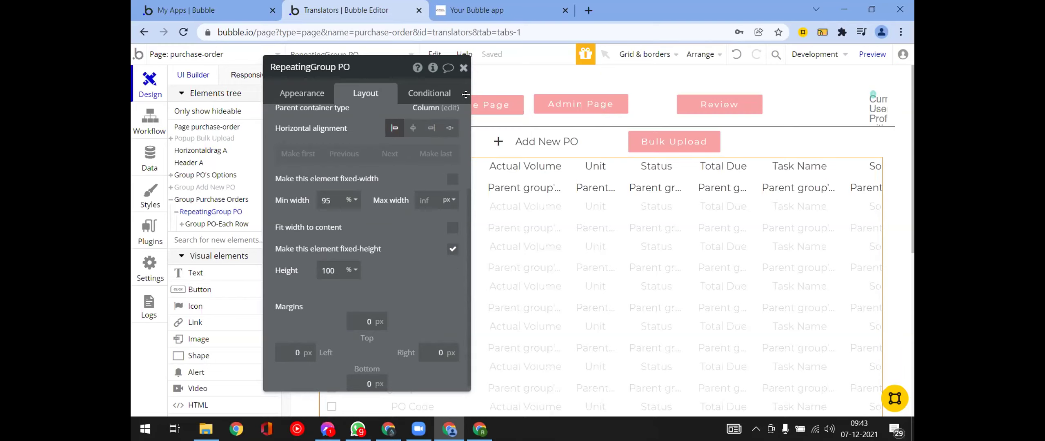
left_click(463, 69)
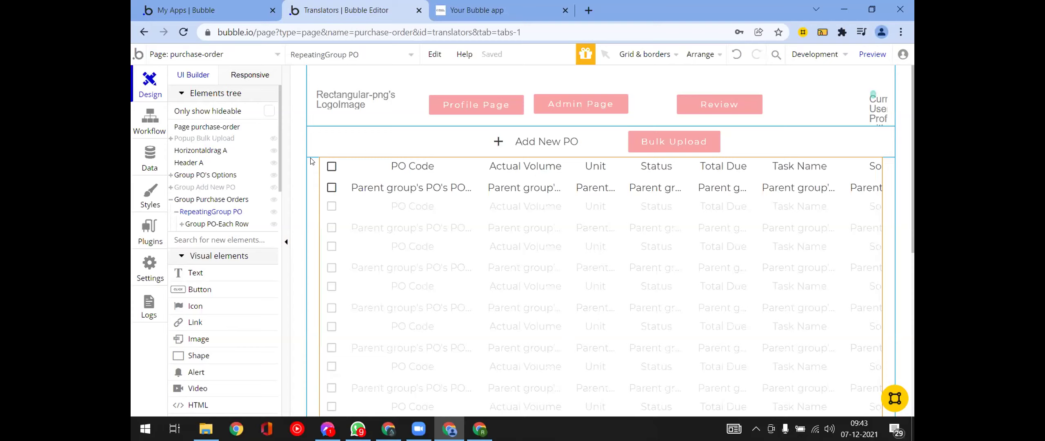
scroll(442, 251, "down", 5)
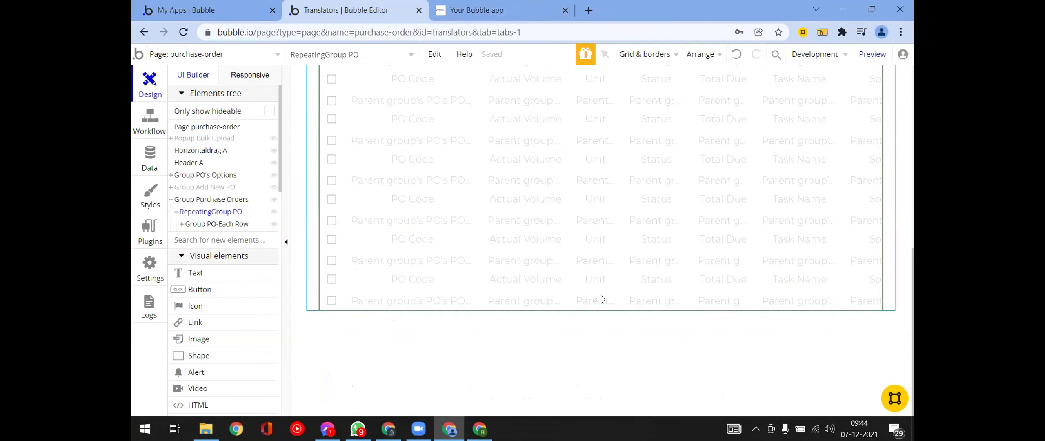
Remove the fixed-height setting from RepeatingGroup PO and set its minimum height to 65 px.
double_click(591, 232)
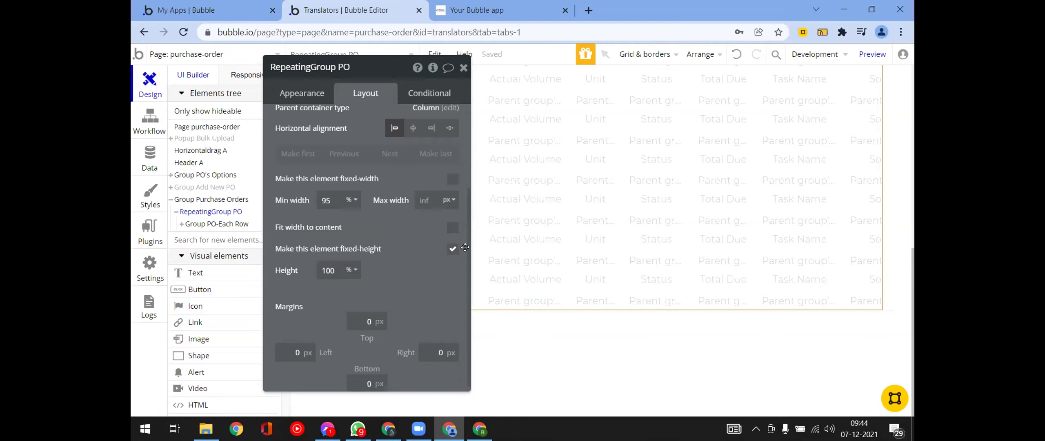
left_click(452, 250)
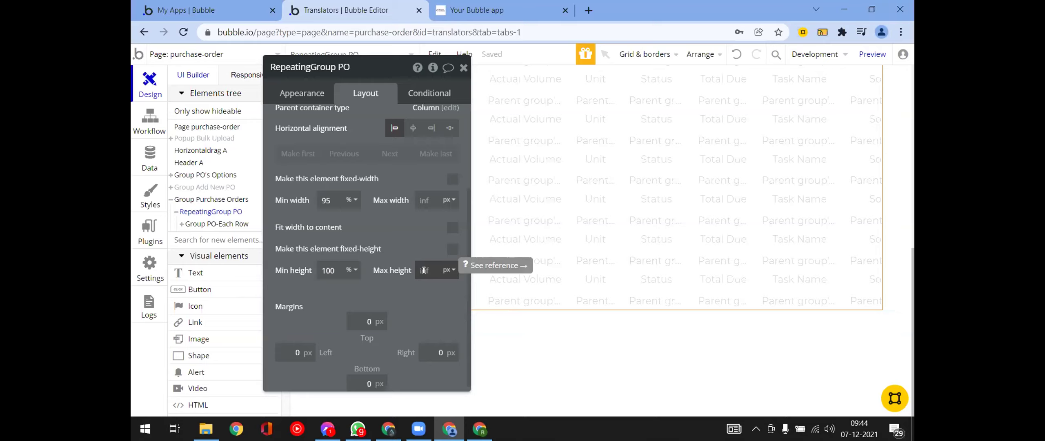
left_click(334, 267)
double_click(315, 268)
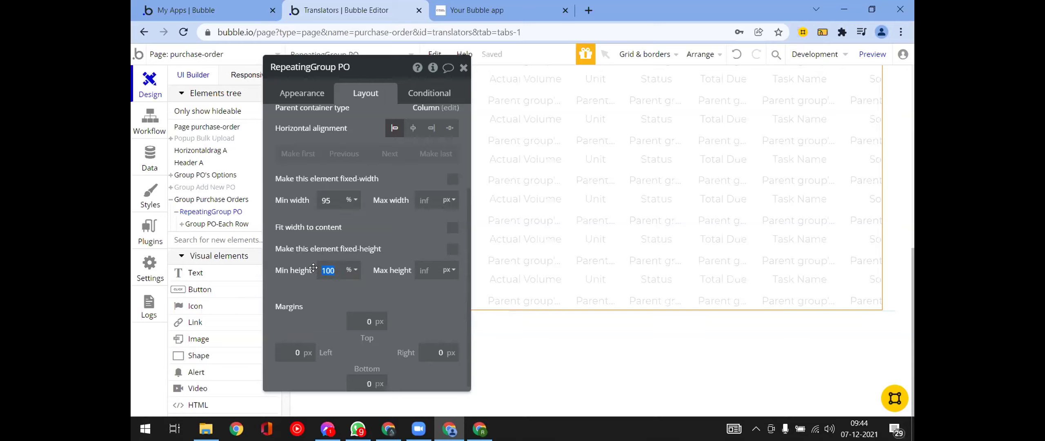
type("65")
left_click(351, 269)
left_click(350, 289)
Reload the purchase-order preview and close the PO addition form to check the list with the new minimum height.
left_click(478, 10)
key("F5")
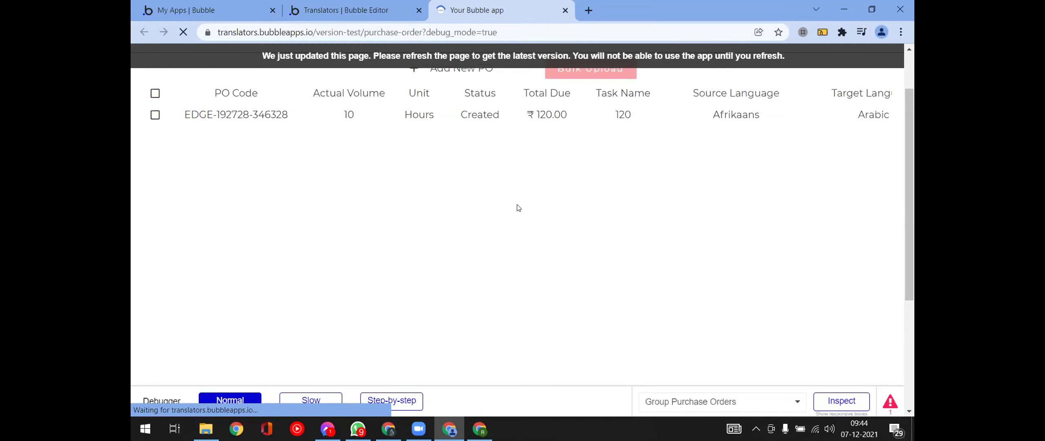
left_click(416, 76)
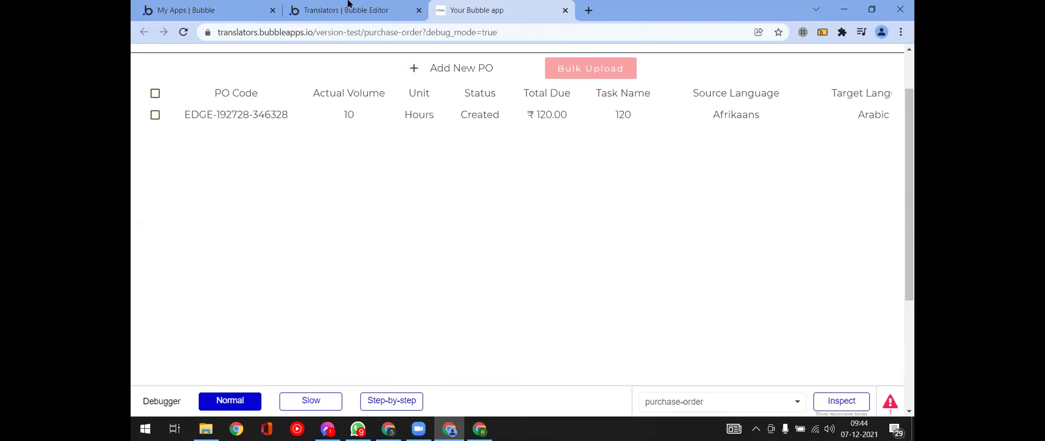
Return to the editor and make RepeatingGroup PO fixed-height again at 65 px.
key("ctrl+shift+Tab")
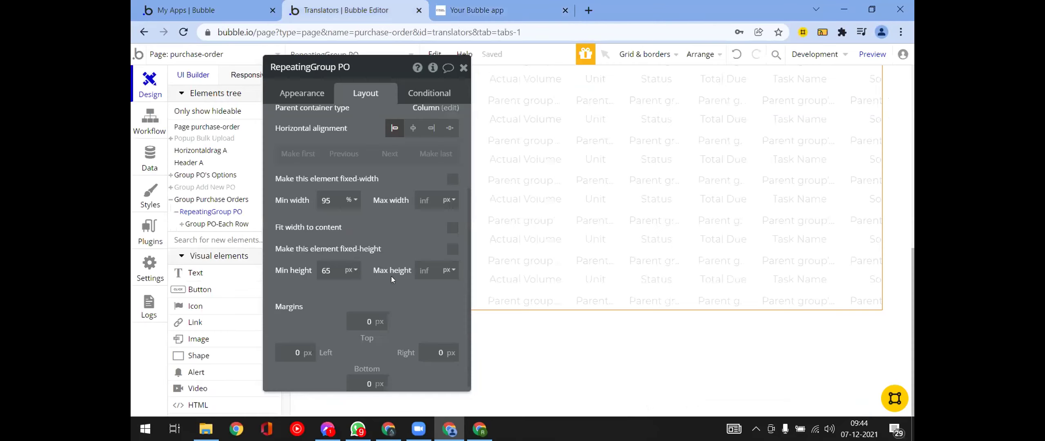
left_click(426, 269)
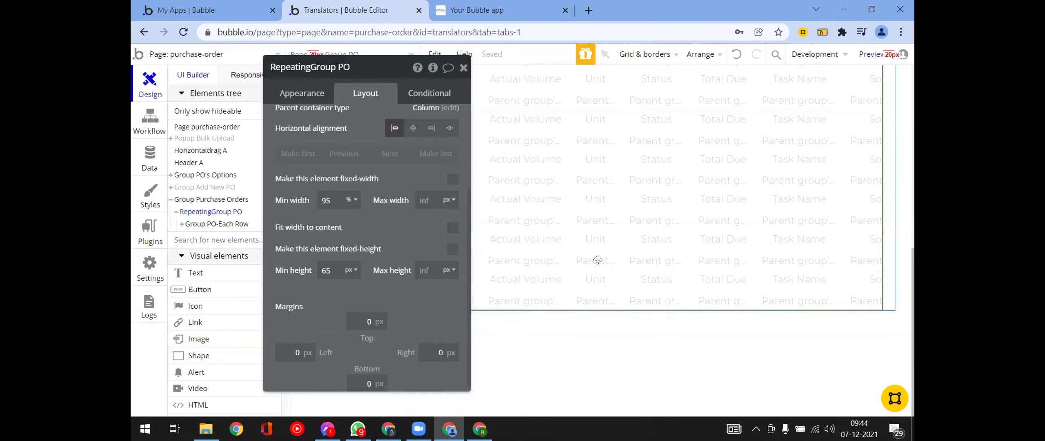
left_click(452, 249)
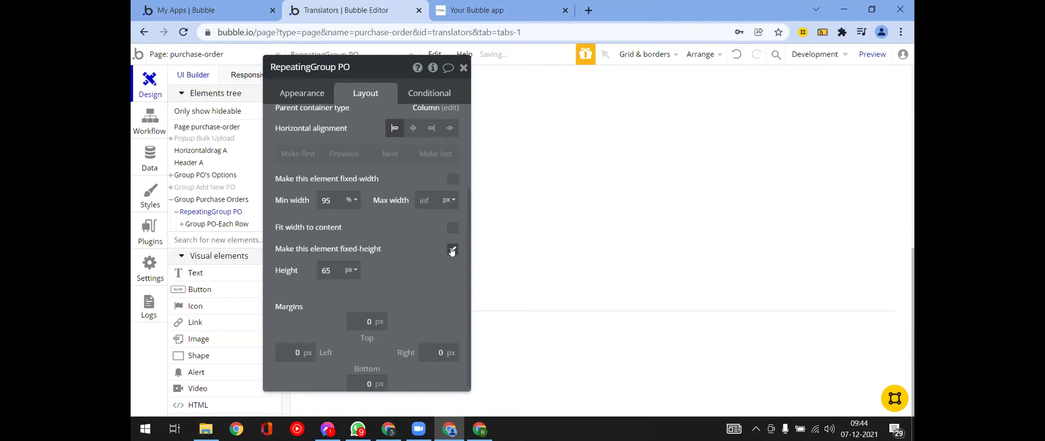
Refresh the purchase-order preview and dismiss the PO addition form to examine the fixed-height list and its scrollbars.
left_click(490, 10)
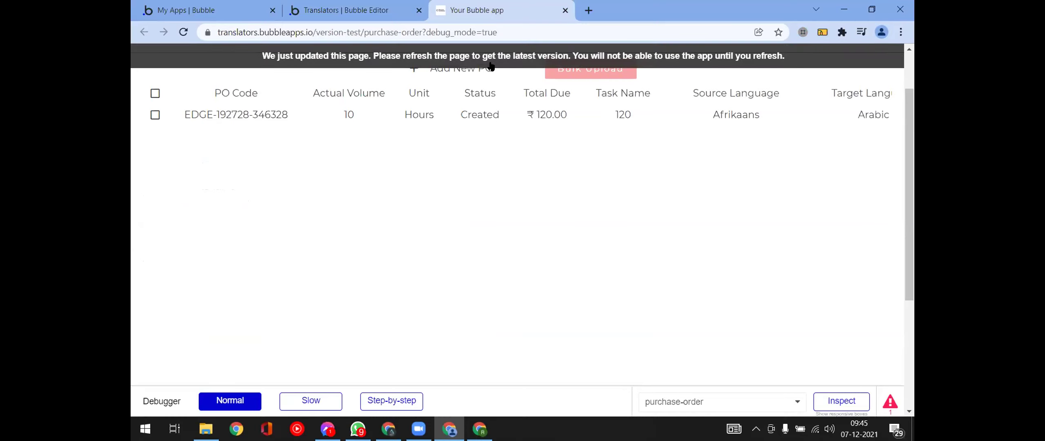
left_click(490, 64)
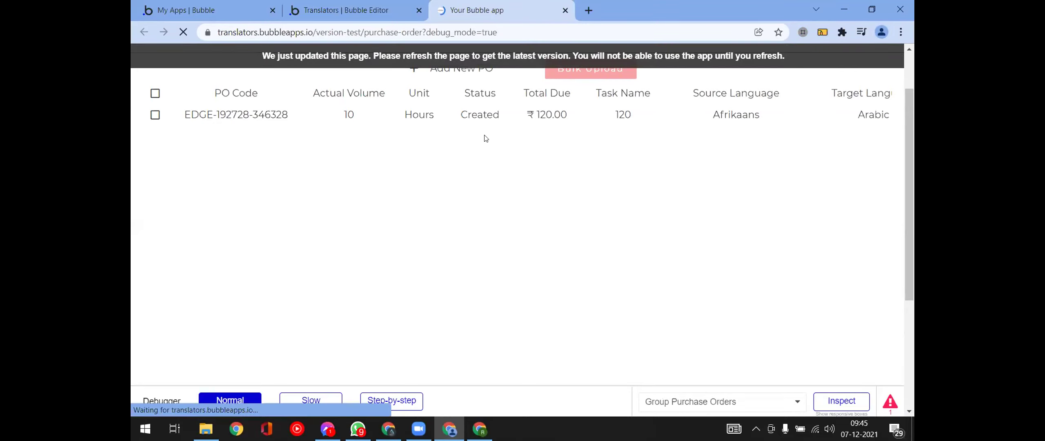
left_click(415, 68)
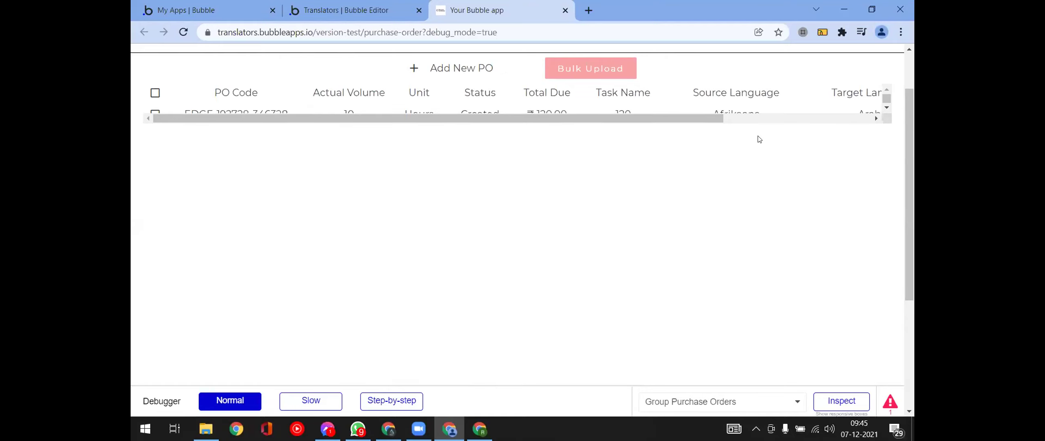
Return to the Bubble editor and set the fixed height of RepeatingGroup PO to 90 px.
left_click(768, 119)
left_click_drag(767, 119, 420, 31)
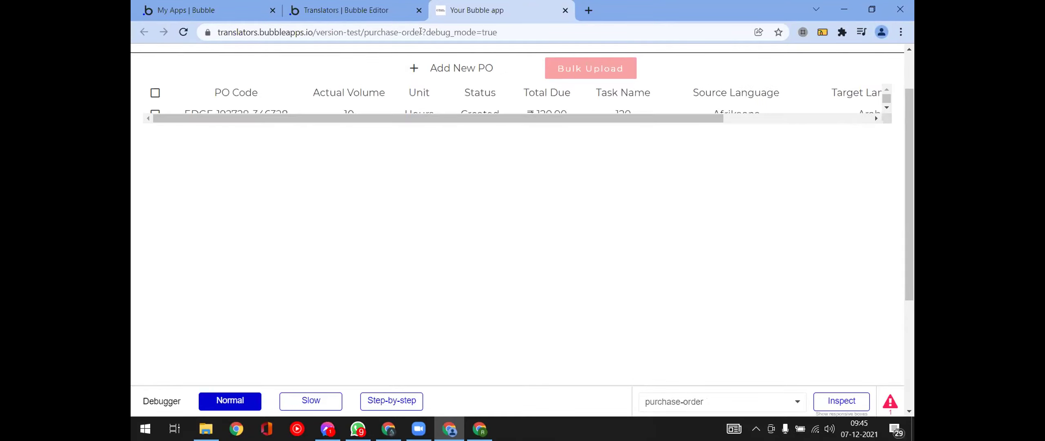
left_click(371, 11)
left_click(354, 277)
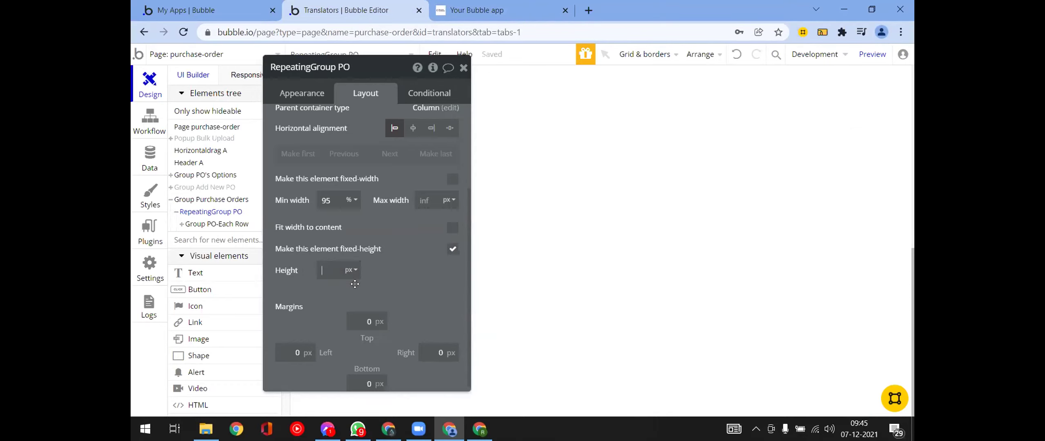
type("90")
Check the purchase order list in the app preview, dismissing the PO addition form and testing the list's horizontal scrolling.
left_click(456, 17)
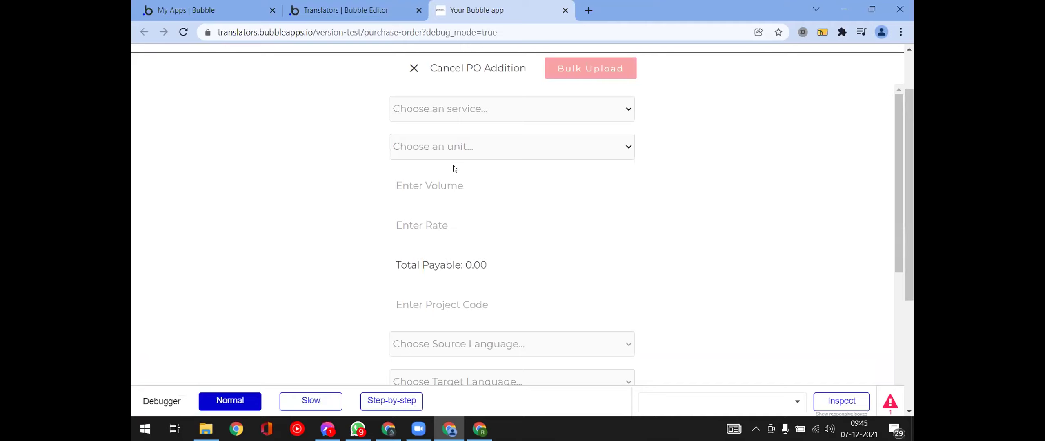
left_click(410, 69)
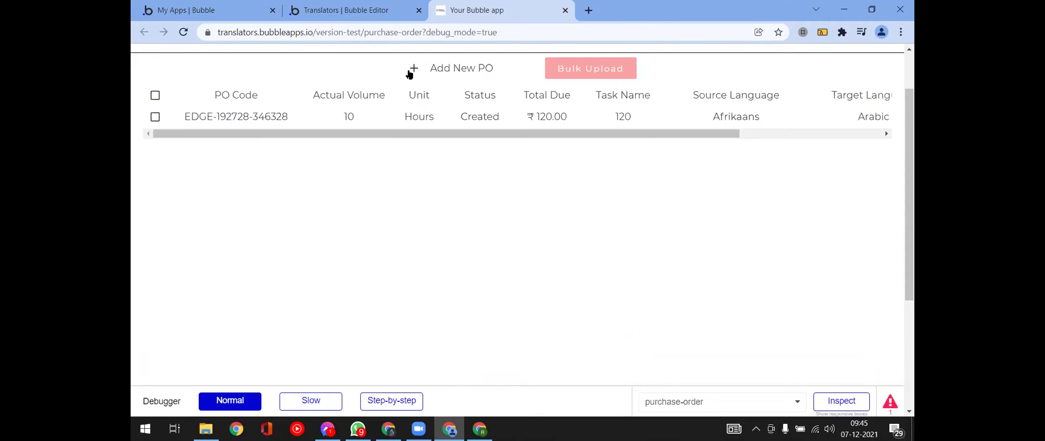
left_click_drag(608, 134, 439, 140)
Make Group Purchase Orders fit its height to its content in the editor.
left_click(345, 11)
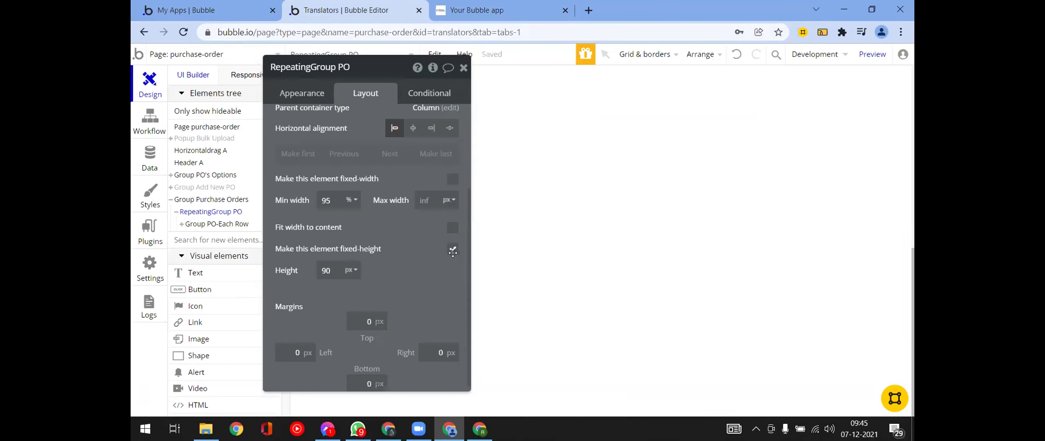
left_click(208, 200)
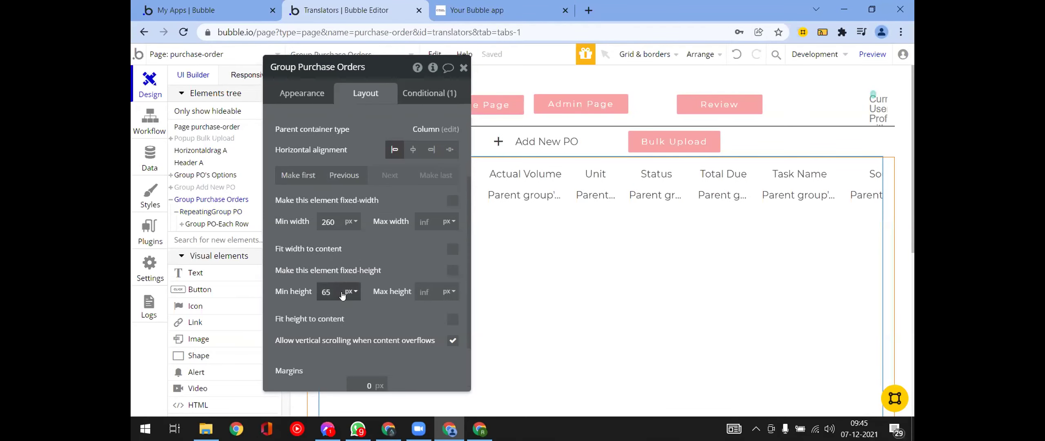
left_click(454, 320)
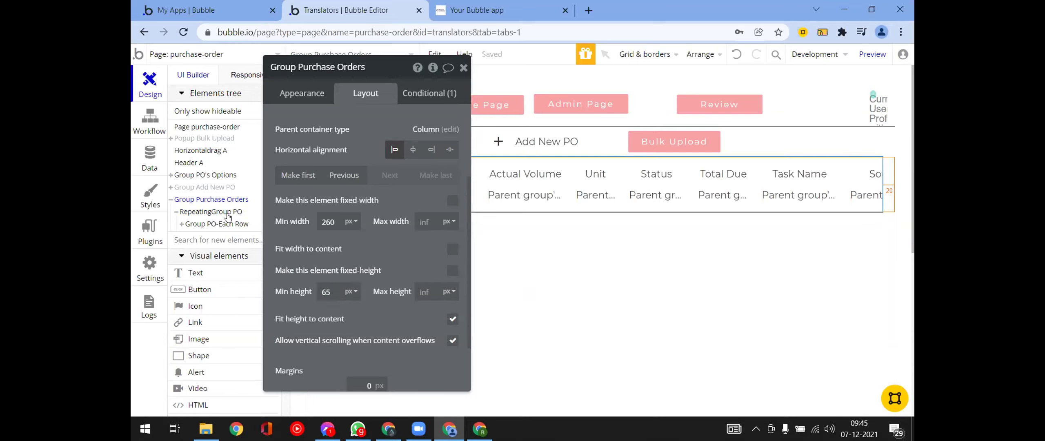
Remove the fixed height from RepeatingGroup PO and show the PO list in the reloaded preview.
left_click(227, 213)
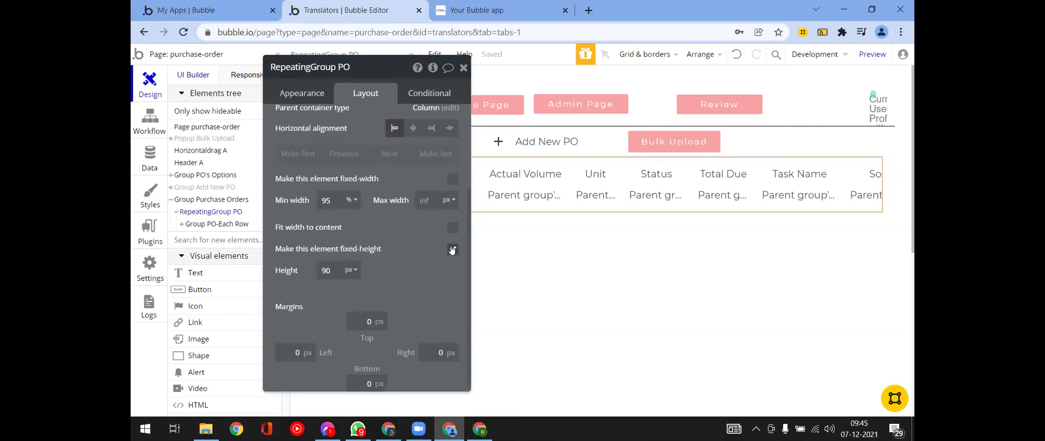
left_click(452, 249)
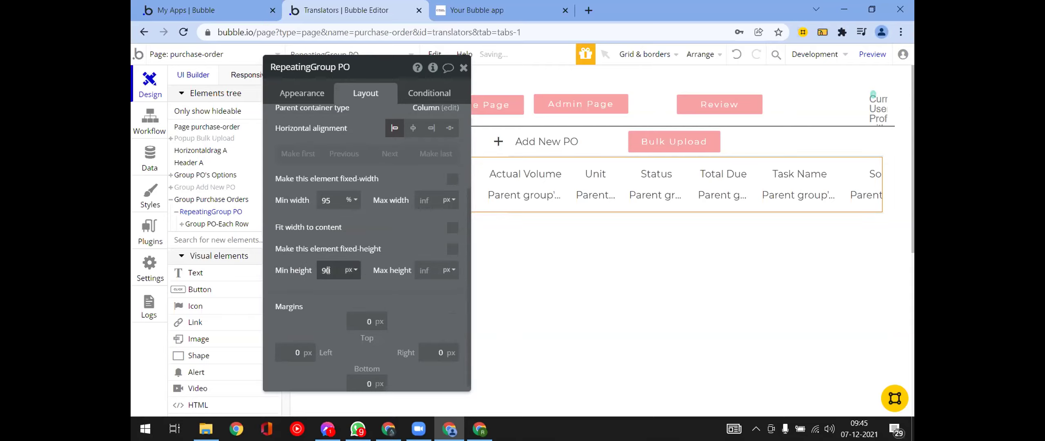
left_click(458, 16)
key("F5")
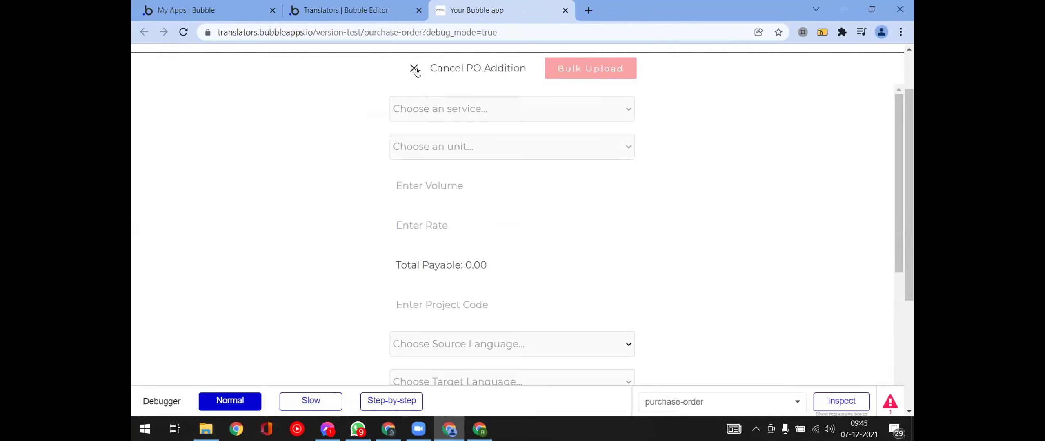
left_click(416, 70)
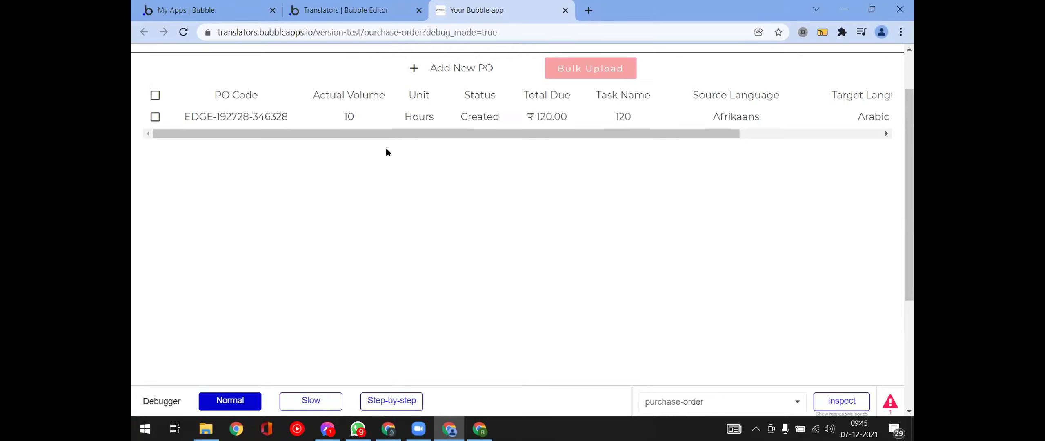
Start a new PO entry in the editor's app data with currency USD and date 12/12/2021 01:01 am.
left_click(354, 13)
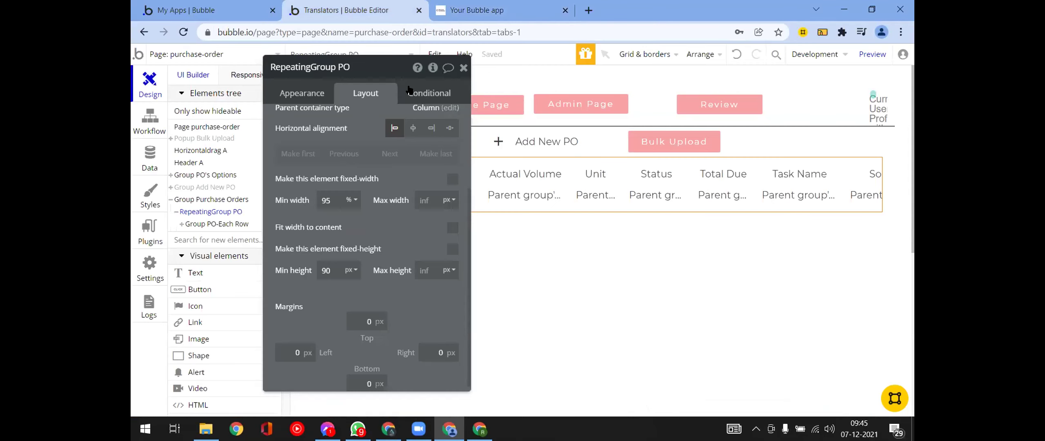
left_click(460, 70)
left_click(150, 160)
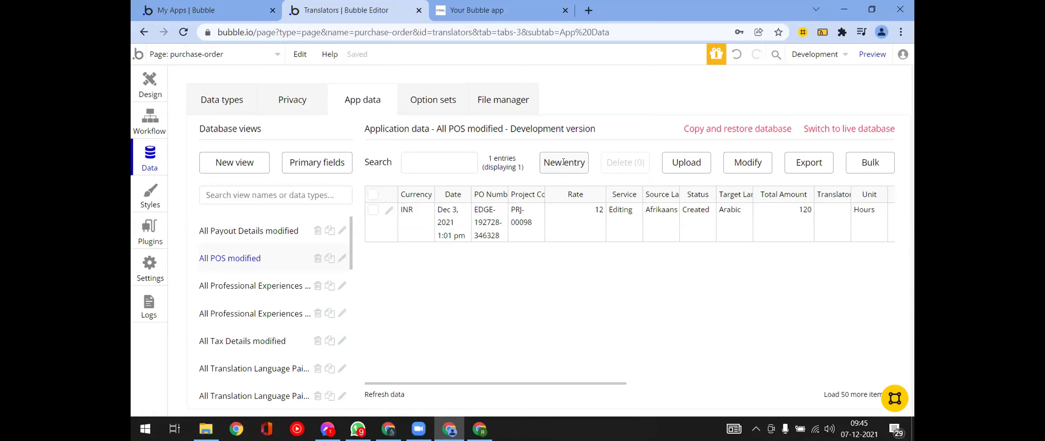
left_click(565, 163)
left_click(288, 139)
left_click(272, 196)
left_click(535, 139)
type("1212")
type("021 ")
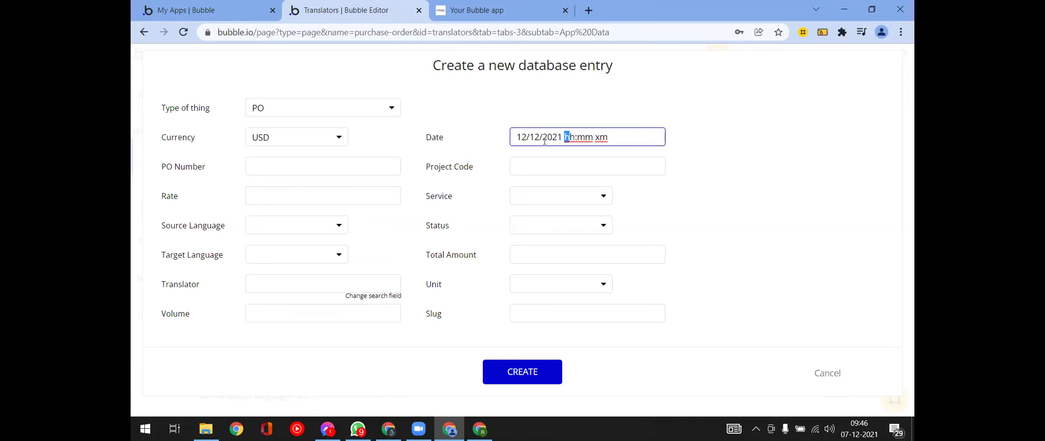
type("01:01 a")
Fill in a placeholder PO number, set the project code to asdasd and choose Editing as the service.
left_click(297, 165)
type("asdasdasd")
left_click(550, 163)
type("asdasd")
left_click(531, 198)
left_click(534, 219)
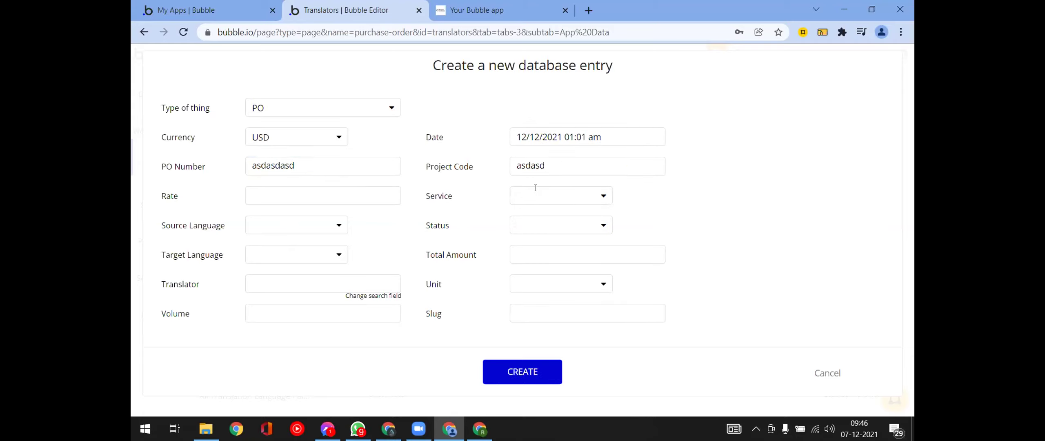
left_click(536, 188)
Set the source language to Afrikaans and the target language to Amharic, and create the PO entry.
left_click(261, 227)
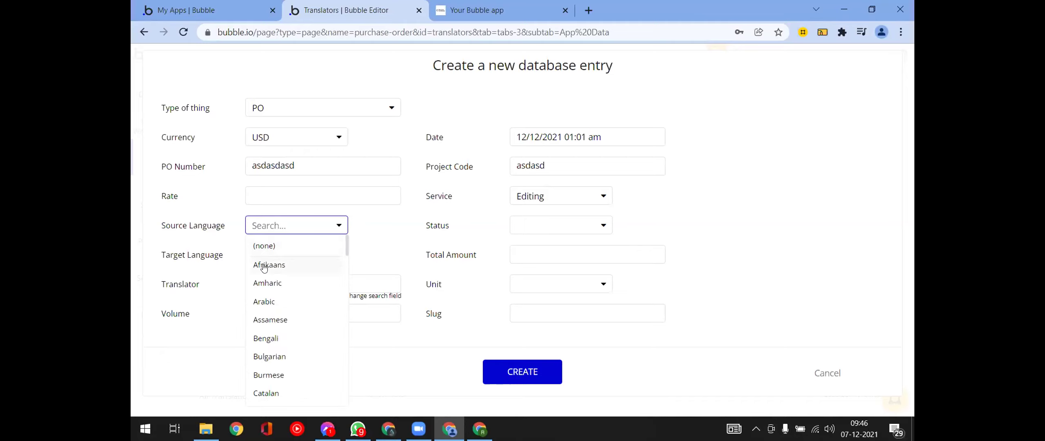
left_click(263, 266)
left_click(268, 255)
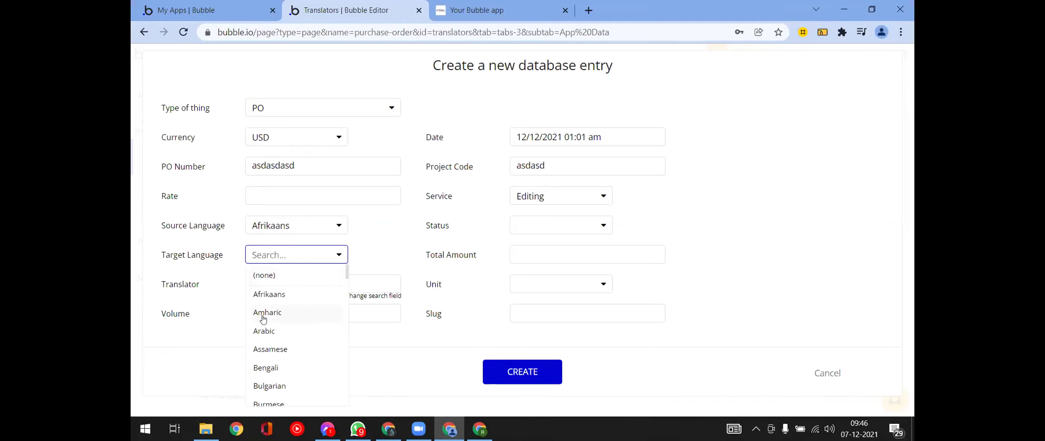
left_click(264, 313)
left_click(531, 371)
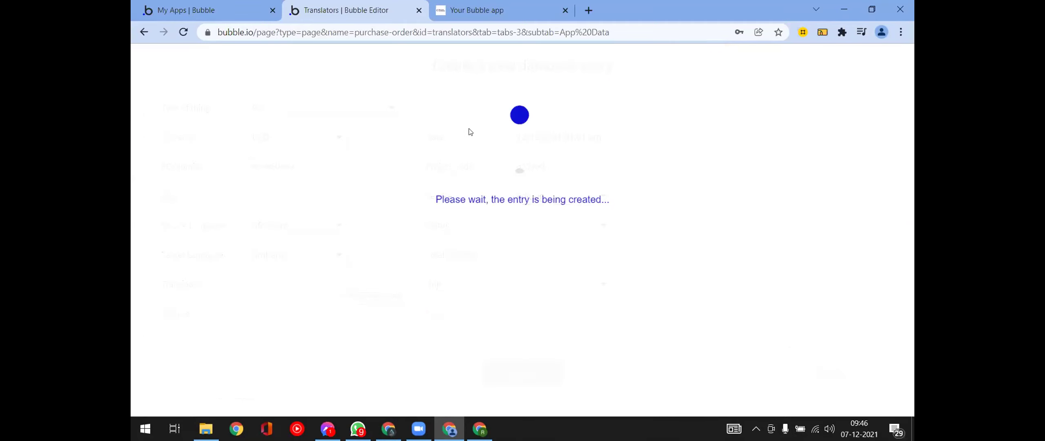
Reload the purchase-order preview and dismiss the PO addition form to check the list for the new entry.
left_click(471, 19)
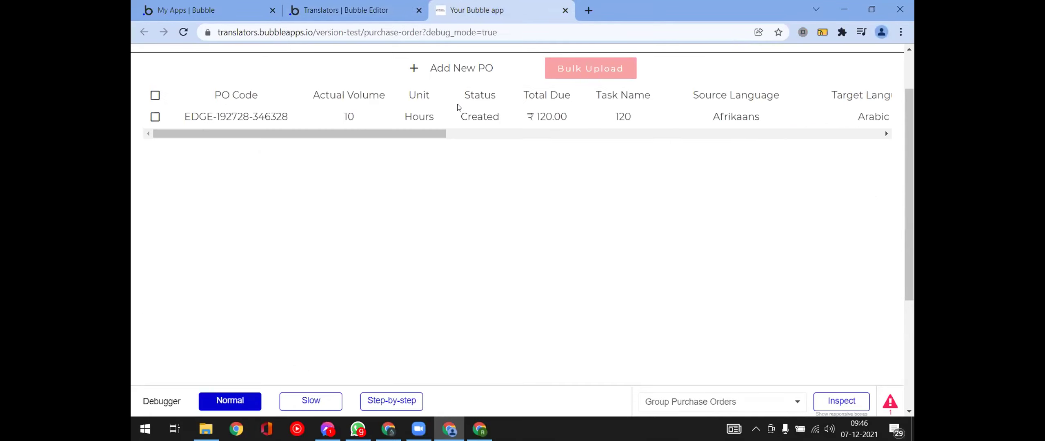
scroll(469, 147, "up", 3)
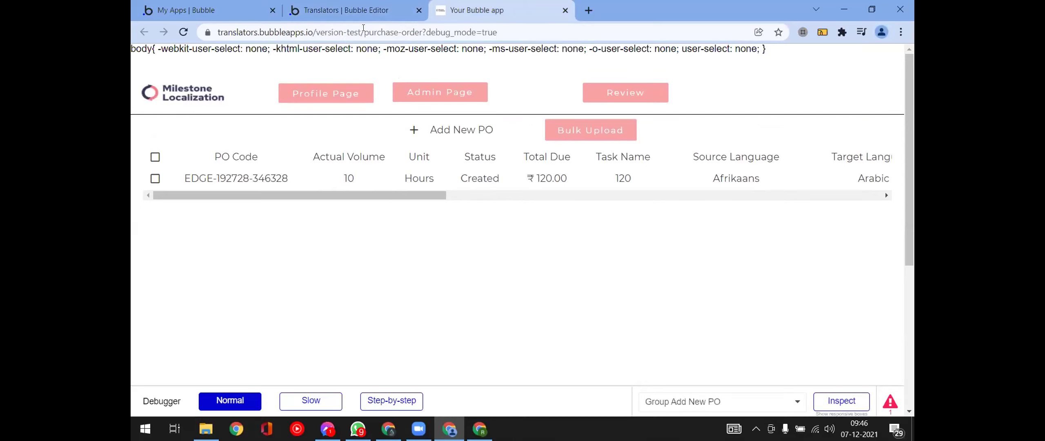
left_click(352, 11)
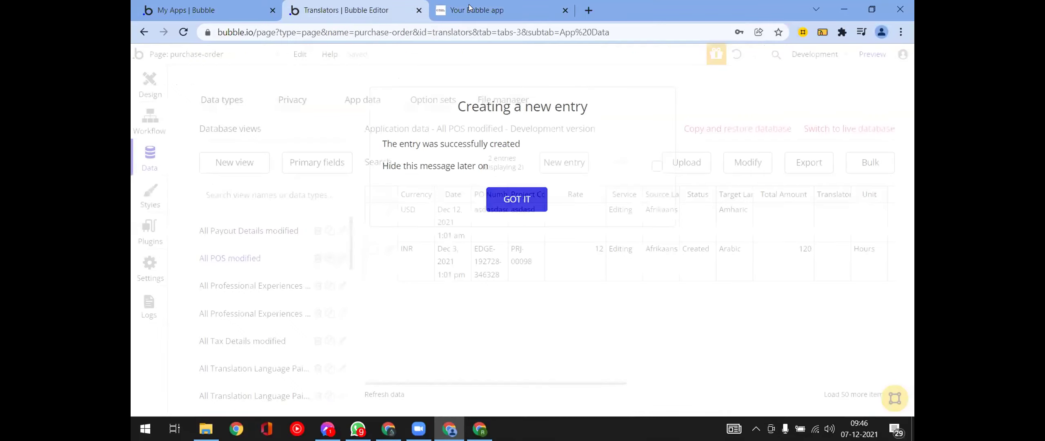
left_click(474, 10)
left_click(184, 32)
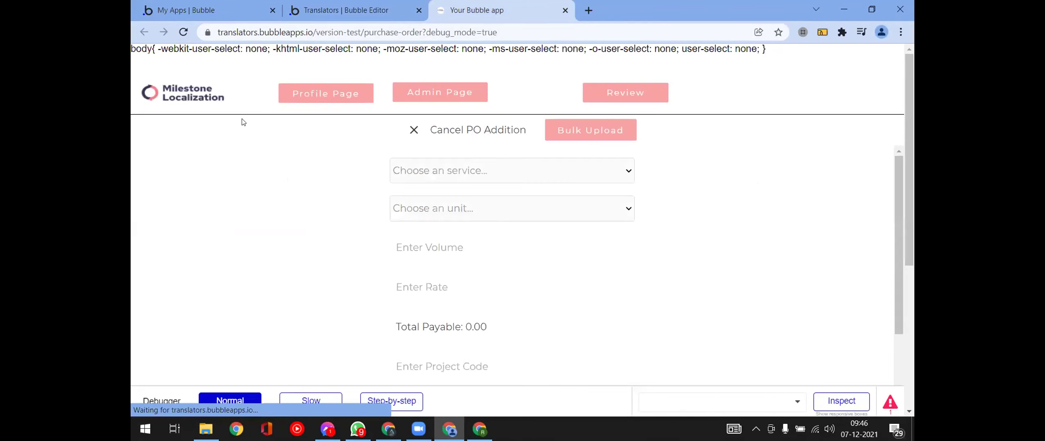
left_click(415, 130)
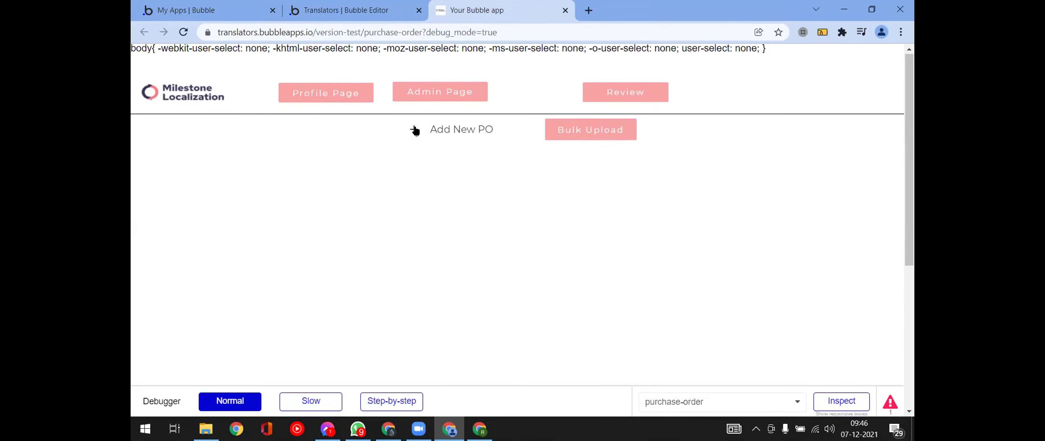
Examine the layout, appearance and Search for POs data source settings of RepeatingGroup PO in the editor.
left_click(349, 9)
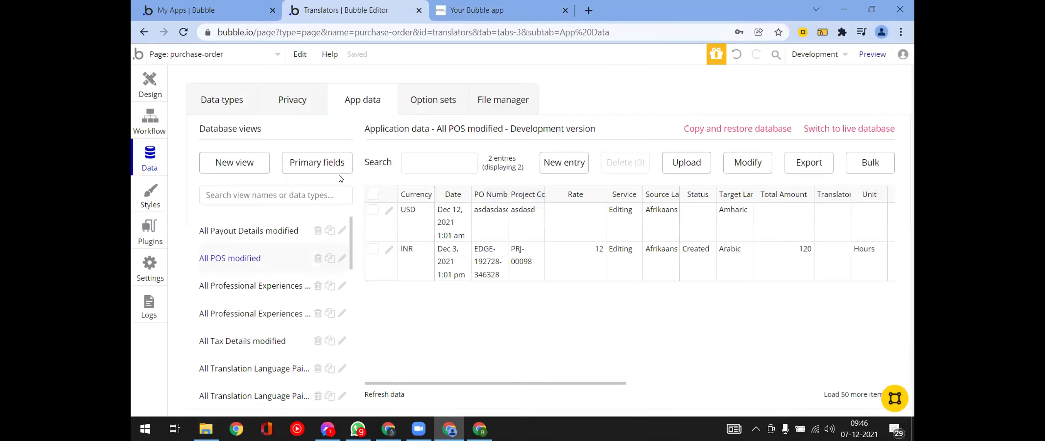
left_click(149, 81)
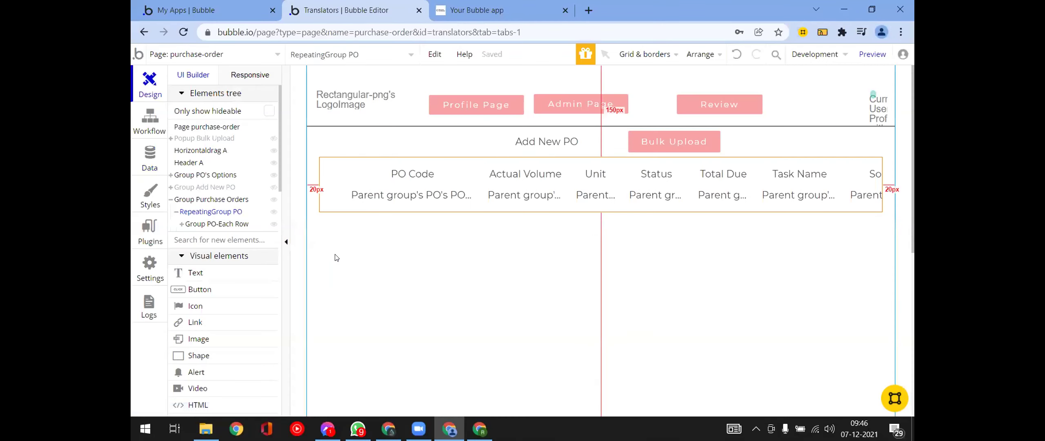
double_click(352, 238)
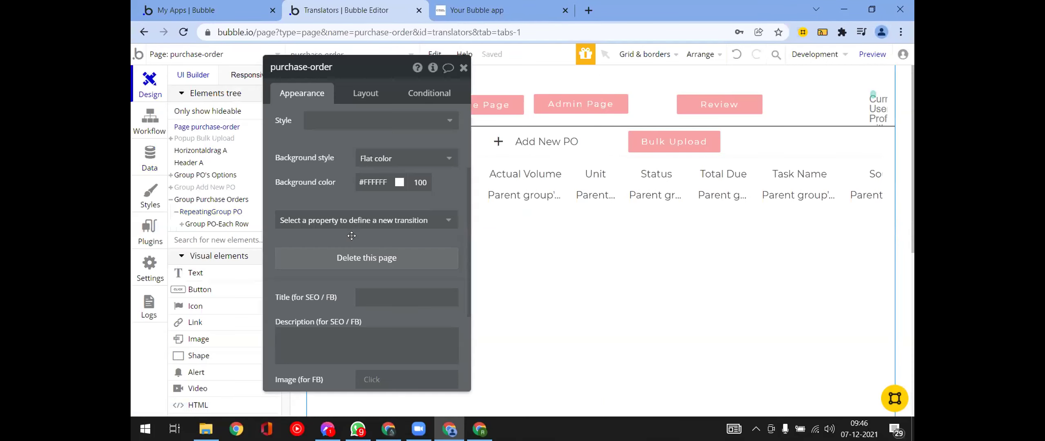
left_click(500, 206)
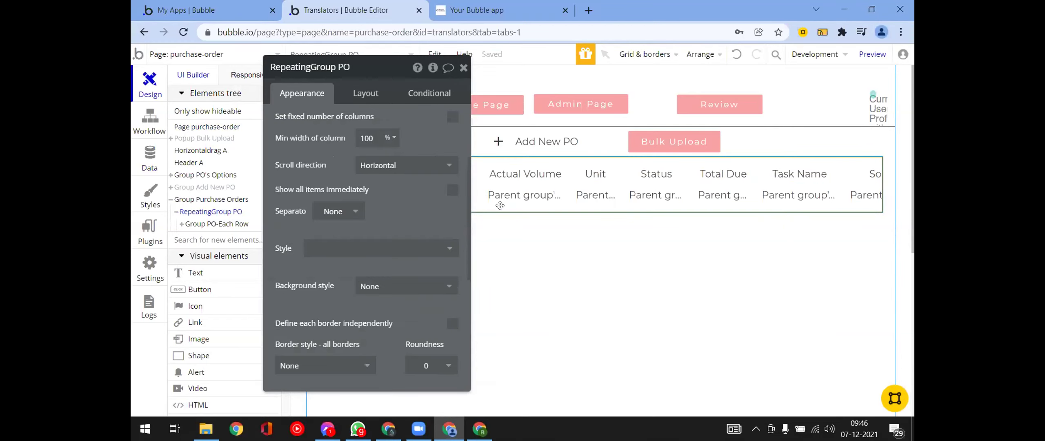
left_click(355, 94)
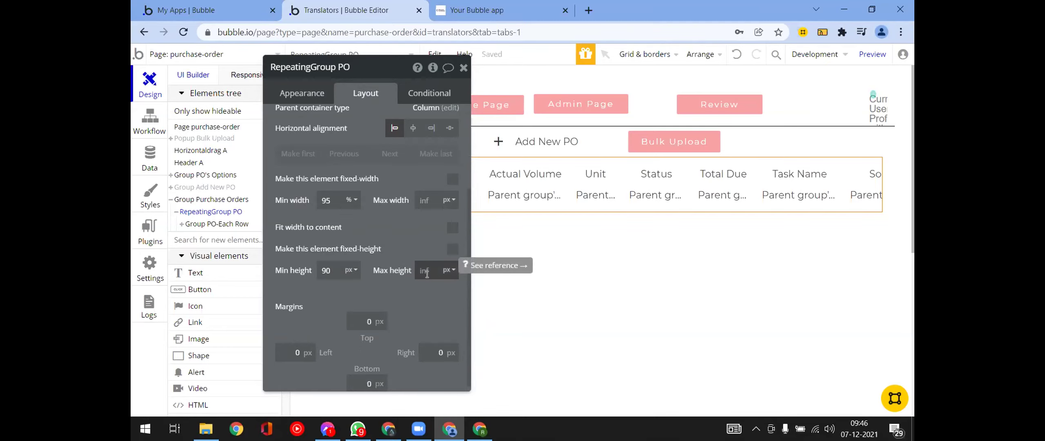
left_click(288, 90)
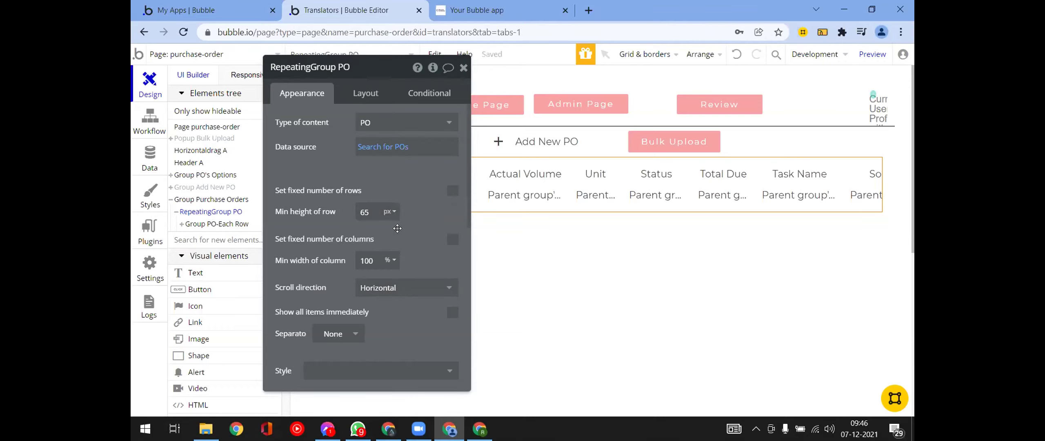
left_click(382, 148)
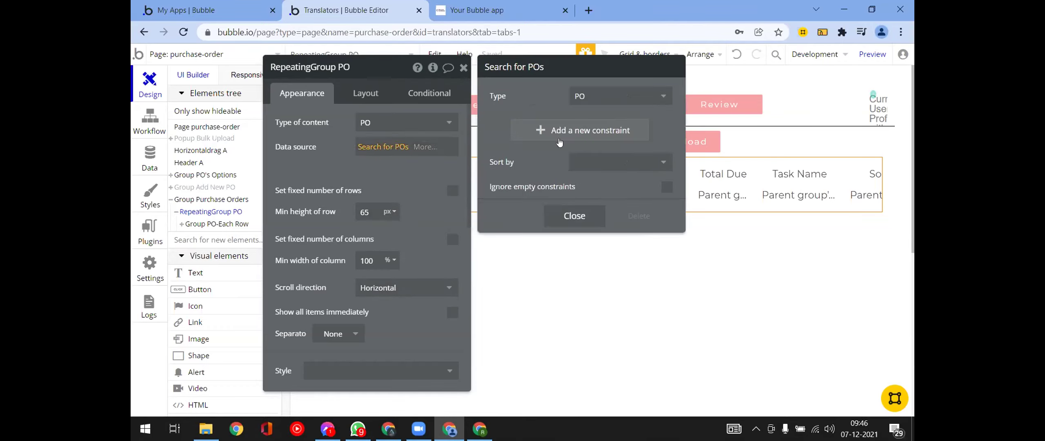
left_click(565, 217)
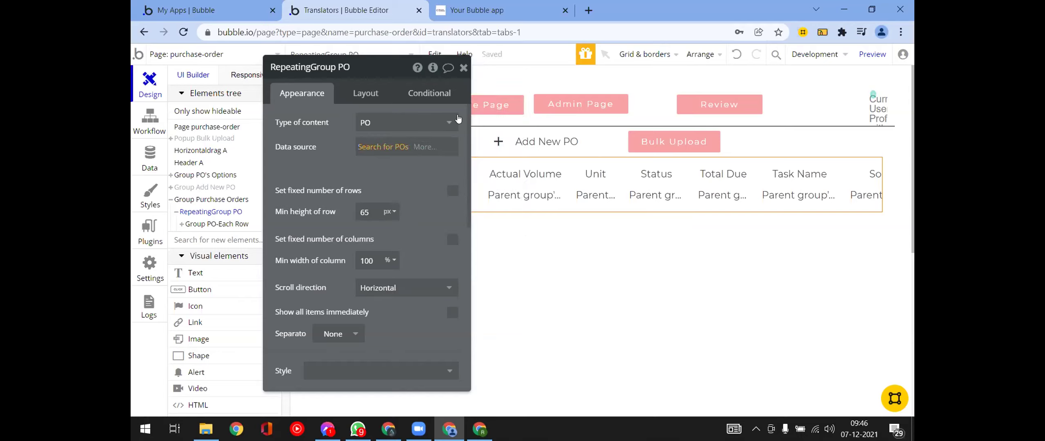
left_click(463, 67)
Inspect the groups nested in Group PO-Each Row and compare them with the PO list in the preview.
left_click(199, 225)
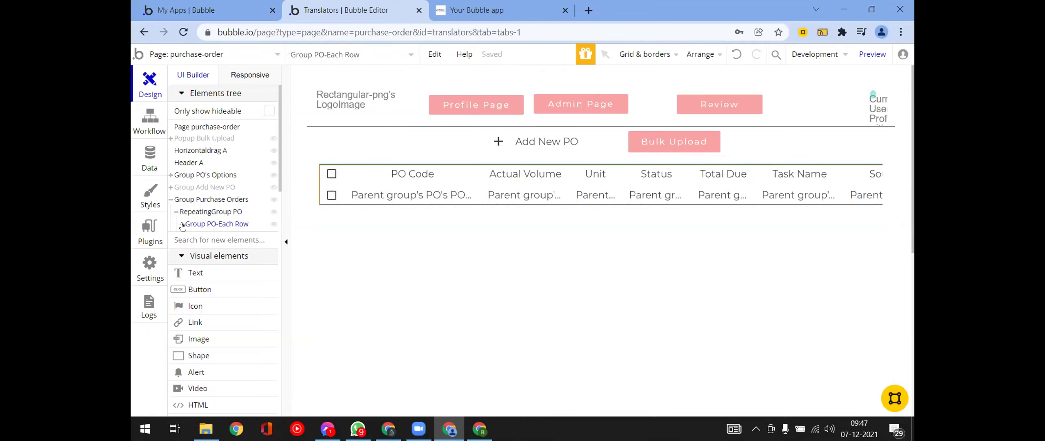
left_click(181, 224)
left_click(210, 237)
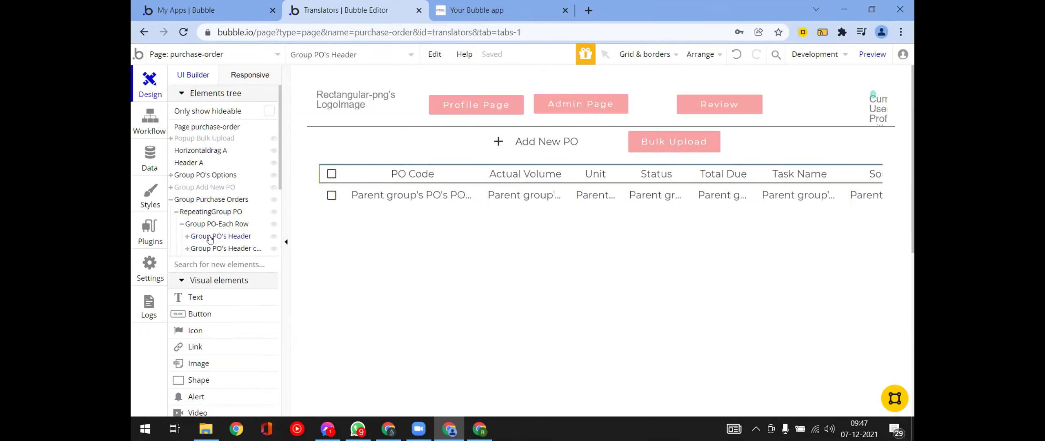
left_click(209, 225)
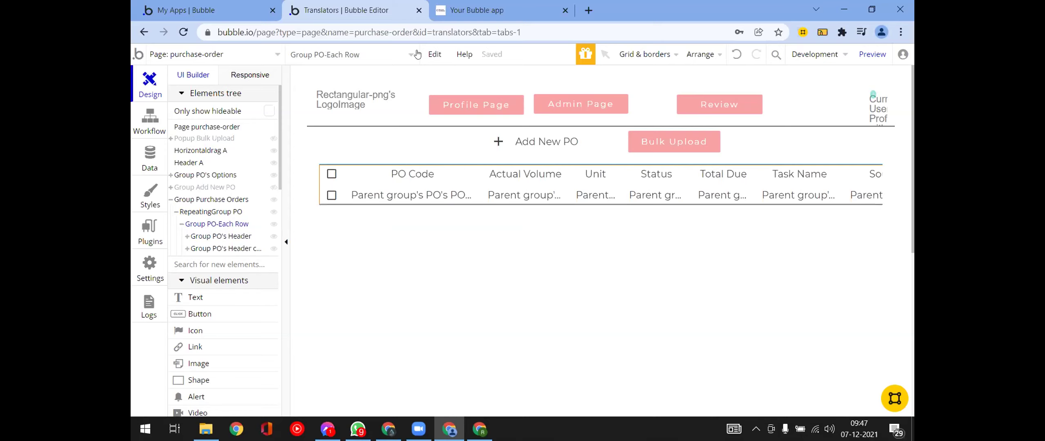
left_click(455, 13)
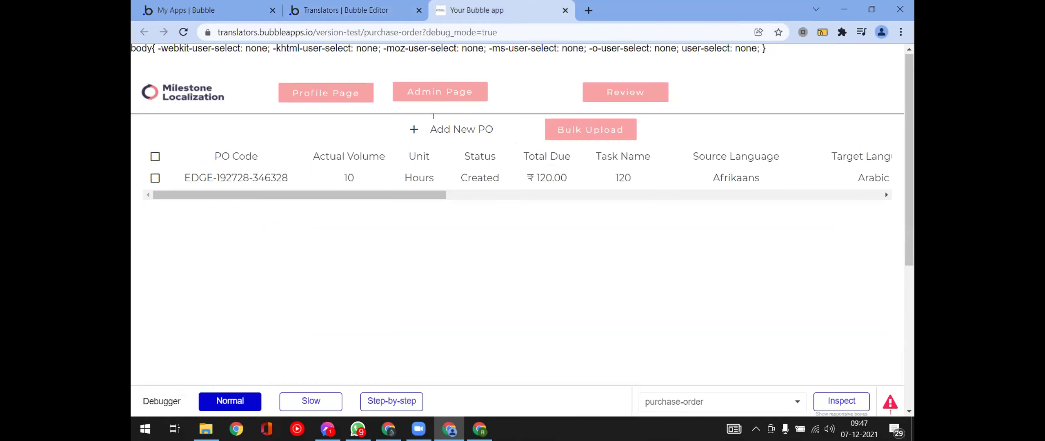
Return to the editor and set the minimum height of RepeatingGroup PO to 150 px.
left_click(346, 12)
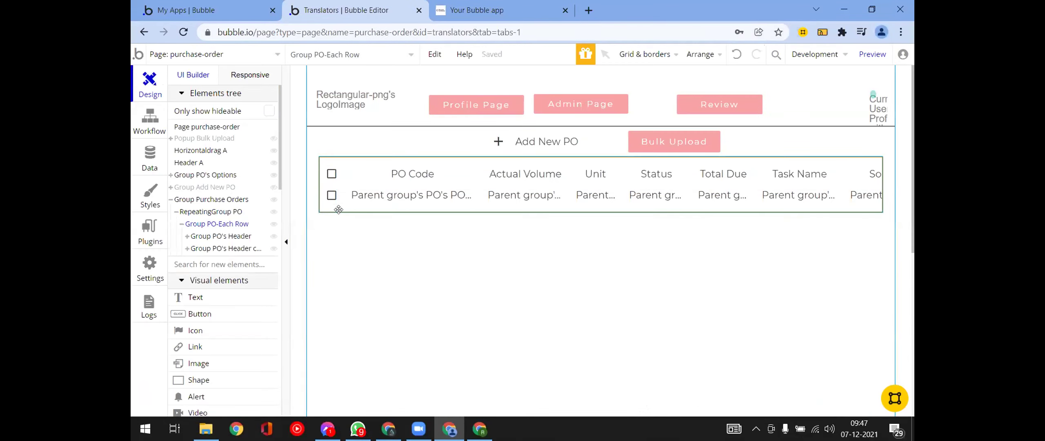
double_click(336, 209)
scroll(352, 286, "down", 3)
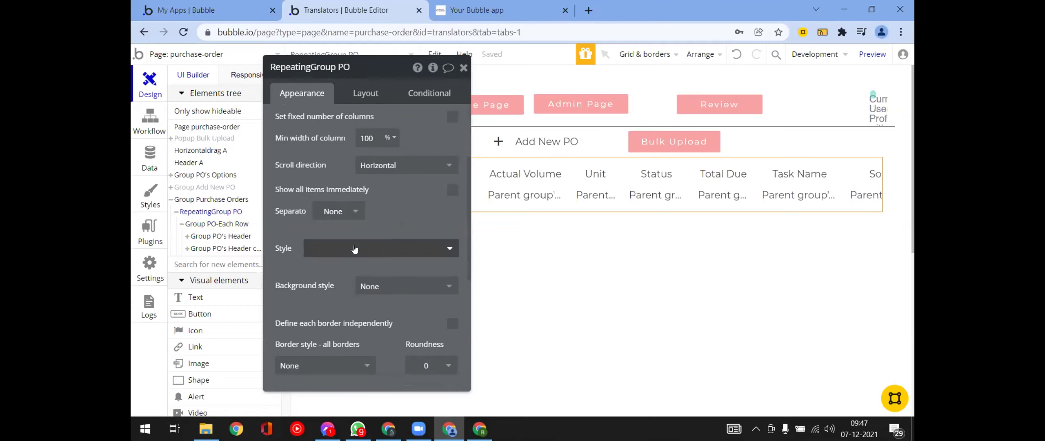
scroll(354, 249, "up", 3)
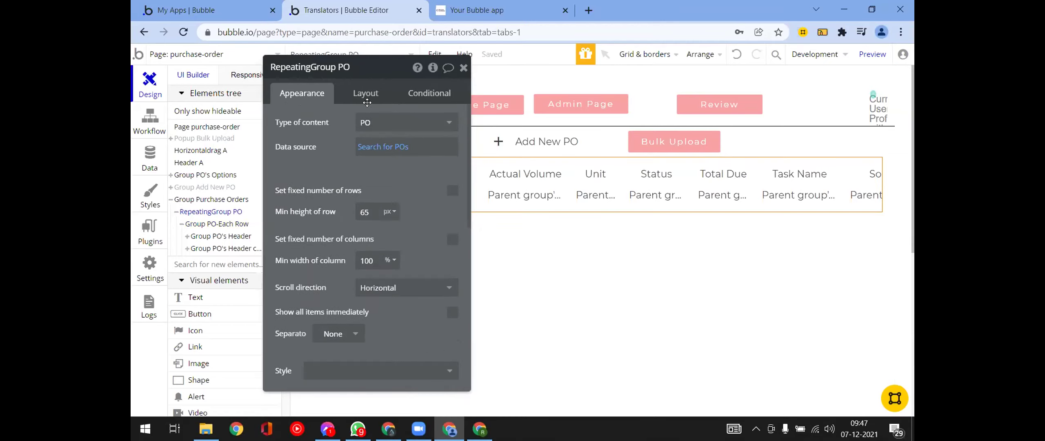
left_click(365, 93)
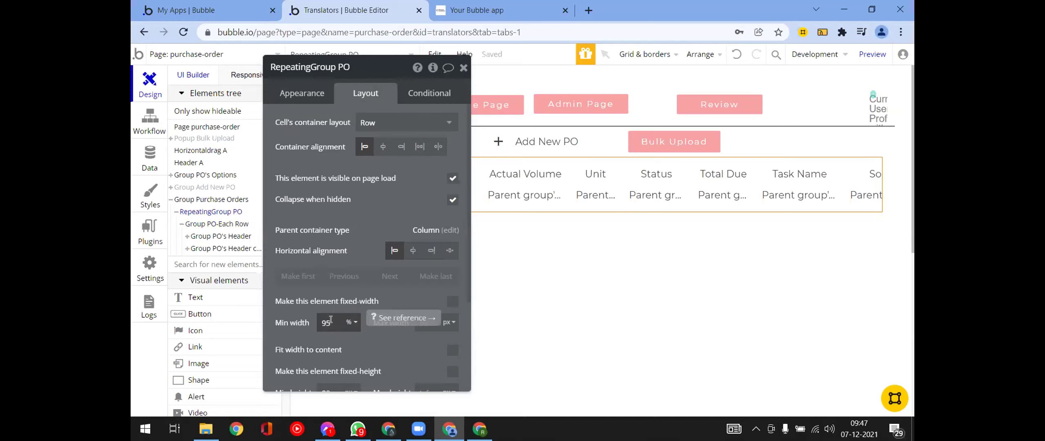
left_click_drag(330, 318, 310, 319)
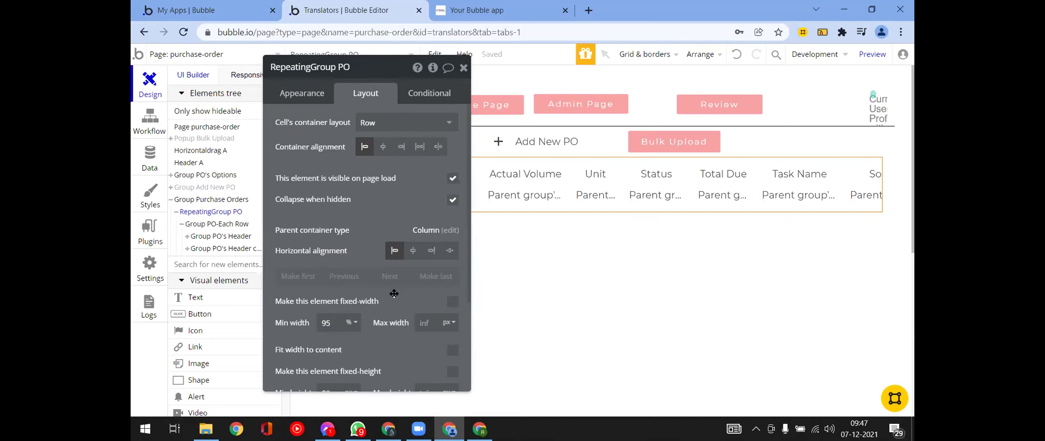
scroll(394, 293, "down", 3)
left_click(329, 263)
key("ctrl+a")
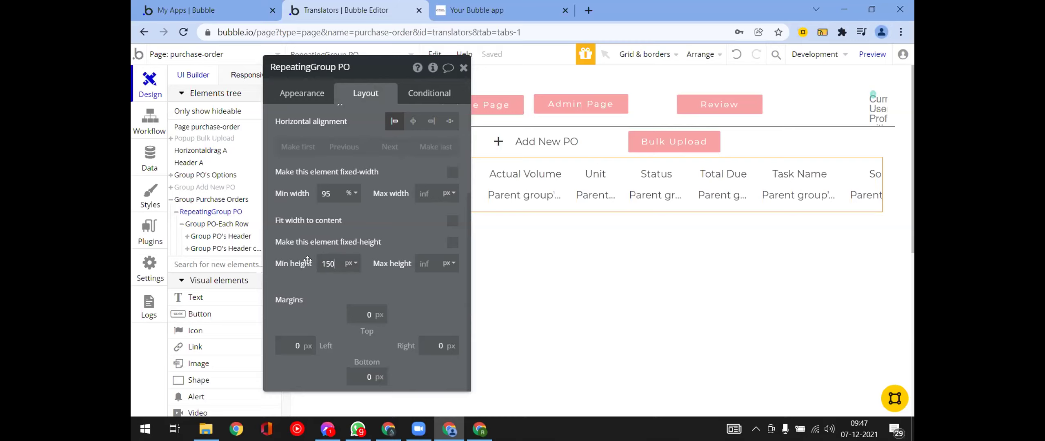
Set Group Purchase Orders' minimum height to 150 px, check it in the reloaded preview, and disable vertical scrolling when content overflows.
left_click(231, 200)
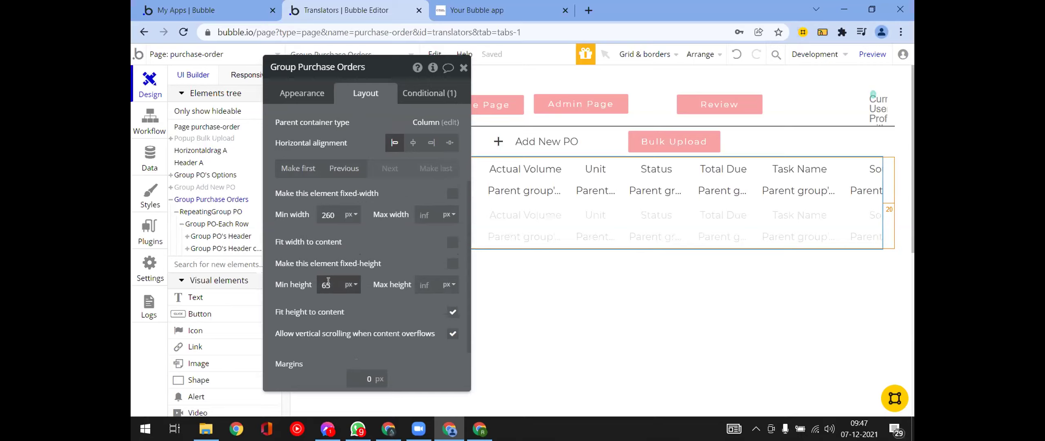
left_click_drag(335, 280, 303, 282)
left_click(468, 12)
key("F5")
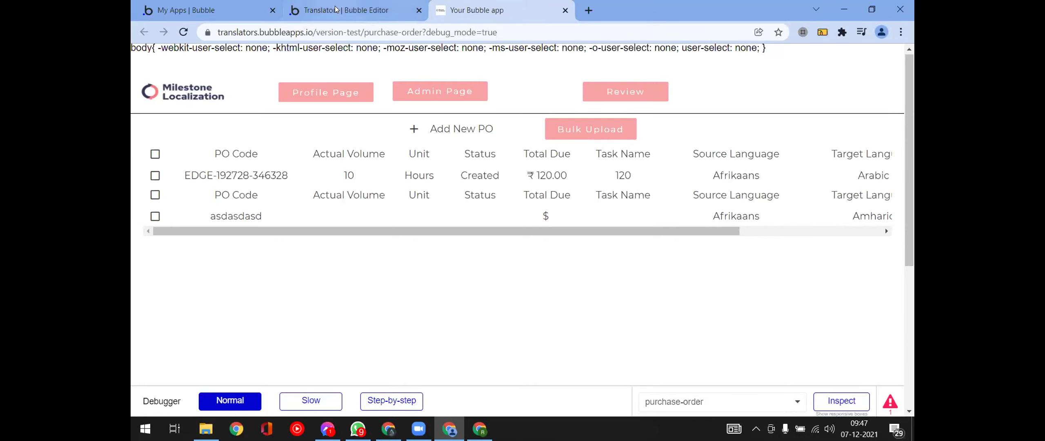
key("ctrl+shift+Tab")
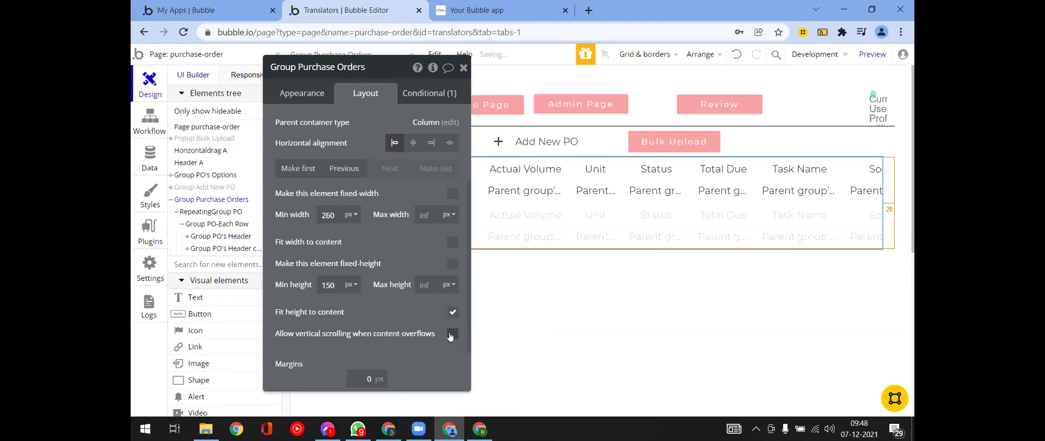
Set RepeatingGroup PO's minimum height to 100% and refresh the purchase-order preview to check the list.
left_click(199, 212)
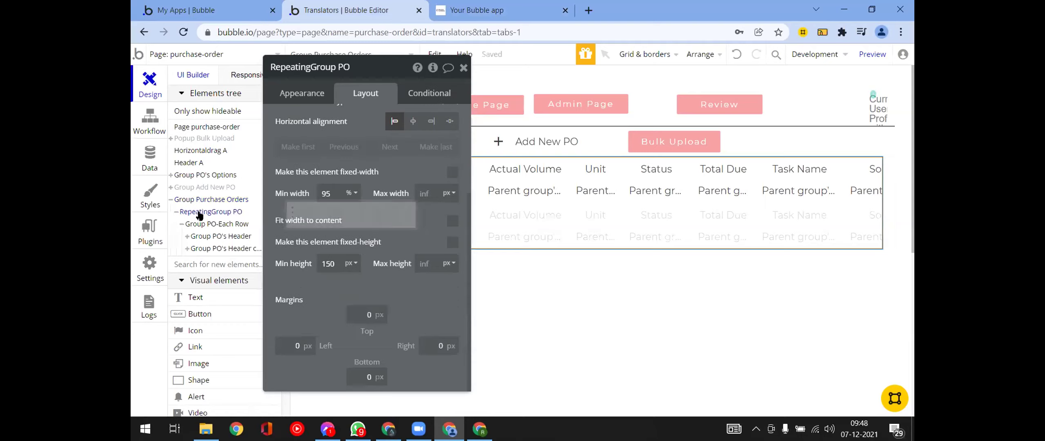
left_click(347, 265)
left_click(350, 301)
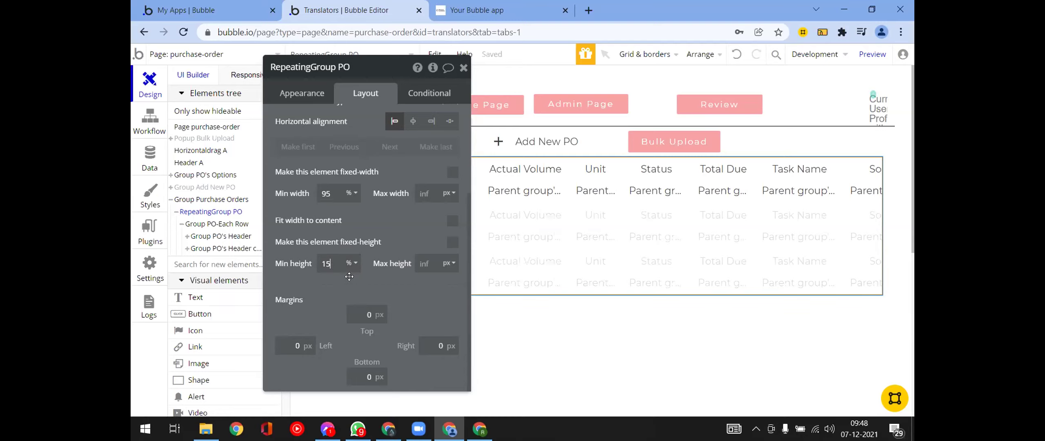
left_click(344, 271)
type("00")
left_click(471, 11)
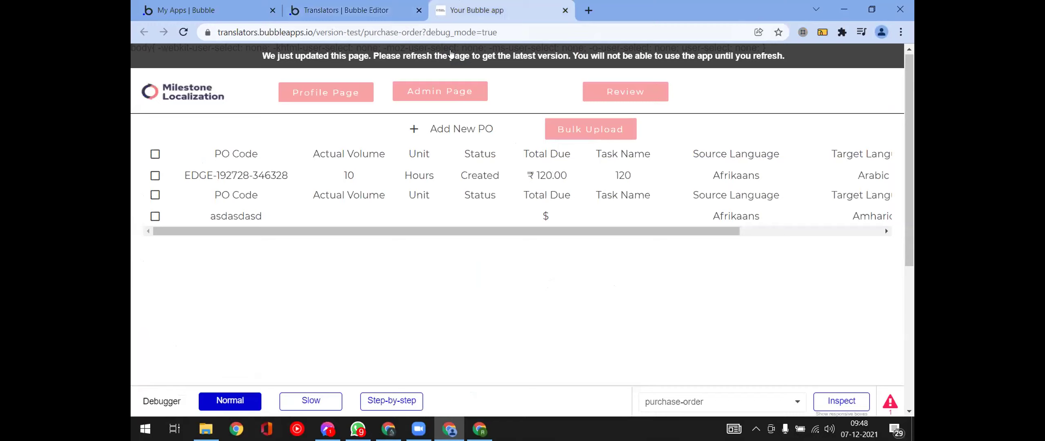
left_click(450, 54)
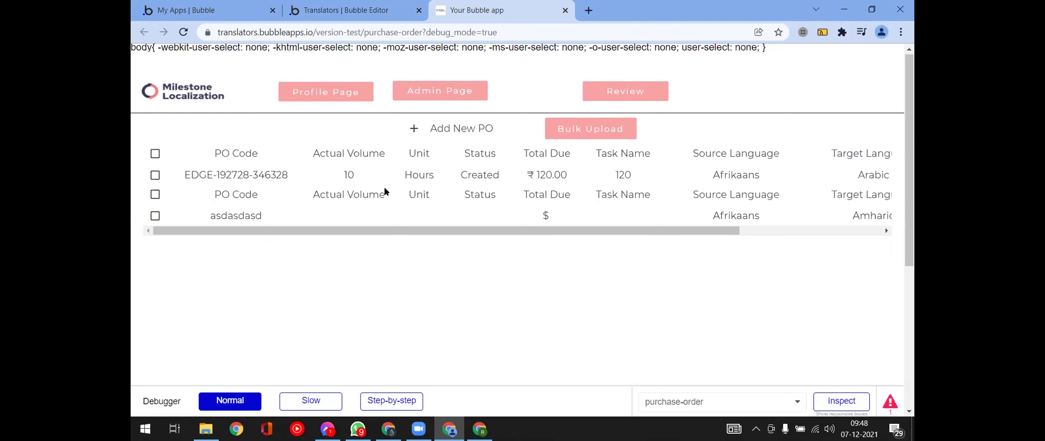
Toggle the element visibility setting in Group PO's Header condition for cells whose index is not 1.
left_click(301, 6)
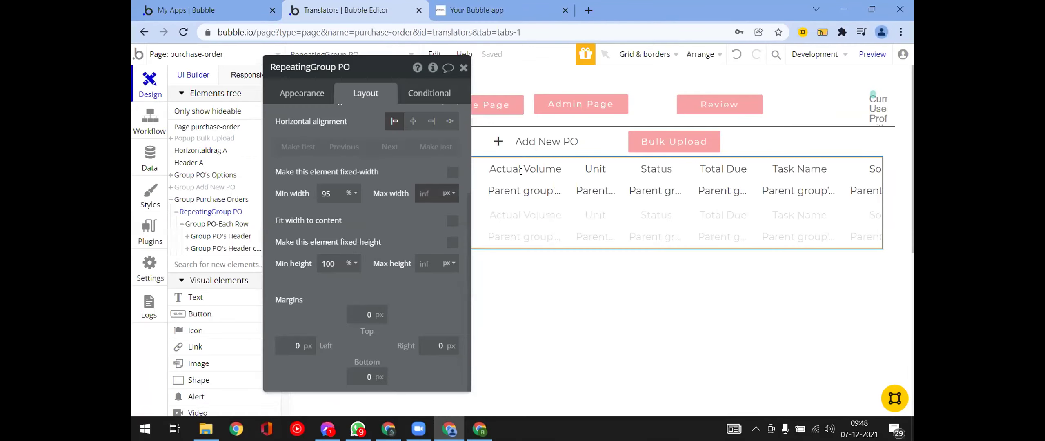
left_click(483, 168)
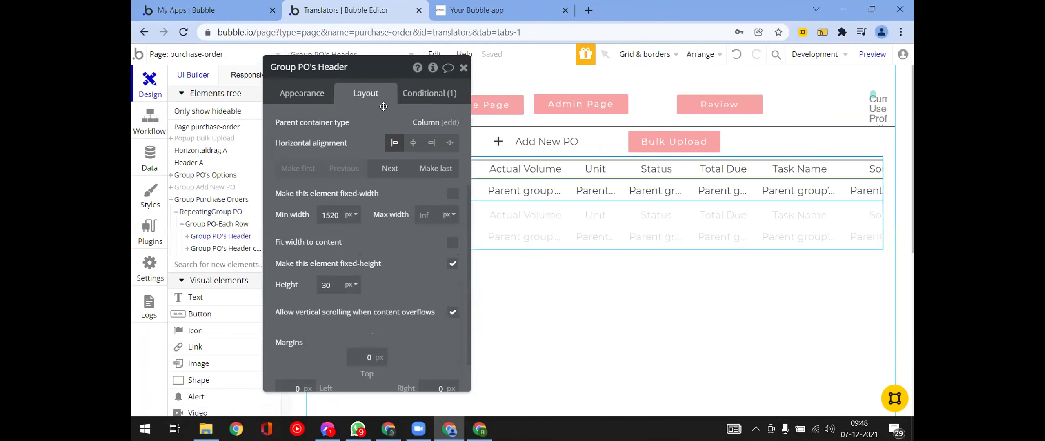
left_click(428, 93)
left_click(441, 157)
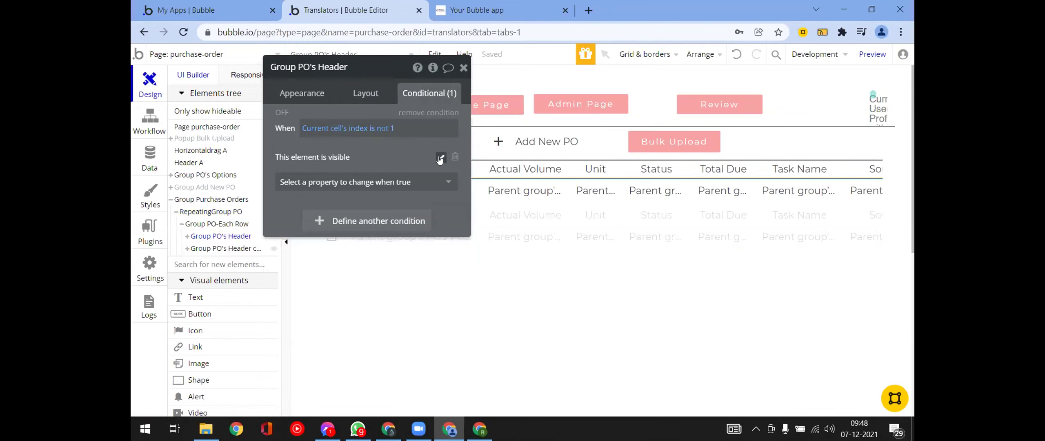
left_click(463, 68)
Review RepeatingGroup PO's appearance and layout settings alongside the layout settings of its parent, Group Purchase Orders.
left_click(210, 211)
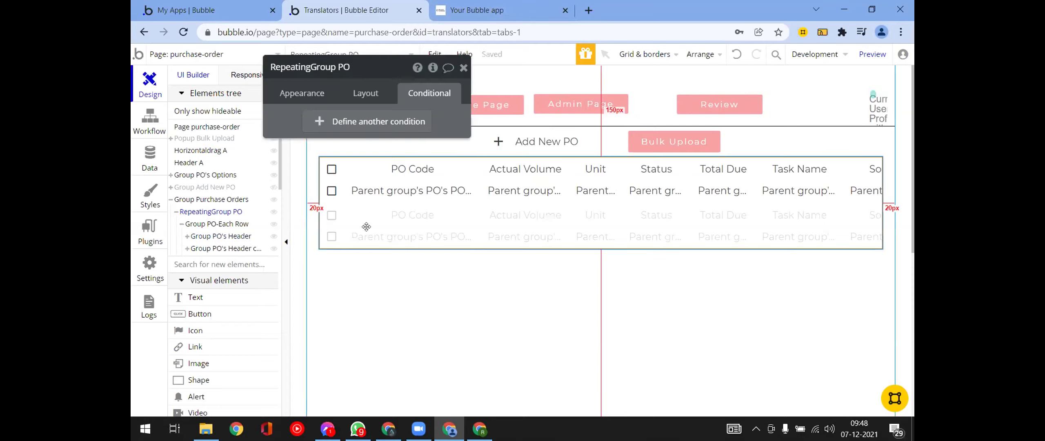
left_click(310, 93)
left_click_drag(323, 163, 267, 140)
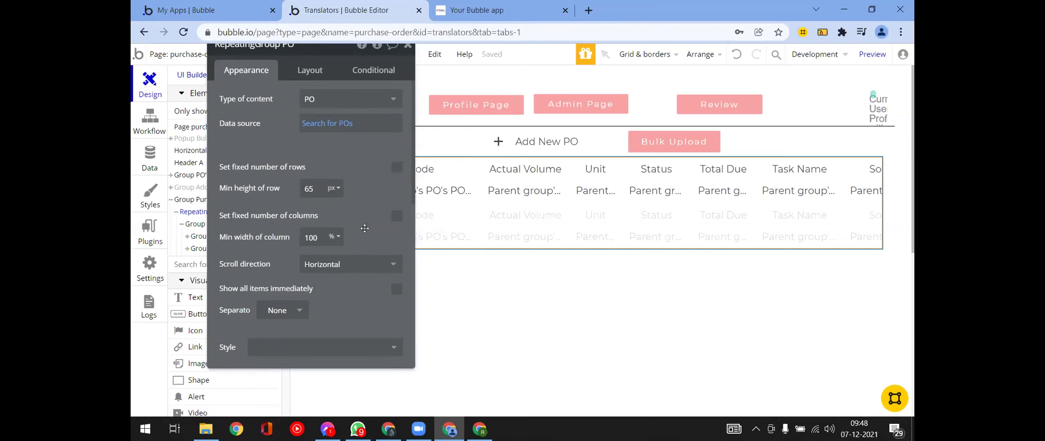
left_click(311, 76)
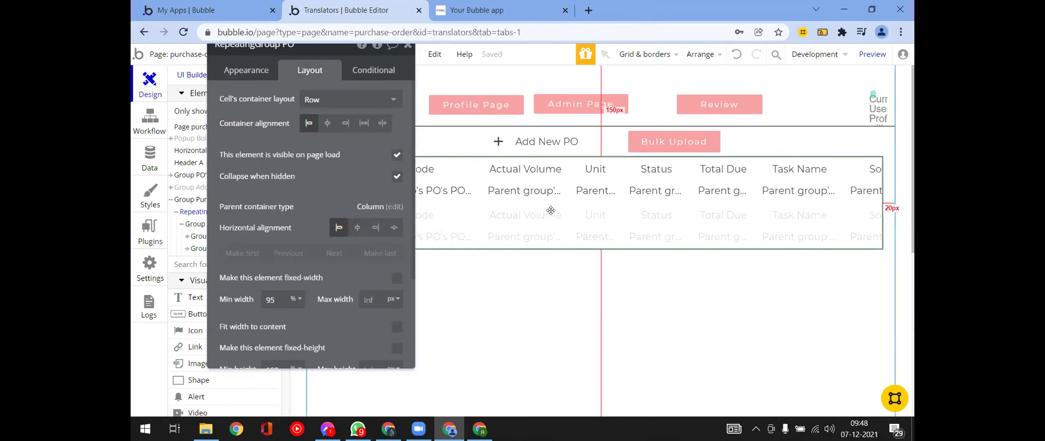
scroll(286, 310, "down", 3)
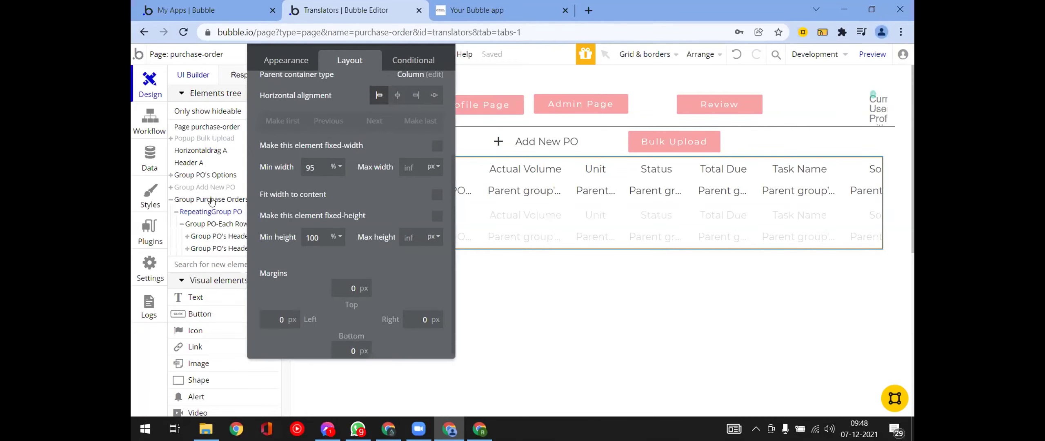
left_click(211, 200)
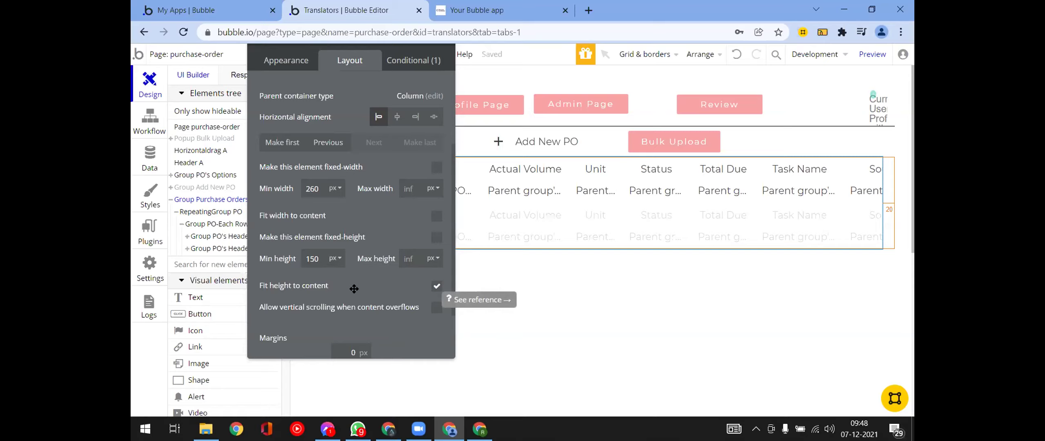
Keep RepeatingGroup PO without a fixed height and set its minimum height to 0 px.
left_click(206, 212)
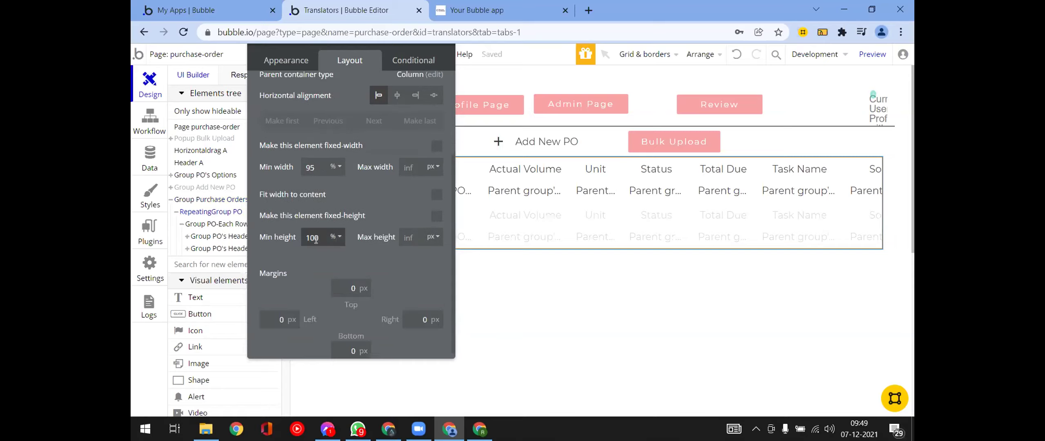
left_click(435, 217)
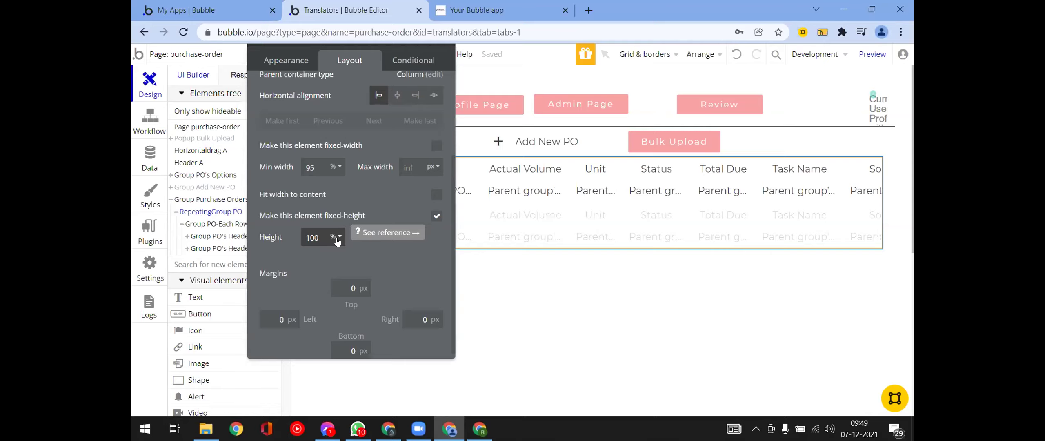
left_click(436, 219)
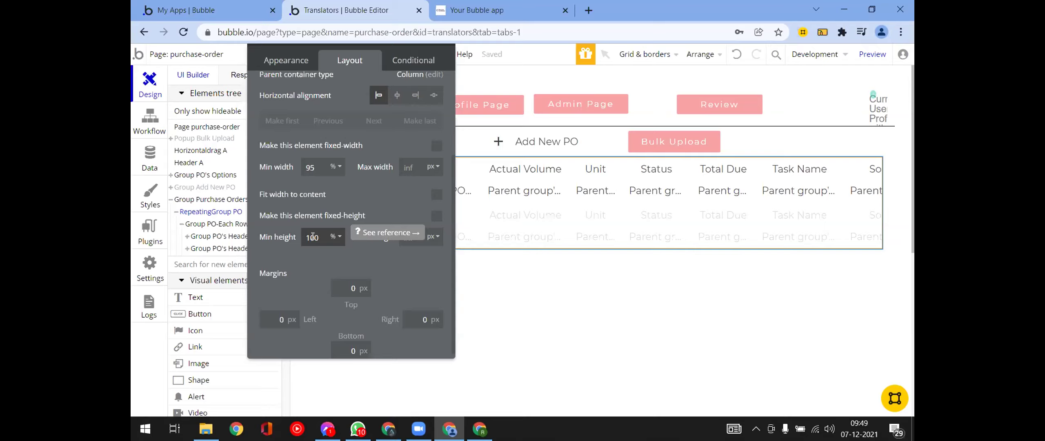
left_click(340, 239)
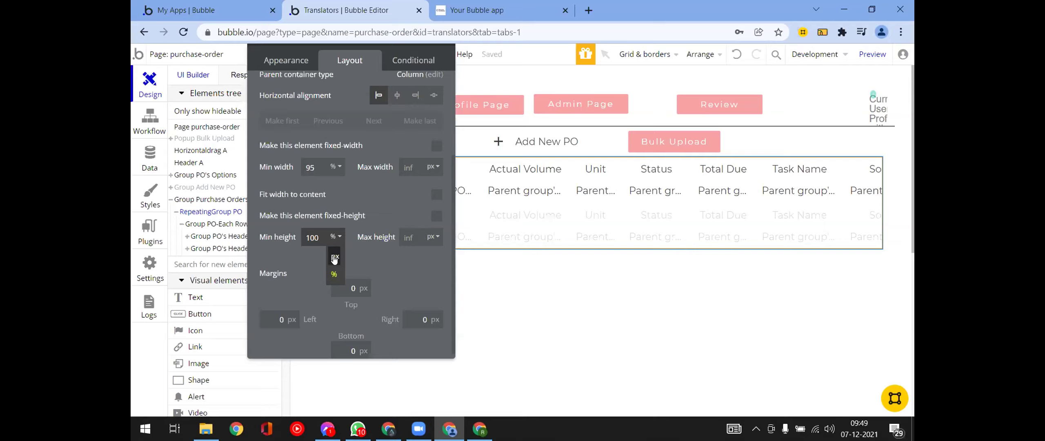
left_click(334, 258)
left_click(323, 241)
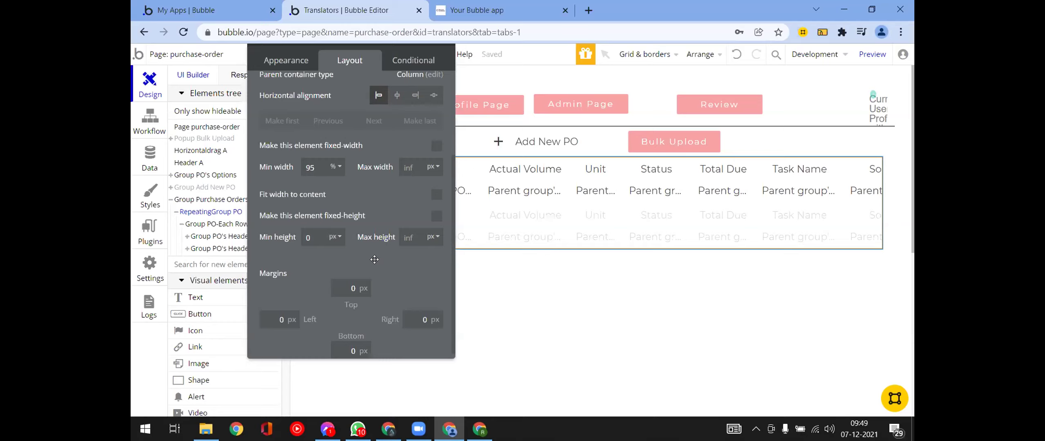
Try minimum heights of 90 px and 0 px on Group Purchase Orders, and refresh the preview to check the list.
left_click(217, 201)
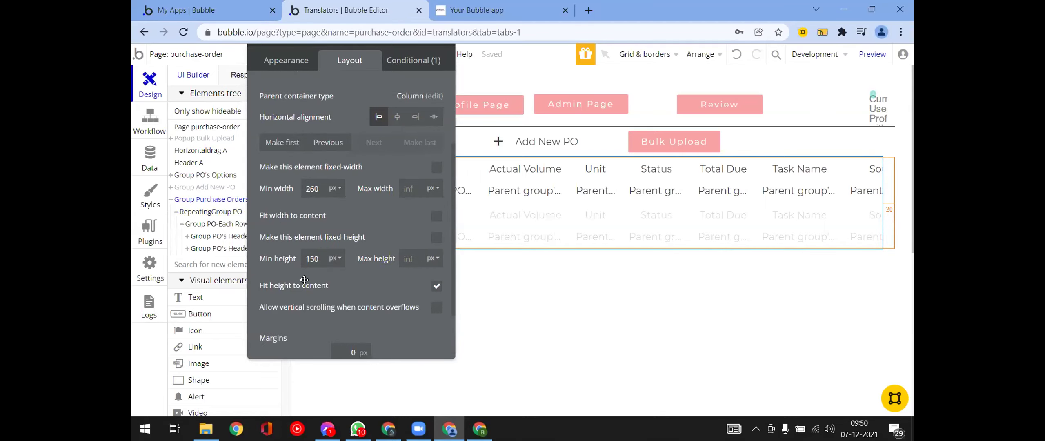
left_click(319, 257)
key("ctrl+a")
type("9")
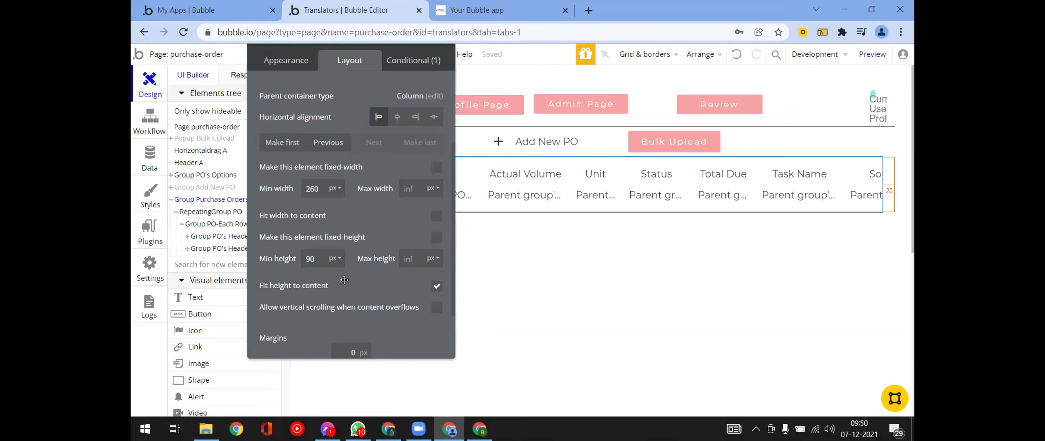
double_click(303, 257)
type("0")
left_click(331, 282)
left_click(474, 13)
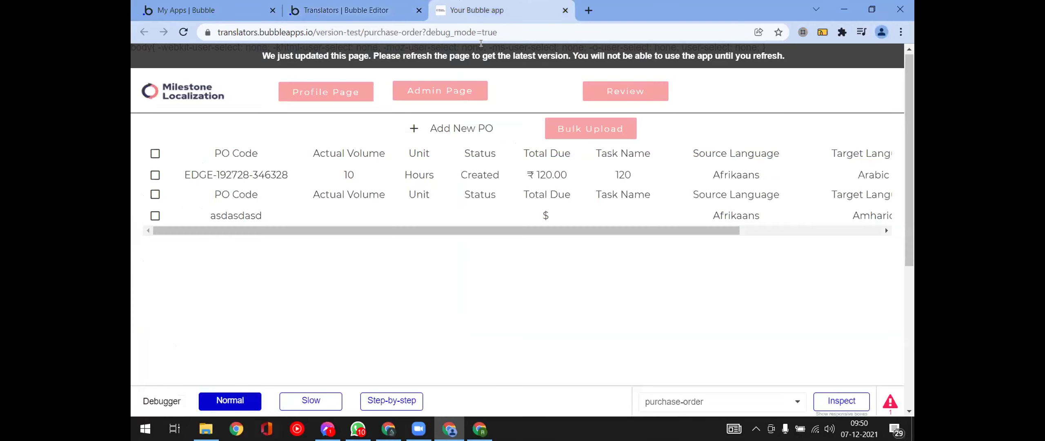
left_click(481, 61)
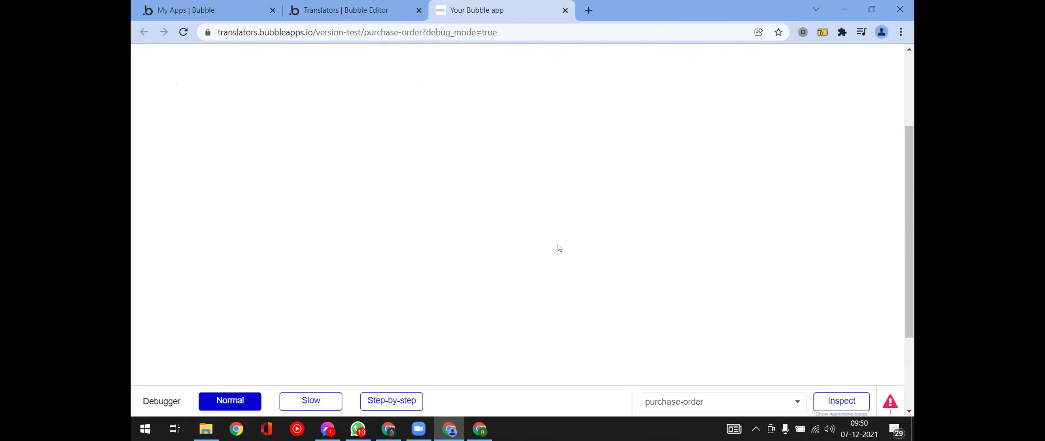
Set Group Purchase Orders' minimum height to 90 px and check the PO list in the preview with the addition form dismissed.
left_click(354, 13)
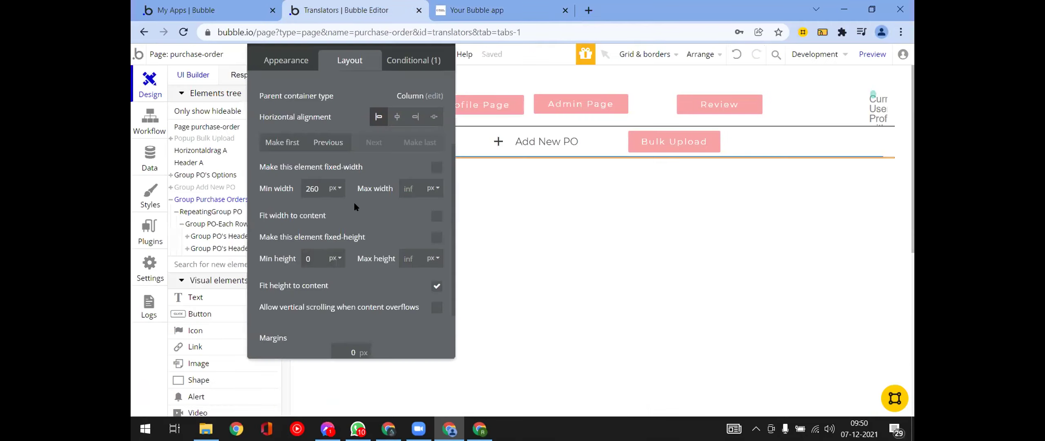
left_click(305, 256)
type("9")
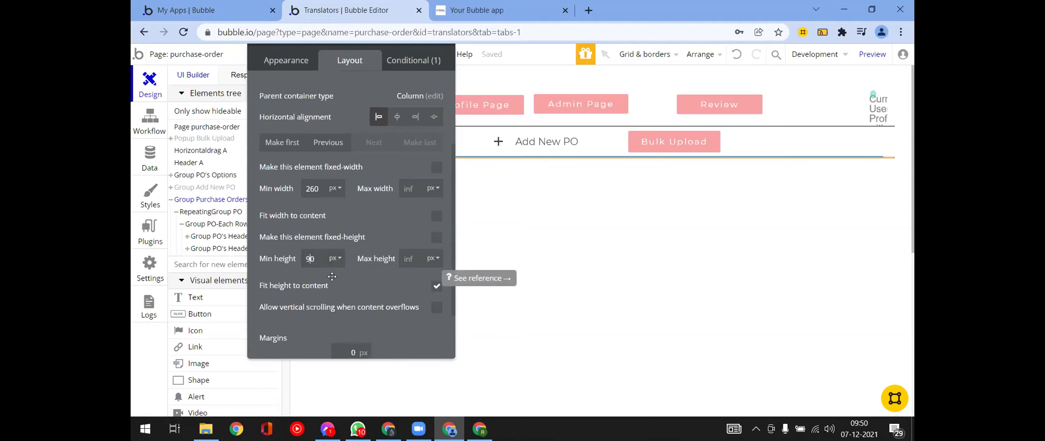
left_click(489, 9)
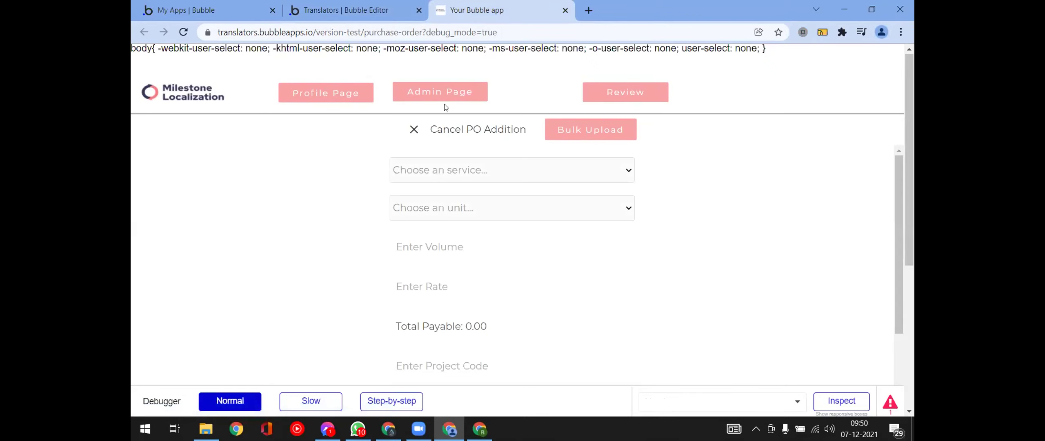
left_click(412, 130)
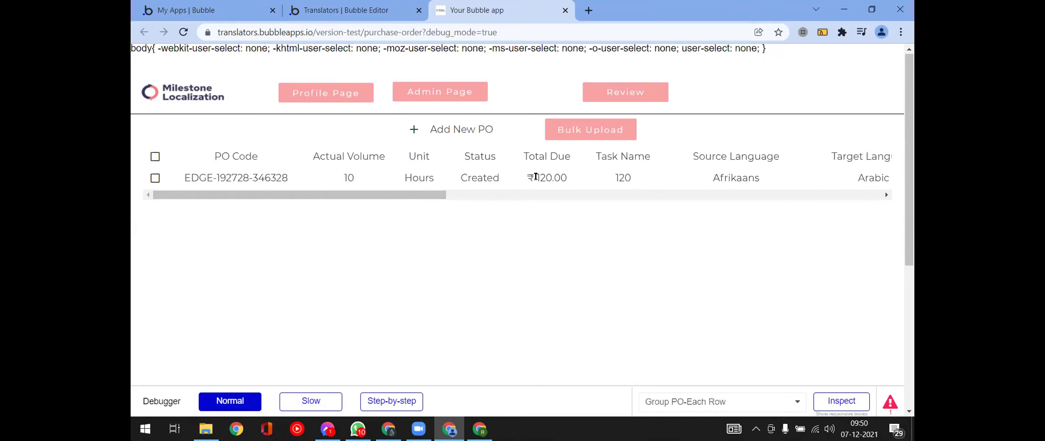
left_click(372, 15)
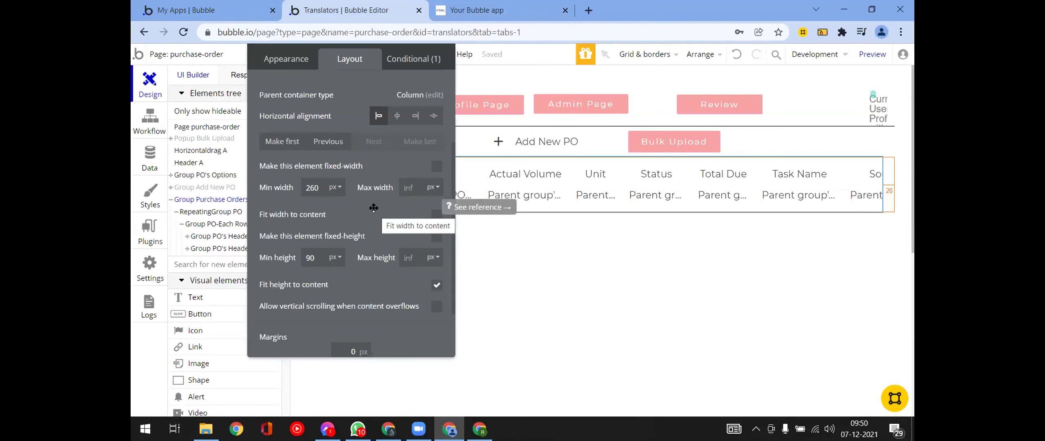
Close Group Purchase Orders' properties and check the PO list's horizontal scrolling in the preview.
left_click_drag(367, 82, 374, 157)
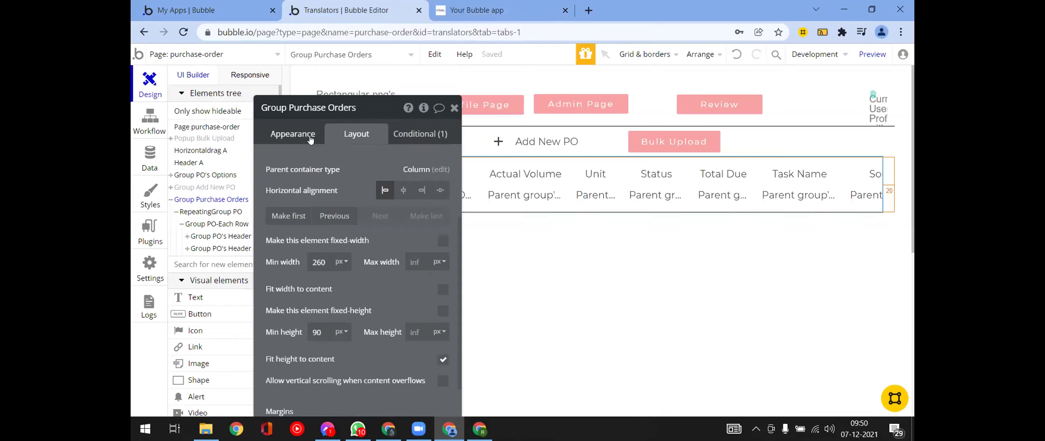
left_click(454, 108)
left_click(482, 13)
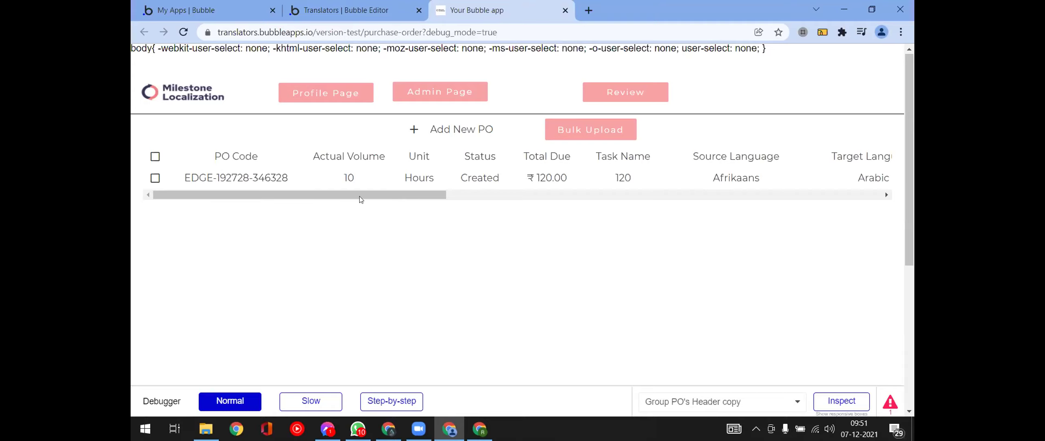
left_click(463, 194)
left_click_drag(532, 193, 203, 222)
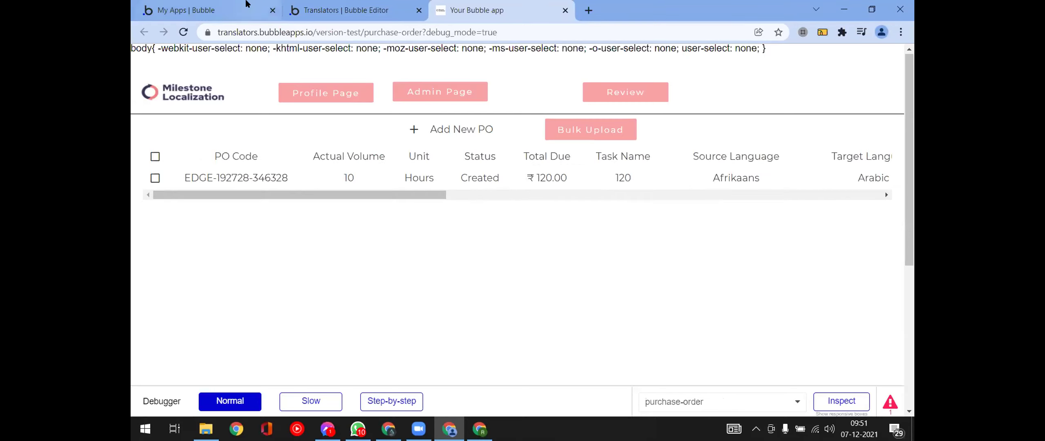
Return to the editor and examine the layout settings of RepeatingGroup PO.
key("ctrl+shift+Tab")
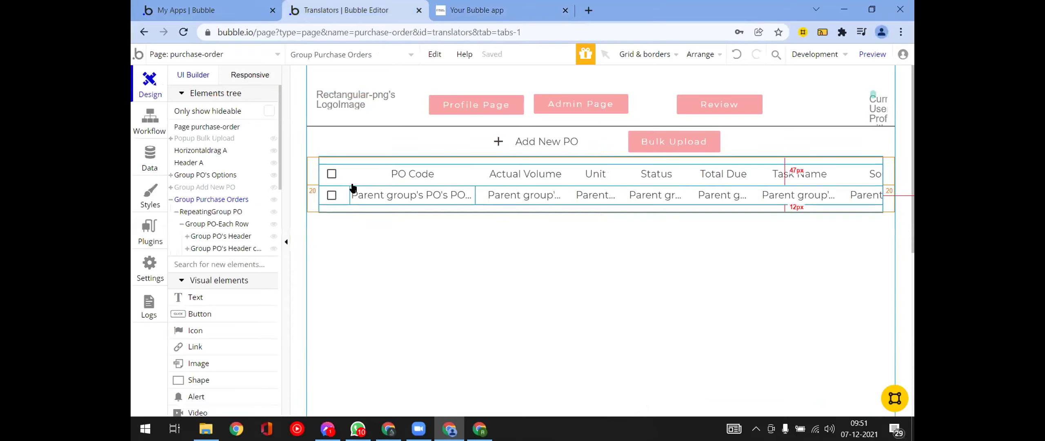
left_click(347, 204)
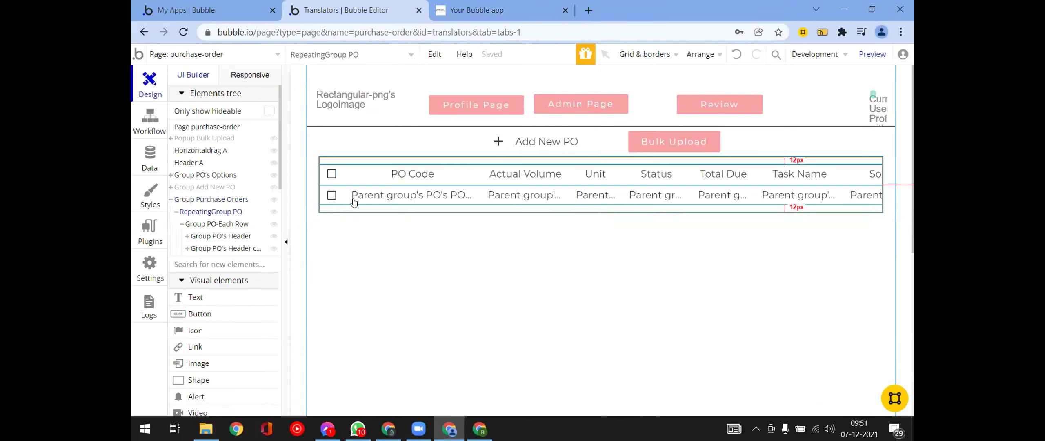
left_click(222, 223)
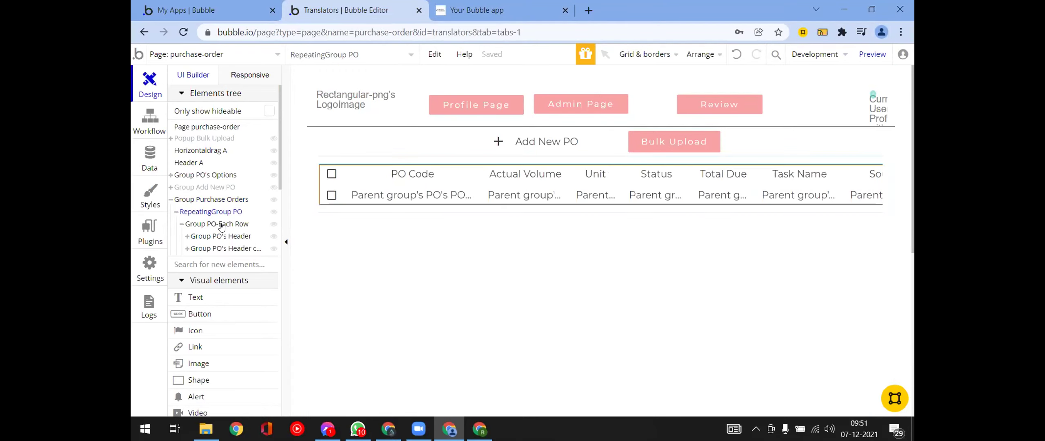
left_click(351, 203)
double_click(351, 204)
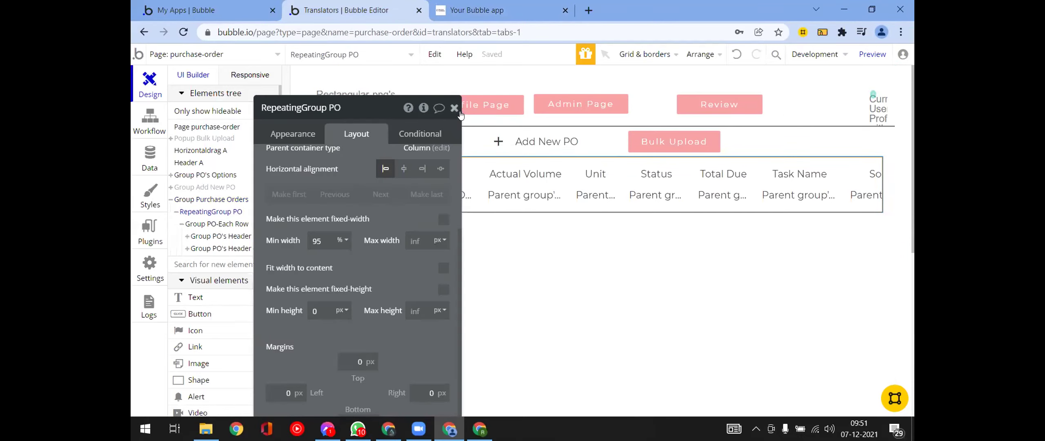
key("Escape")
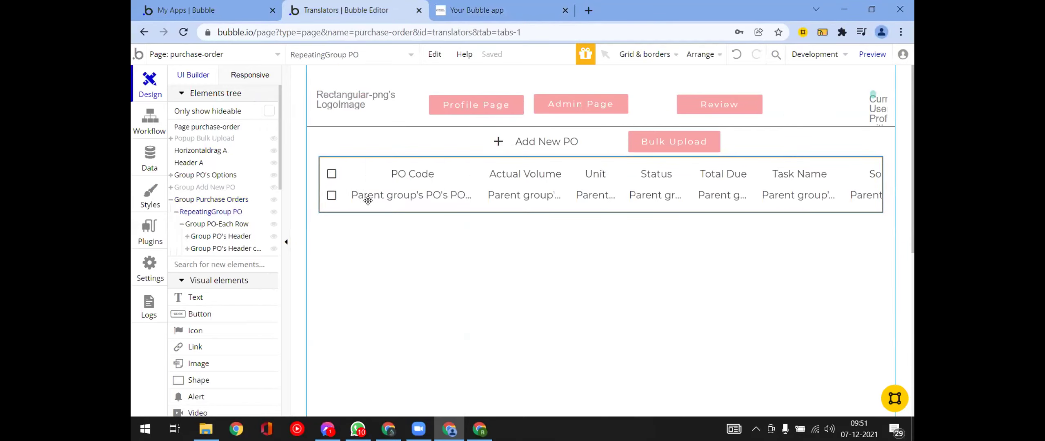
double_click(358, 158)
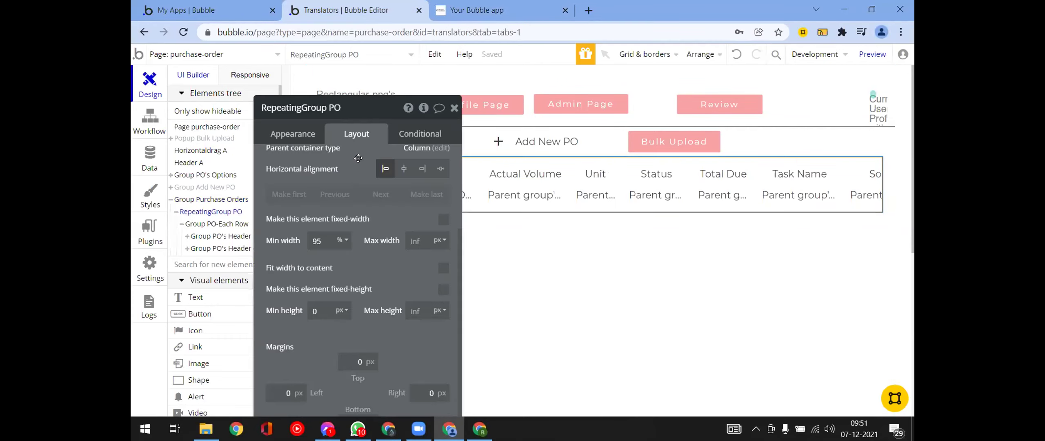
Review the layout settings of Group PO-Each Row, Group PO's Header, and the PO code heading and value texts.
left_click(236, 225)
scroll(359, 186, "up", 3)
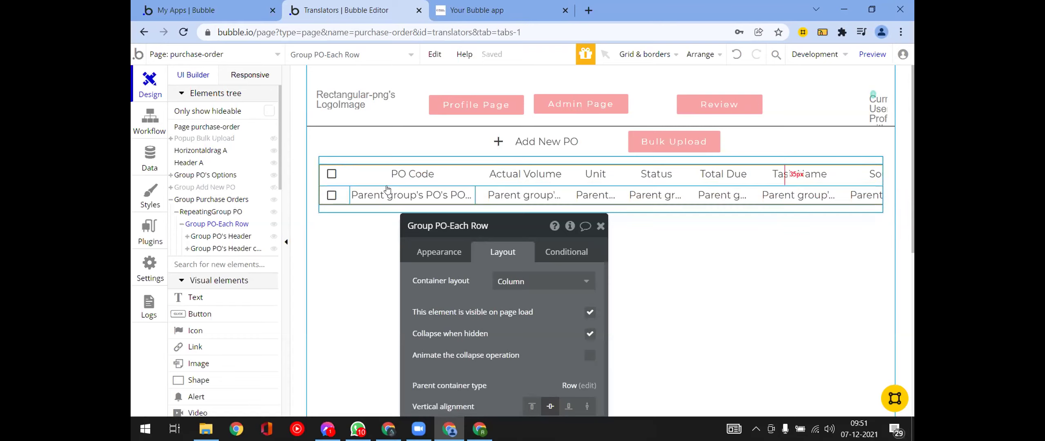
left_click(344, 177)
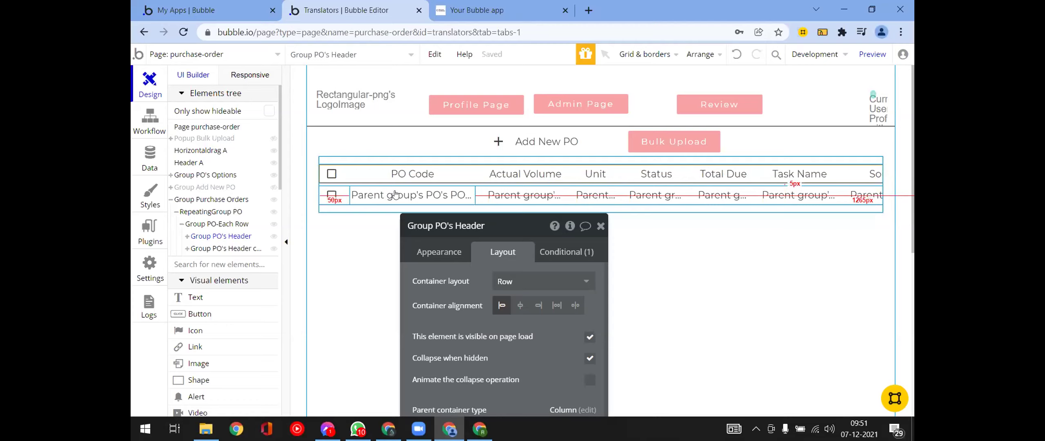
left_click(411, 174)
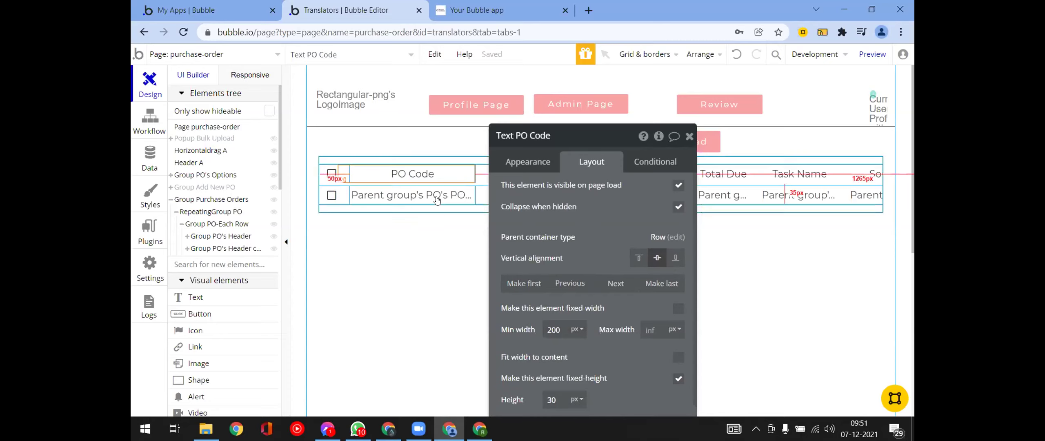
left_click(388, 195)
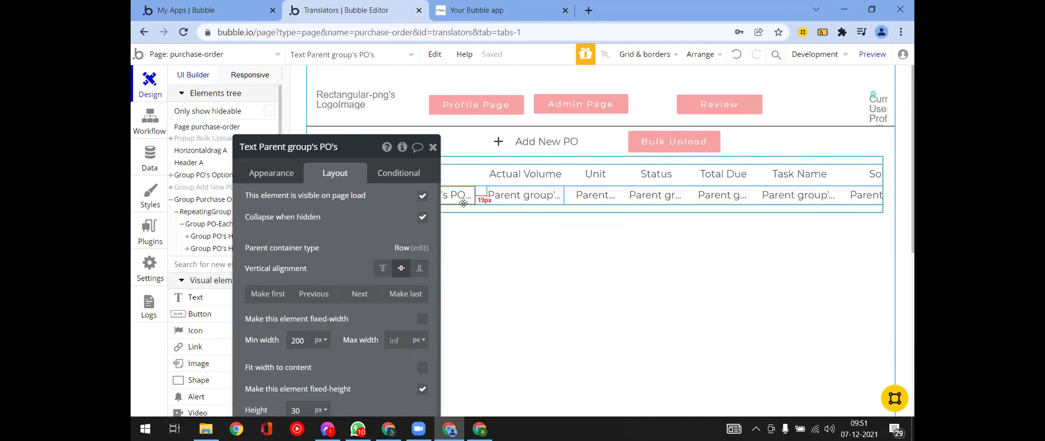
Examine the PO entries in the preview from the first column to the last and back.
left_click(490, 10)
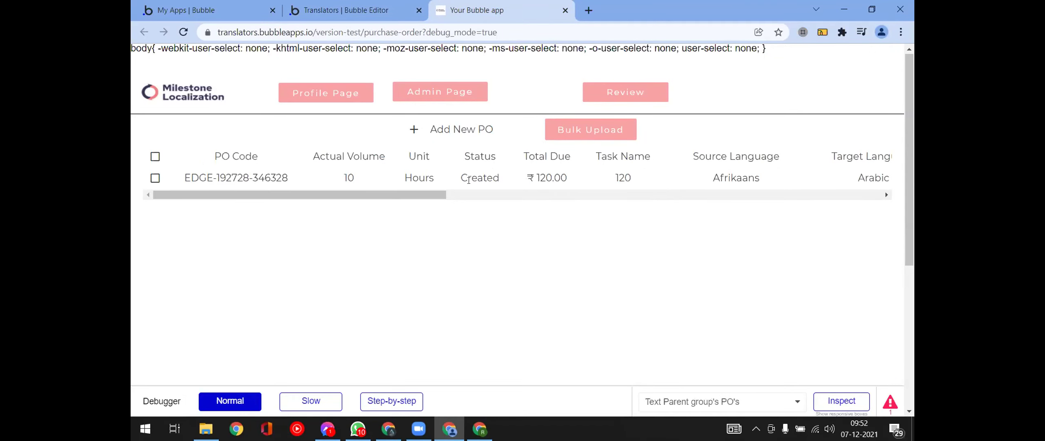
left_click_drag(433, 192, 315, 217)
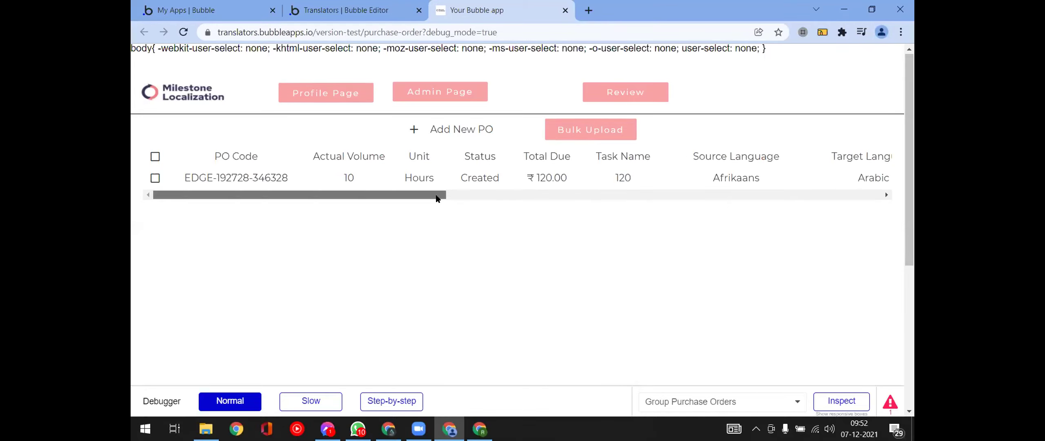
left_click(612, 197)
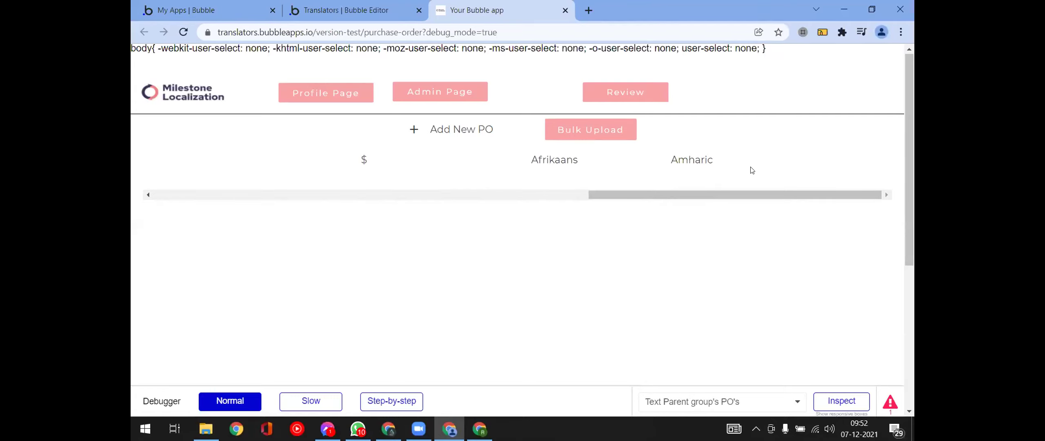
left_click_drag(726, 196, 206, 215)
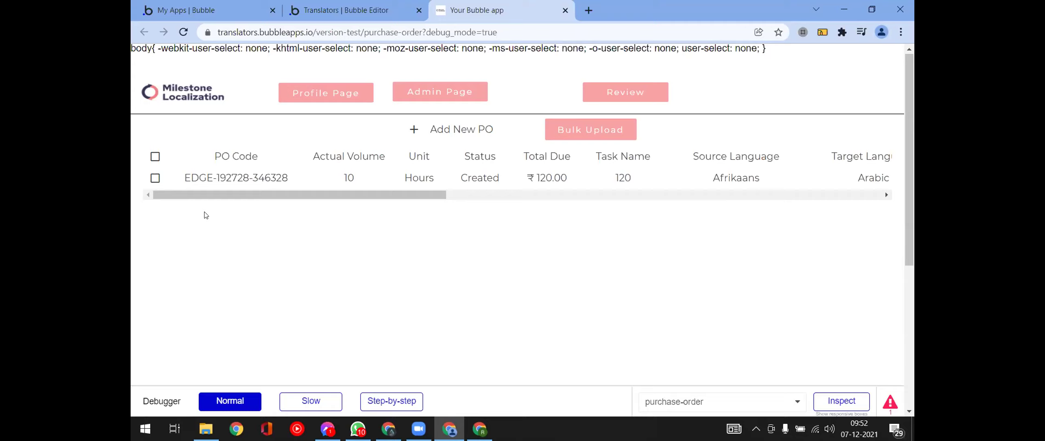
left_click(195, 178)
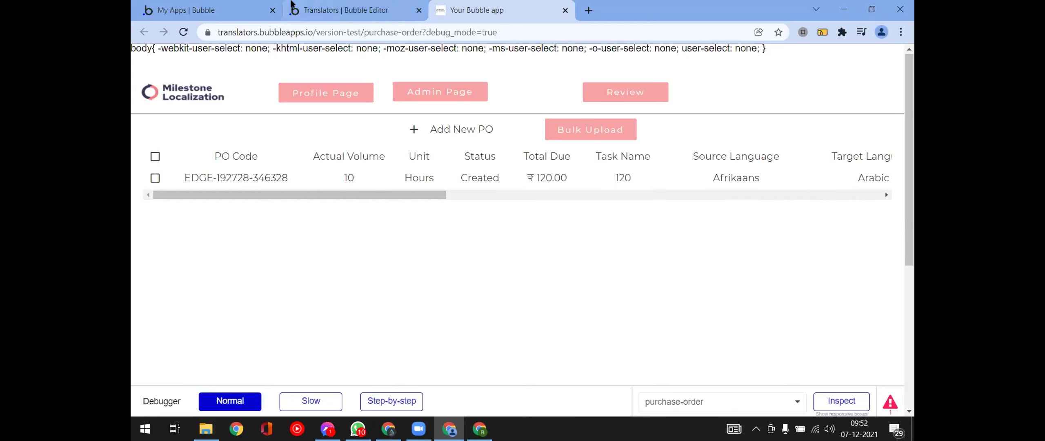
Set the minimum height of Group Purchase Orders to 150 px in the editor.
left_click(316, 11)
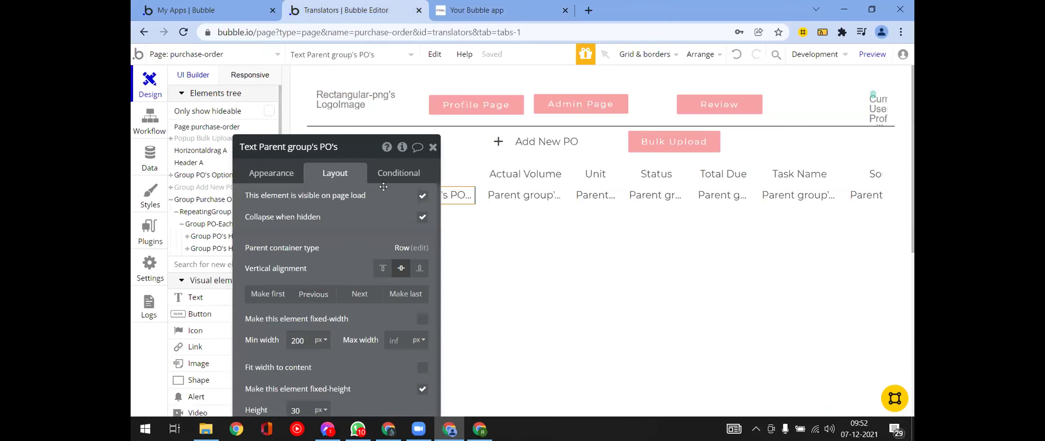
left_click(189, 200)
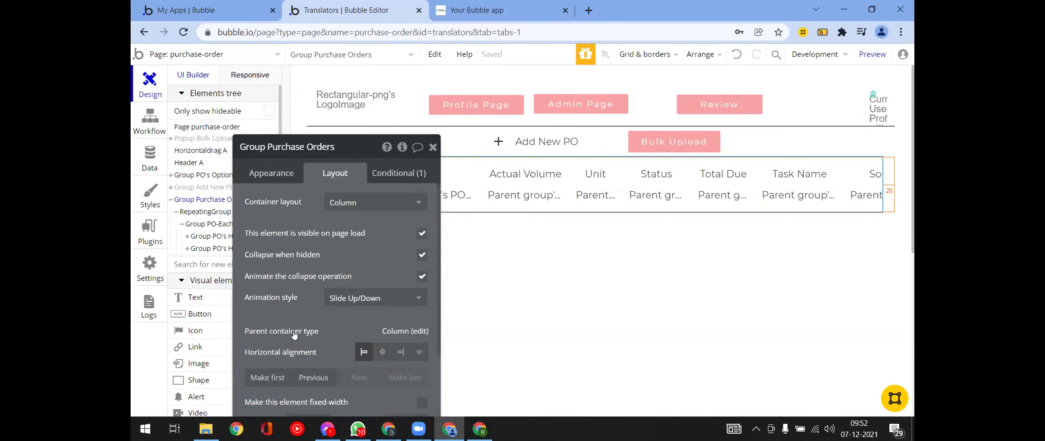
left_click_drag(317, 219, 320, 179)
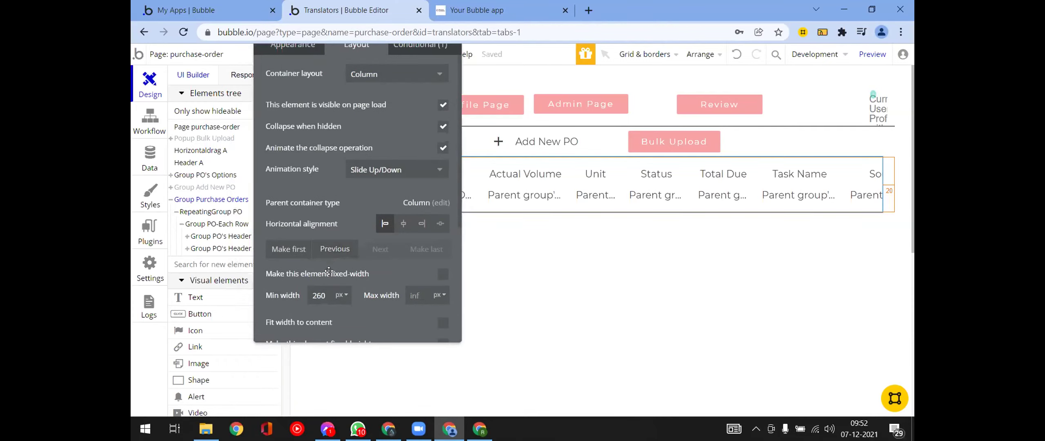
scroll(316, 265, "down", 3)
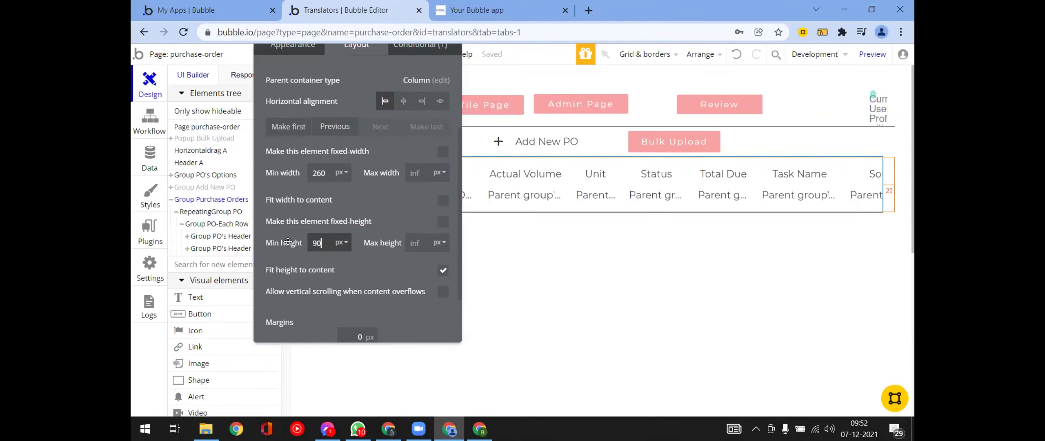
double_click(319, 242)
type("150")
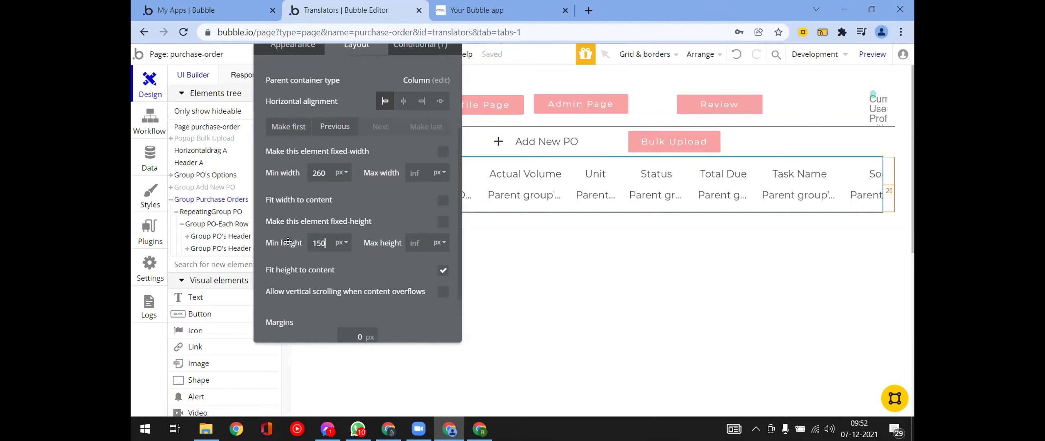
Dismiss the PO addition form in the updated preview and examine the list's rows along with its horizontal and vertical scrolling.
left_click(481, 19)
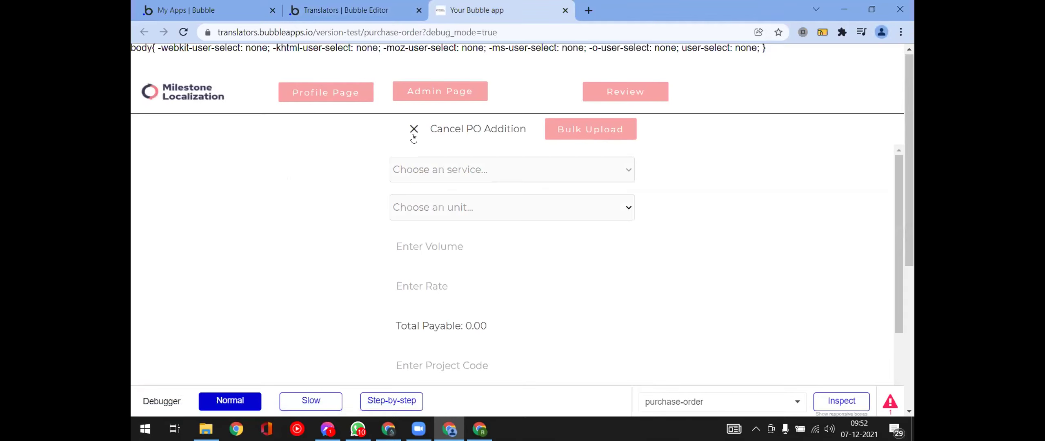
left_click(414, 129)
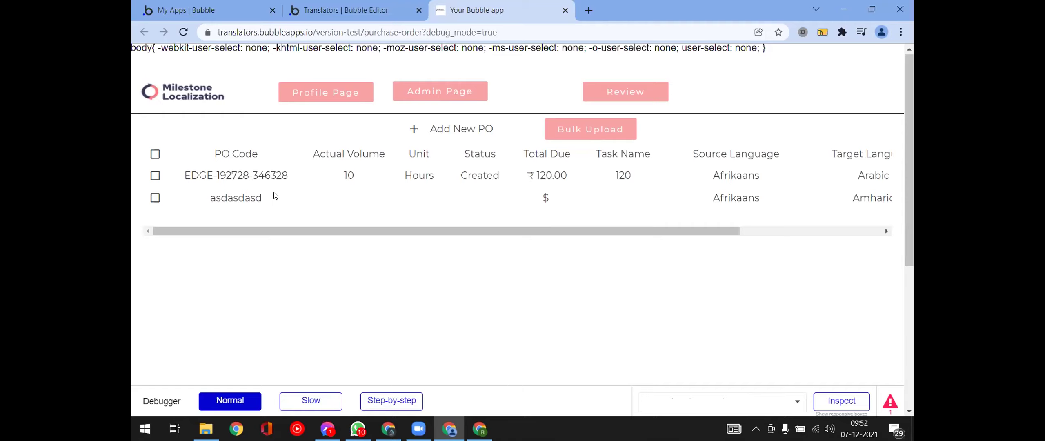
scroll(698, 237, "right", 1)
scroll(697, 238, "right", 3)
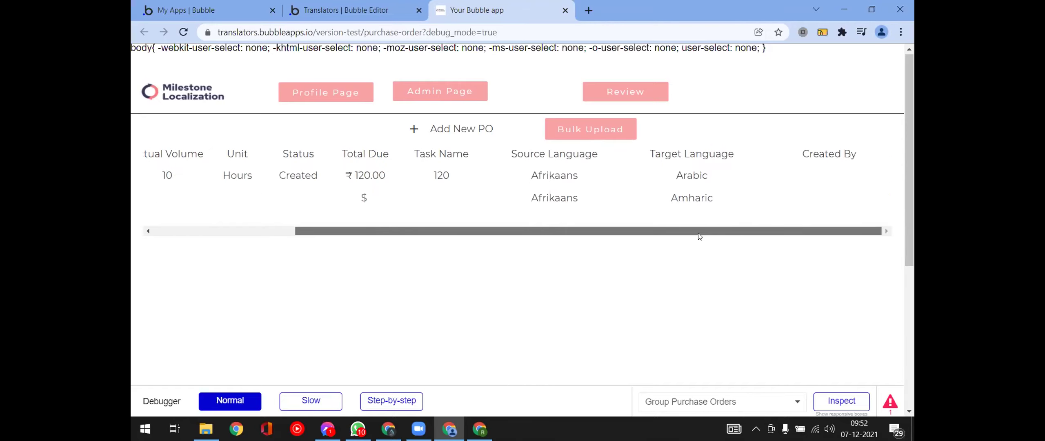
scroll(540, 238, "left", 4)
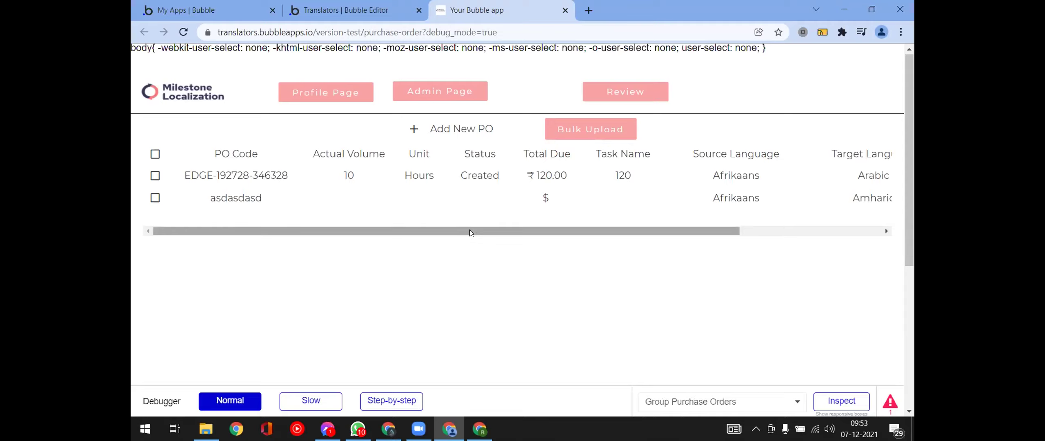
left_click_drag(469, 232, 711, 240)
left_click_drag(531, 233, 482, 300)
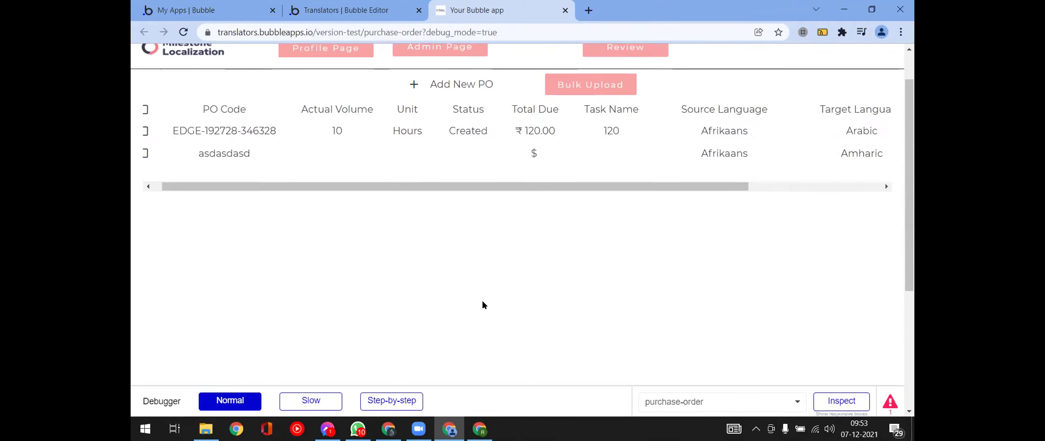
scroll(482, 300, "down", 3)
scroll(459, 304, "up", 1)
scroll(458, 304, "up", 2)
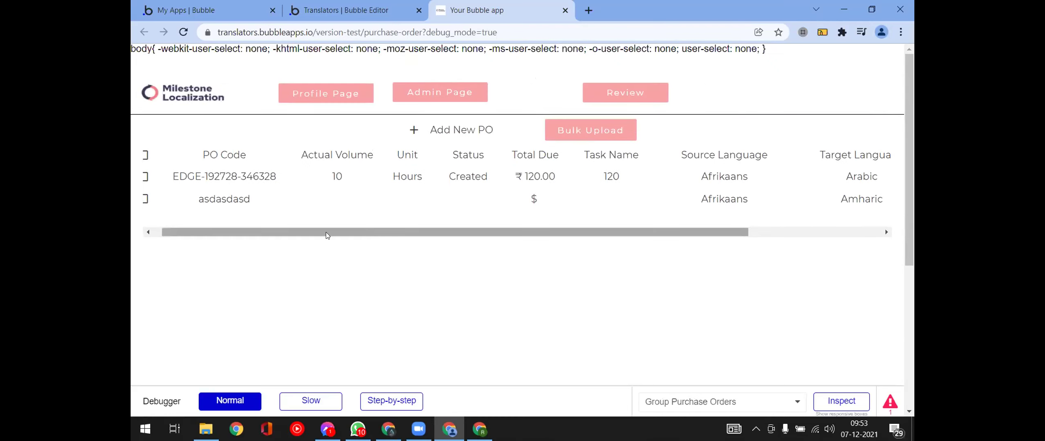
left_click_drag(326, 232, 307, 231)
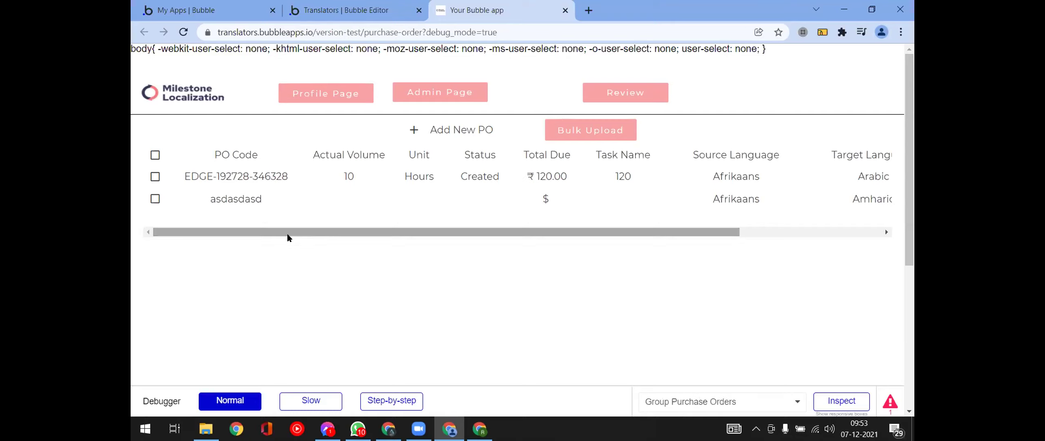
left_click_drag(211, 198, 221, 198)
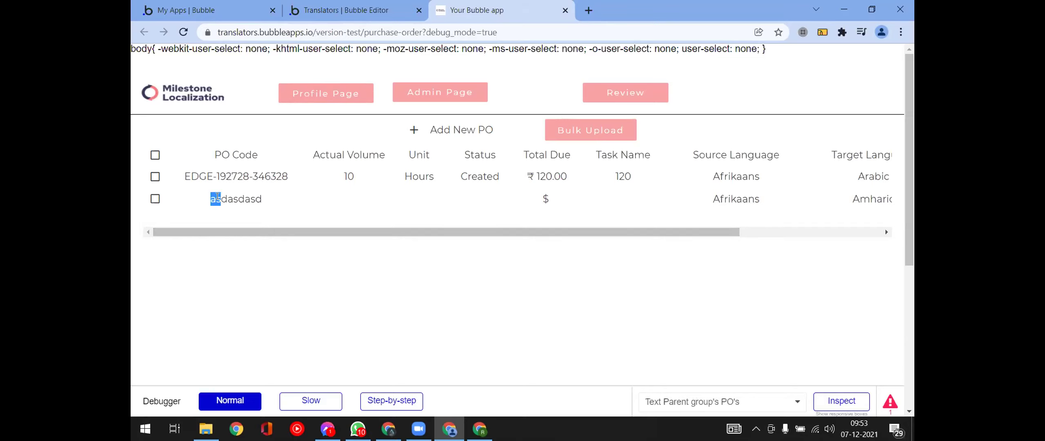
left_click(239, 199)
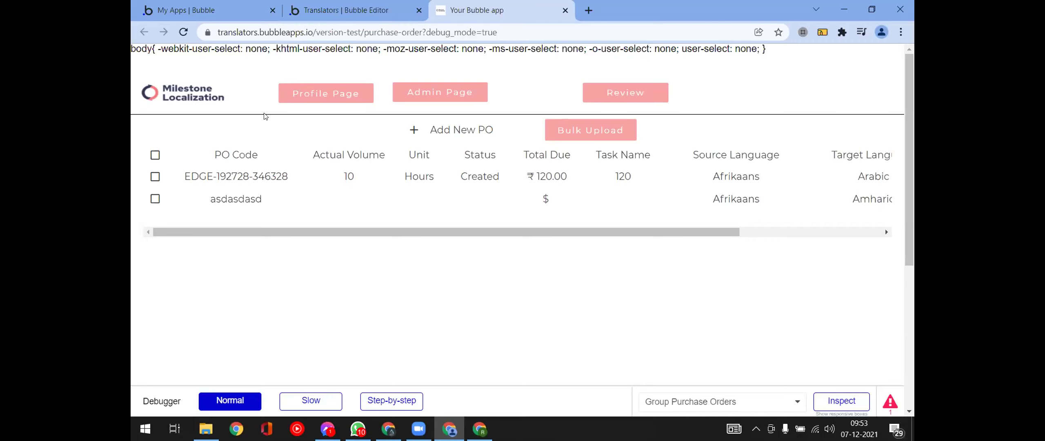
Review Group Purchase Orders' layout settings in the editor and close its properties.
left_click(320, 17)
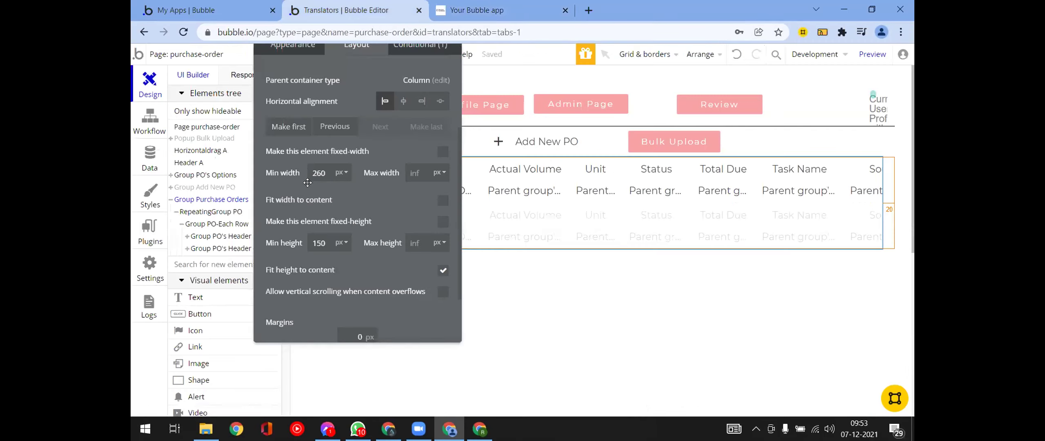
left_click_drag(307, 184, 316, 239)
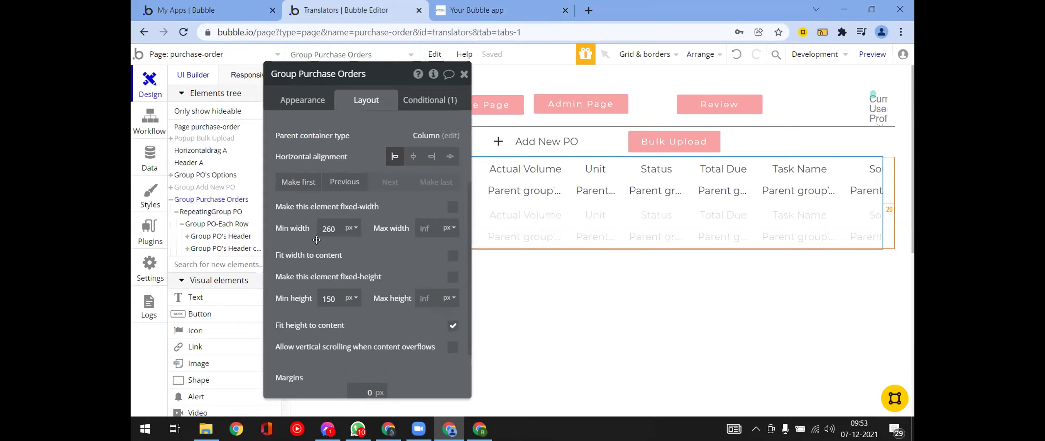
left_click(464, 74)
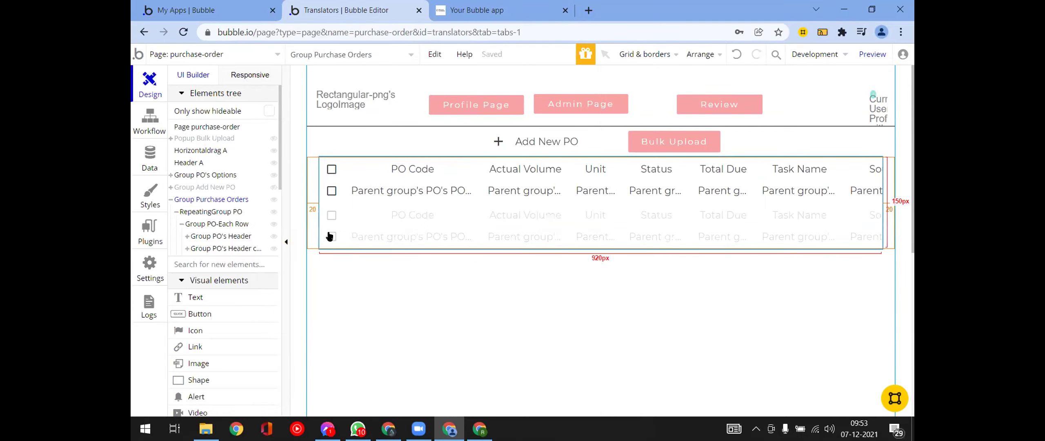
Review RepeatingGroup PO's layout settings, set its ID attribute to rpt and close its properties.
double_click(314, 231)
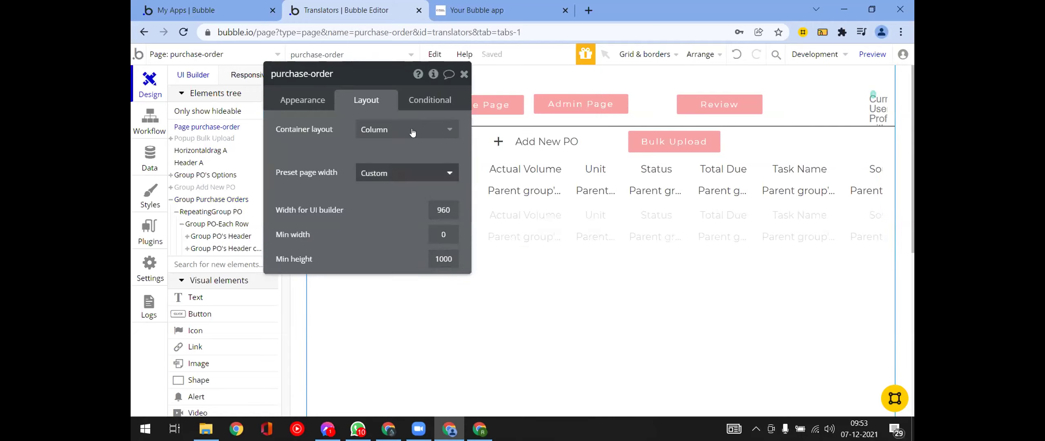
left_click(464, 74)
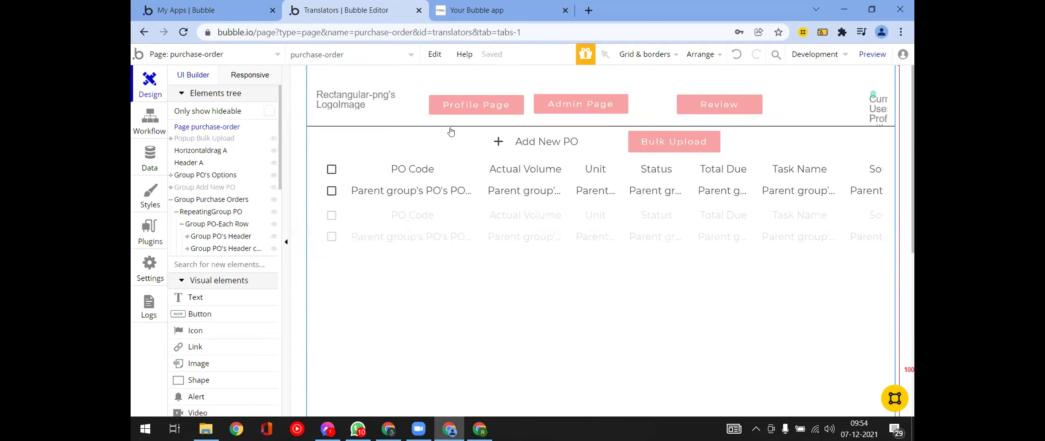
double_click(427, 239)
scroll(324, 327, "down", 3)
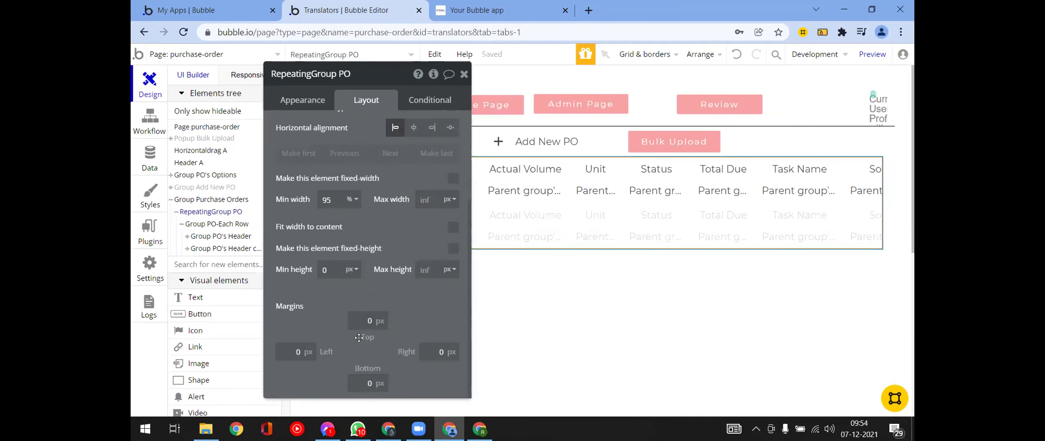
left_click_drag(323, 327, 334, 267)
scroll(304, 106, "up", 3)
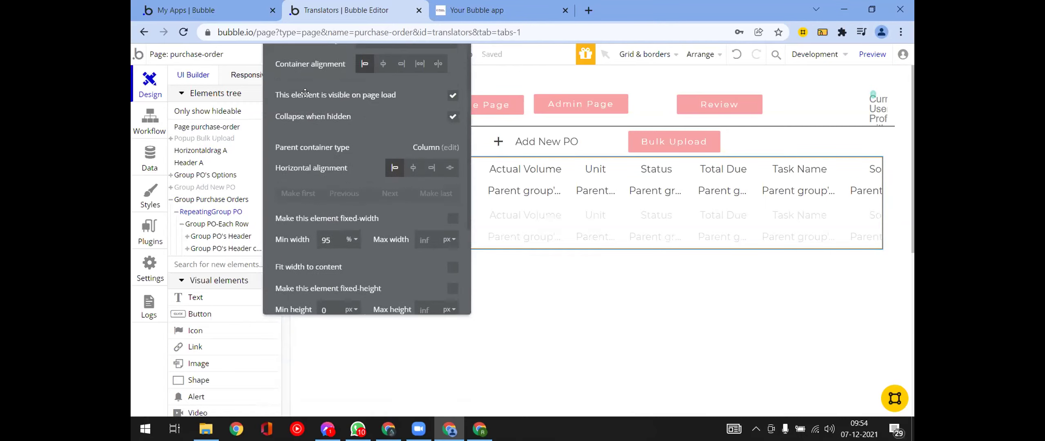
left_click_drag(304, 70, 304, 113)
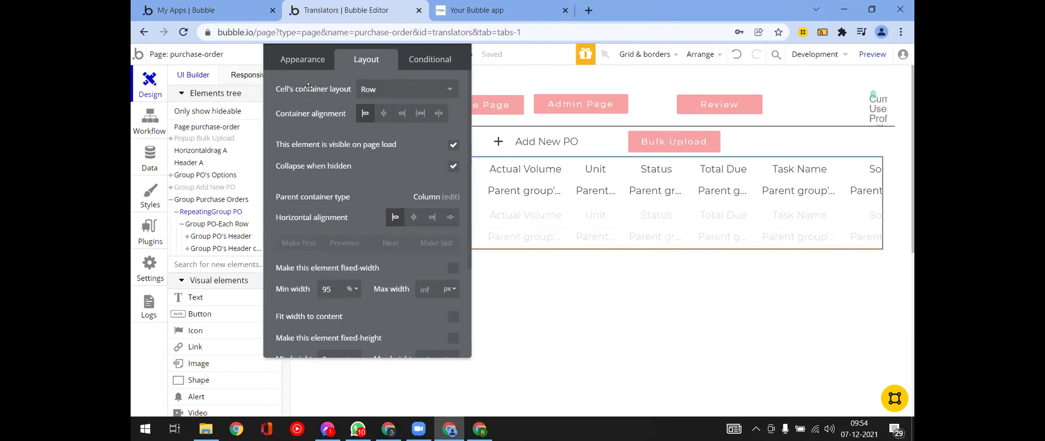
left_click(302, 59)
scroll(390, 327, "down", 10)
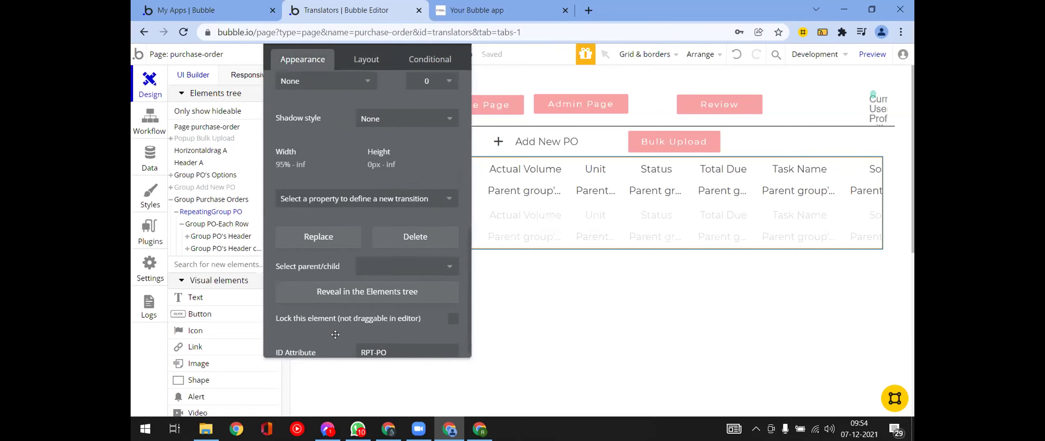
left_click_drag(390, 345, 358, 344)
type("rpt")
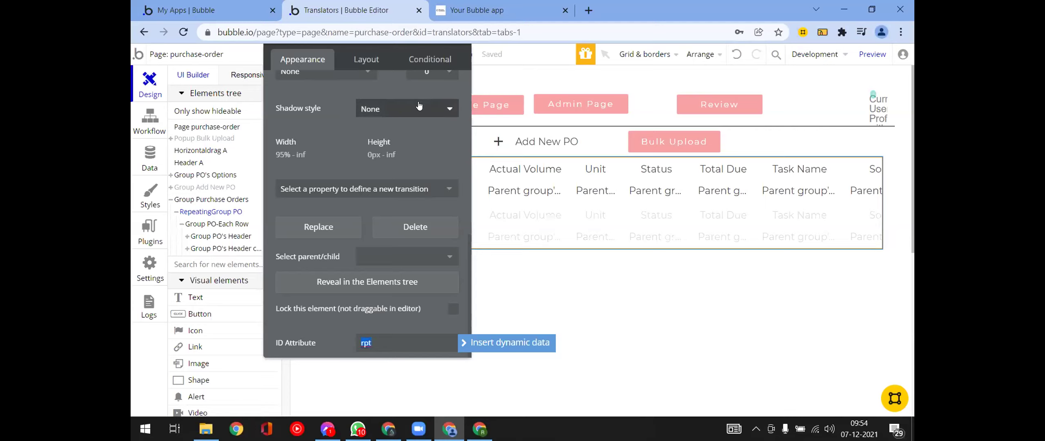
left_click(425, 133)
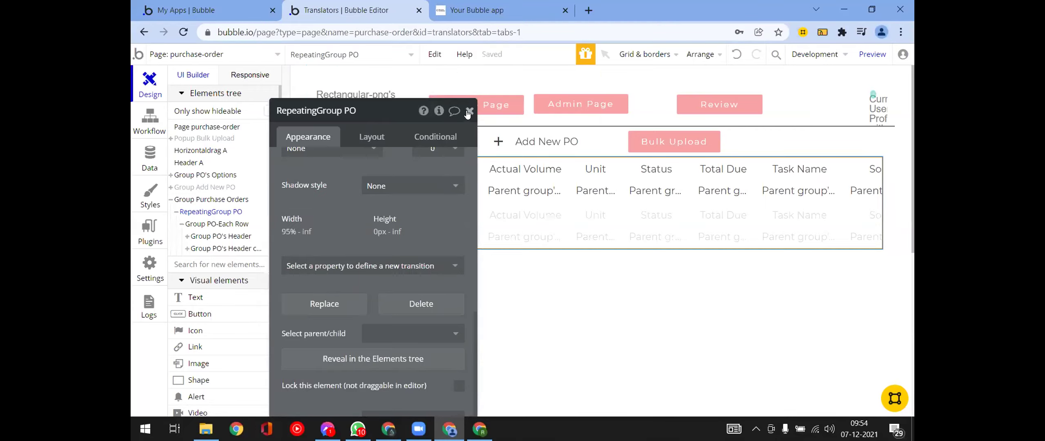
left_click(467, 110)
Set the element_id of the Horizontaldrag A plugin element to rpt and close its properties.
double_click(326, 84)
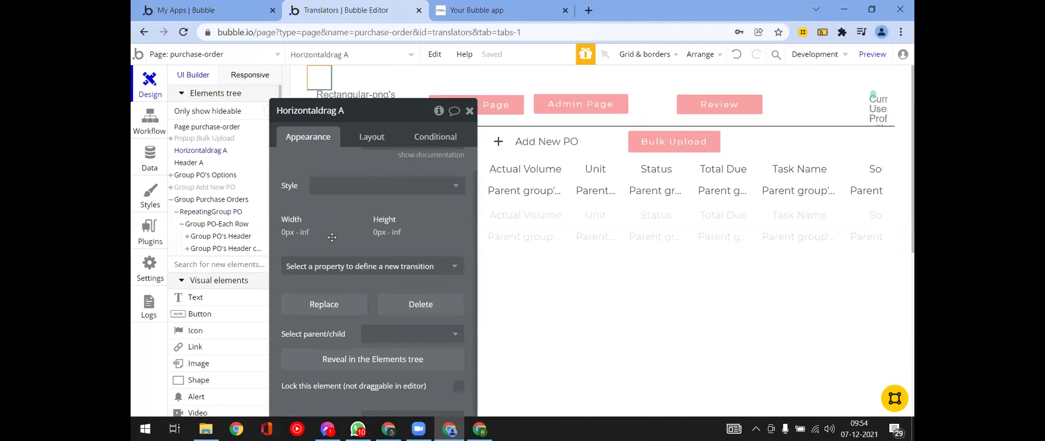
double_click(403, 168)
type("rpt")
left_click(356, 195)
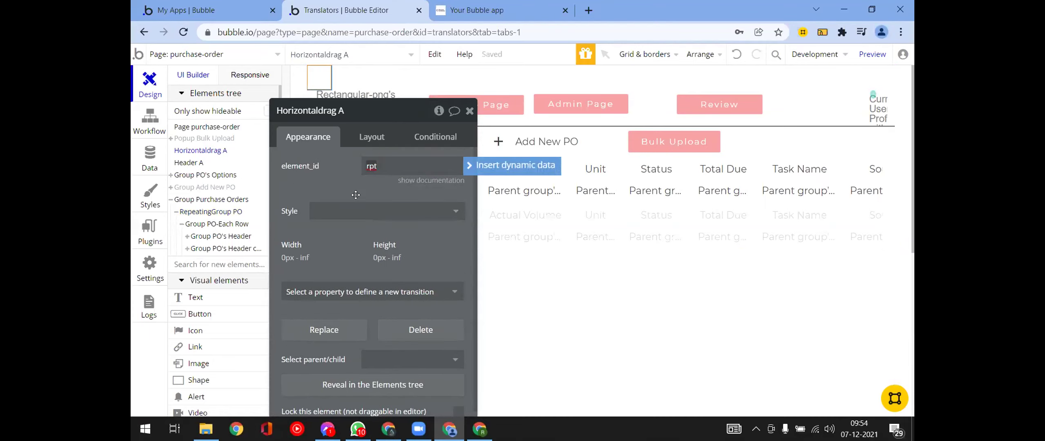
left_click(470, 112)
Dismiss the PO addition form in the updated preview and test scrolling the PO list horizontally by dragging its rows.
left_click(480, 12)
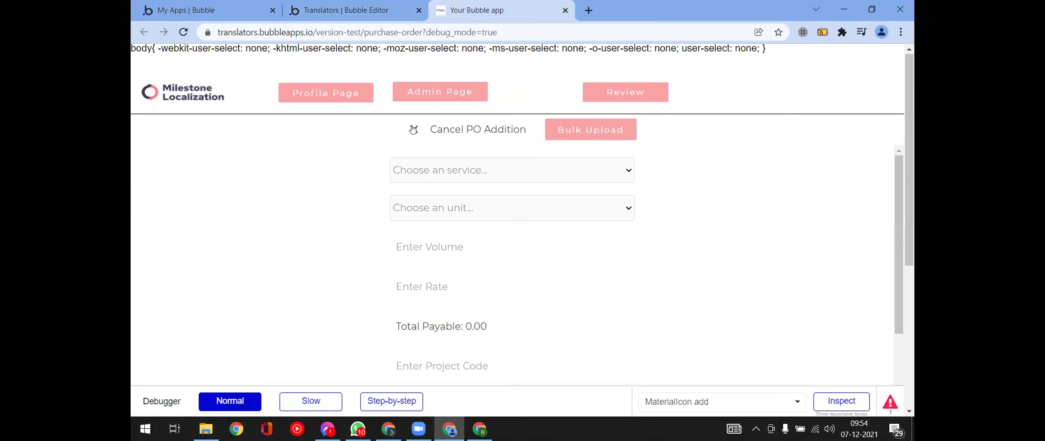
left_click(413, 130)
left_click_drag(712, 184, 719, 182)
left_click(791, 188)
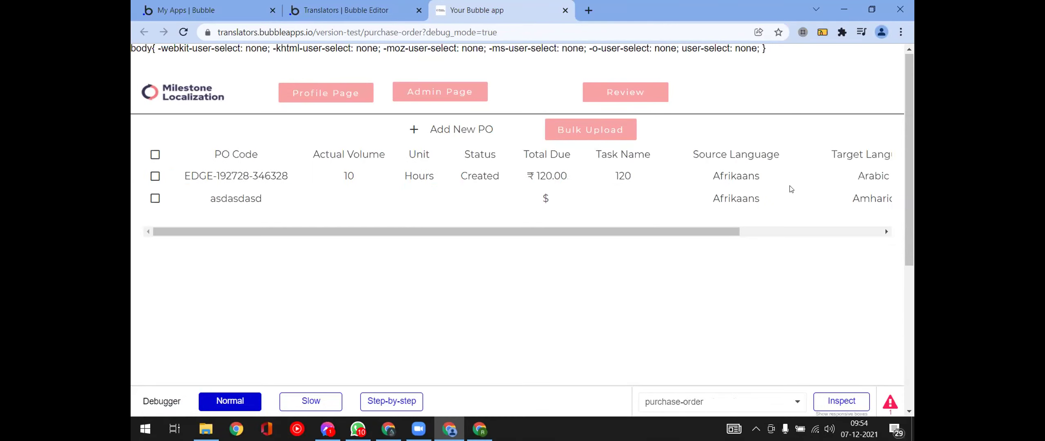
left_click_drag(790, 188, 571, 192)
left_click(582, 189)
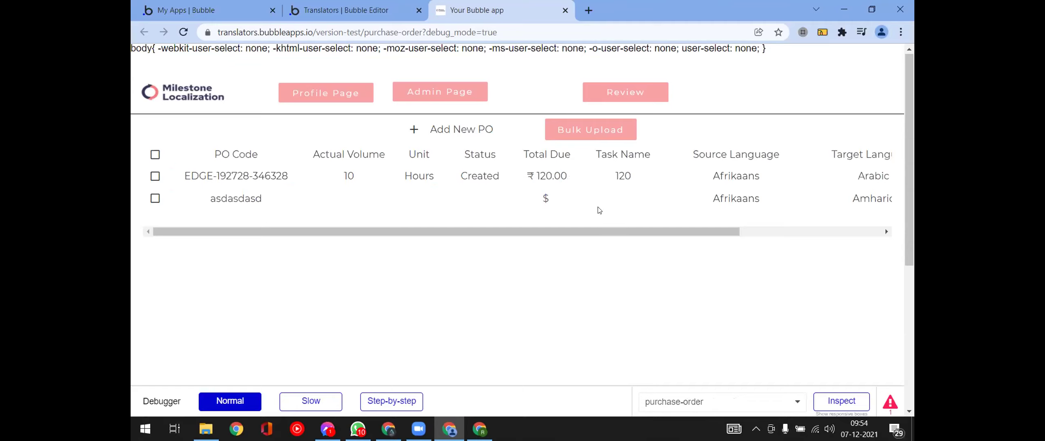
left_click(760, 232)
left_click_drag(653, 228, 514, 230)
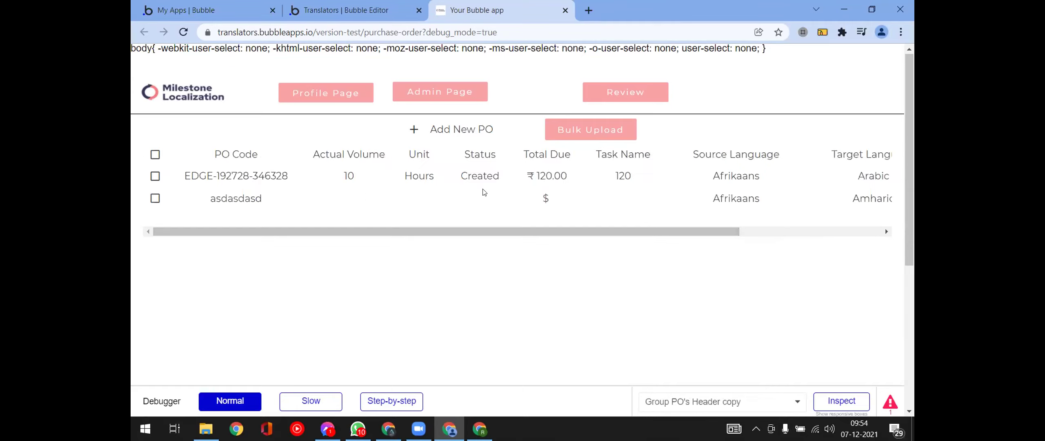
left_click_drag(607, 194, 413, 197)
left_click(422, 193)
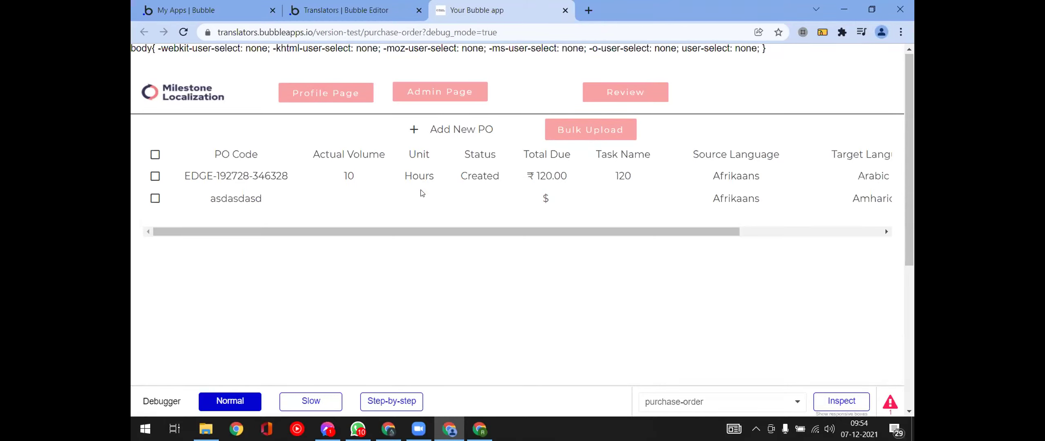
left_click(366, 157)
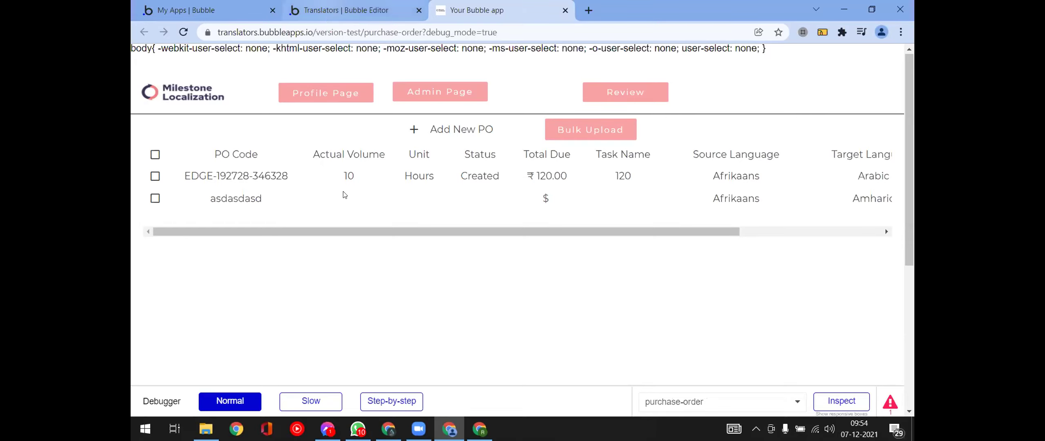
Examine the PO header groups, the row group and RepeatingGroup PO in the editor, including their nested elements and properties.
left_click(323, 10)
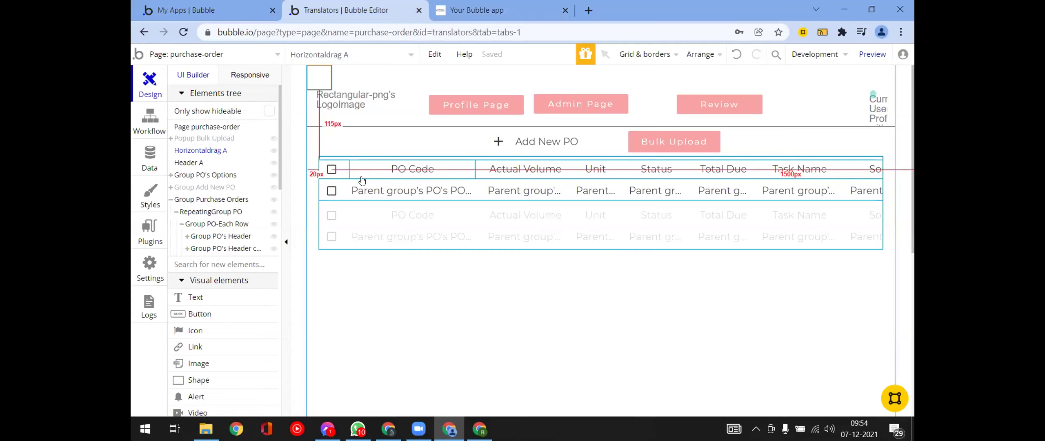
left_click(342, 169)
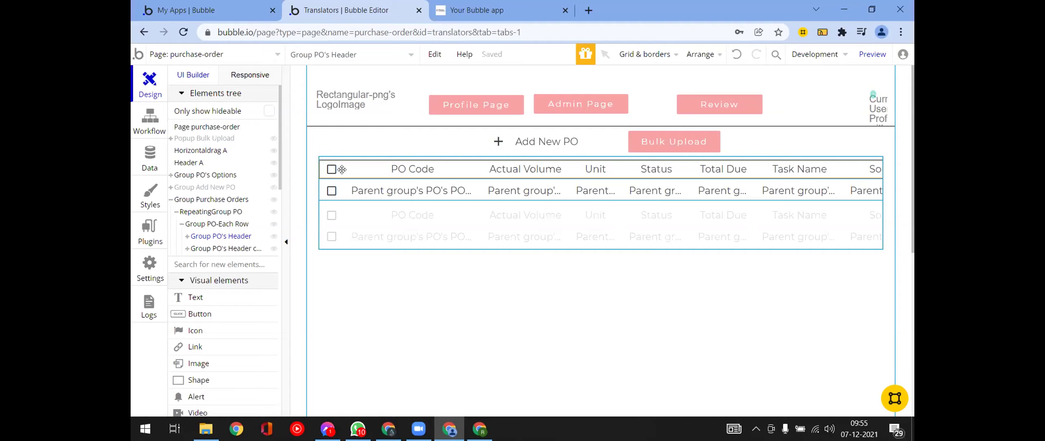
left_click_drag(342, 169, 353, 160)
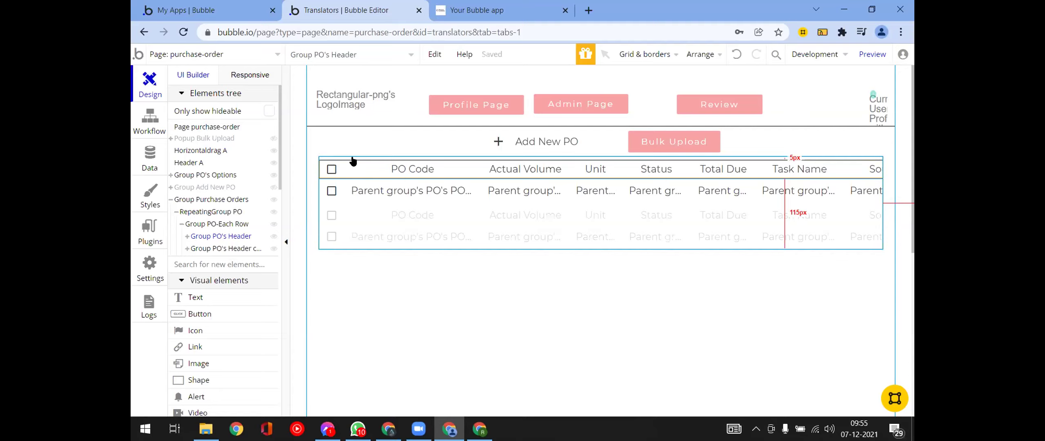
left_click_drag(353, 161, 362, 225)
left_click(360, 220)
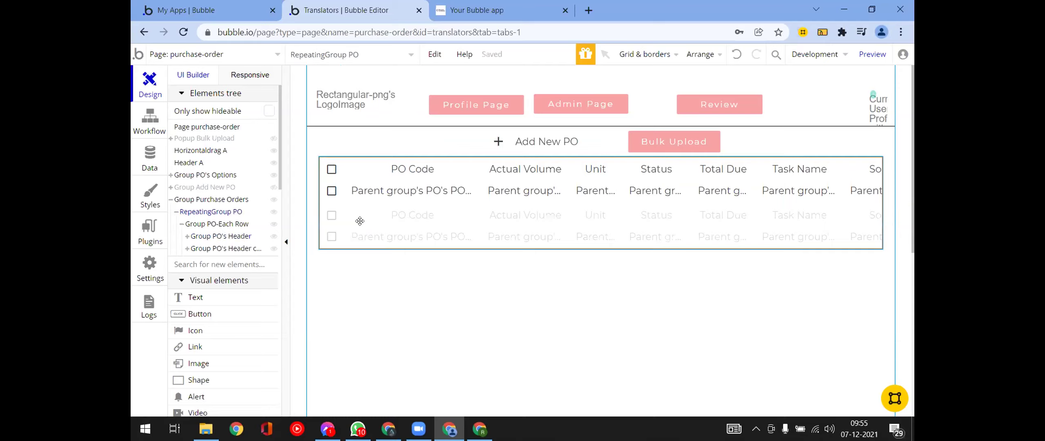
double_click(381, 213)
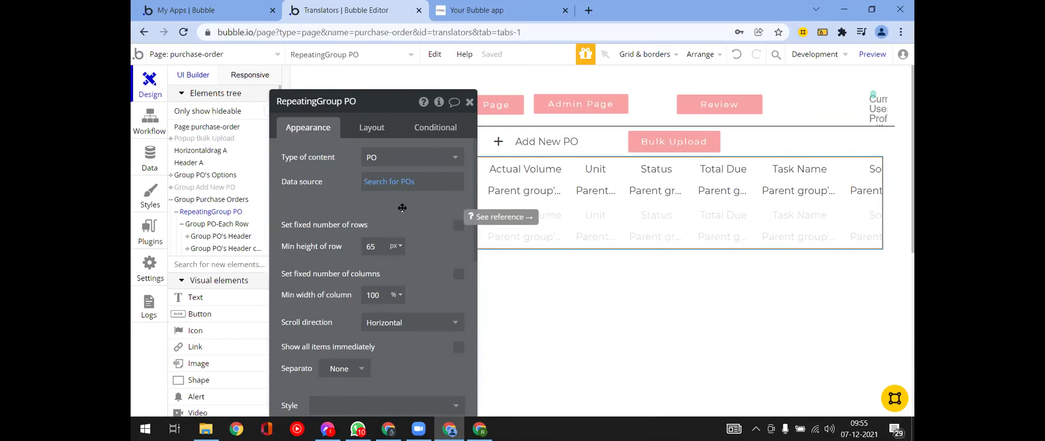
left_click(184, 237)
left_click(185, 237)
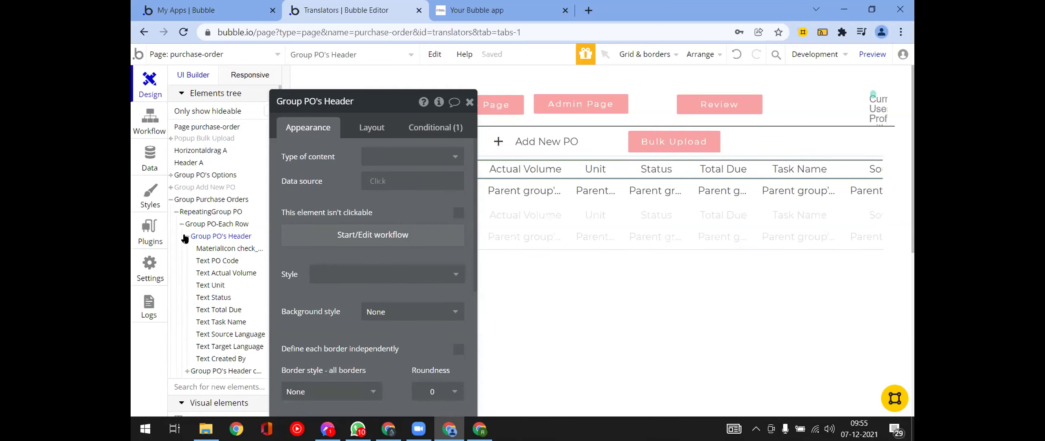
left_click(185, 237)
left_click(186, 249)
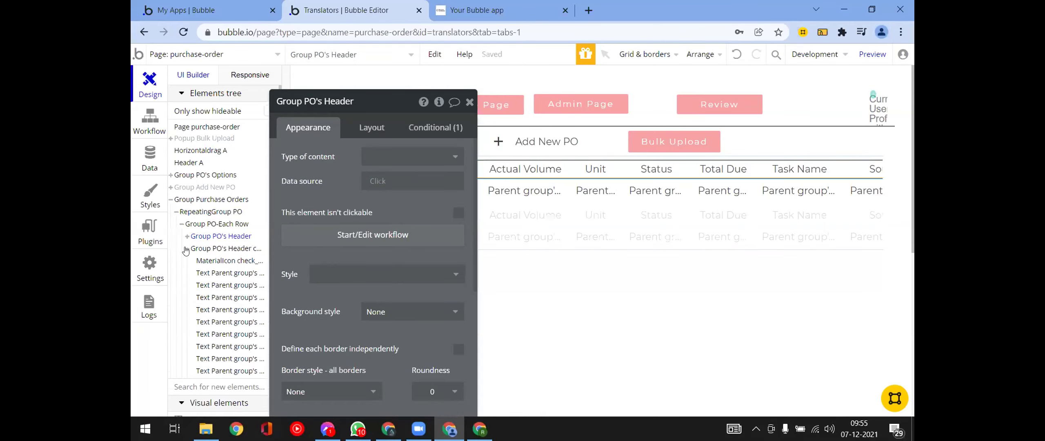
left_click(186, 249)
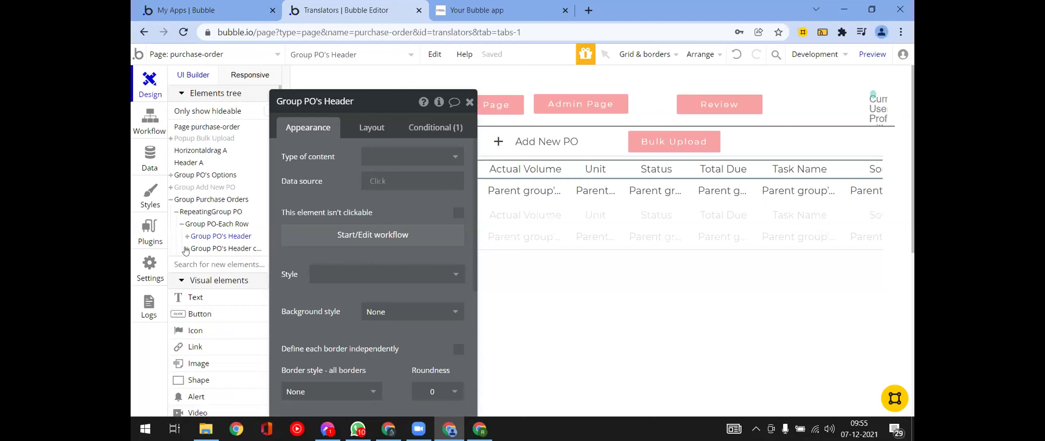
left_click(190, 227)
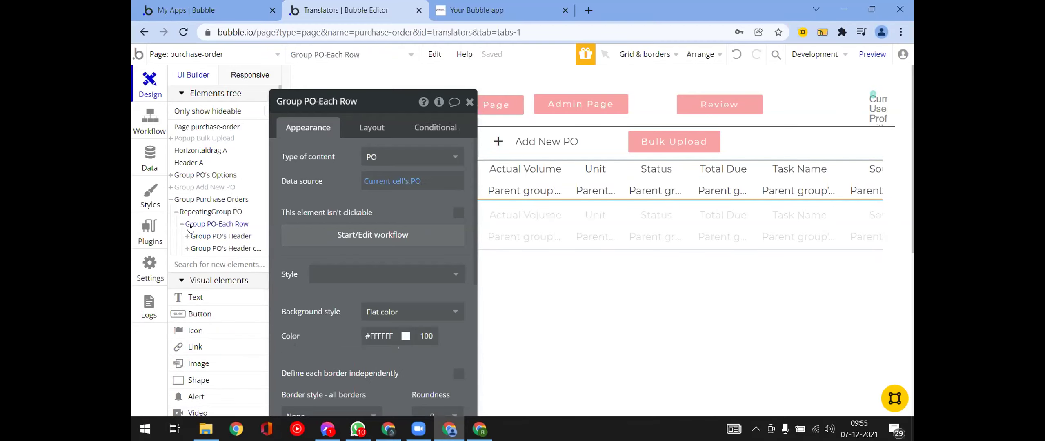
left_click(210, 213)
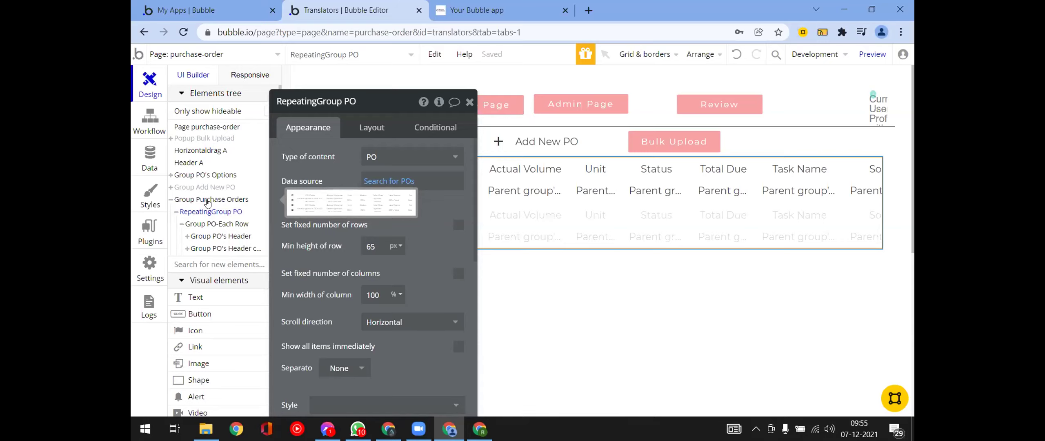
Set the minimum height of Group Purchase Orders to 300 px.
left_click(208, 202)
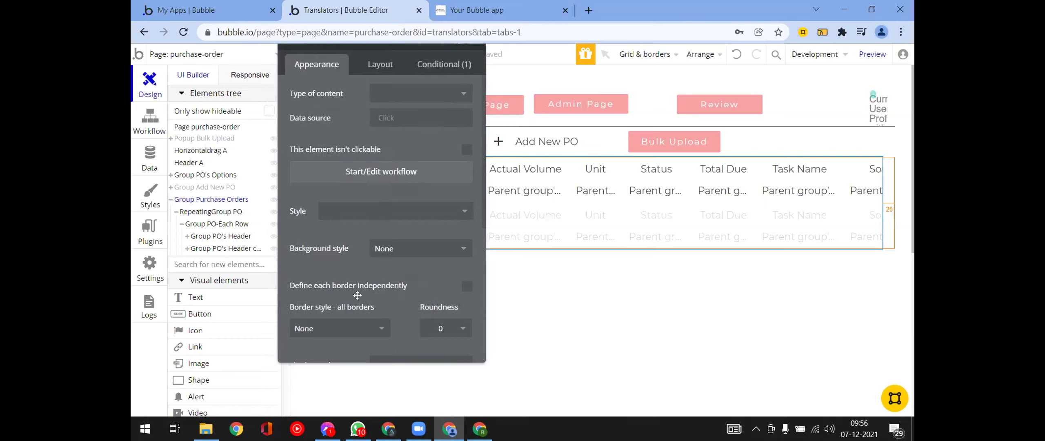
left_click(367, 131)
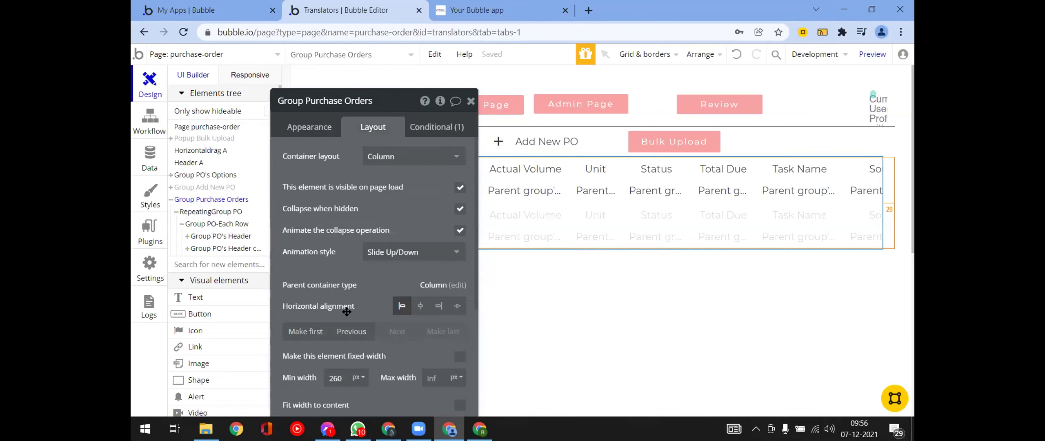
scroll(347, 302, "down", 5)
double_click(330, 263)
type("300")
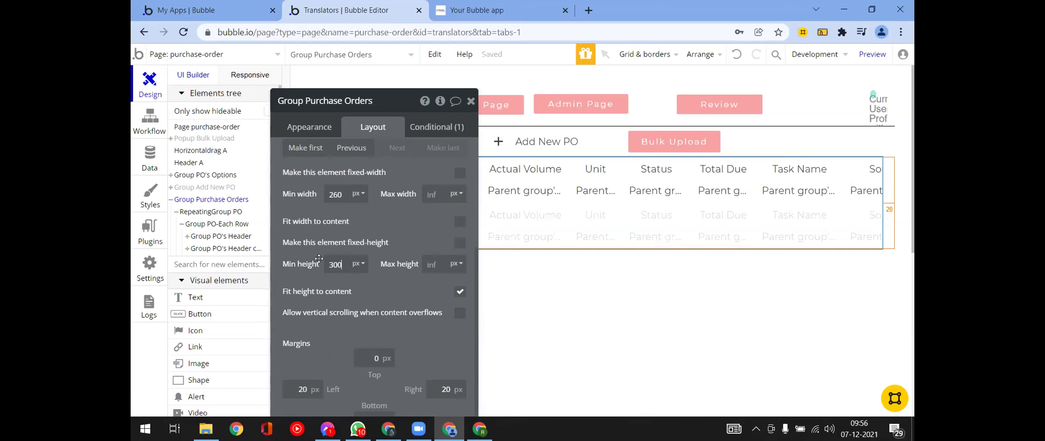
left_click(373, 279)
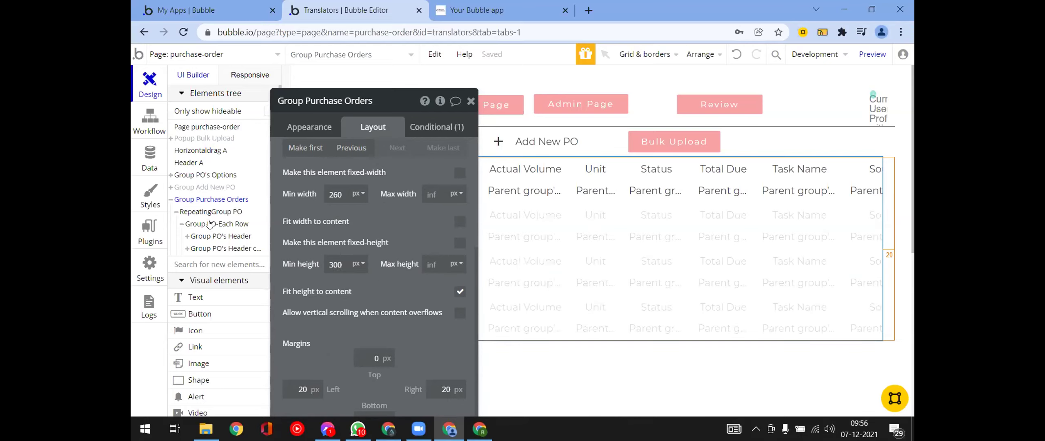
Check RepeatingGroup PO's layout settings, reload the preview and dismiss the PO addition form to view the list's height.
left_click(210, 212)
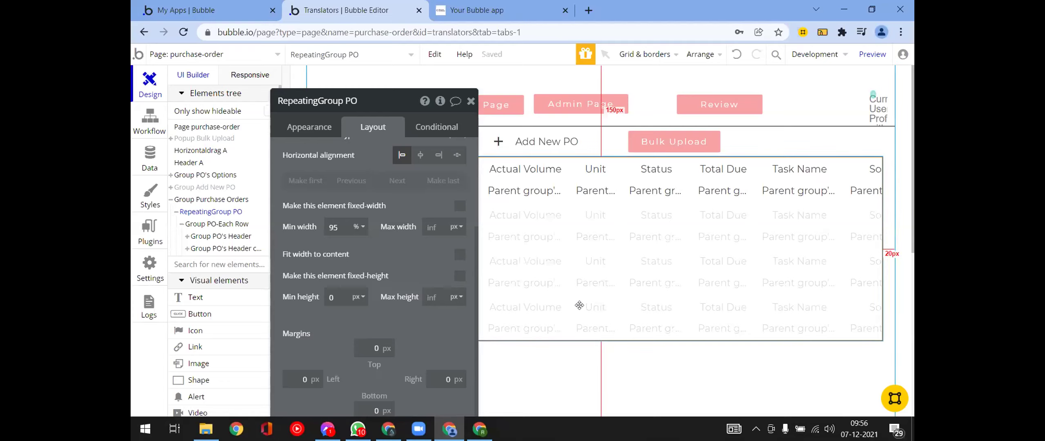
left_click(476, 10)
key("F5")
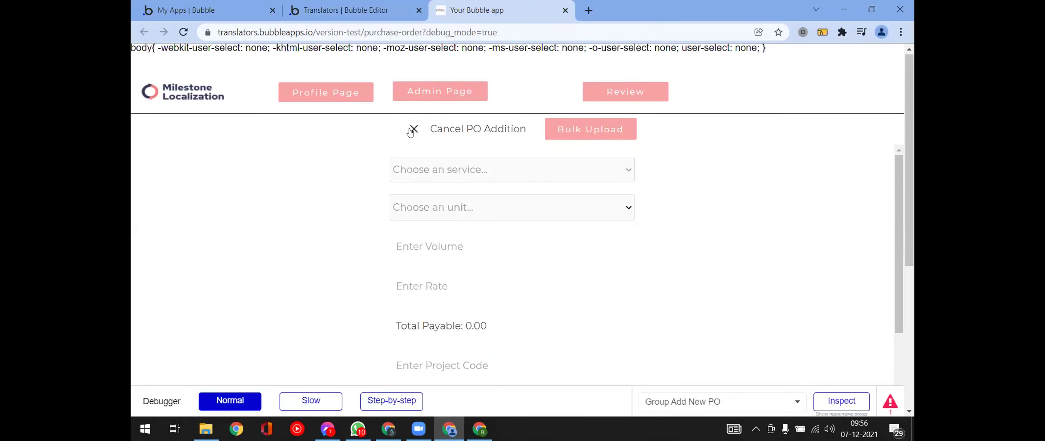
left_click(413, 131)
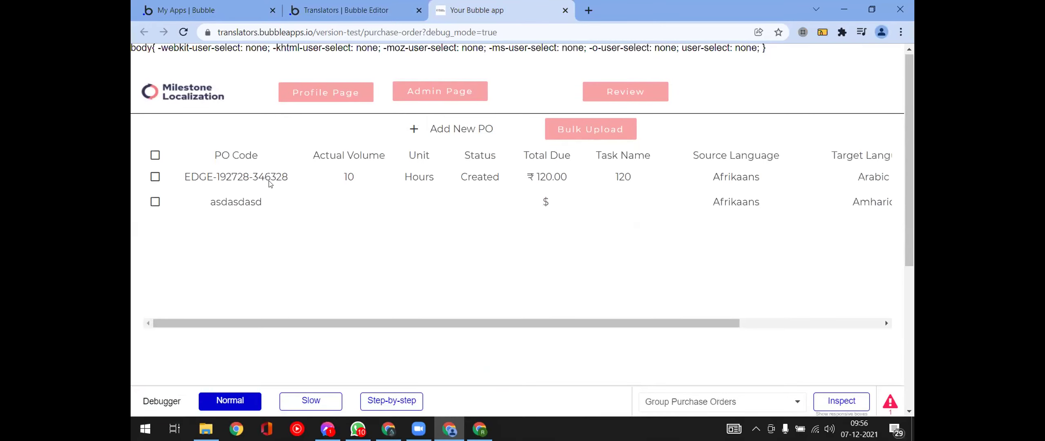
Return to the Bubble editor, try a fixed height on RepeatingGroup PO and review its appearance settings.
left_click(345, 10)
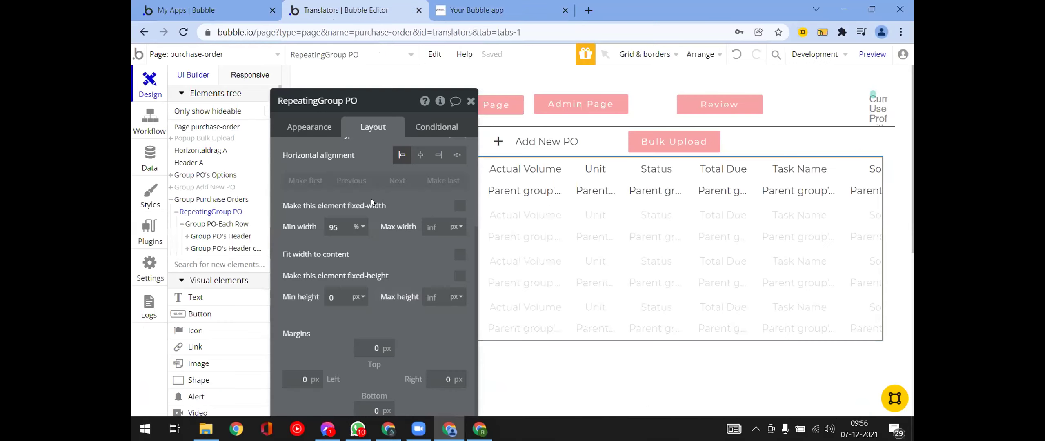
left_click(335, 297)
left_click(460, 277)
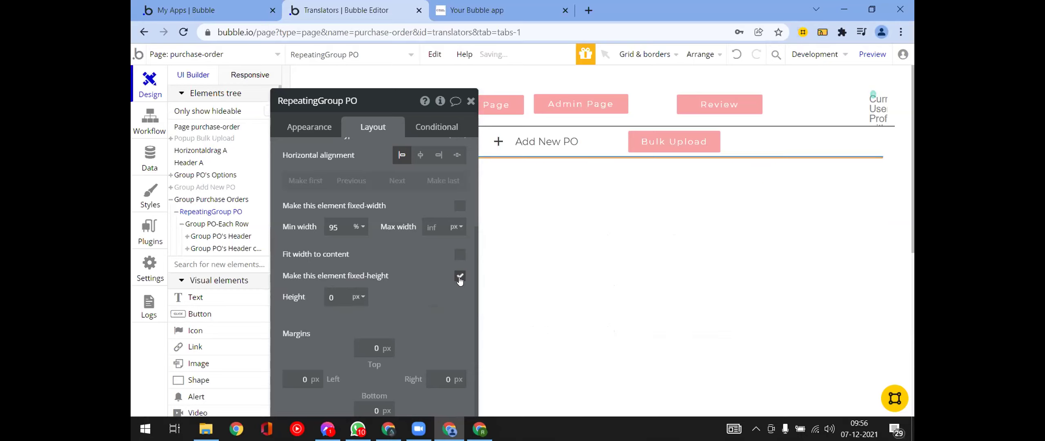
left_click(459, 277)
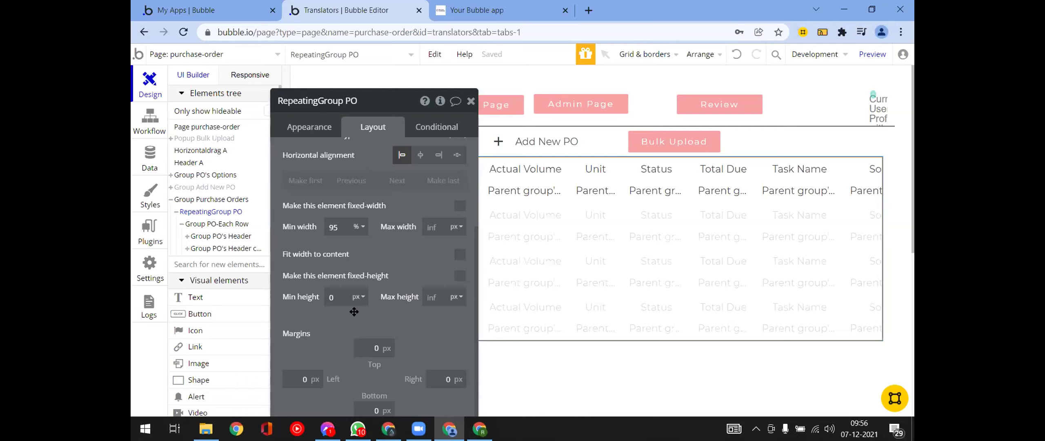
left_click(325, 129)
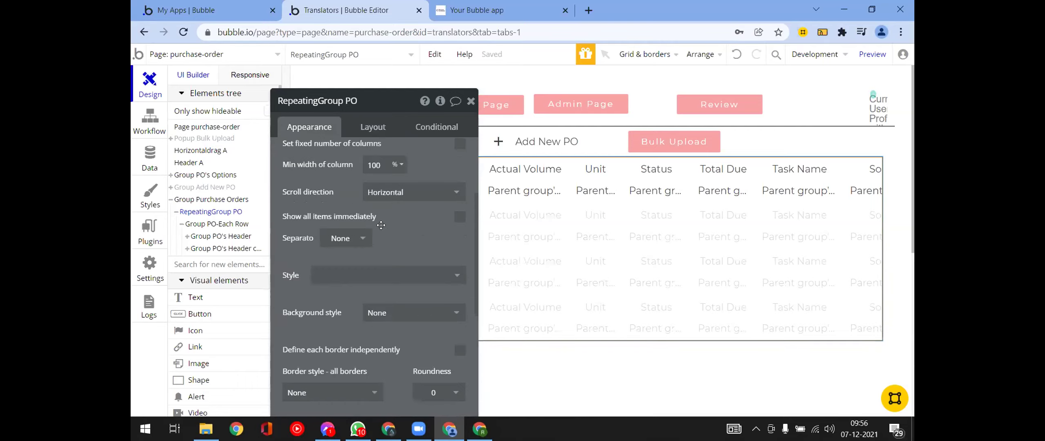
scroll(380, 225, "up", 3)
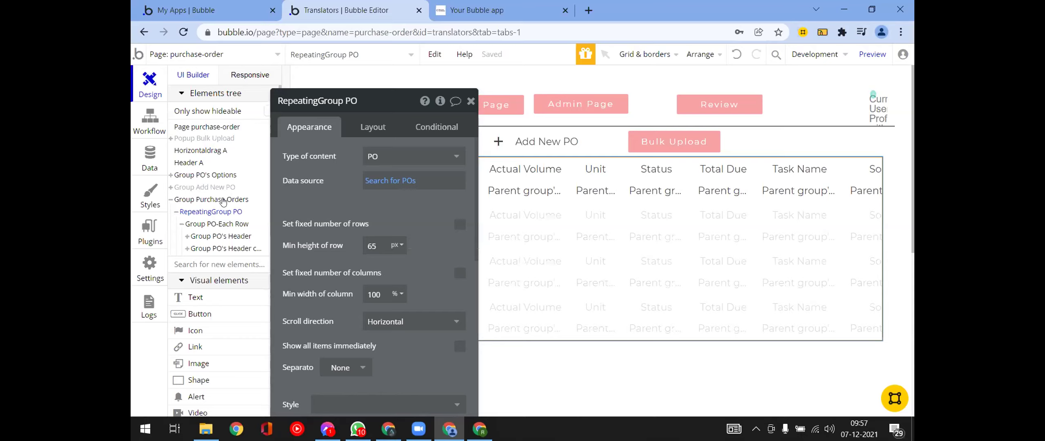
Make Group Purchase Orders fixed-height and set its height to 400 px.
left_click(224, 201)
scroll(379, 322, "down", 5)
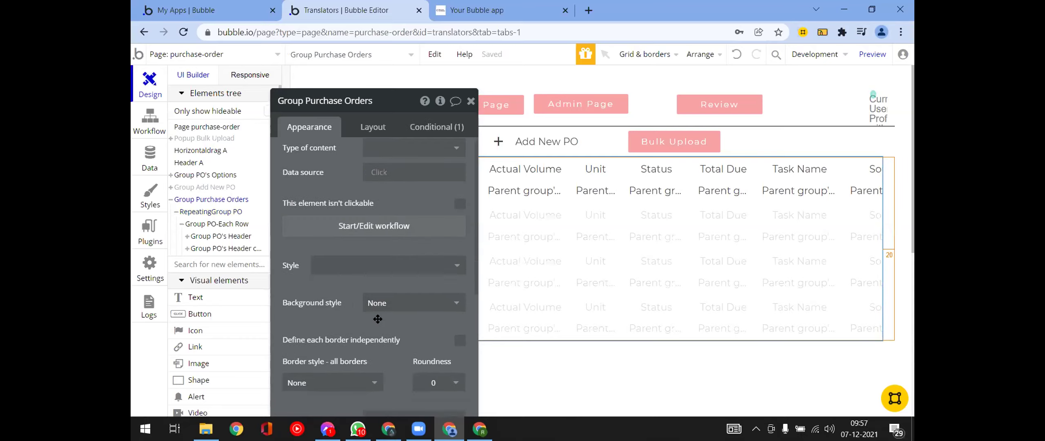
scroll(379, 322, "down", 2)
scroll(380, 294, "up", 2)
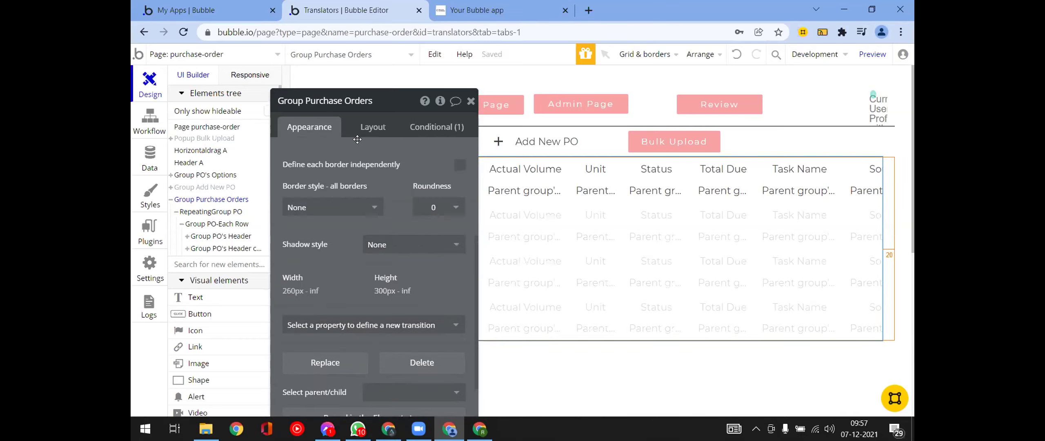
left_click(362, 130)
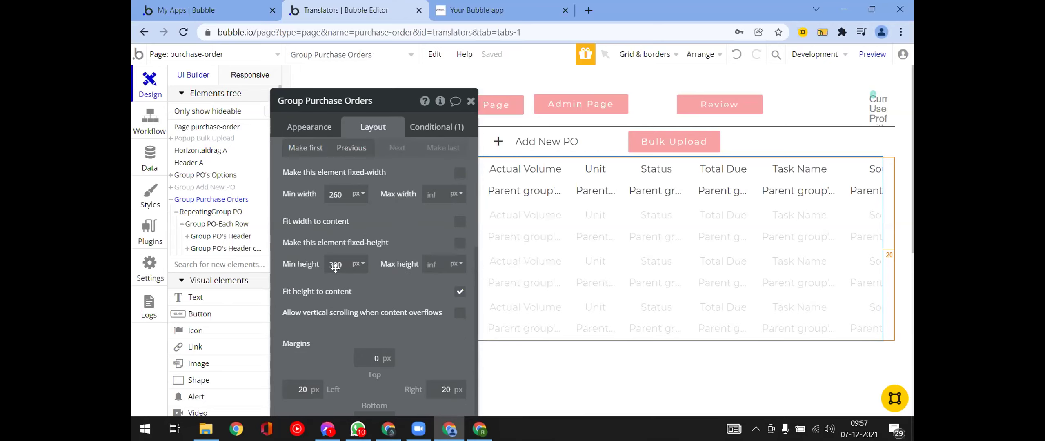
scroll(378, 307, "down", 1)
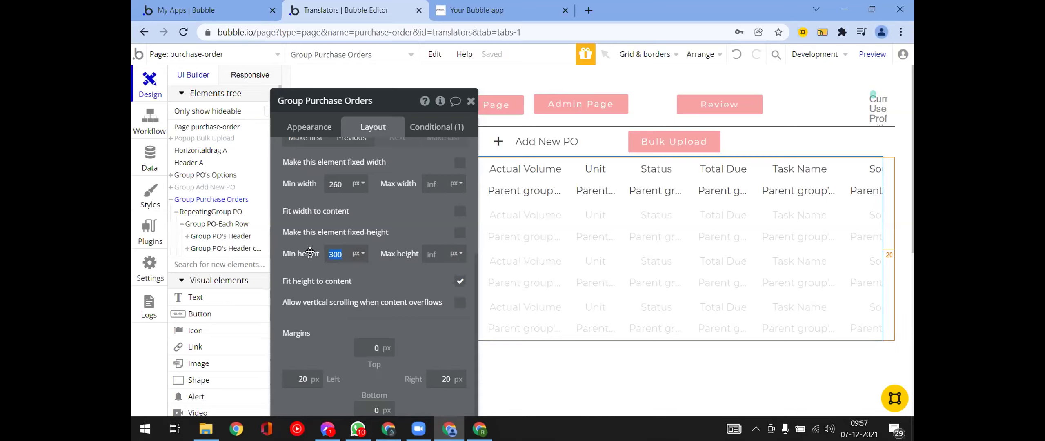
left_click(460, 232)
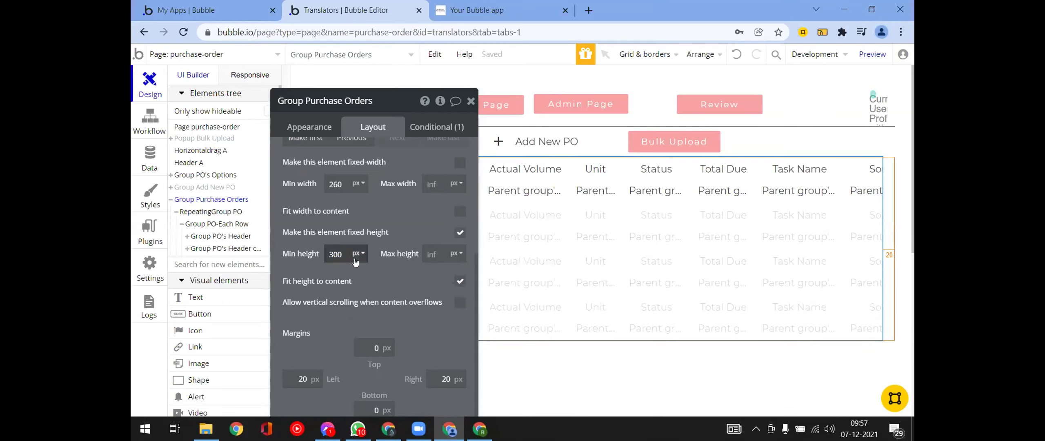
double_click(341, 275)
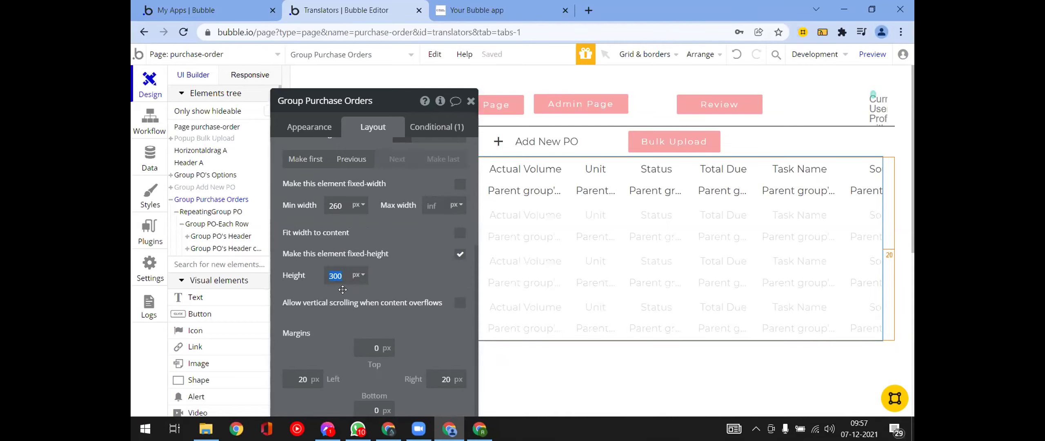
type("400")
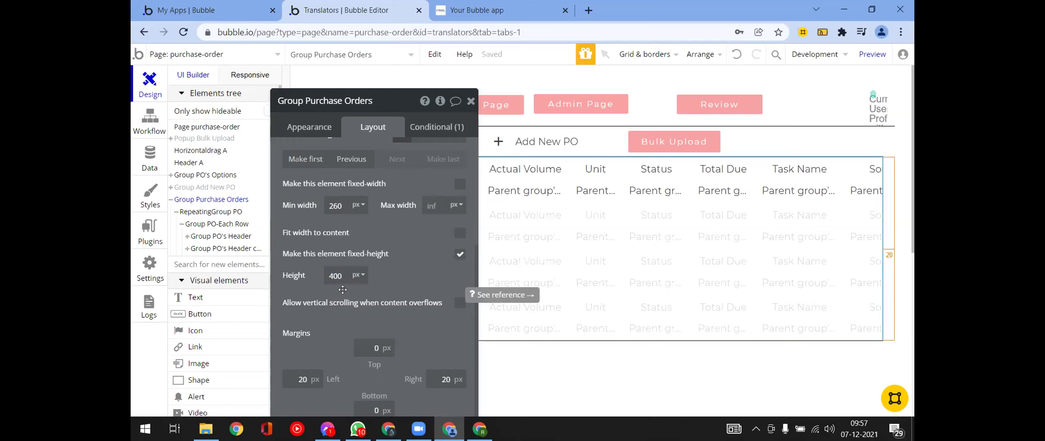
left_click(393, 279)
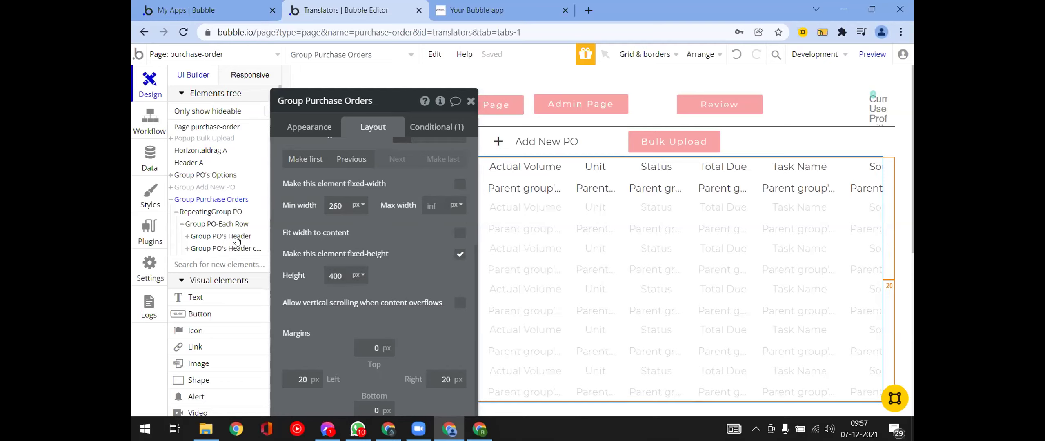
Review Group Purchase Orders' settings, then turn off its fixed height and let its height fit the content.
scroll(416, 265, "up", 2)
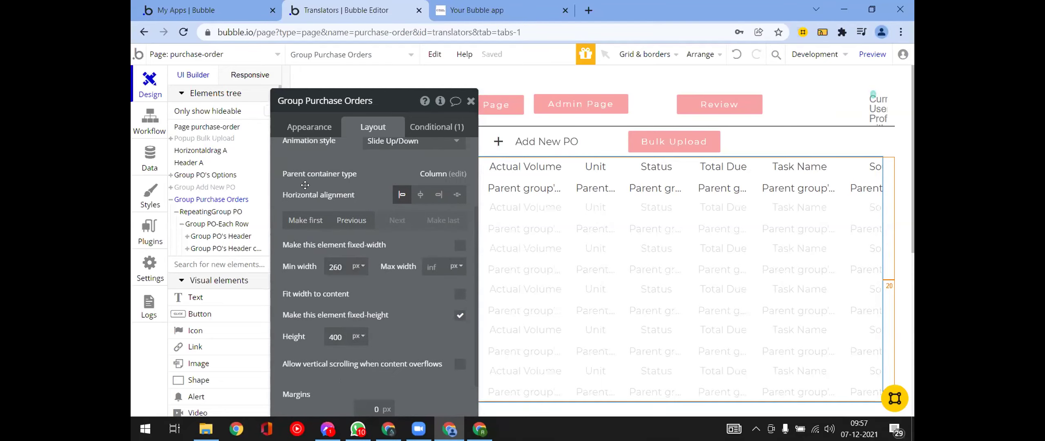
left_click(307, 129)
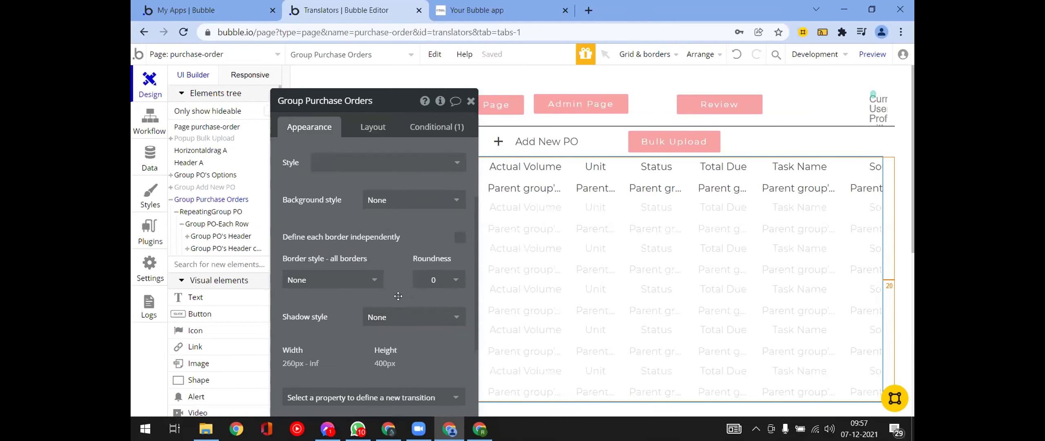
scroll(401, 296, "down", 3)
scroll(402, 302, "up", 6)
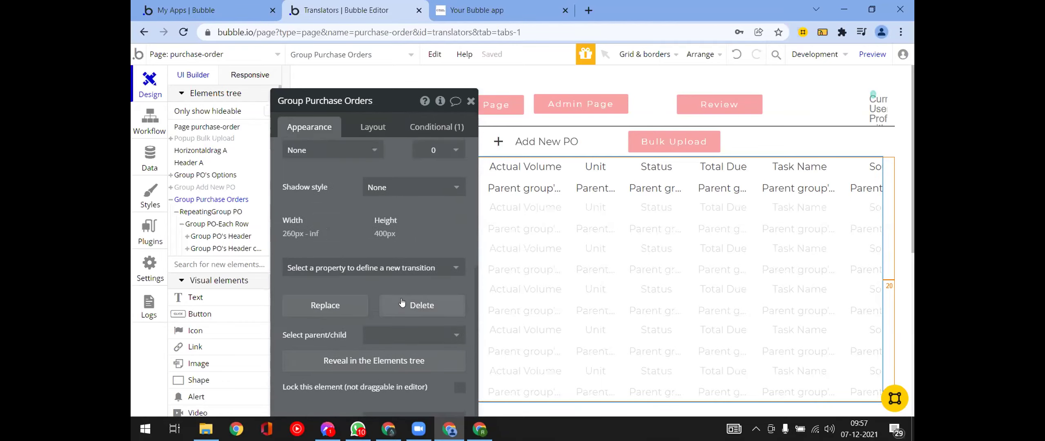
left_click(367, 127)
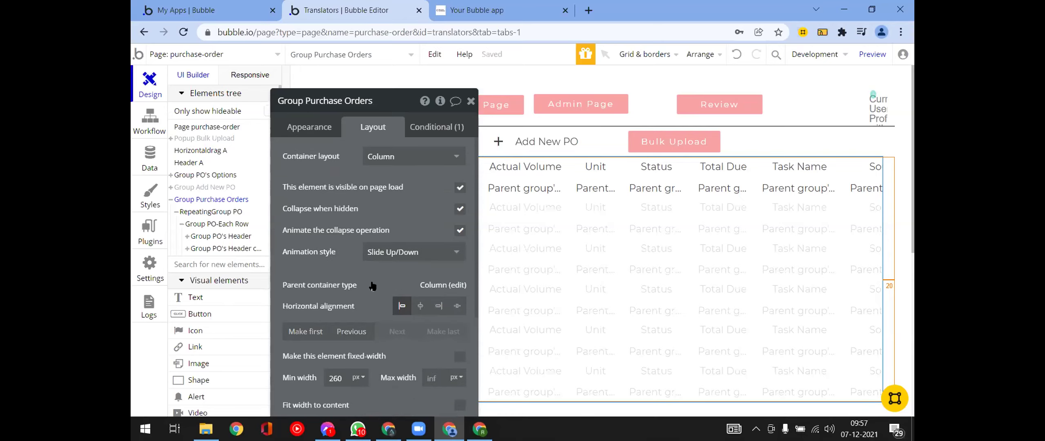
mouse_move(373, 286)
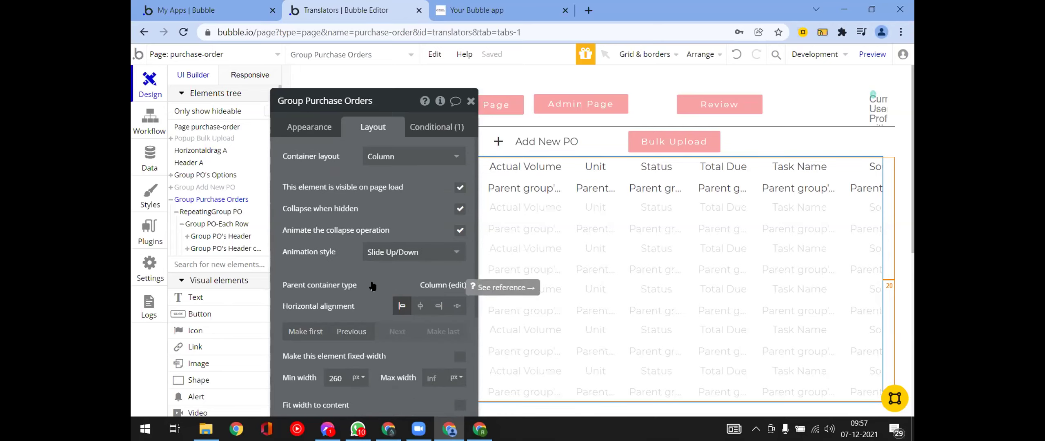
scroll(372, 286, "down", 4)
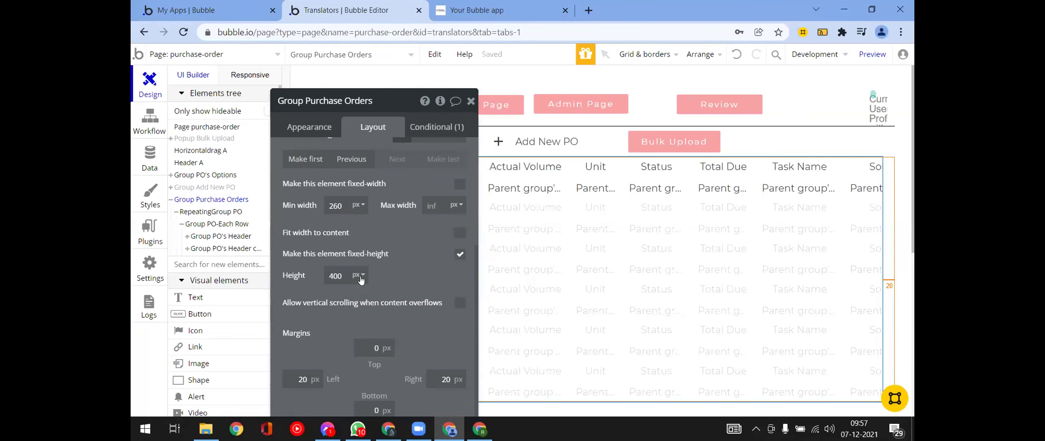
left_click(460, 254)
left_click(459, 303)
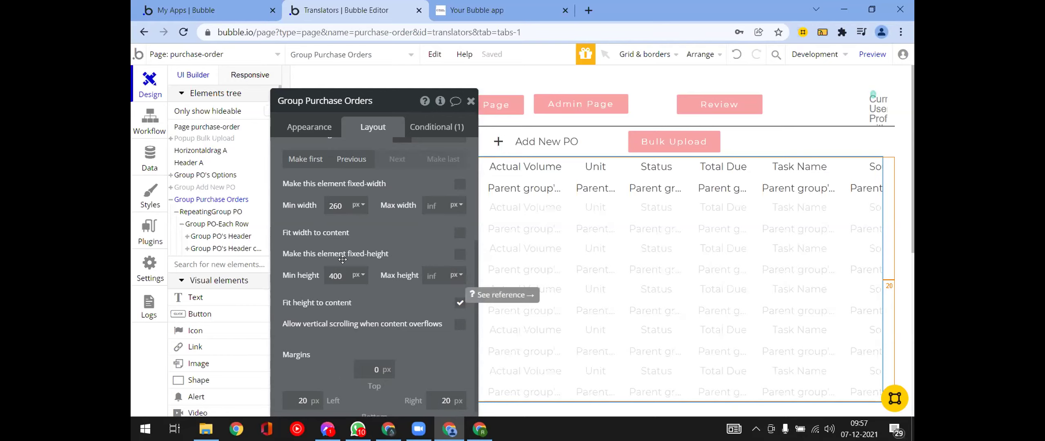
Set the minimum row height of RepeatingGroup PO to 10% and close its properties.
left_click(195, 211)
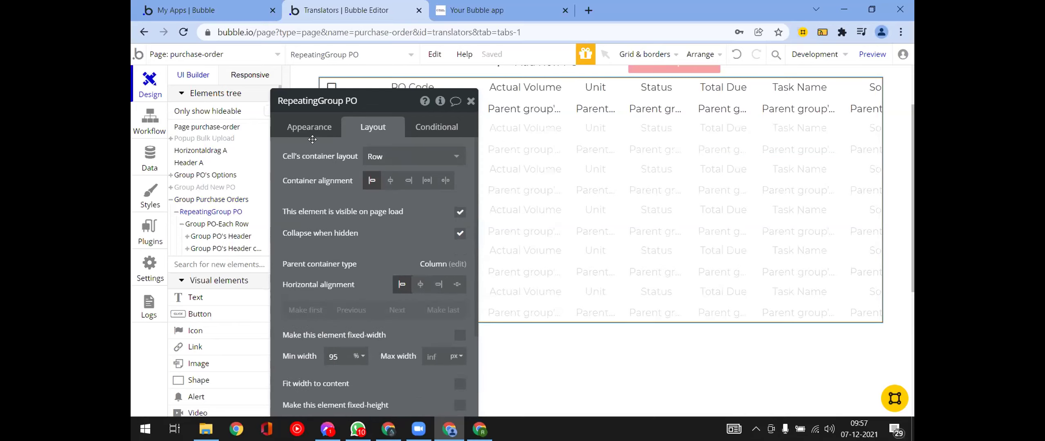
left_click(312, 131)
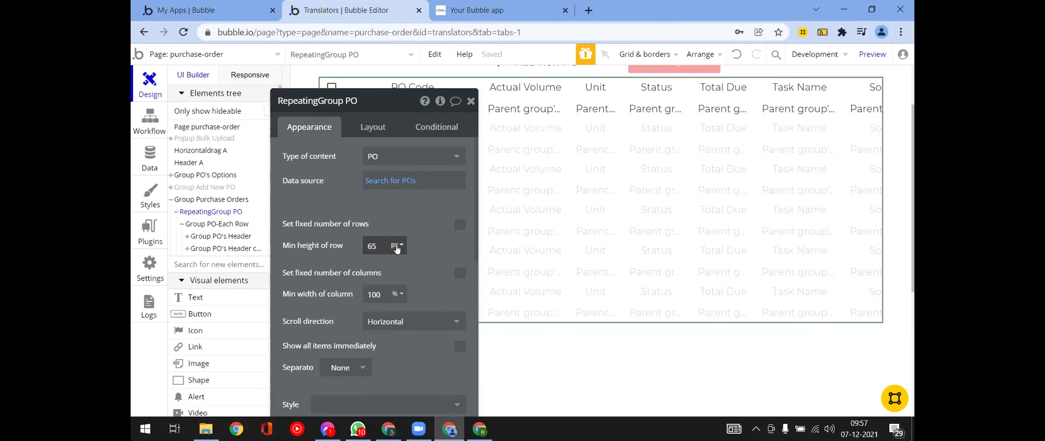
left_click(378, 246)
left_click(400, 249)
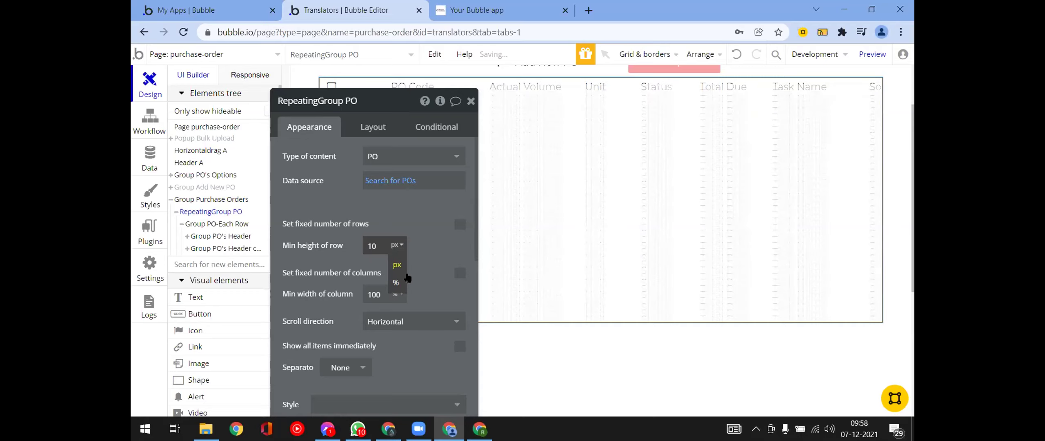
left_click(396, 284)
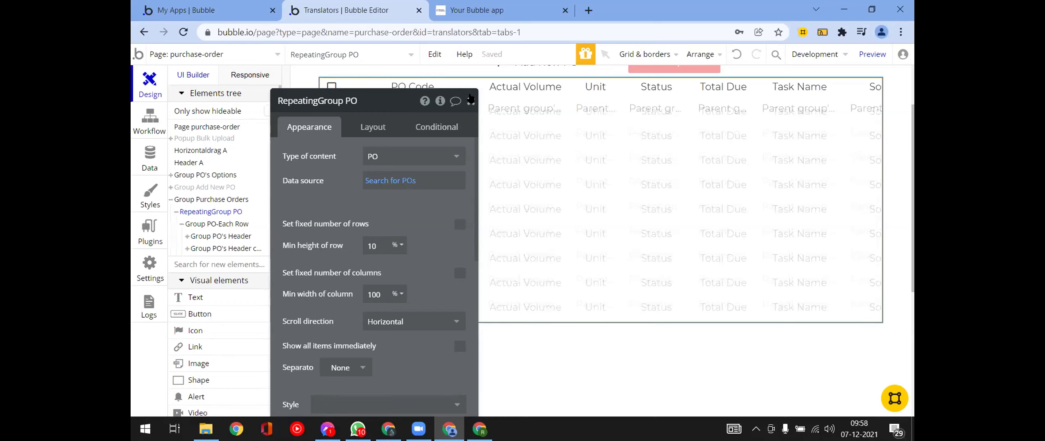
left_click(471, 101)
Refresh the preview page, dismiss the PO addition form and check the PO list's height and rows before returning to the editor.
left_click(471, 16)
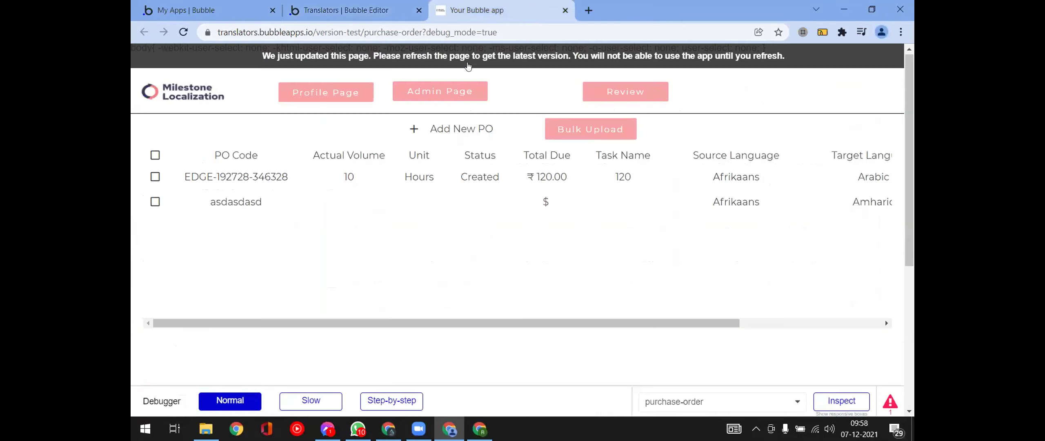
key("F5")
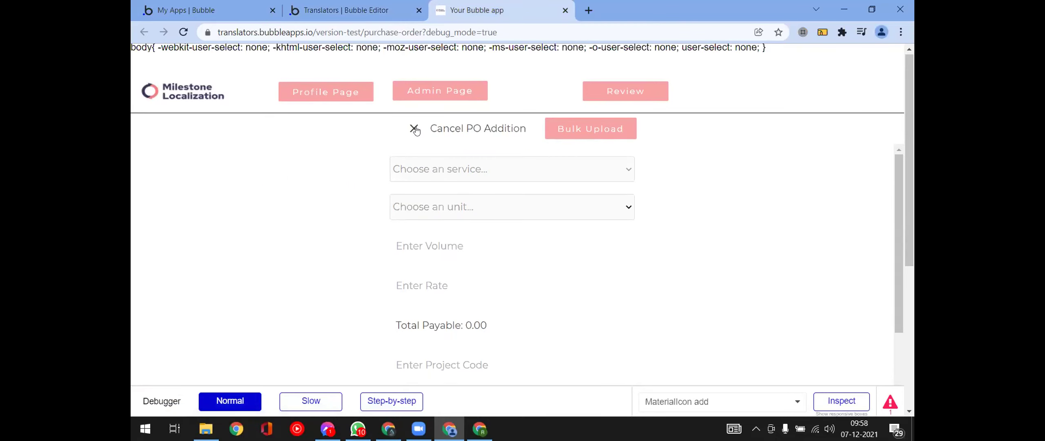
left_click(414, 129)
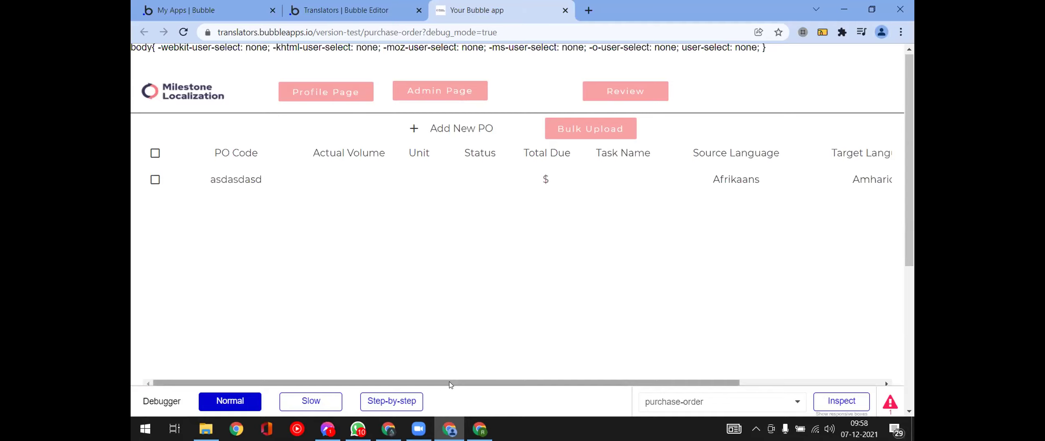
scroll(438, 329, "down", 4)
scroll(440, 332, "up", 4)
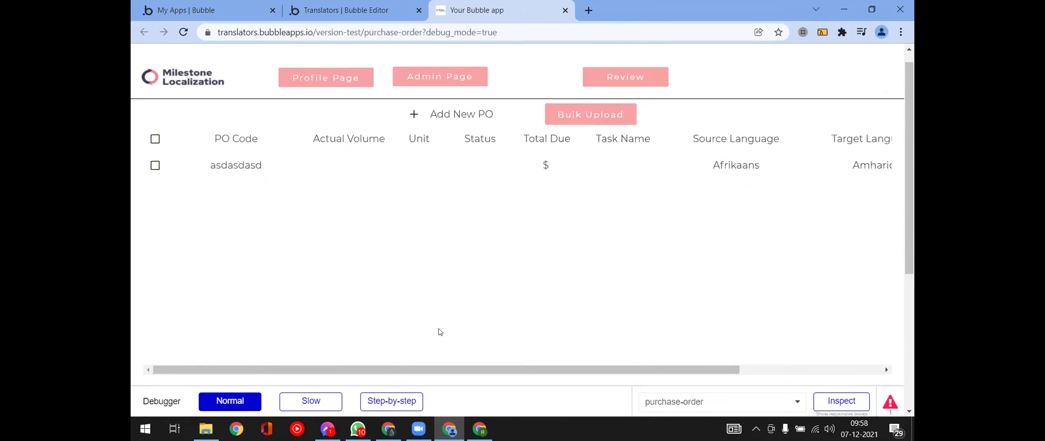
left_click(321, 13)
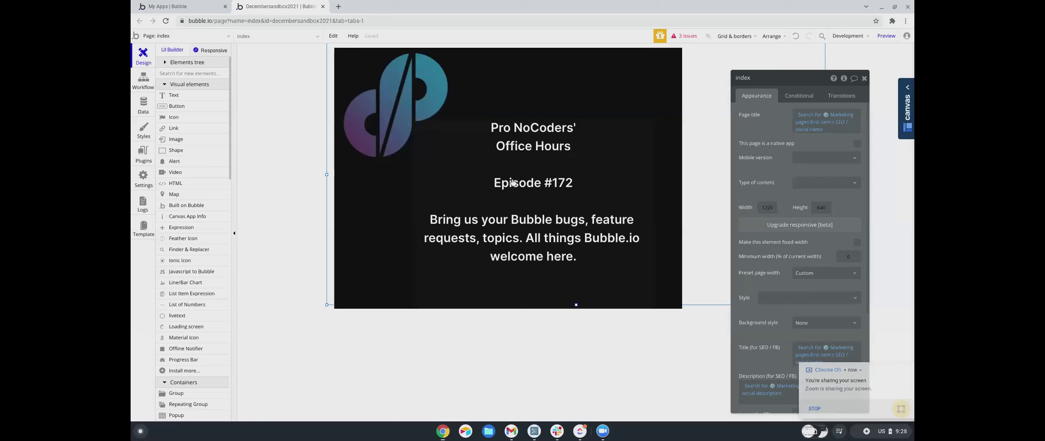
Create a new page named new_responsive_rgs in the December sandbox app.
left_click(155, 37)
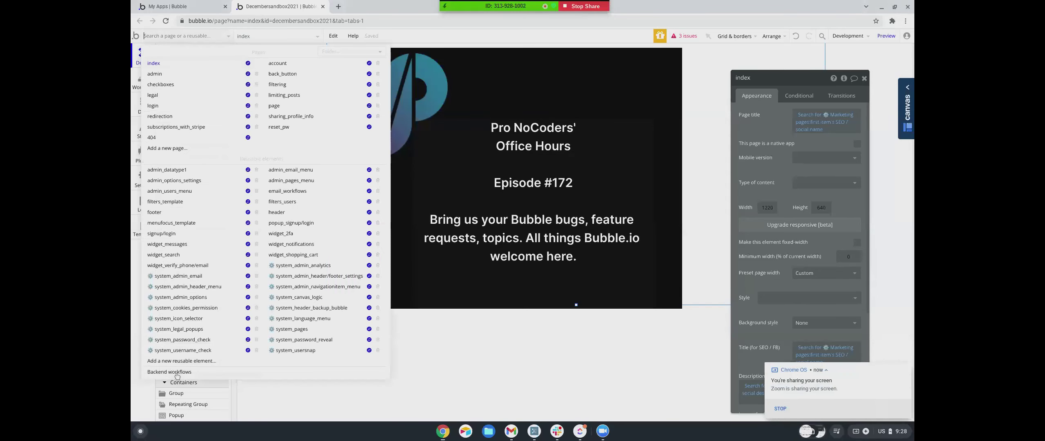
left_click(167, 149)
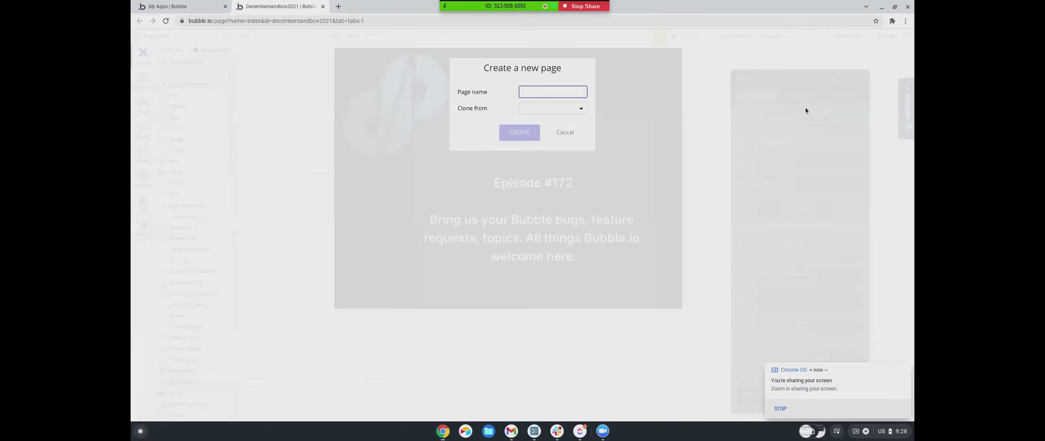
type("new_responsive_rgs")
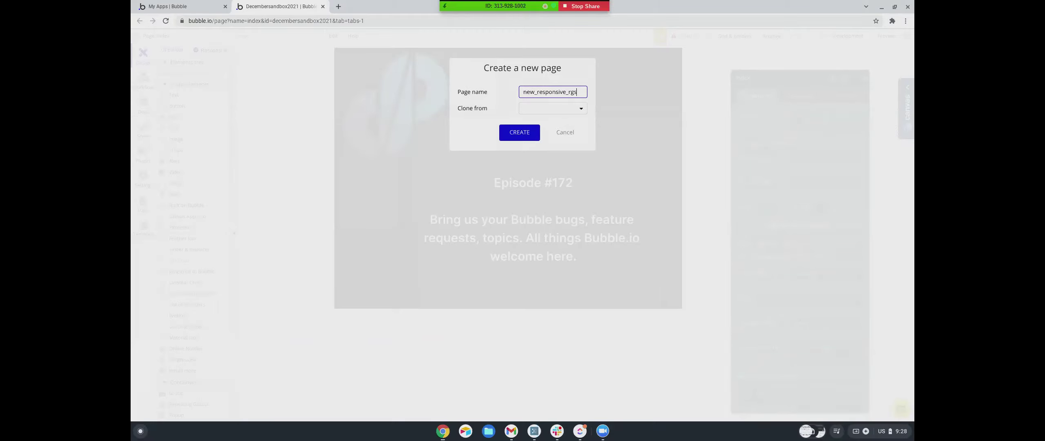
key("Return")
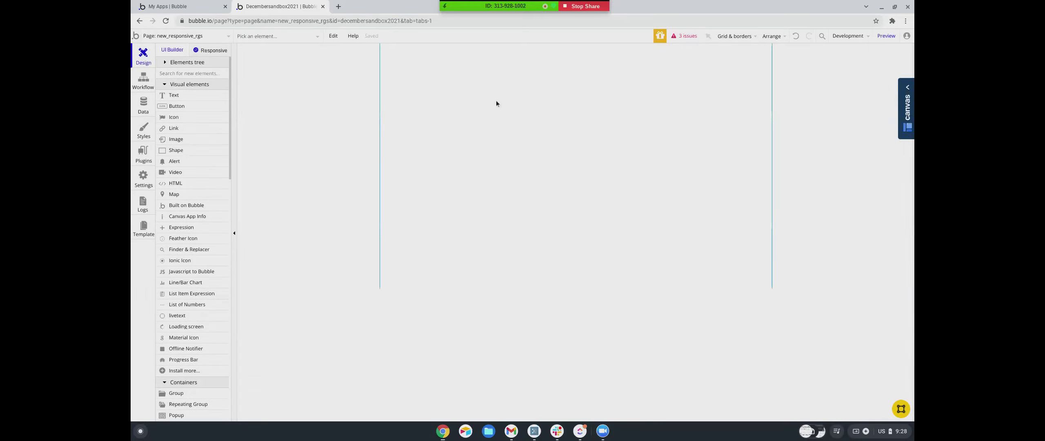
Upgrade the new page to the new responsive engine and start building on it.
left_click(206, 50)
left_click(185, 65)
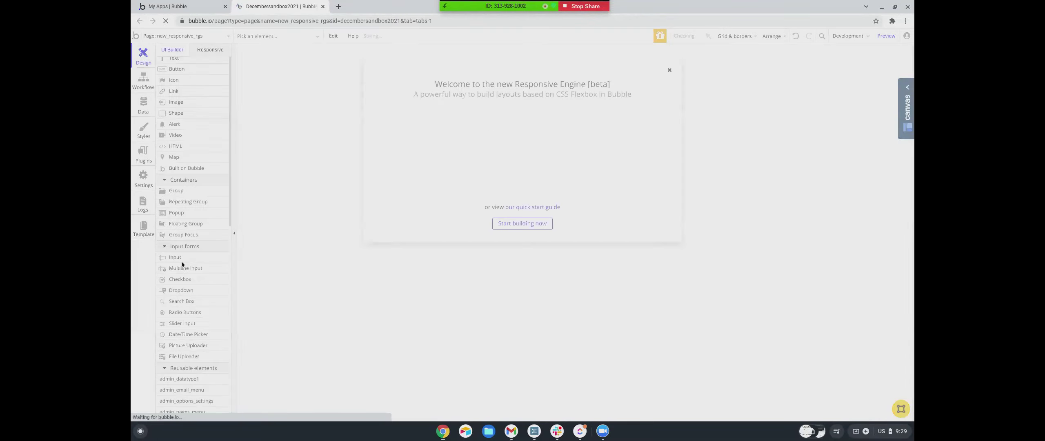
left_click(543, 224)
Draw a repeating group about 880 px wide and 86 px high near the top of the new page.
scroll(183, 145, "down", 1)
scroll(184, 145, "down", 1)
left_click(188, 204)
left_click_drag(394, 61, 754, 96)
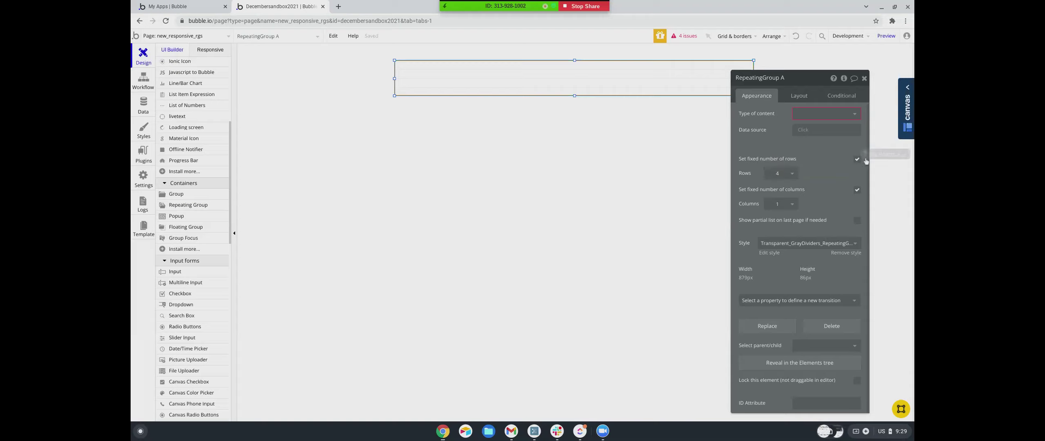
Turn off the fixed number of rows for the repeating group and shift the group slightly to the left on the page.
left_click(792, 174)
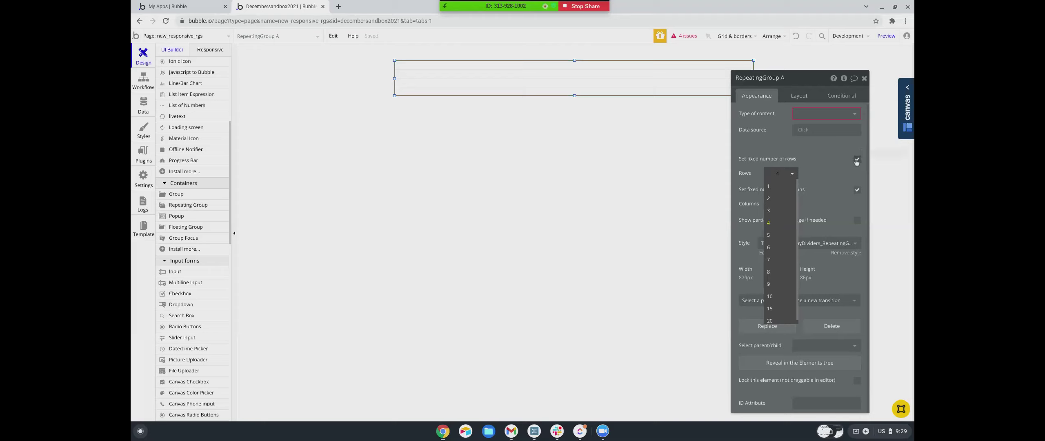
left_click(857, 160)
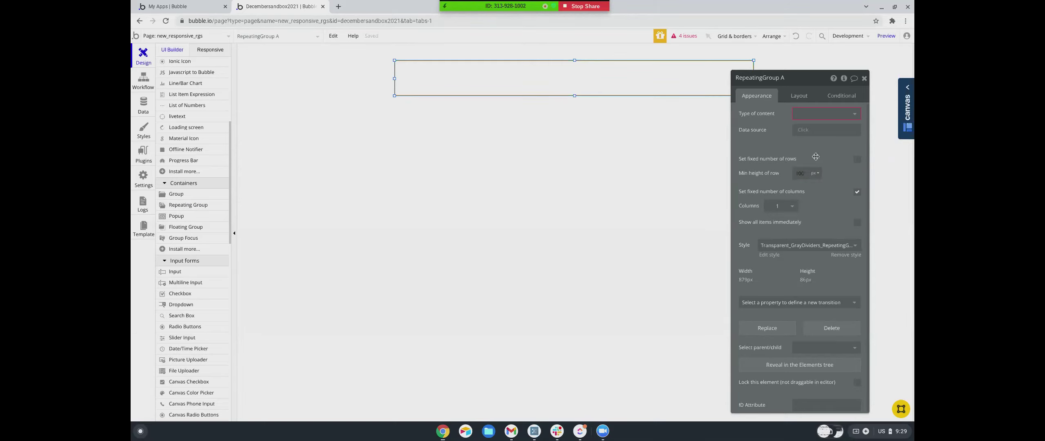
scroll(803, 158, "down", 1)
scroll(802, 157, "up", 1)
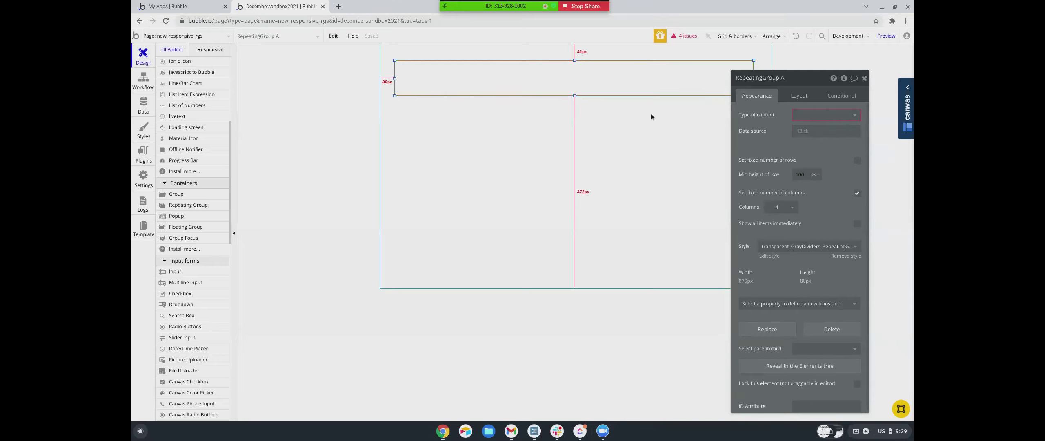
left_click_drag(540, 86, 534, 86)
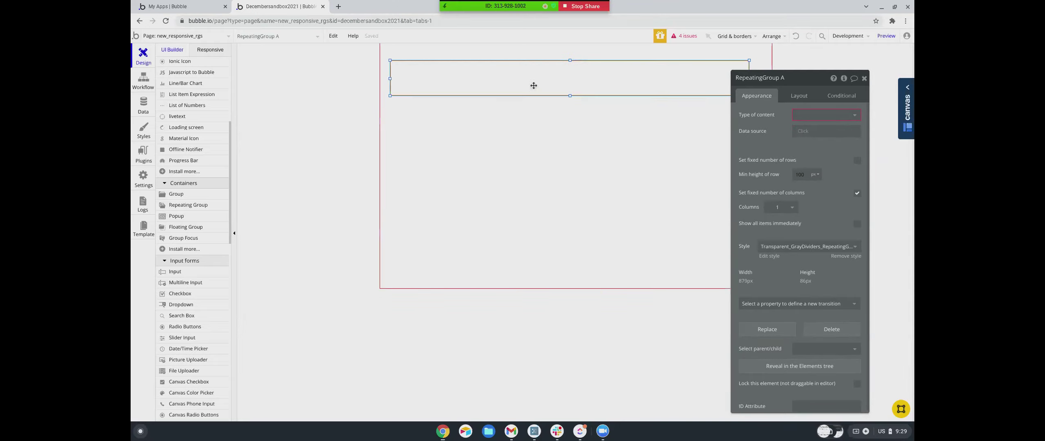
Set the container layout of the new_responsive_rgs page to Column.
left_click(316, 144)
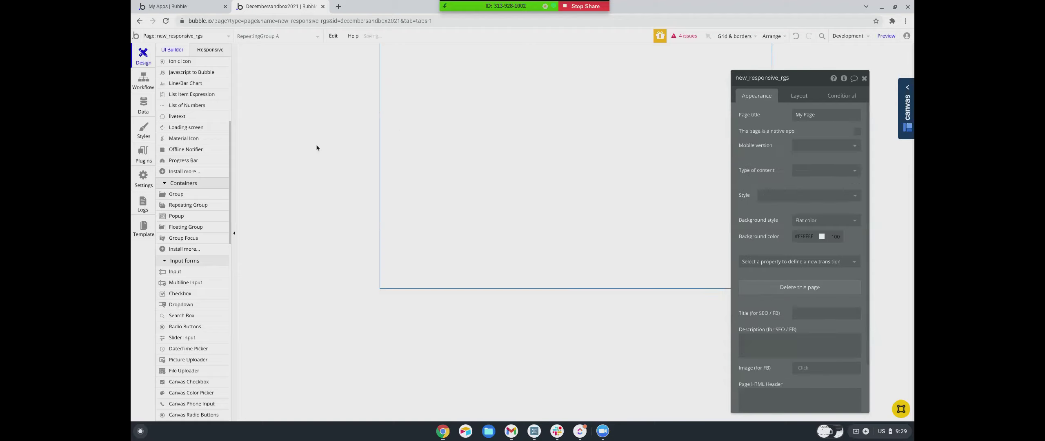
left_click(800, 100)
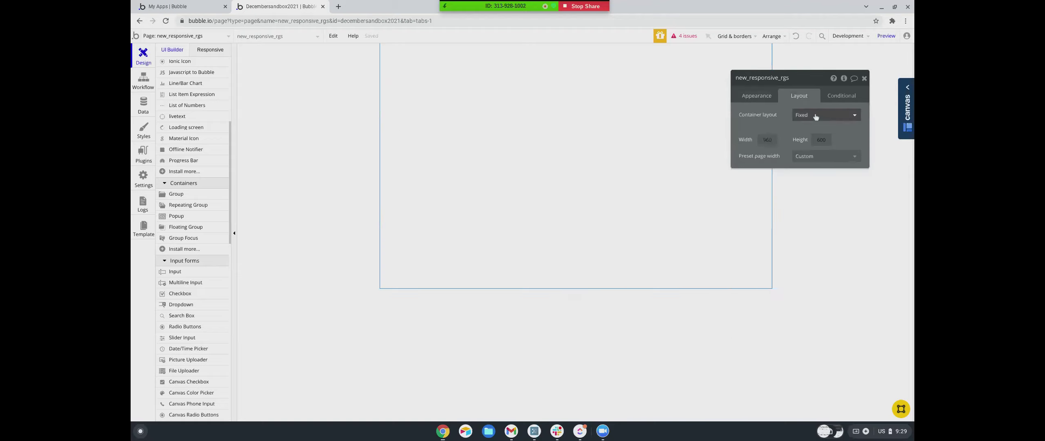
left_click(825, 114)
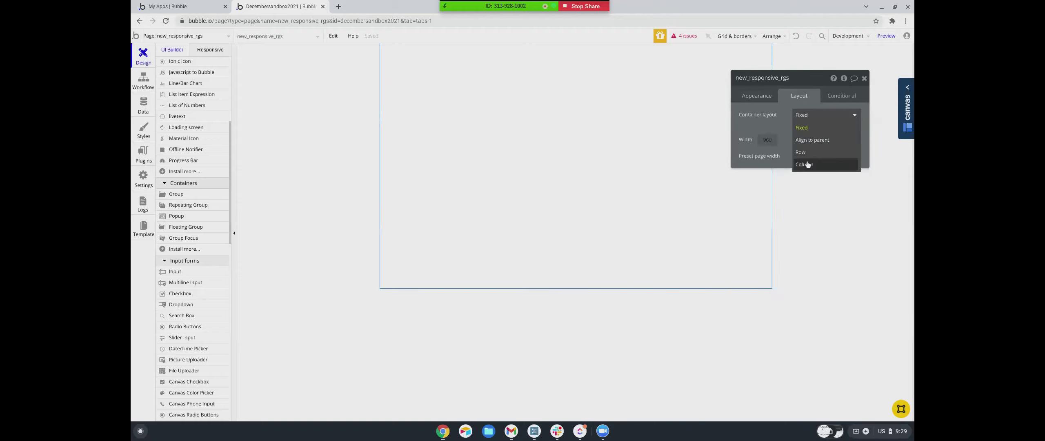
left_click(803, 163)
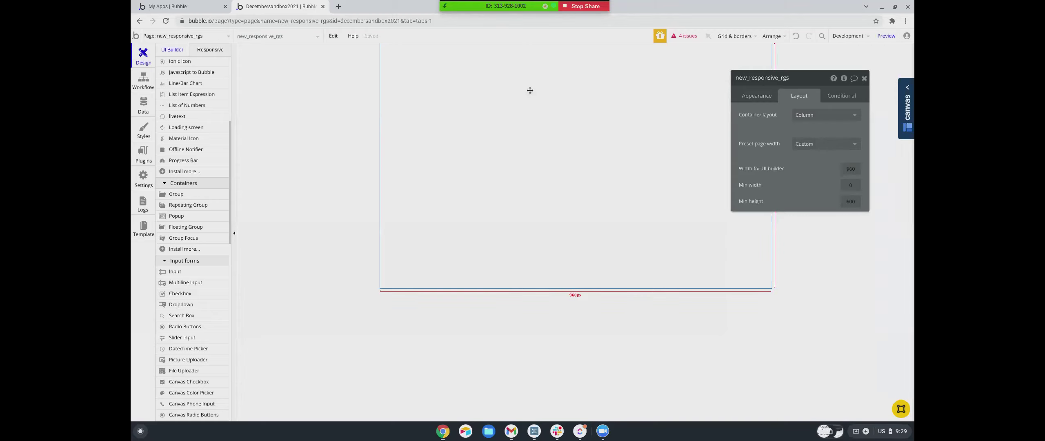
Set the cell's container layout of the repeating group to Column.
left_click(470, 75)
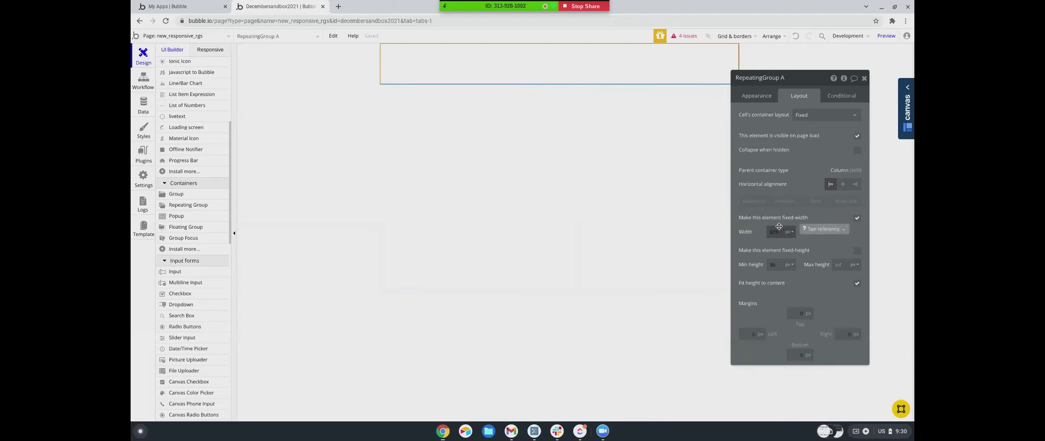
left_click_drag(695, 60, 690, 59)
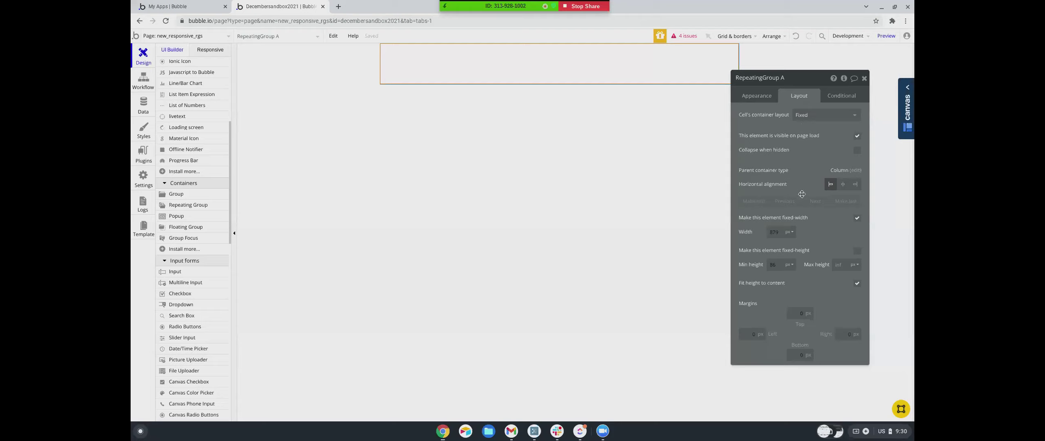
left_click(817, 115)
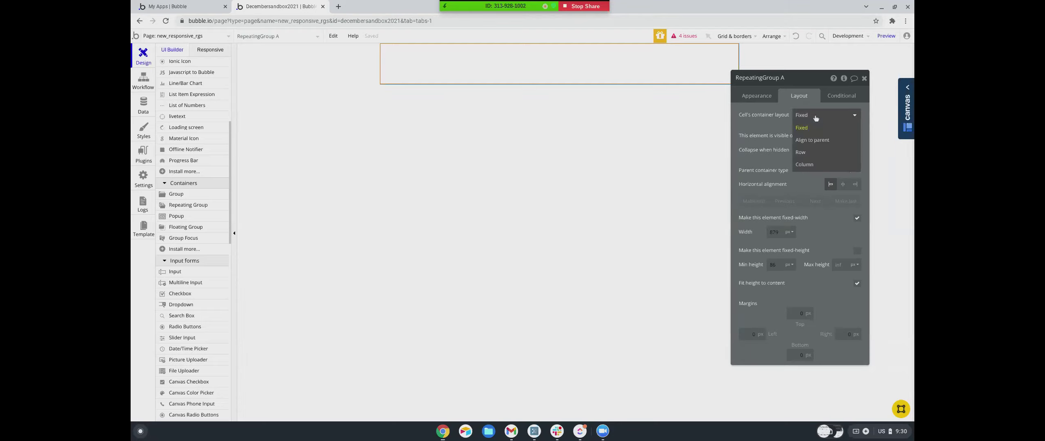
left_click(805, 164)
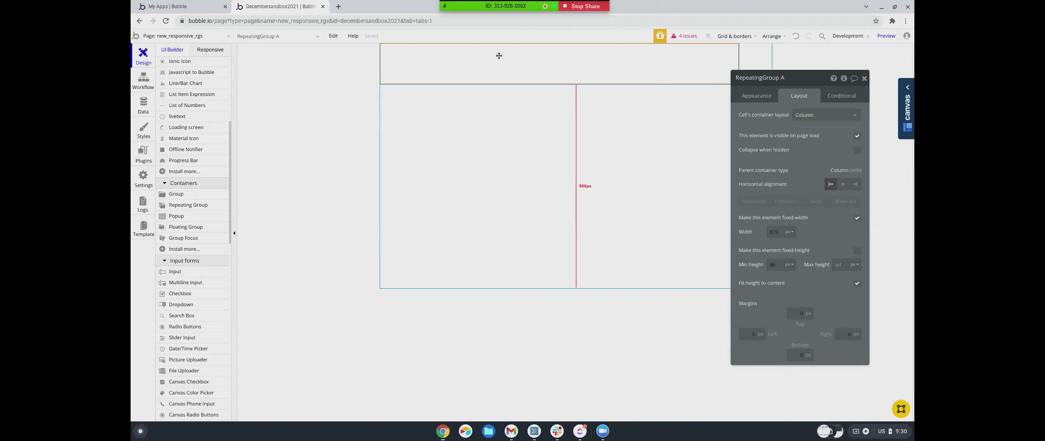
Examine the repeating group's row and column options alongside its cell layout, width and height settings.
left_click(743, 101)
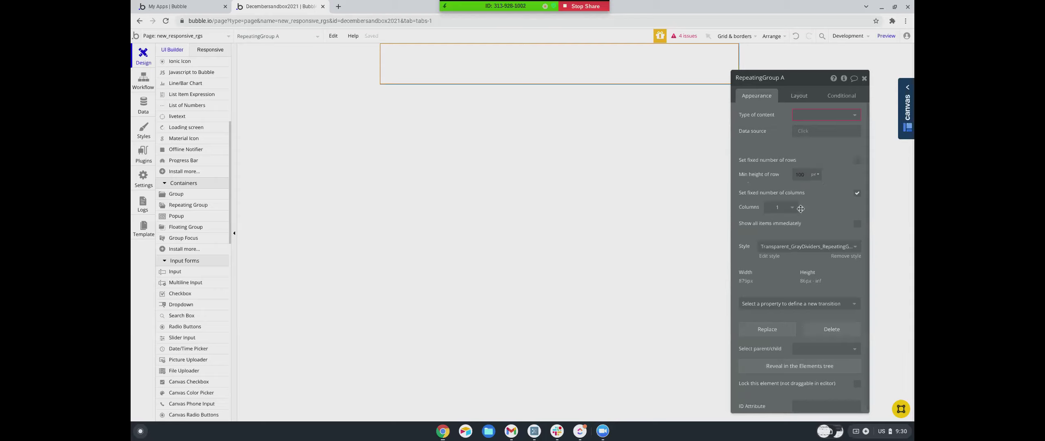
scroll(796, 225, "down", 1)
scroll(824, 223, "up", 1)
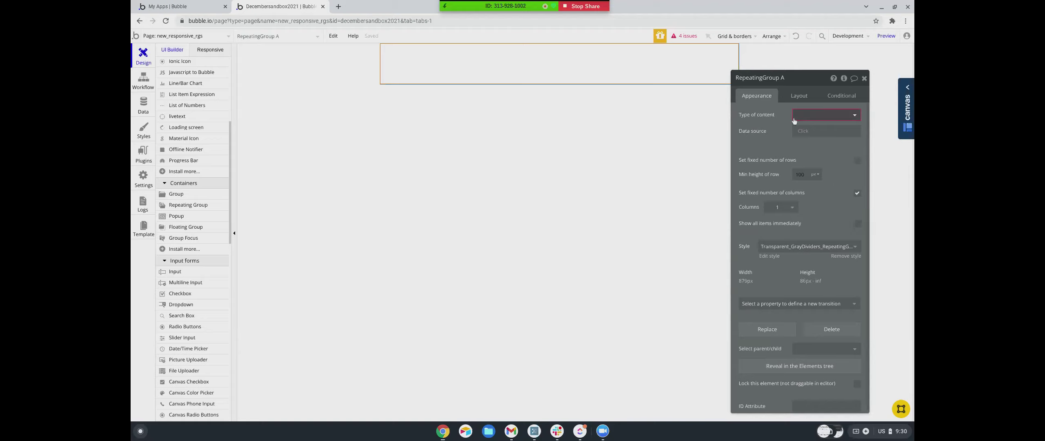
left_click(800, 97)
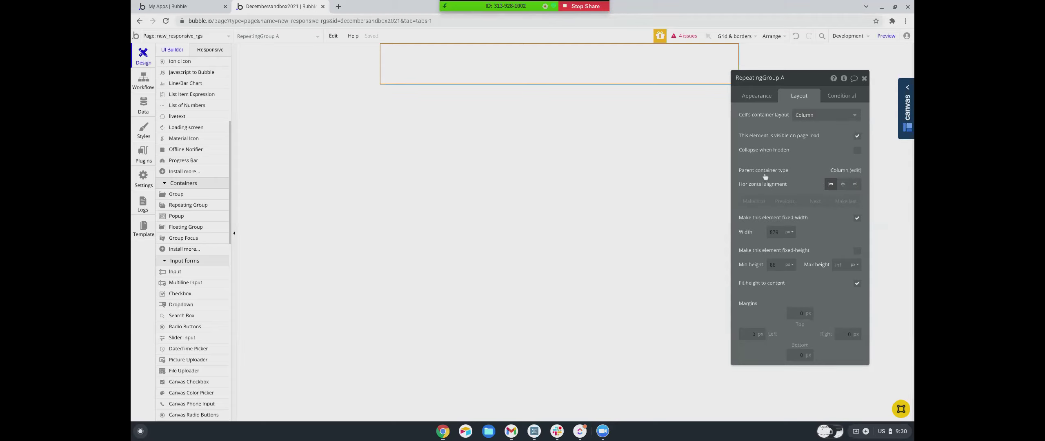
left_click(812, 118)
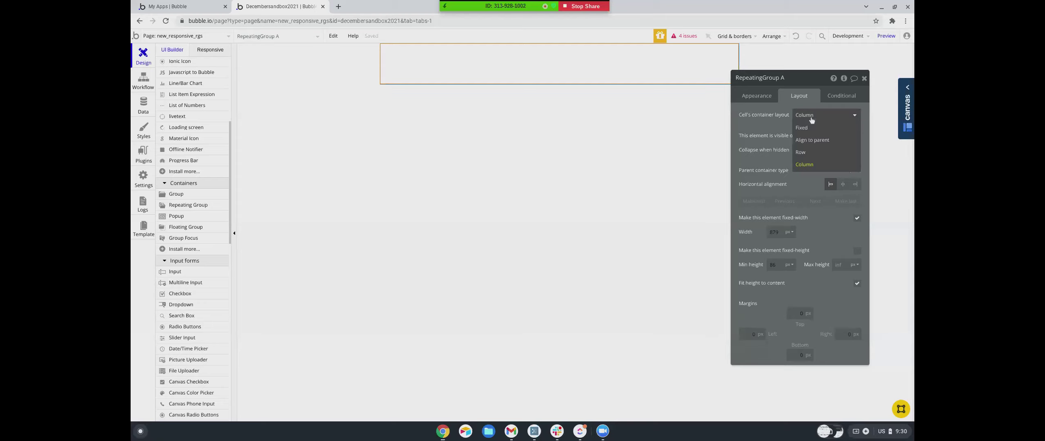
left_click(772, 123)
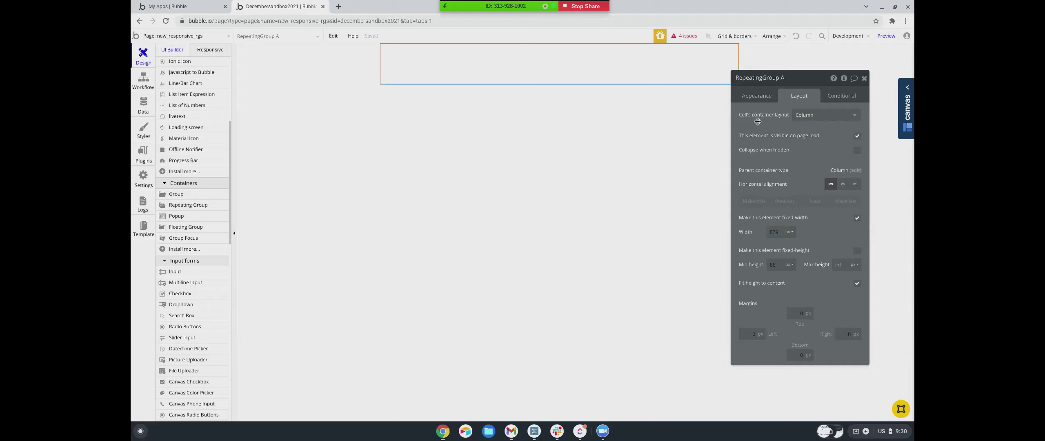
left_click(757, 98)
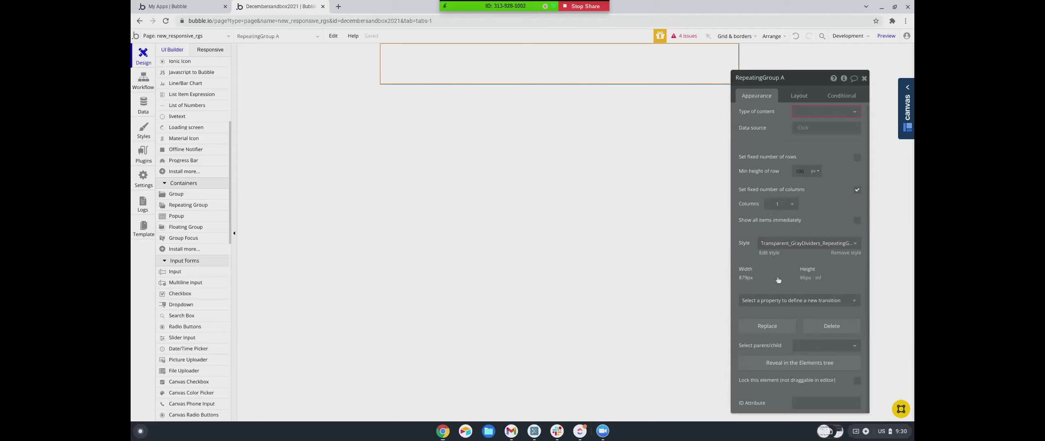
scroll(778, 280, "up", 1)
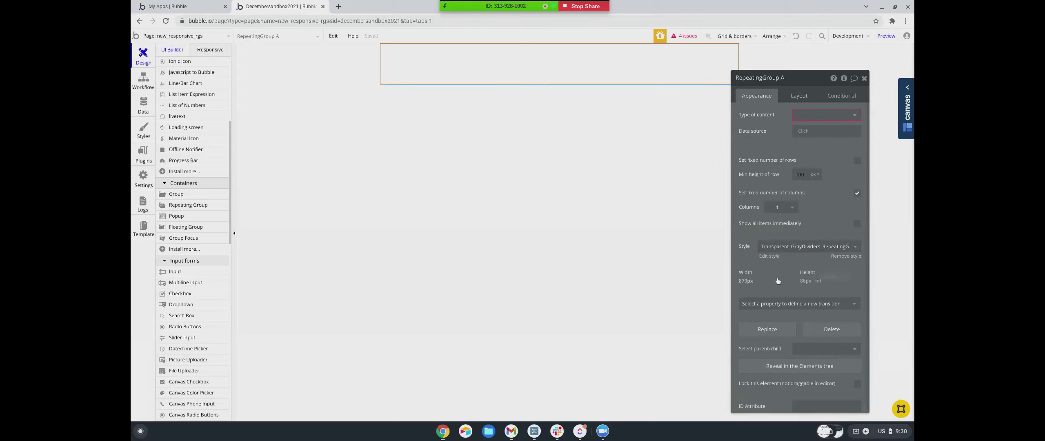
left_click(803, 98)
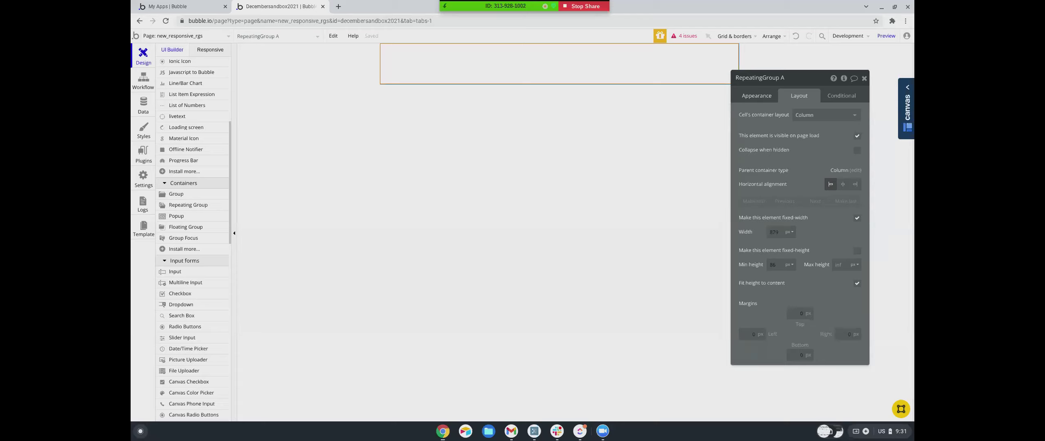
left_click(762, 98)
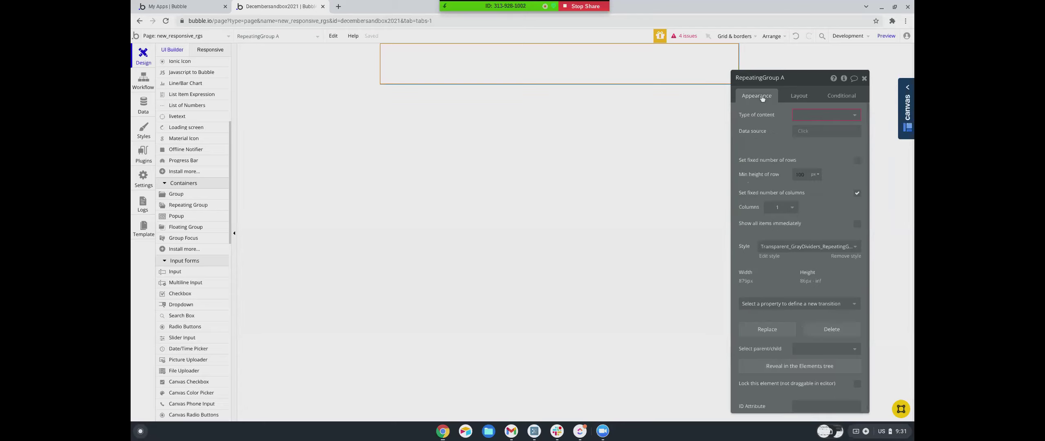
Turn off the repeating group's fixed number of columns, using horizontal scrolling with a minimum column width of 100%.
left_click(856, 195)
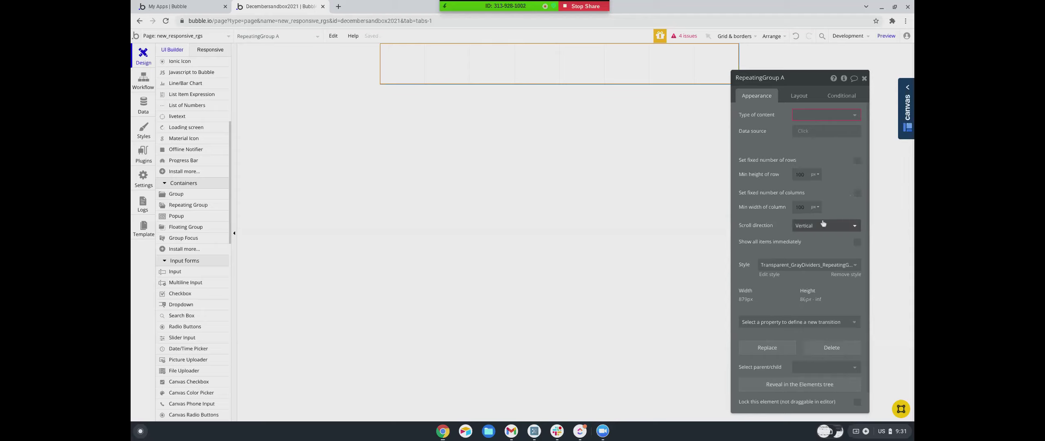
left_click(804, 226)
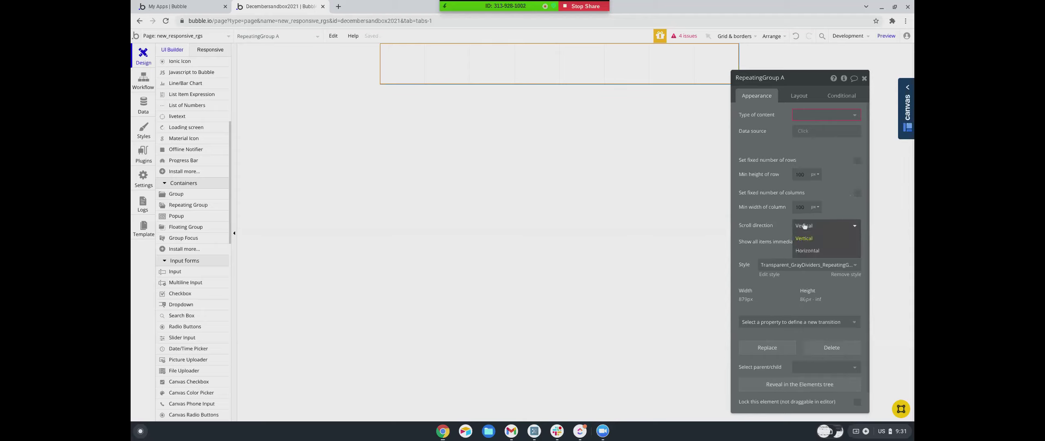
left_click(807, 250)
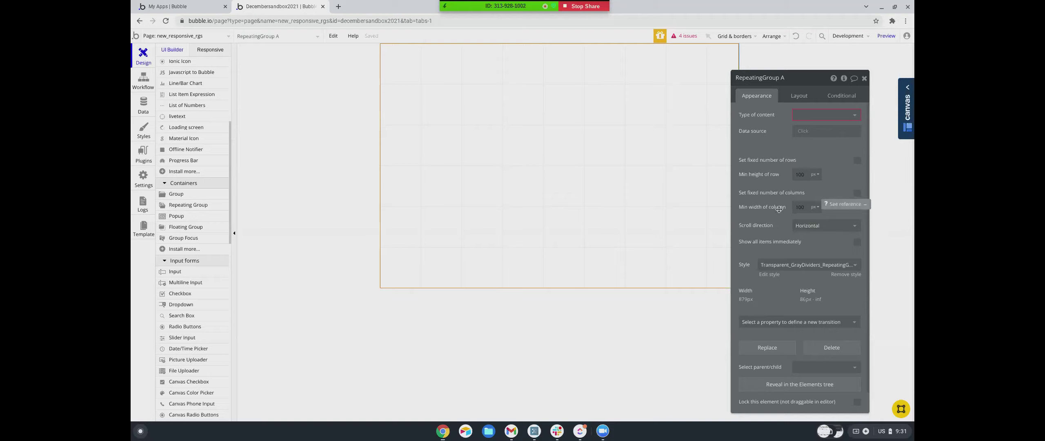
left_click(813, 209)
left_click(816, 233)
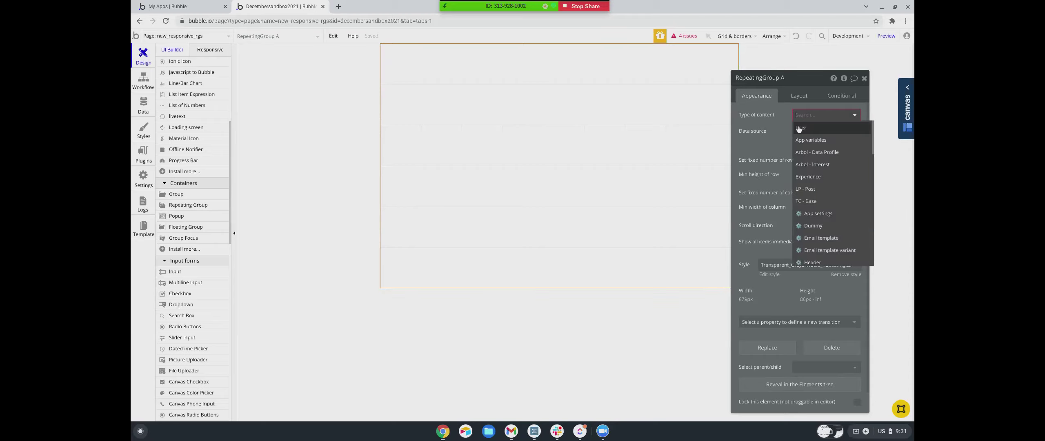
Set the repeating group's type of content to User and its data source to a search for Users.
left_click(799, 131)
left_click(799, 131)
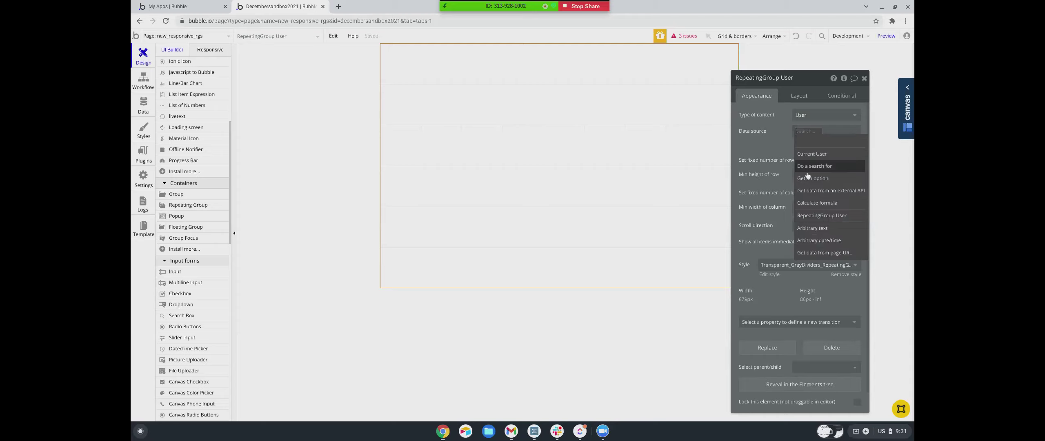
key("Return")
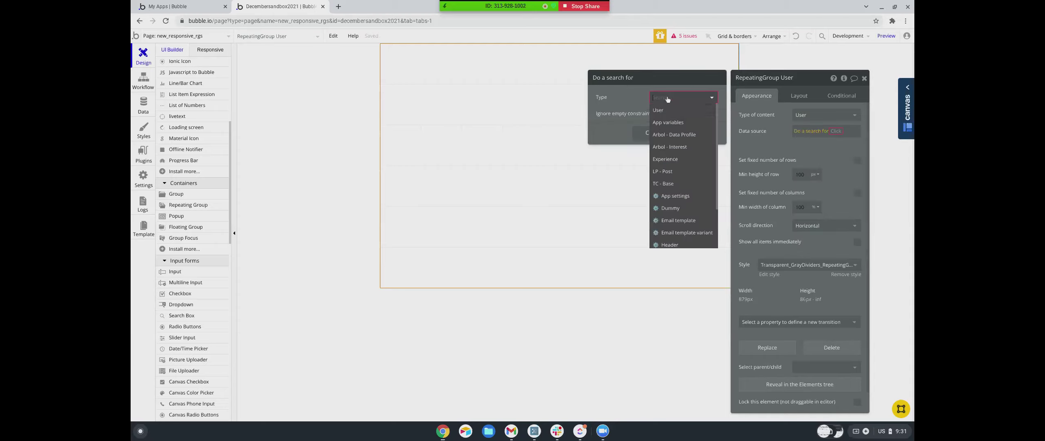
type("user")
key("Return")
left_click(745, 137)
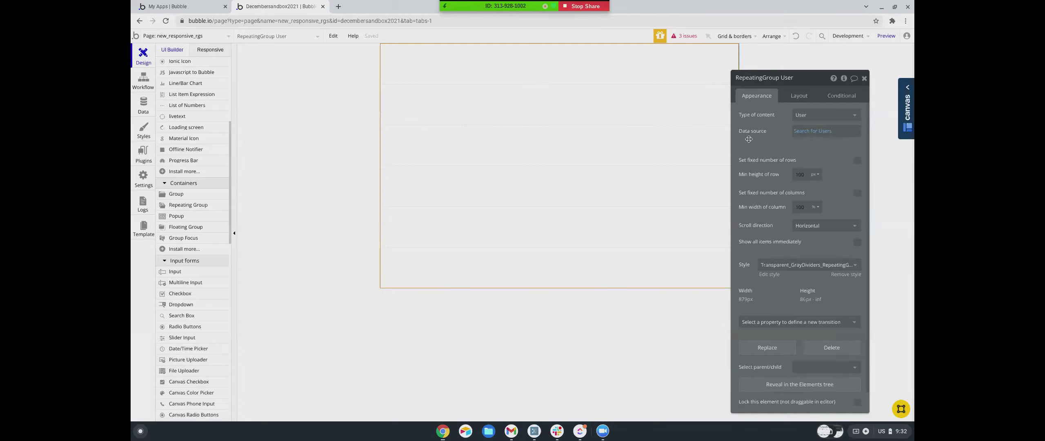
Check the repeating group's layout settings and give it a fixed number of rows of 1.
left_click(791, 100)
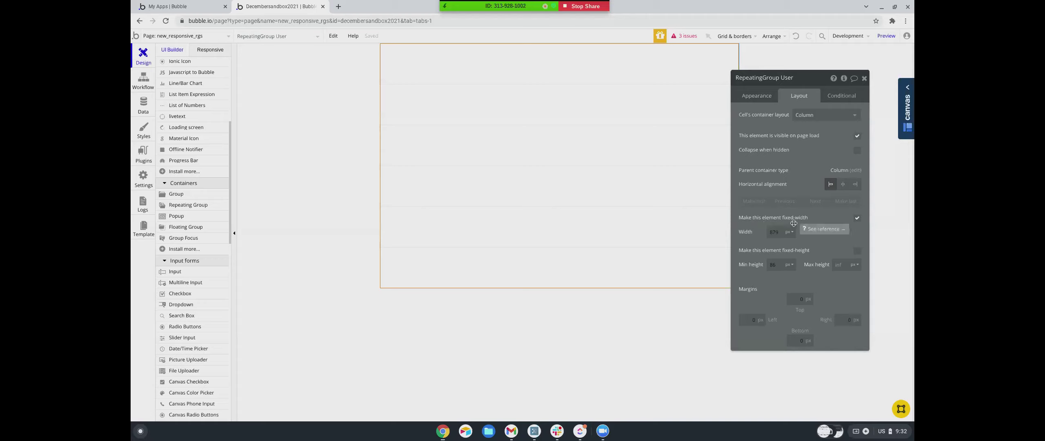
left_click(761, 98)
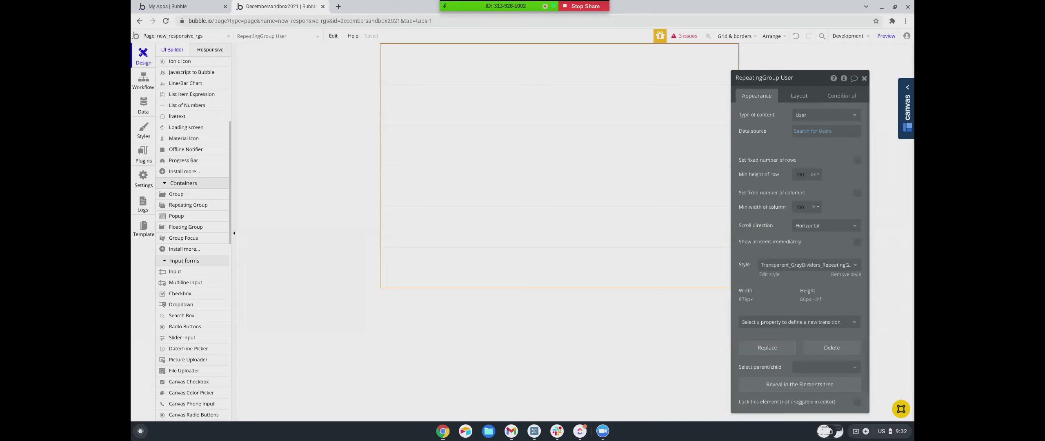
left_click(857, 160)
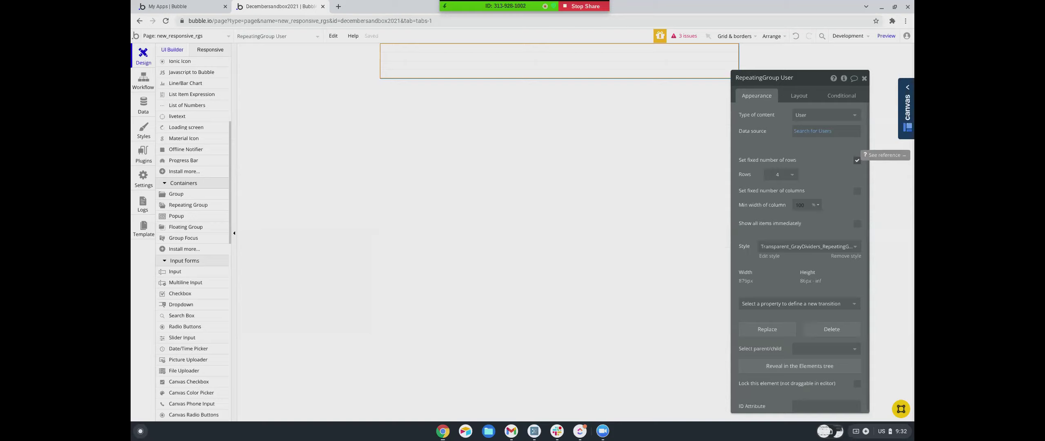
left_click(782, 174)
left_click(773, 186)
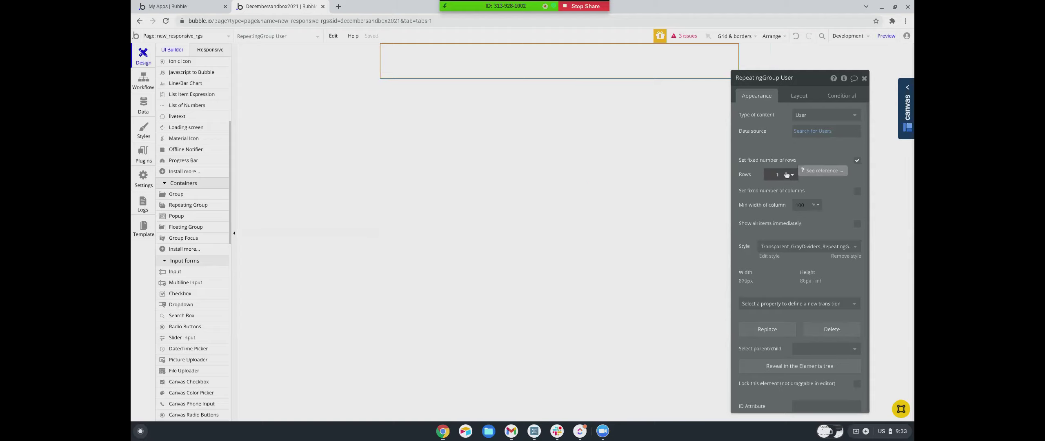
Check the All Users entries in the app data and return to the page design's visual elements.
left_click(143, 105)
left_click(285, 66)
left_click(191, 265)
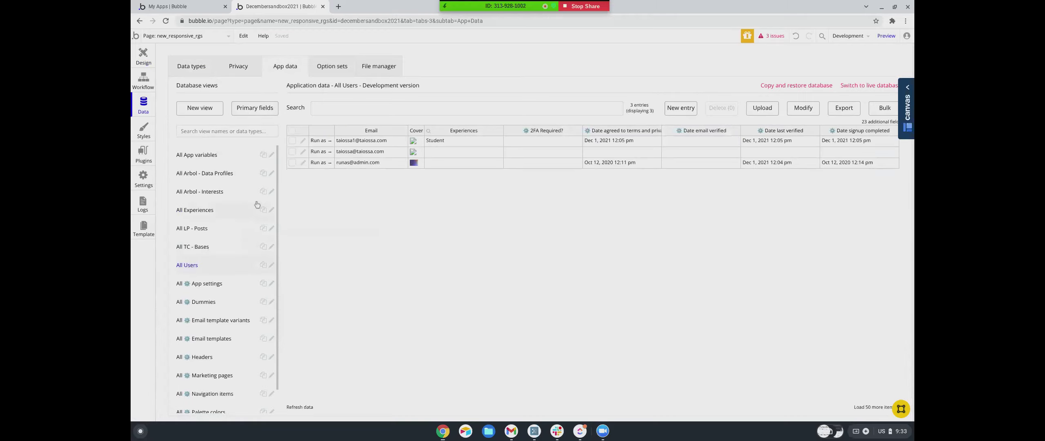
left_click(143, 58)
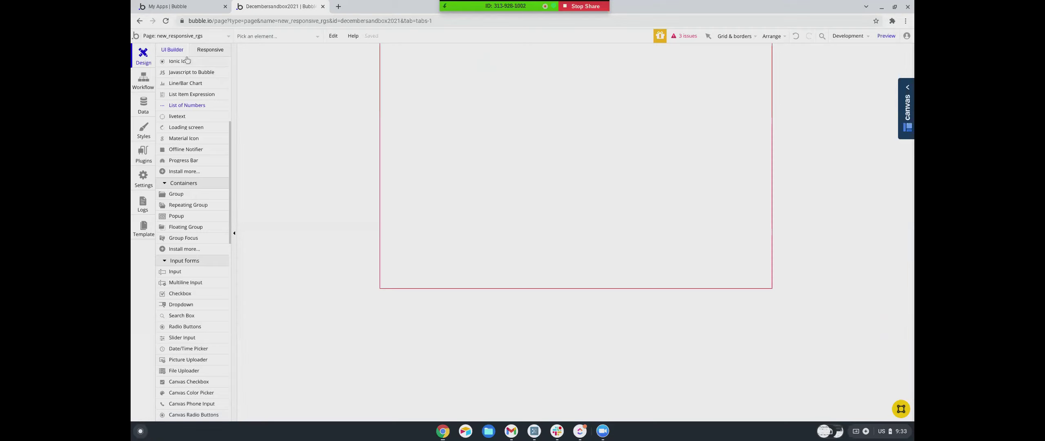
scroll(176, 111, "up", 5)
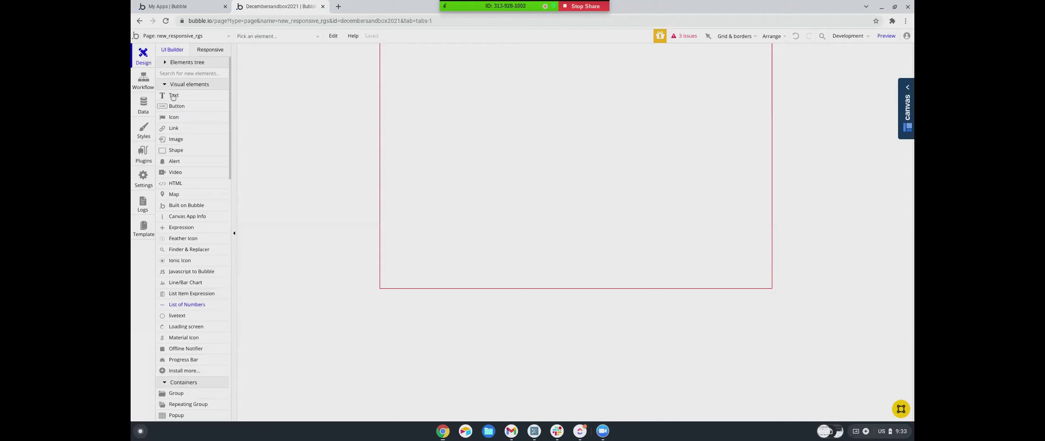
Add a text element inside the repeating group's cell showing Current cell's User's First, and preview the page.
left_click(173, 96)
key("Escape")
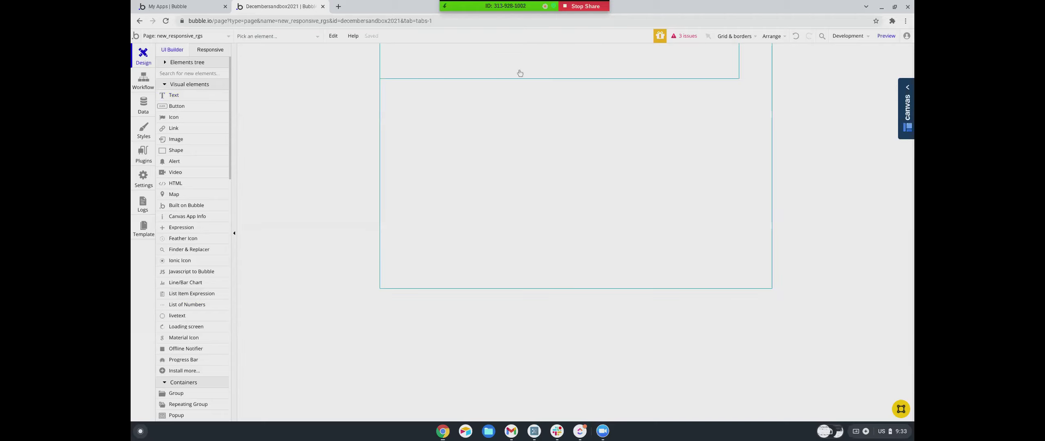
left_click(520, 73)
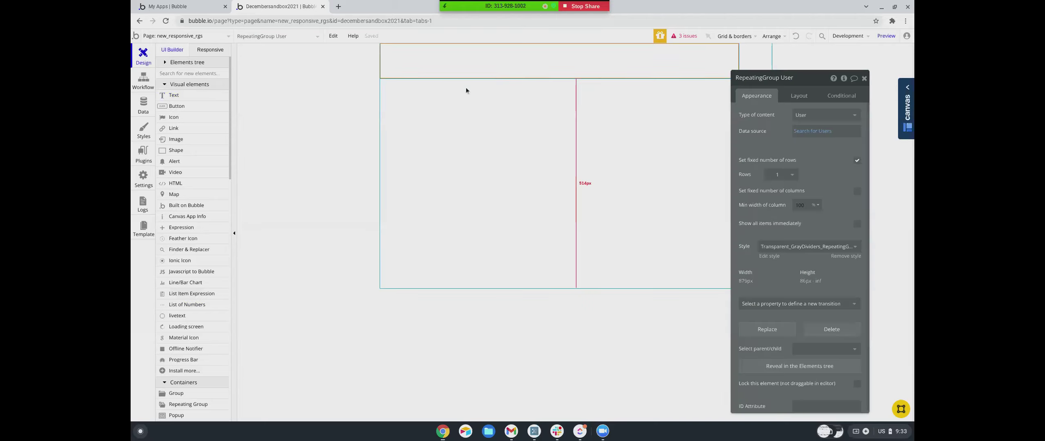
left_click(174, 96)
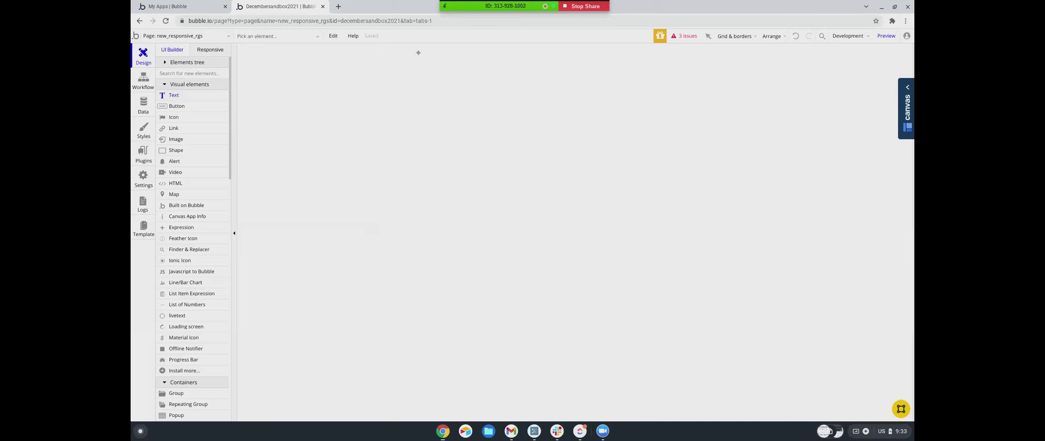
left_click_drag(400, 53, 496, 73)
left_click(882, 114)
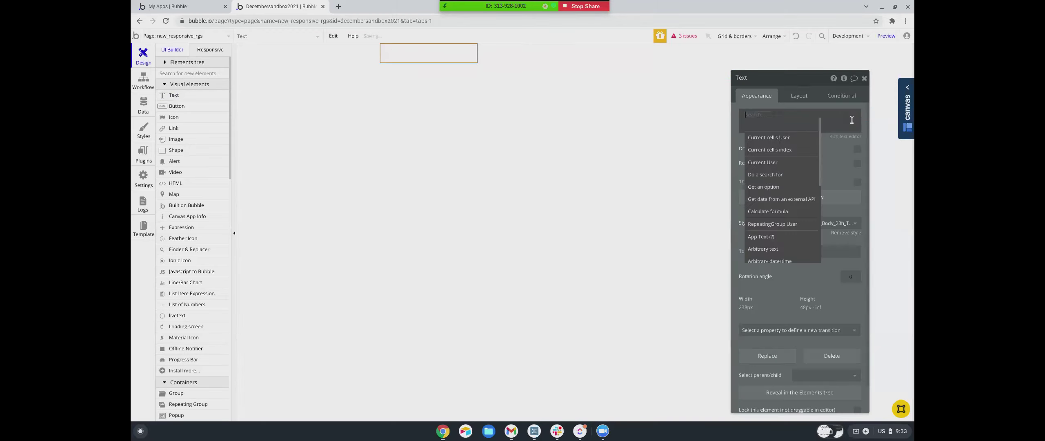
left_click(767, 138)
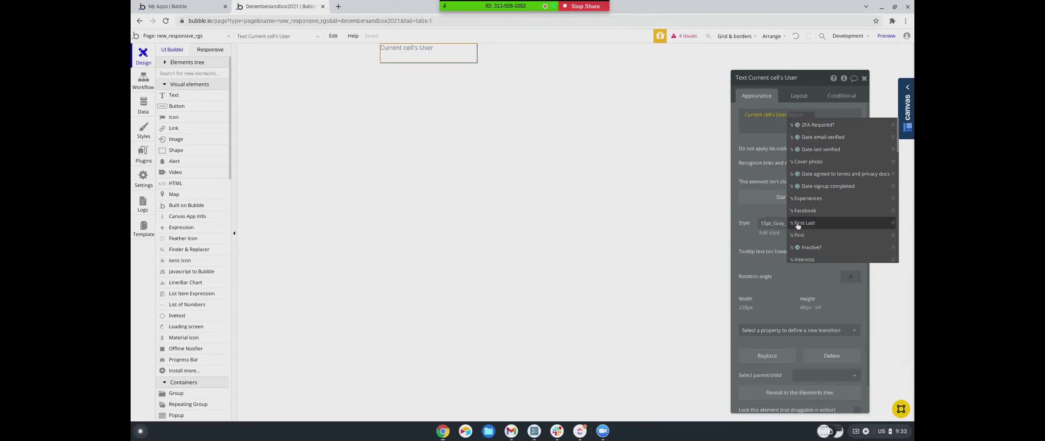
left_click(799, 236)
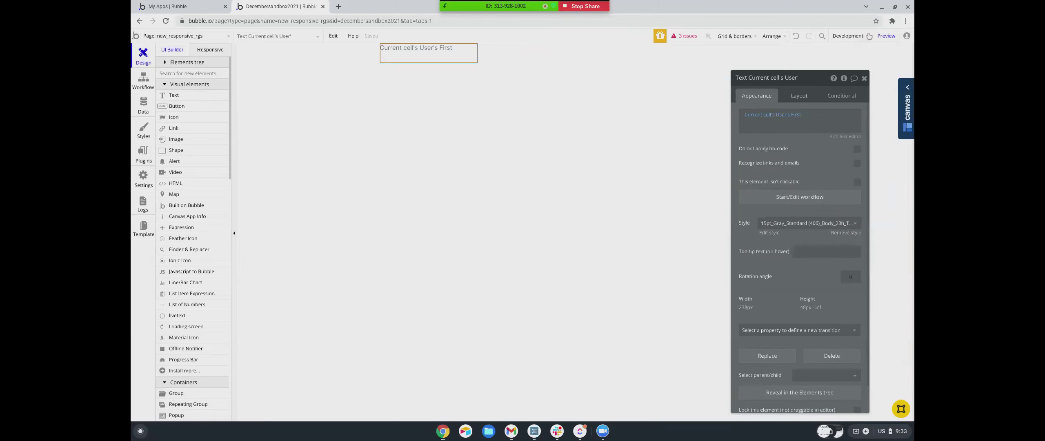
left_click(886, 36)
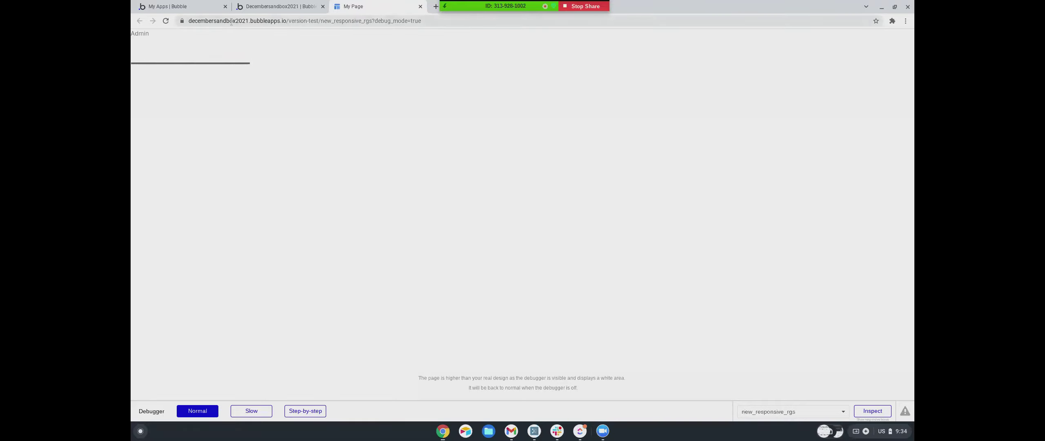
left_click(254, 6)
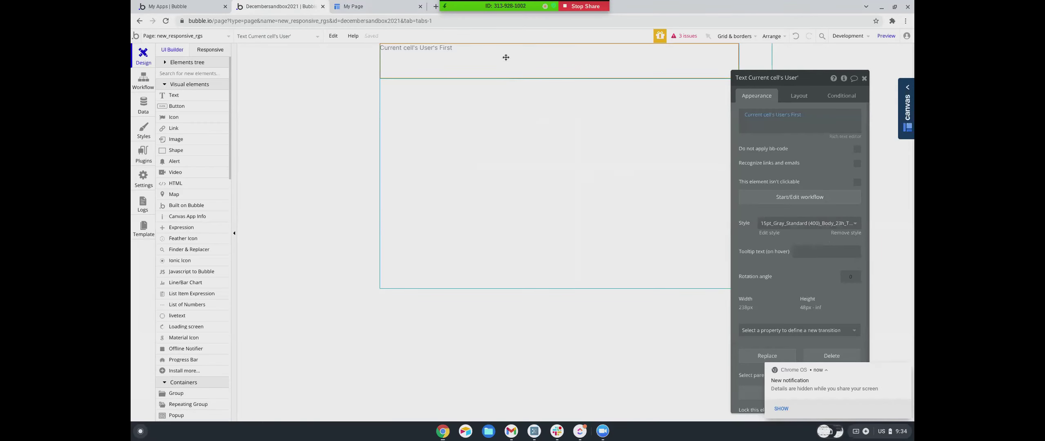
Give the repeating group a fixed number of columns of 1 and preview the page.
left_click(598, 104)
left_click(857, 191)
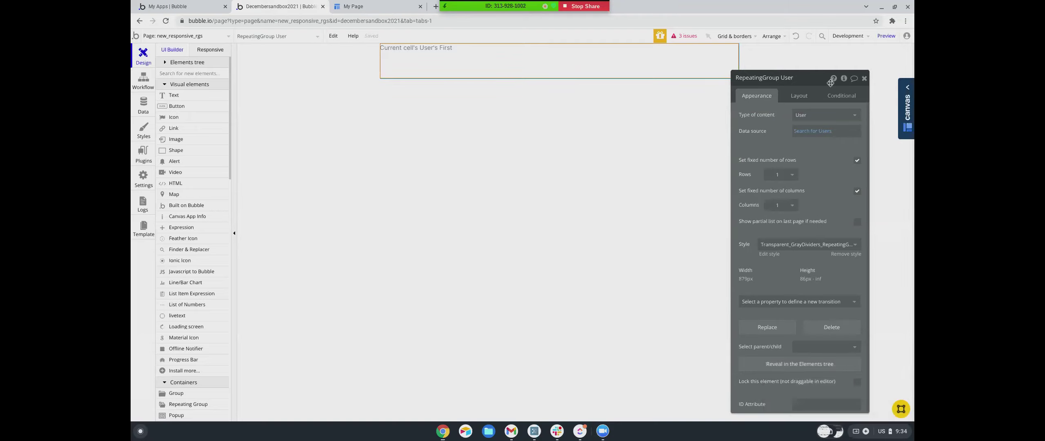
left_click(881, 37)
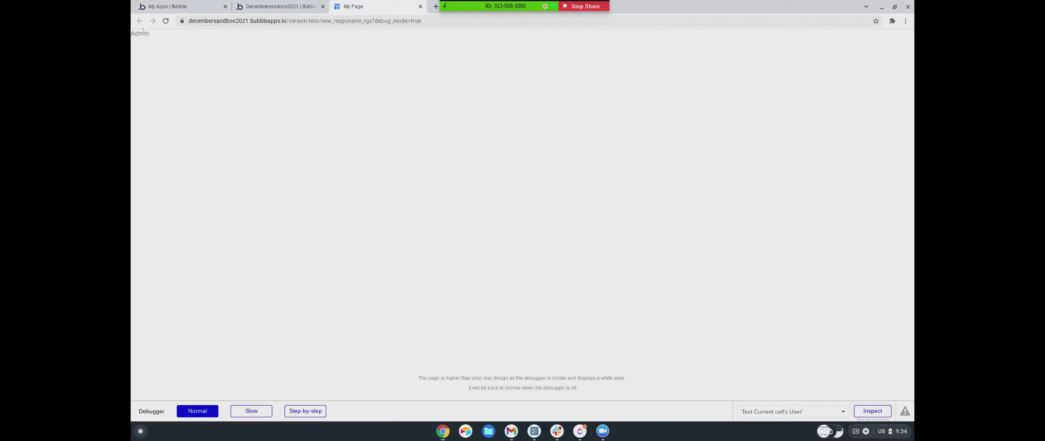
left_click(277, 6)
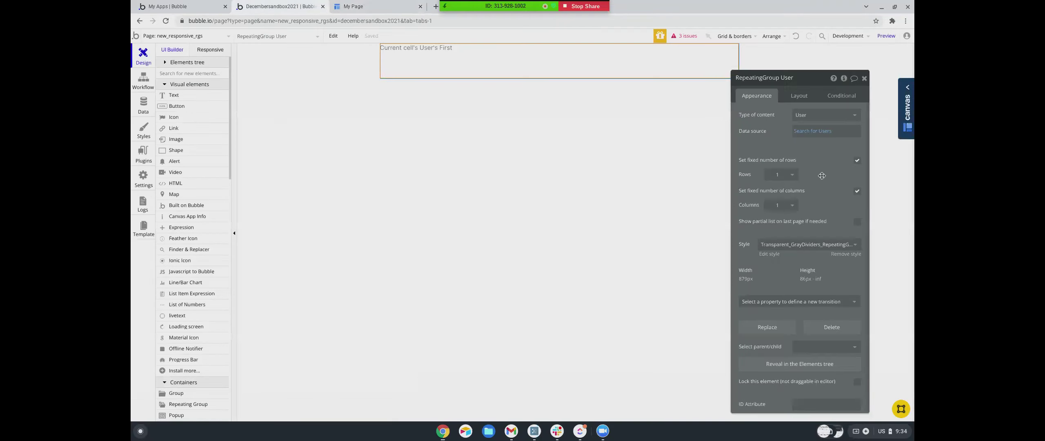
Turn off the repeating group's fixed number of rows and preview the page.
left_click(856, 160)
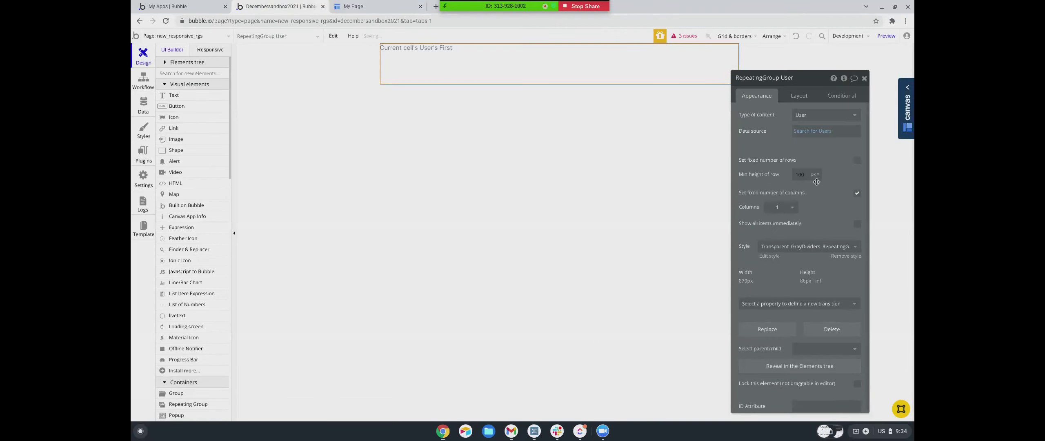
left_click(886, 36)
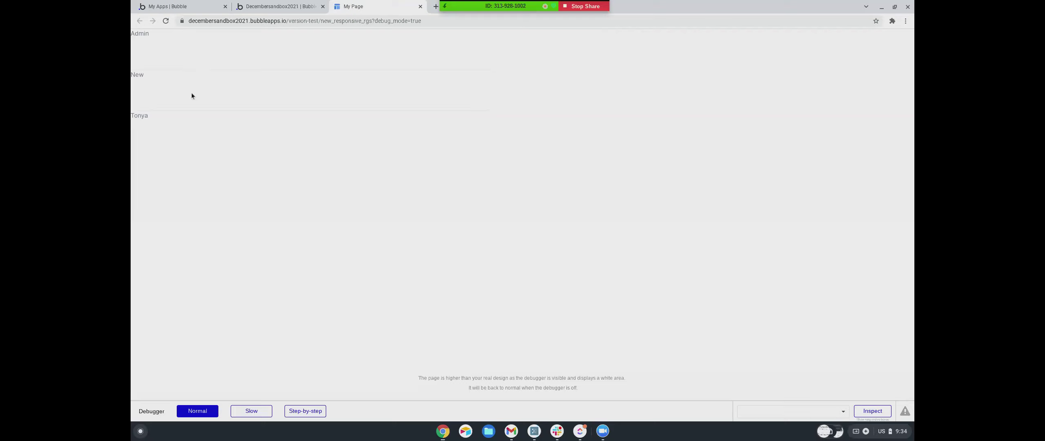
left_click(278, 6)
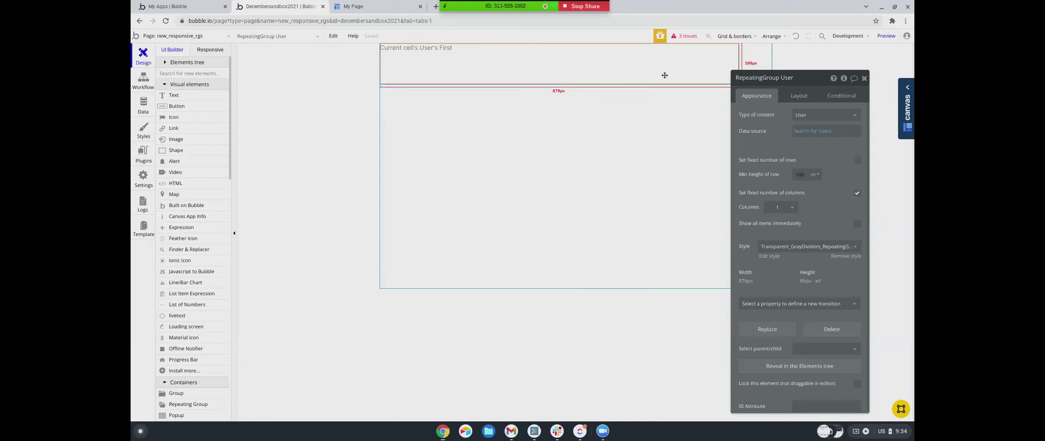
Duplicate the text element inside the cell and set the repeating group's cell container layout to Row.
left_click(454, 57)
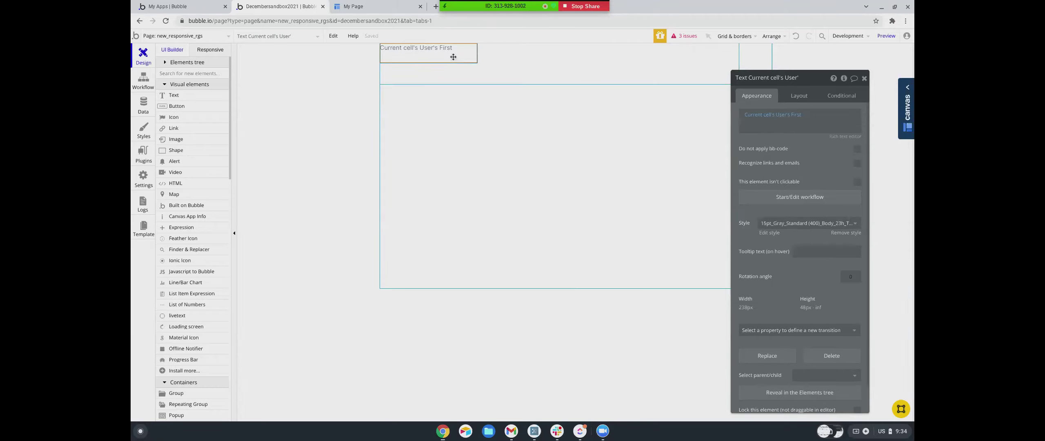
key("ctrl+d")
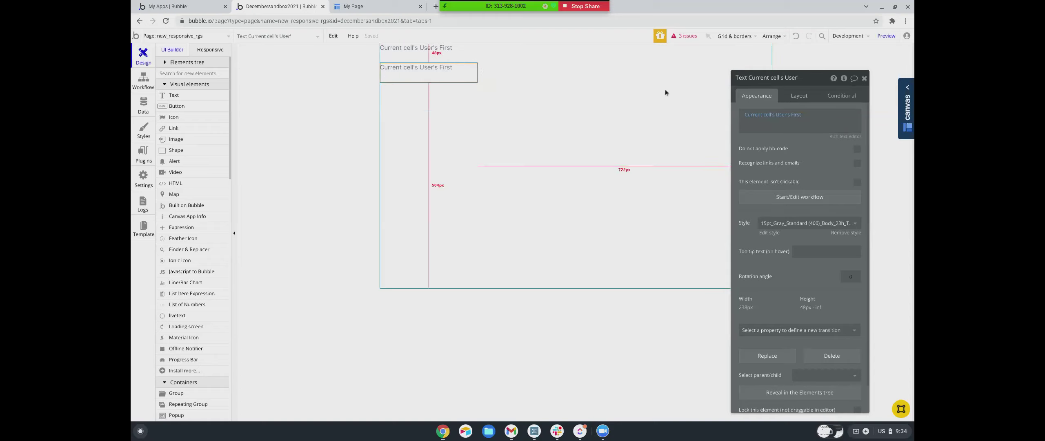
left_click(519, 59)
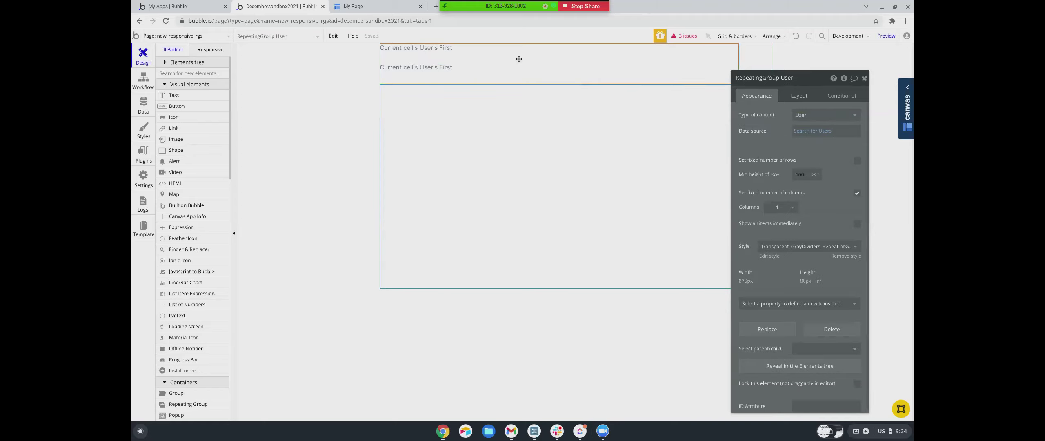
left_click(798, 96)
left_click(806, 115)
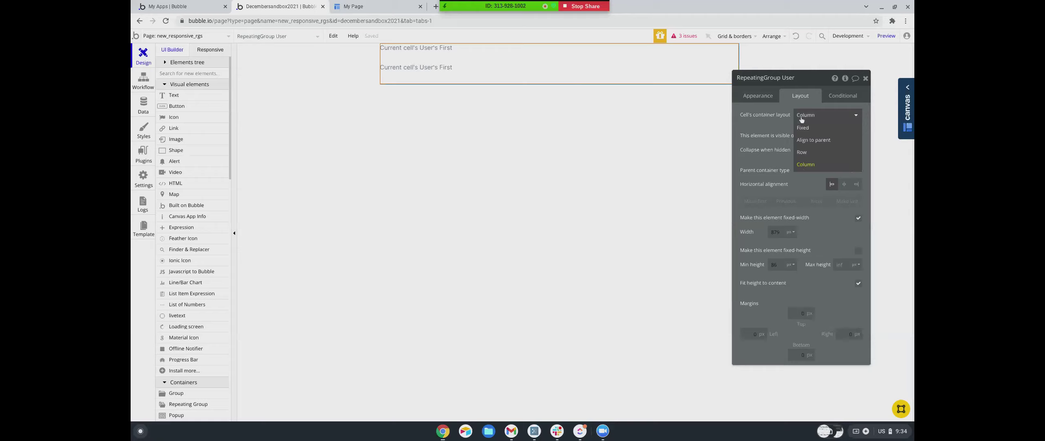
left_click(803, 153)
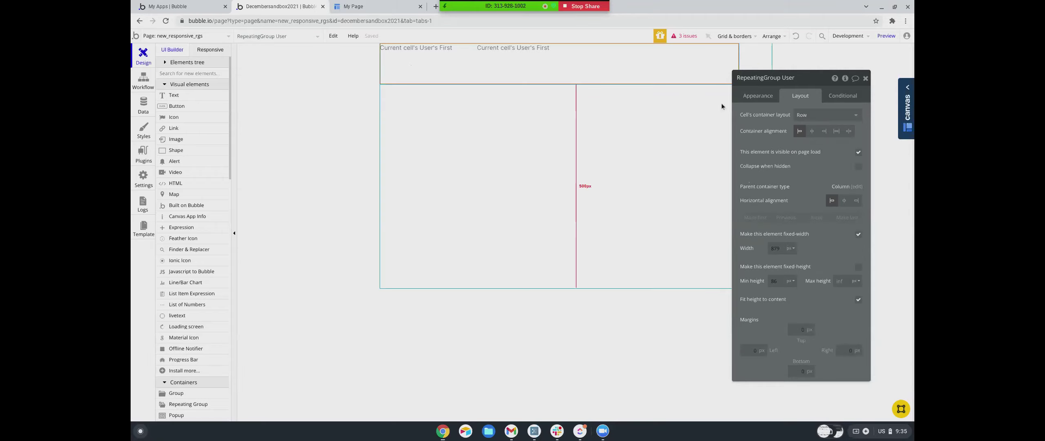
Paste another copy of the text beside the first two and delete the extra fourth copy.
left_click(517, 52)
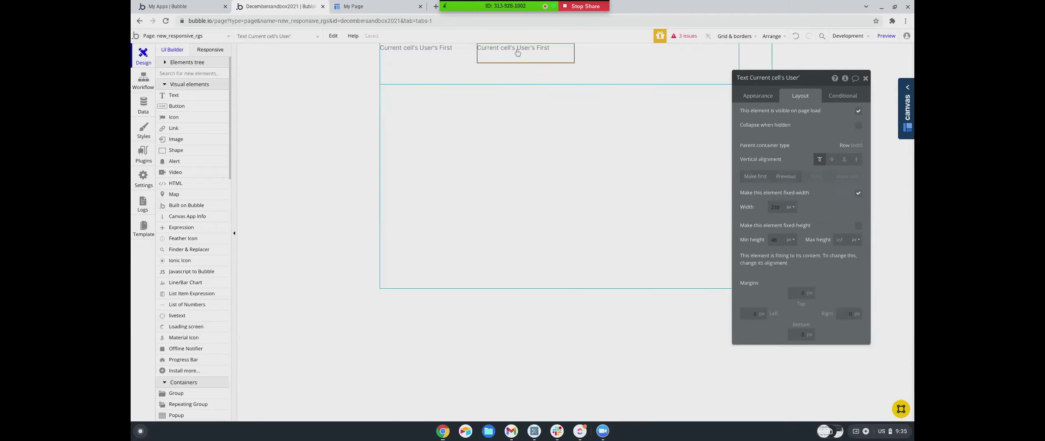
key("ctrl+v")
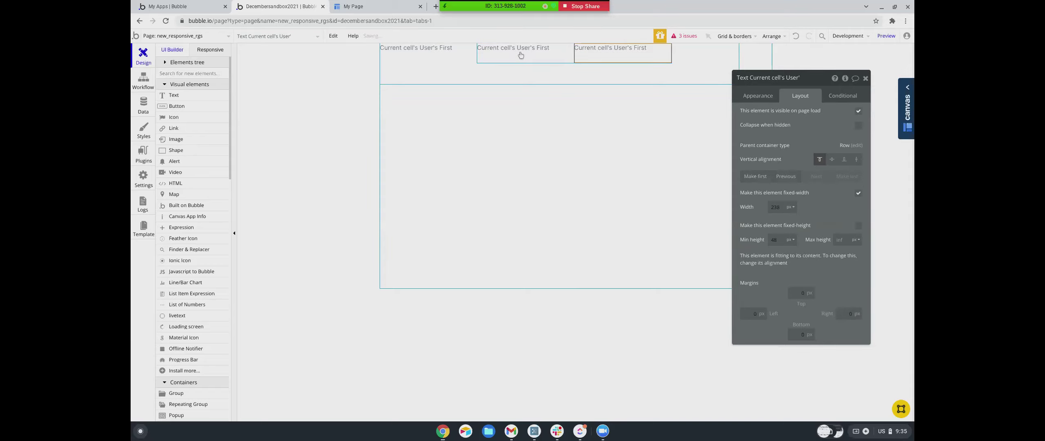
key("ctrl+v")
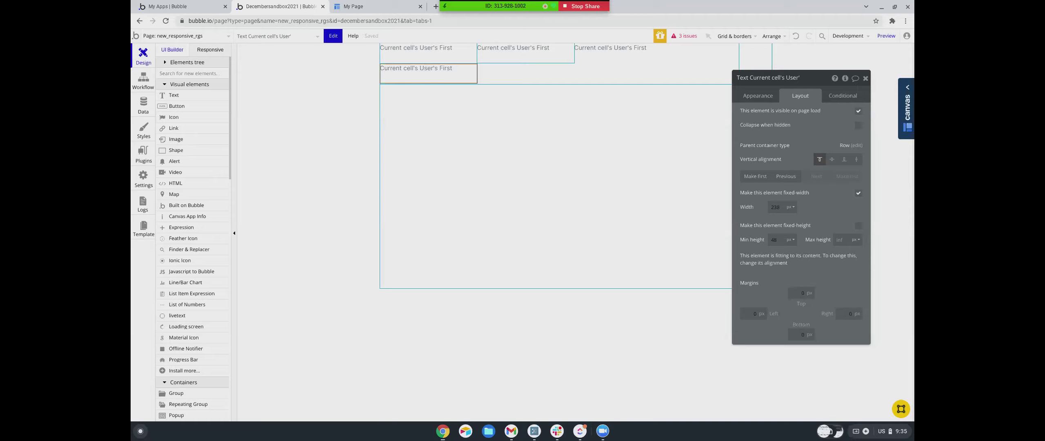
key("Delete")
Set the fixed width of each of the three text elements in the cell to 400 px.
double_click(642, 52)
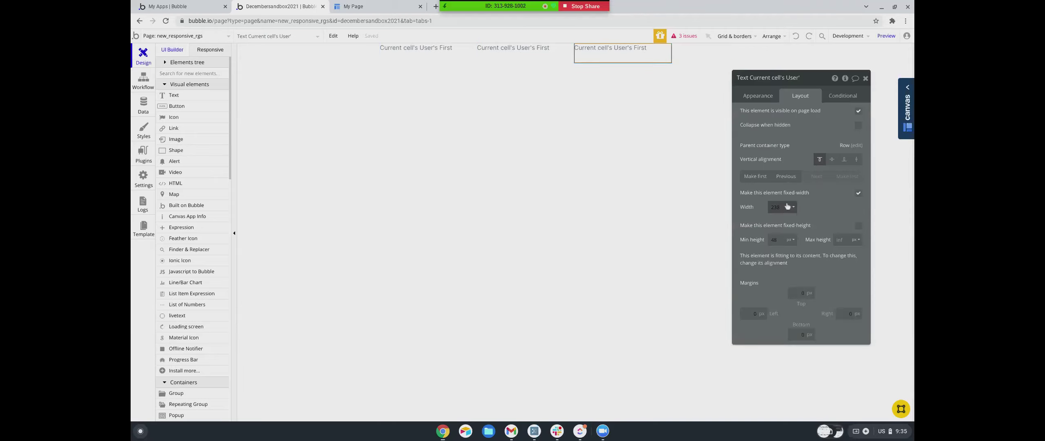
left_click_drag(651, 62, 412, 55)
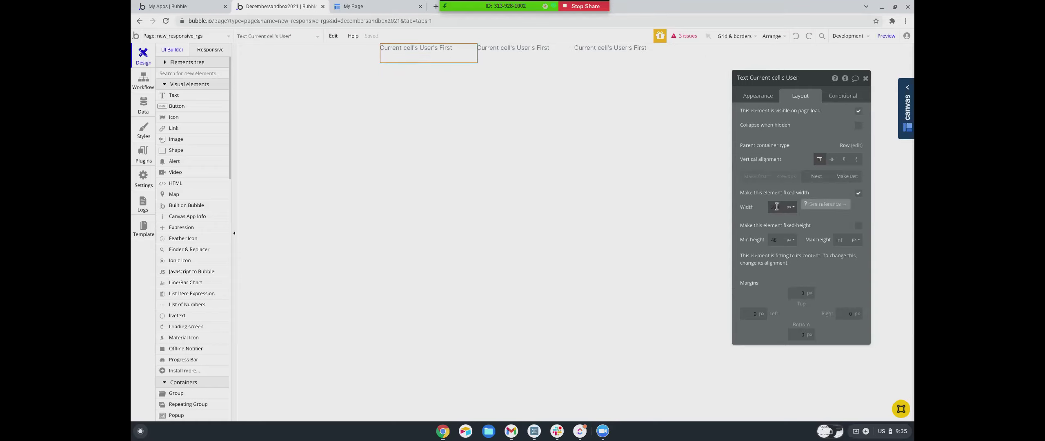
left_click_drag(779, 209, 770, 208)
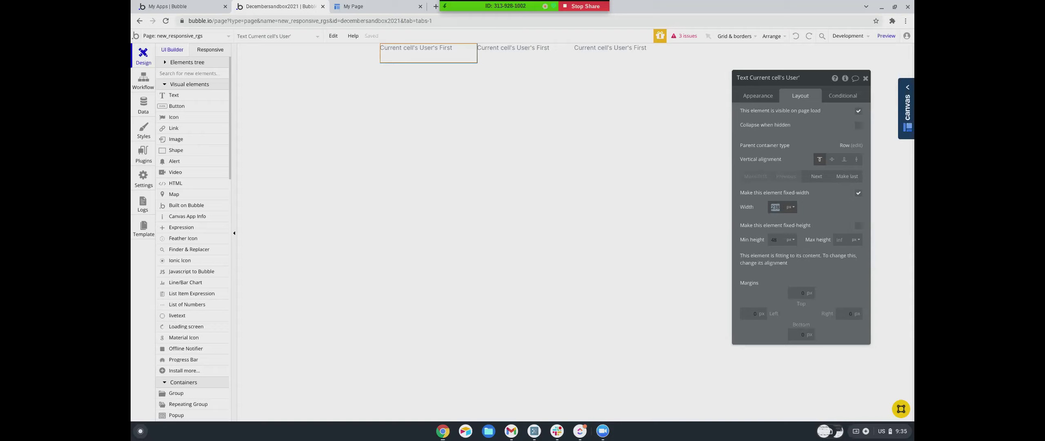
type("400")
key("Return")
left_click_drag(781, 209, 768, 211)
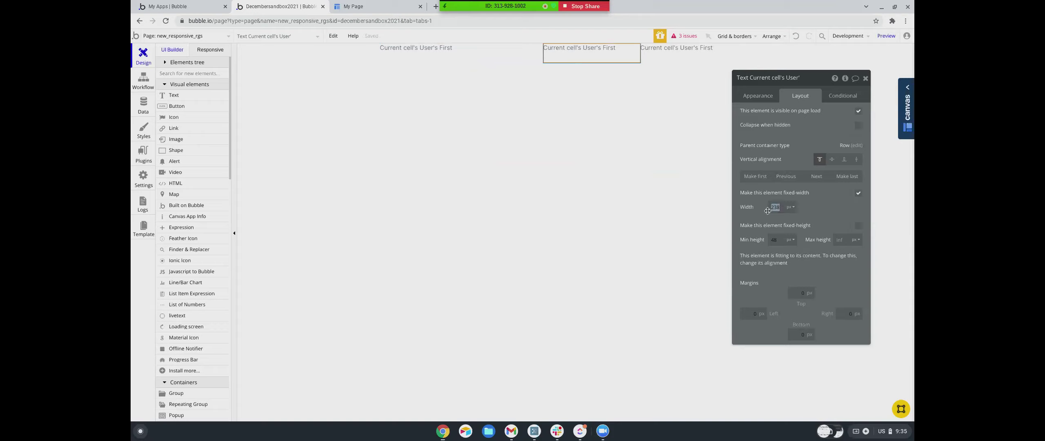
type("400")
key("Return")
left_click_drag(777, 206, 766, 206)
type("400")
key("Return")
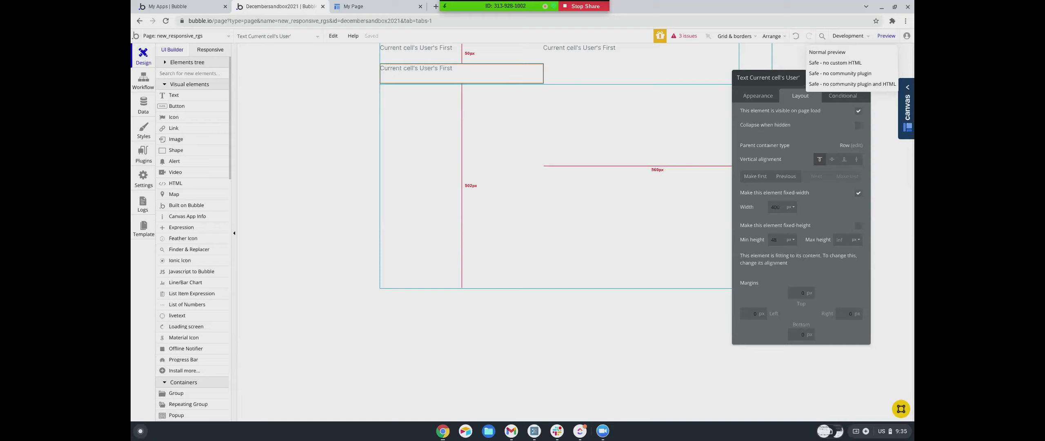
Turn off the repeating group's fixed width, previewing the page before and after the change.
left_click(621, 69)
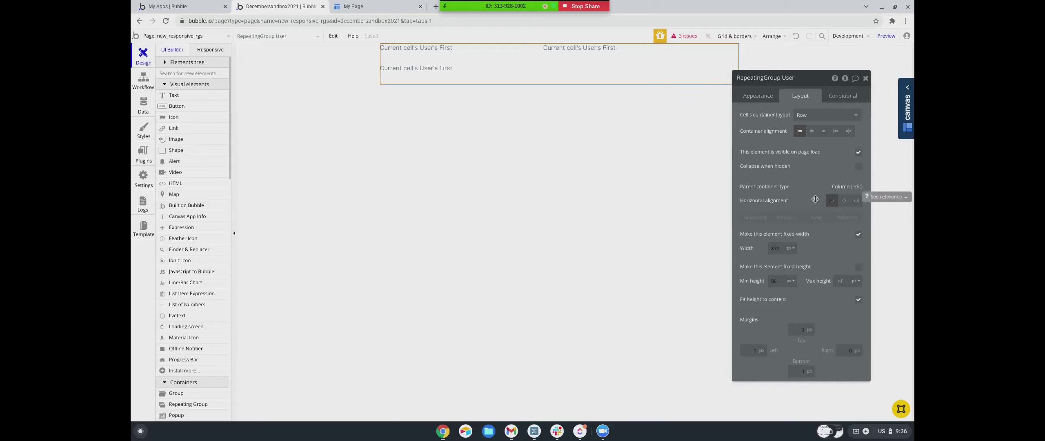
left_click(884, 37)
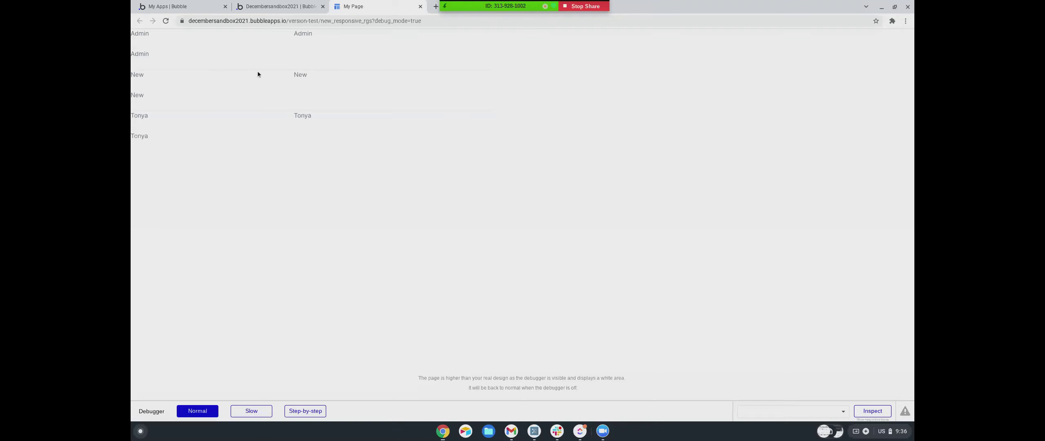
left_click(267, 6)
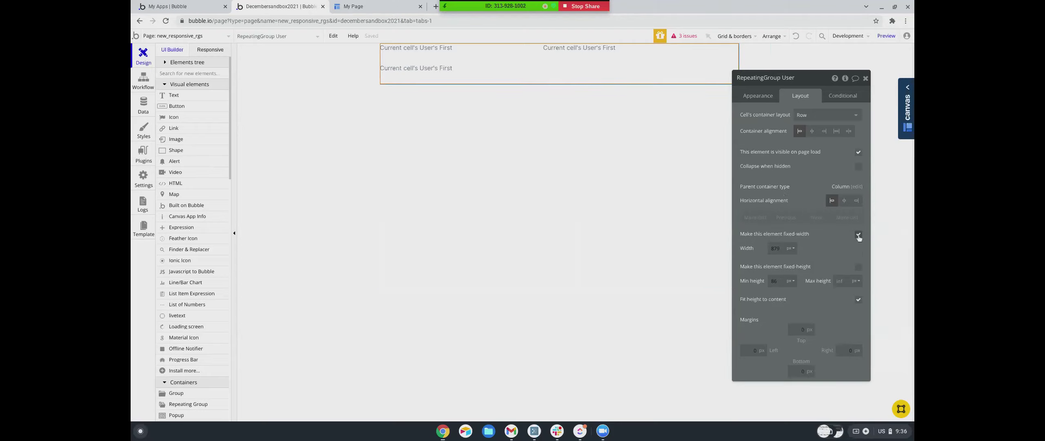
left_click(885, 36)
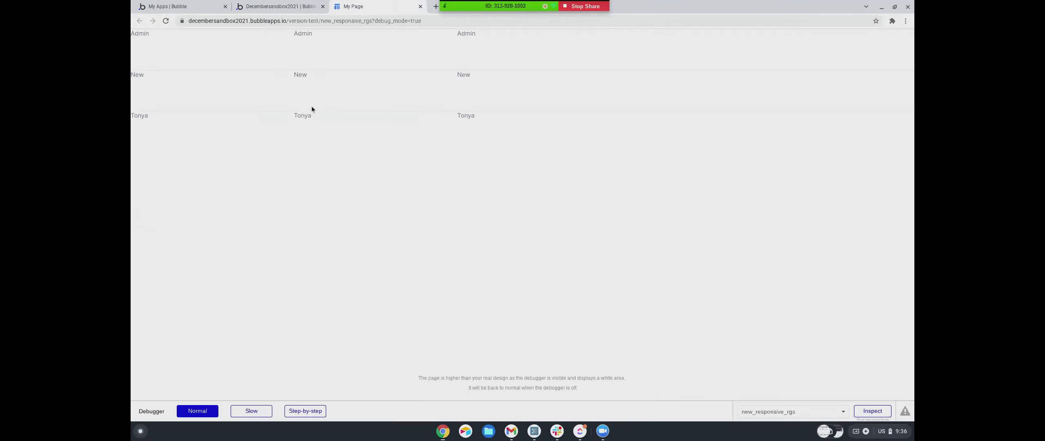
Check the previewed repeating group in a smaller browser window and maximize the window again.
left_click(894, 6)
left_click_drag(649, 107, 838, 145)
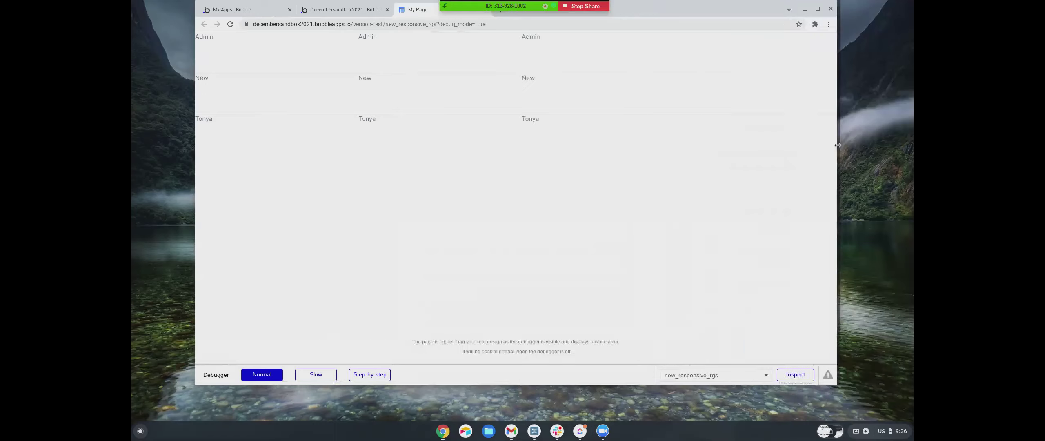
double_click(292, 3)
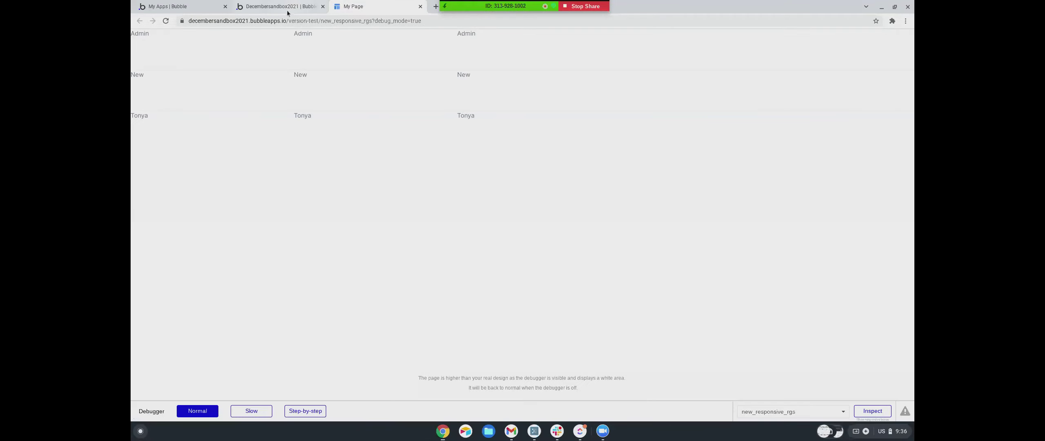
Turn off the repeating group's fixed number of columns and preview the page.
left_click(287, 12)
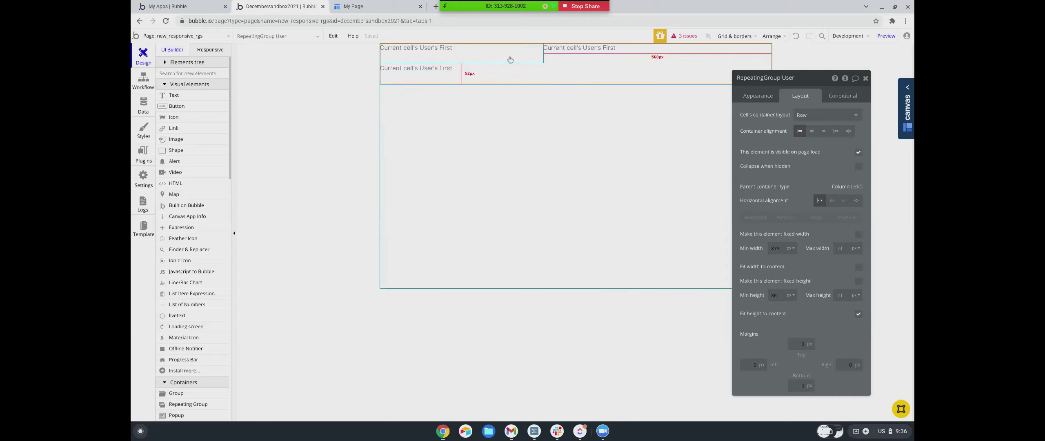
left_click(754, 98)
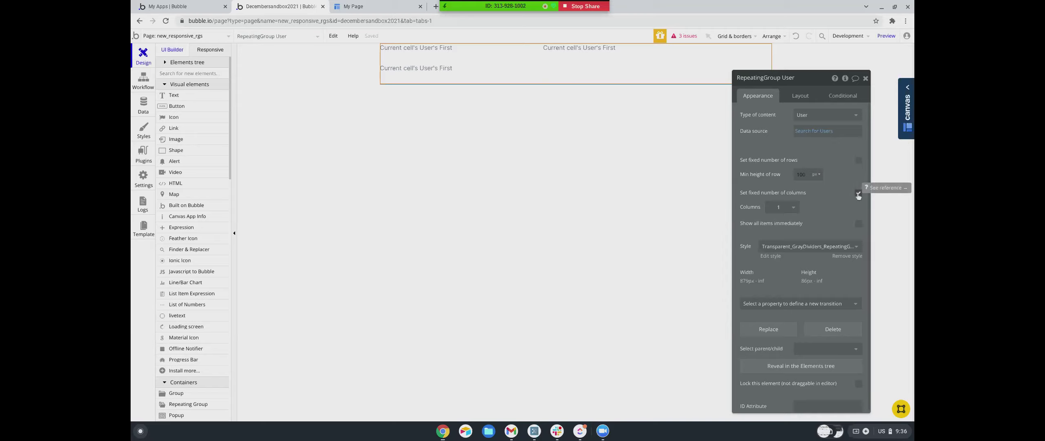
left_click(858, 194)
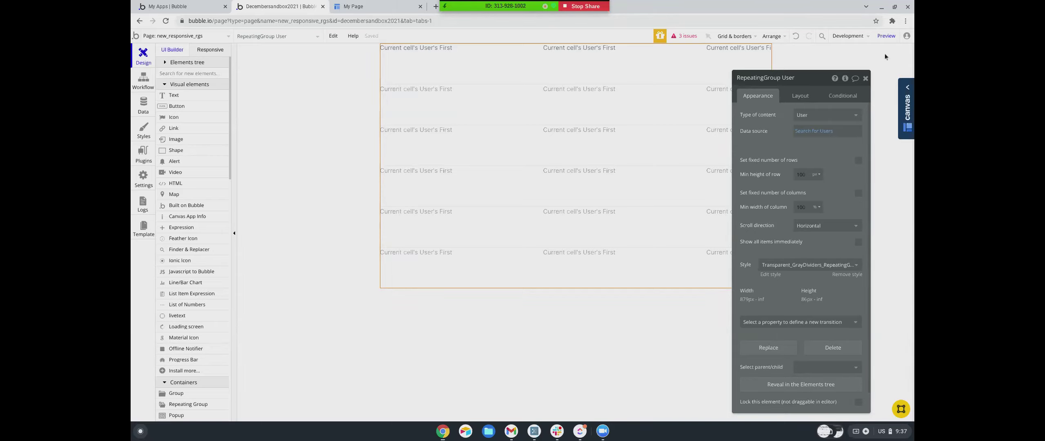
left_click(894, 39)
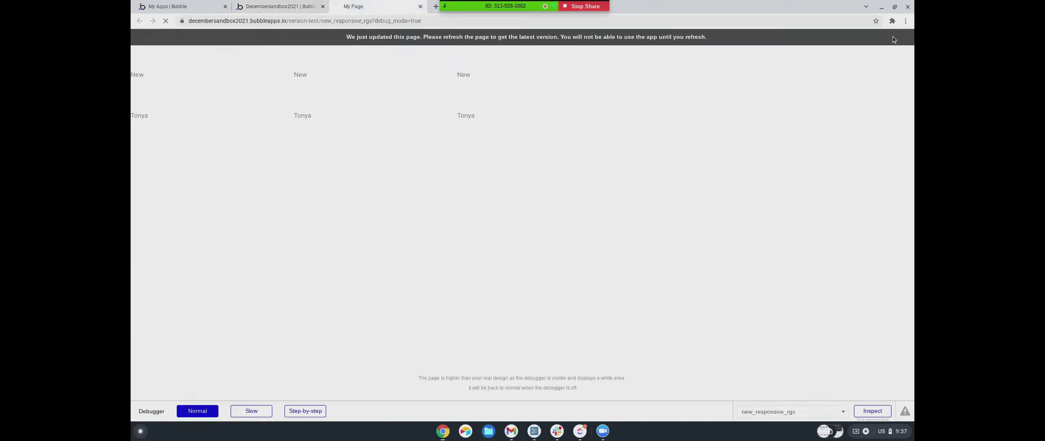
Check the previewed repeating group in a narrower browser window and return to the page editor in a maximized window.
left_click(895, 7)
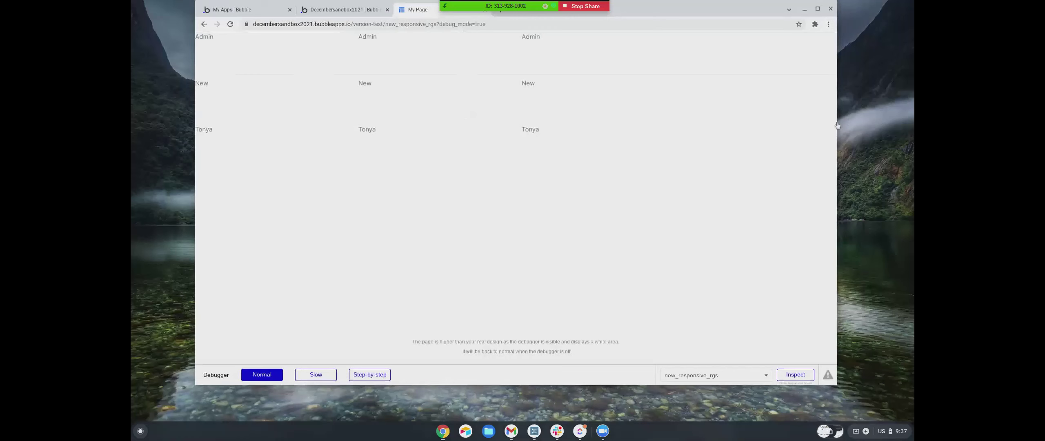
left_click_drag(837, 122, 562, 122)
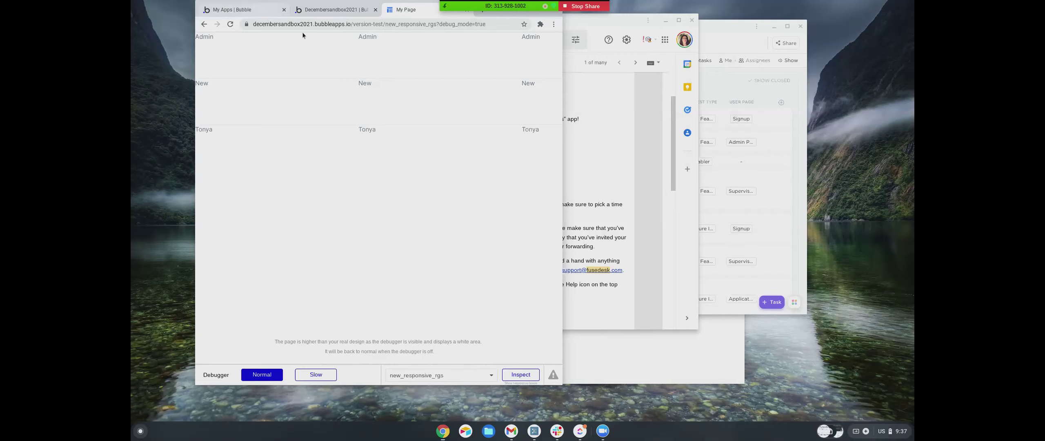
double_click(367, 37)
left_click(245, 10)
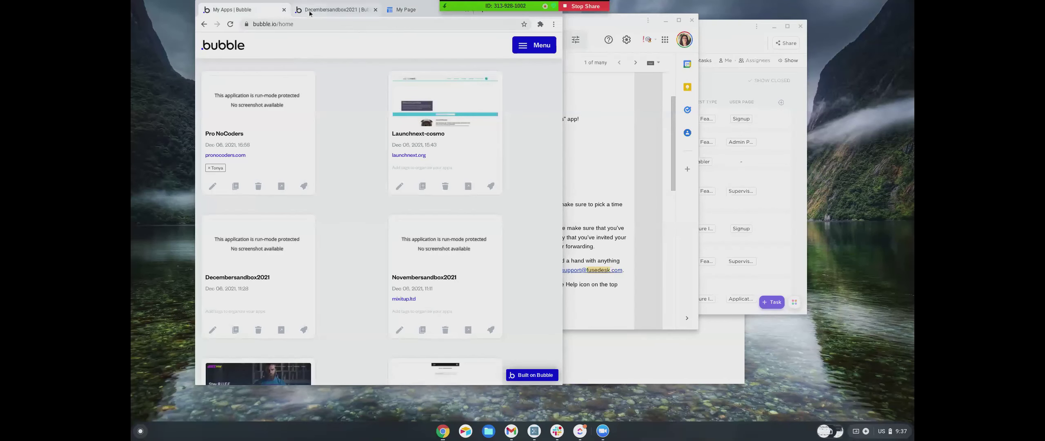
left_click(331, 10)
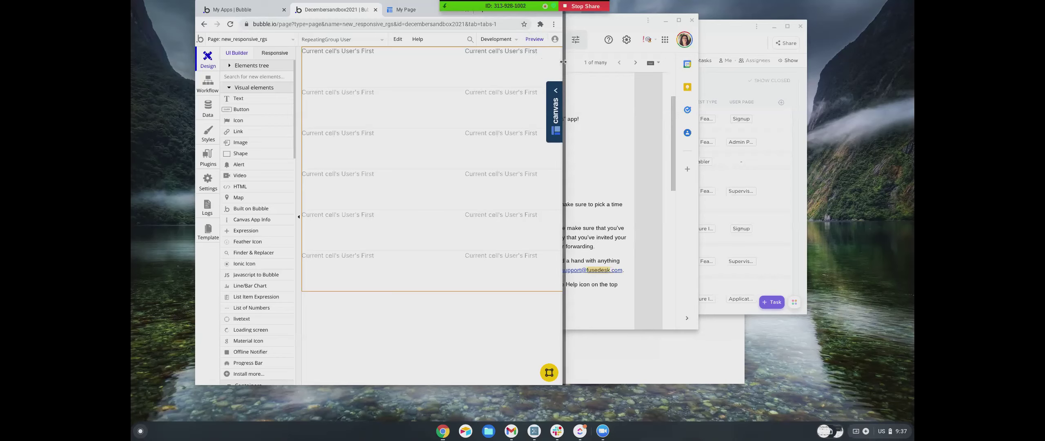
left_click_drag(563, 83, 819, 83)
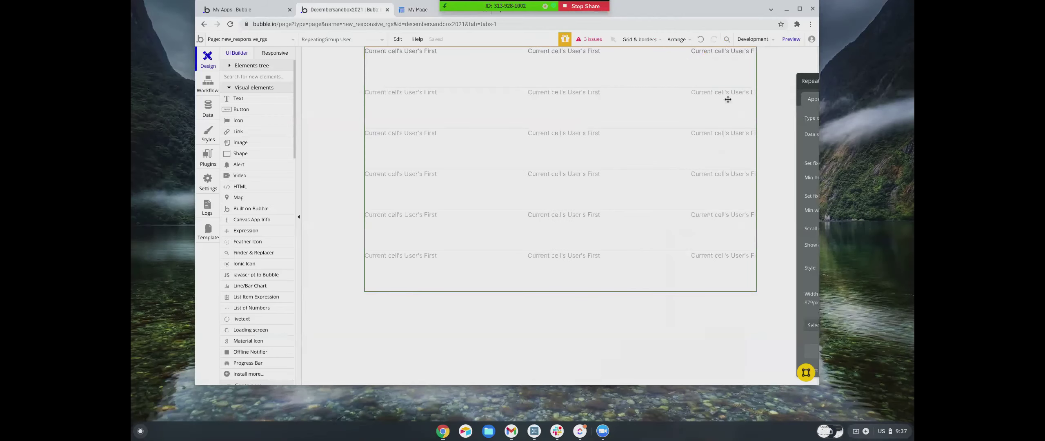
left_click(801, 9)
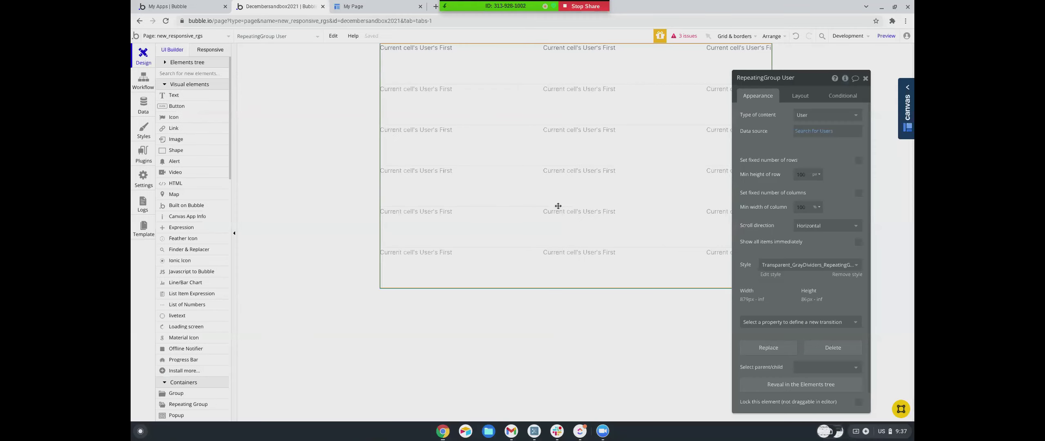